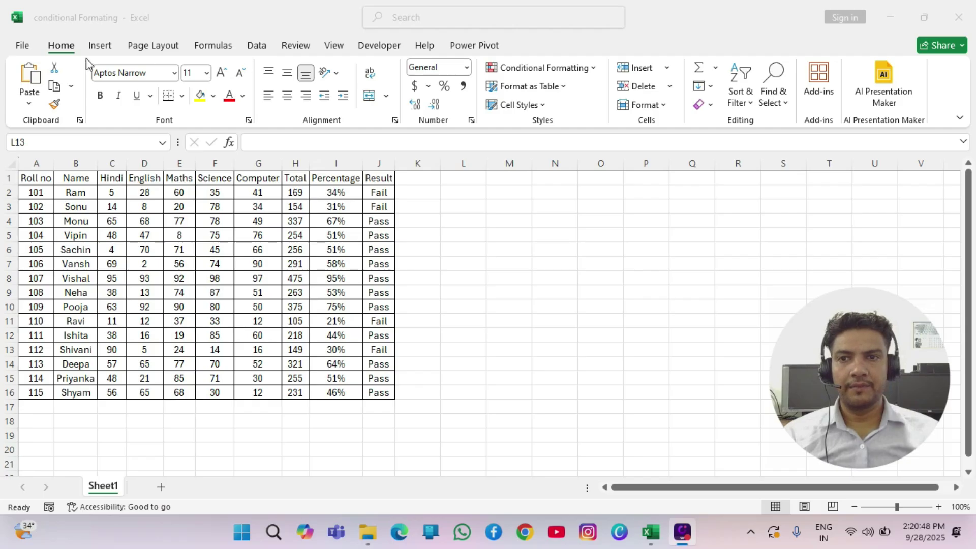
left_click(589, 69)
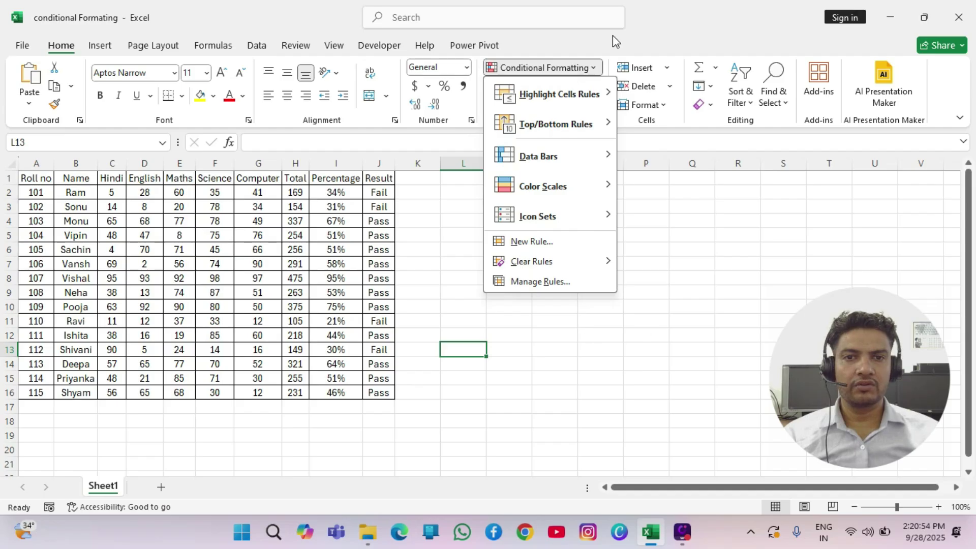
mouse_move(614, 218)
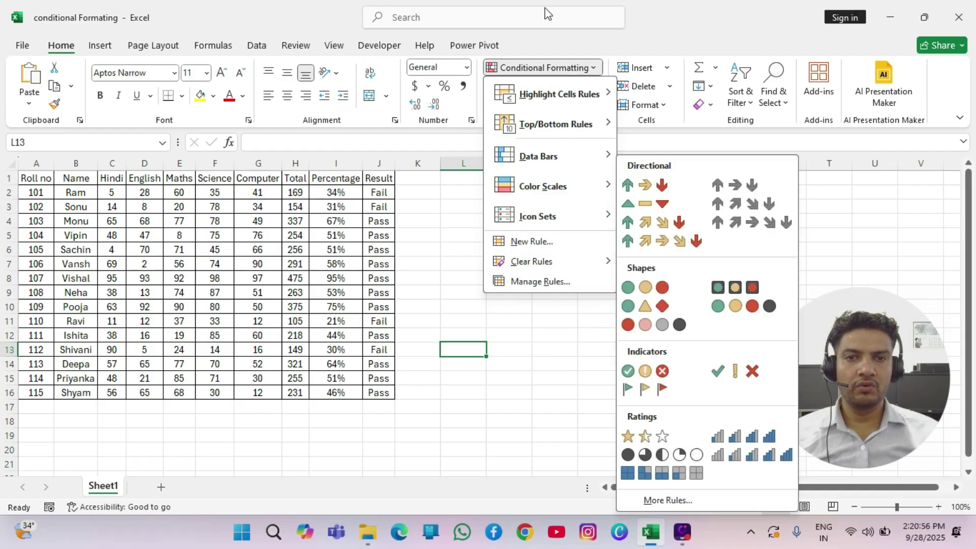
left_click(288, 254)
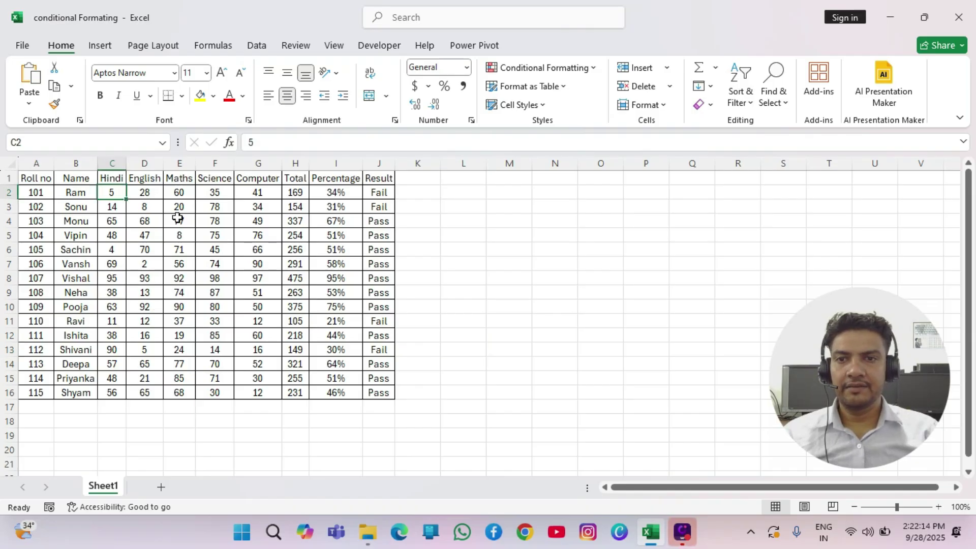
Step: Create a Greater Than highlight rule for the Hindi marks in C2:C16 with 90 as the threshold
key("ctrl+shift+Down")
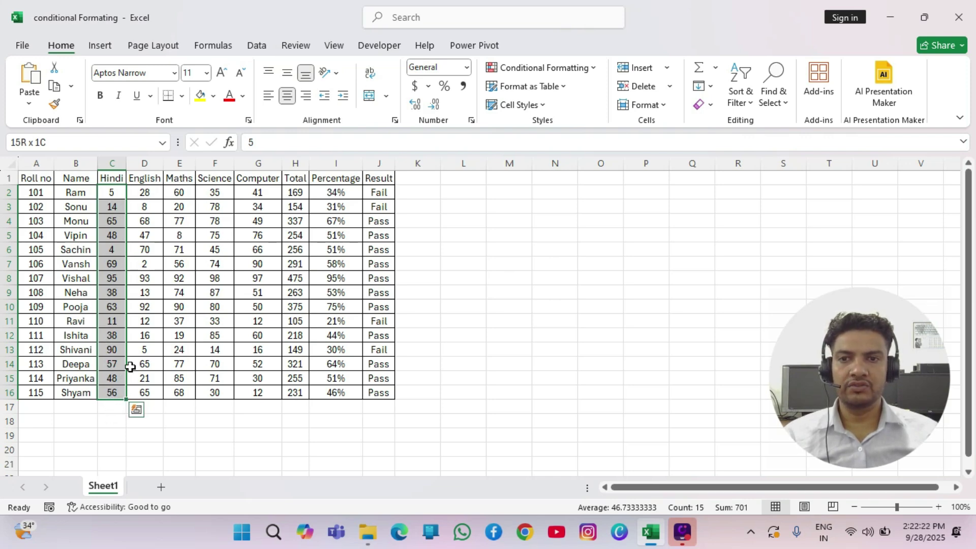
left_click(591, 72)
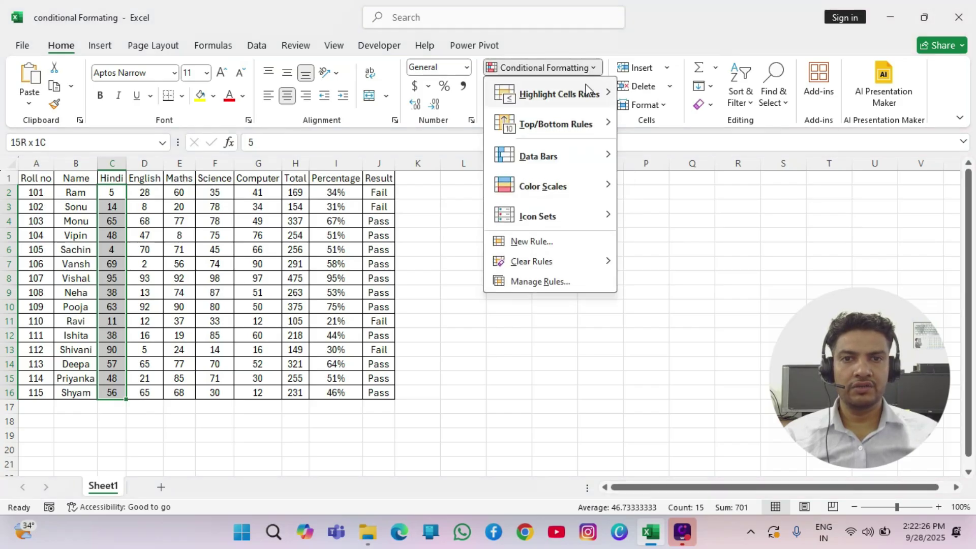
mouse_move(588, 91)
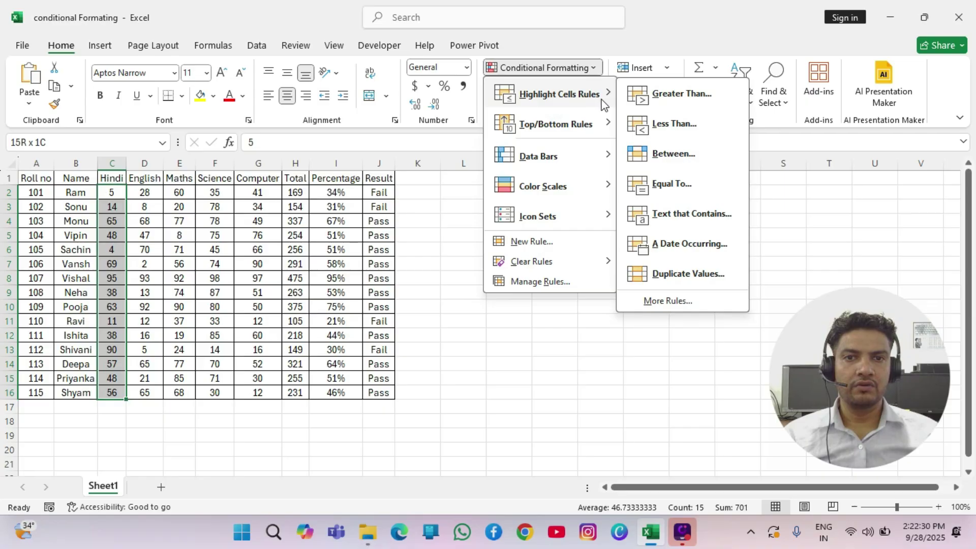
left_click(681, 96)
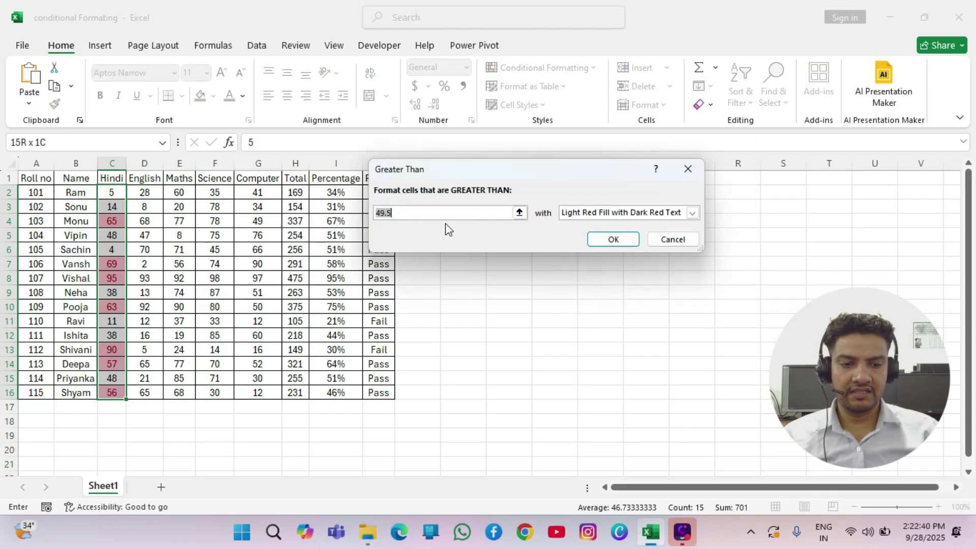
type("9")
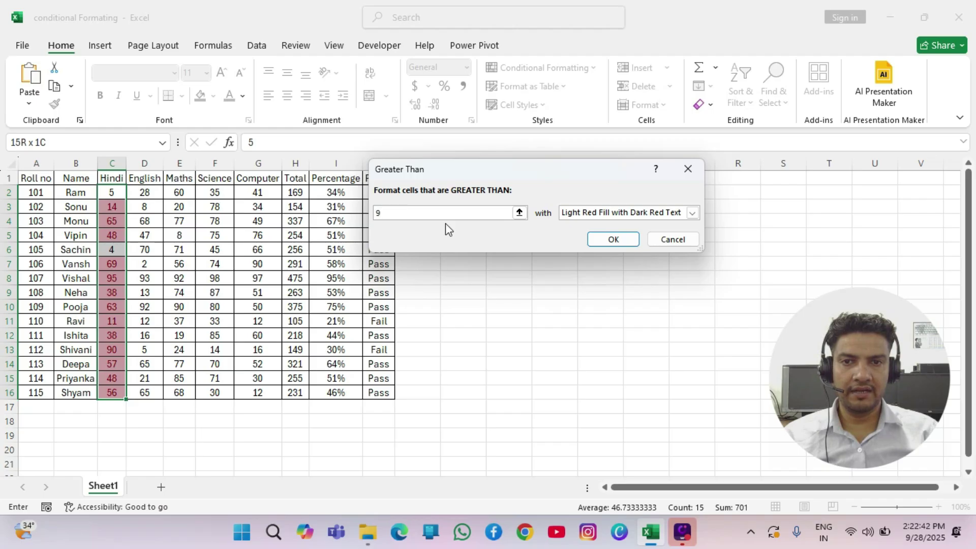
type("0")
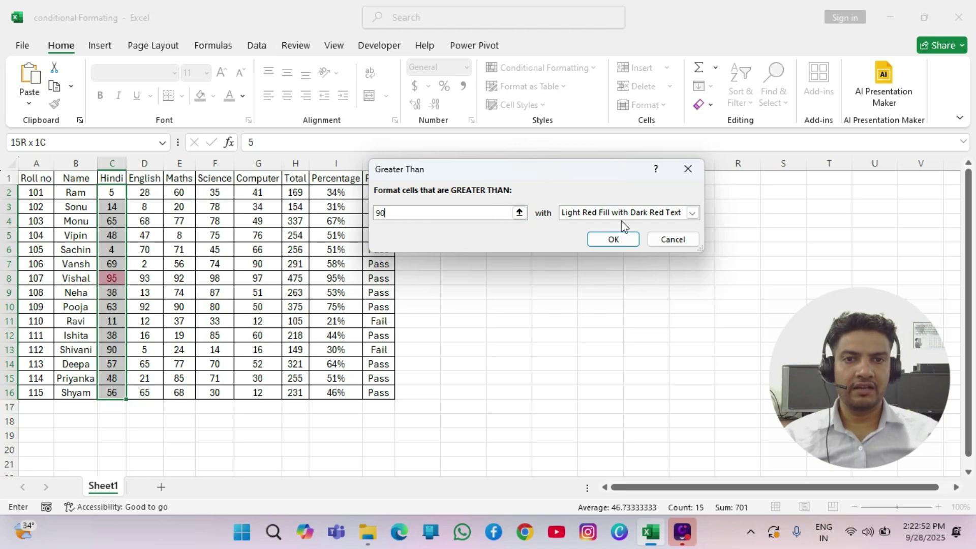
Step: Give the Greater Than rule a custom format with an orange background fill and apply it to the Hindi marks
left_click(692, 213)
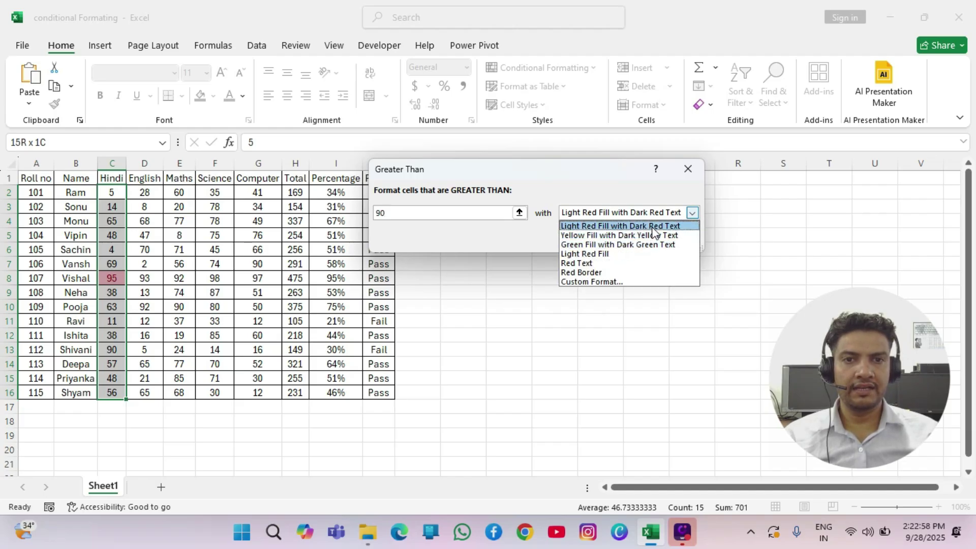
left_click(605, 282)
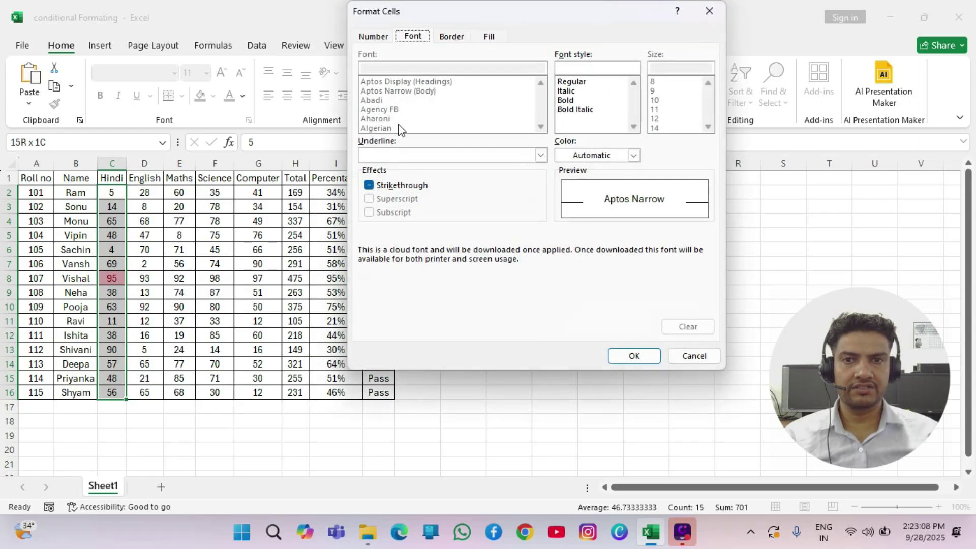
left_click(492, 37)
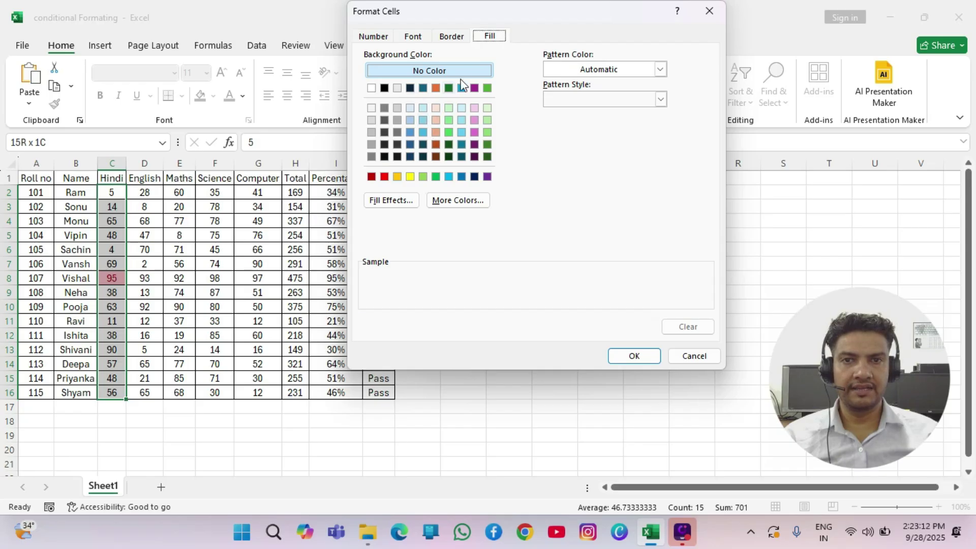
left_click(450, 39)
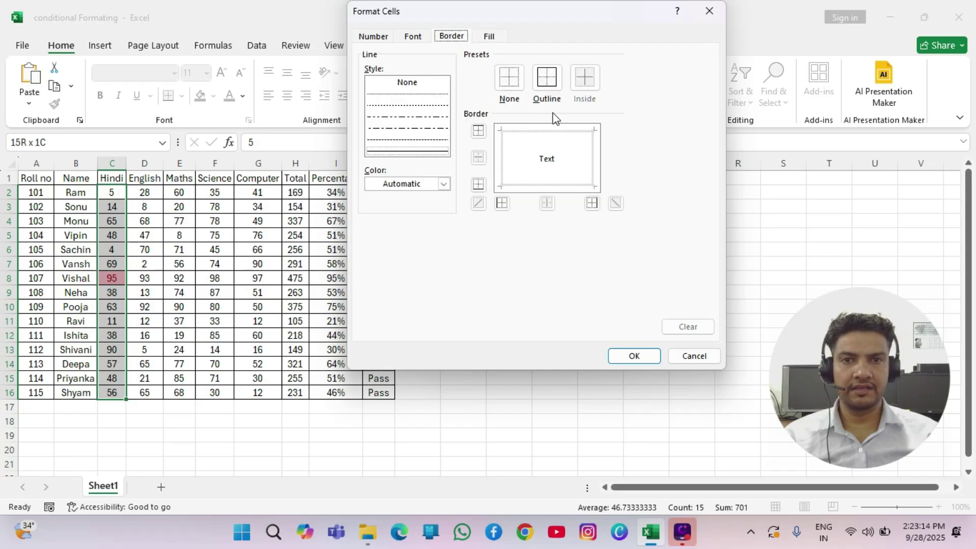
left_click(413, 35)
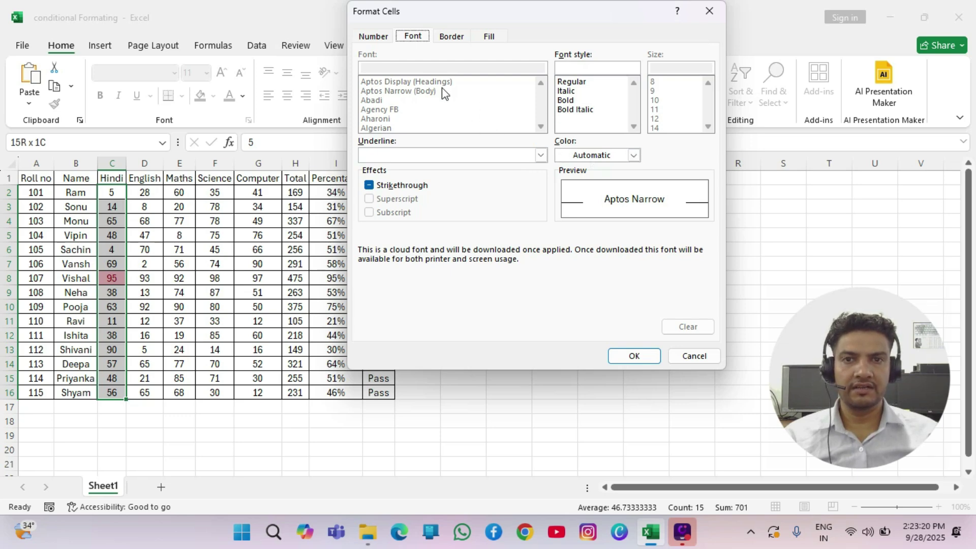
left_click(487, 37)
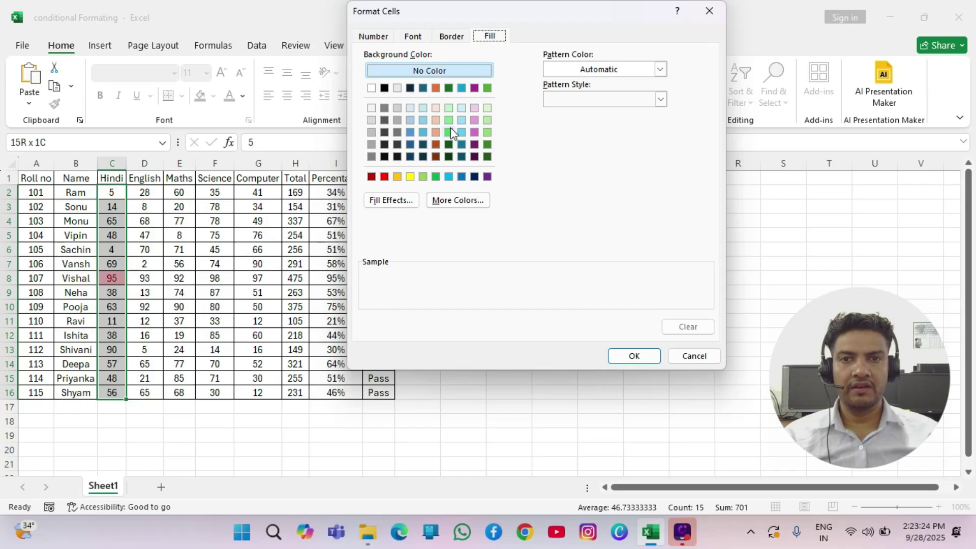
left_click(396, 177)
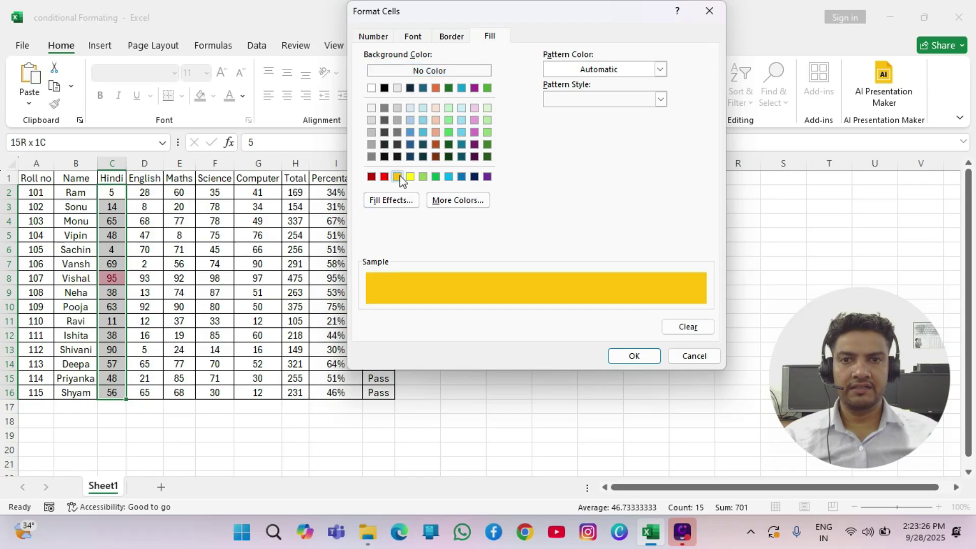
left_click(630, 357)
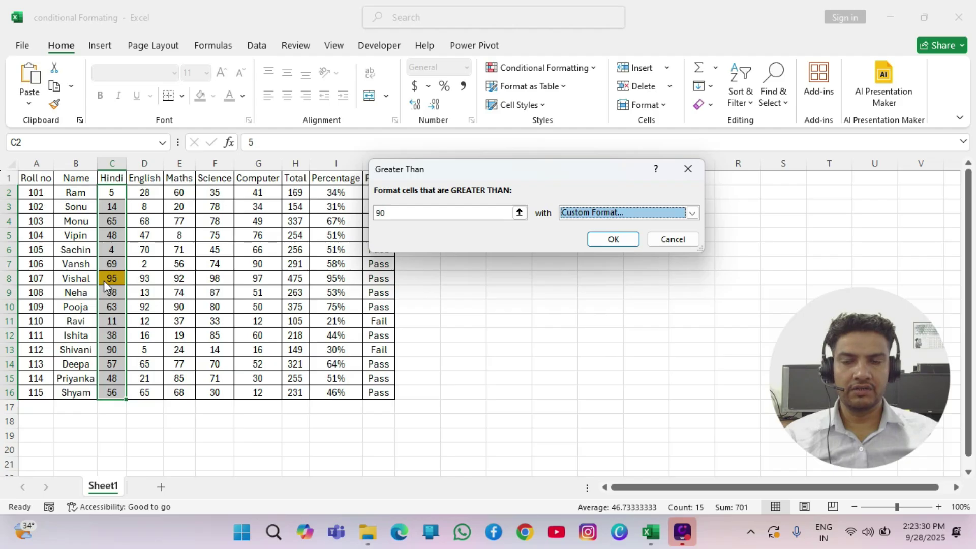
left_click(621, 242)
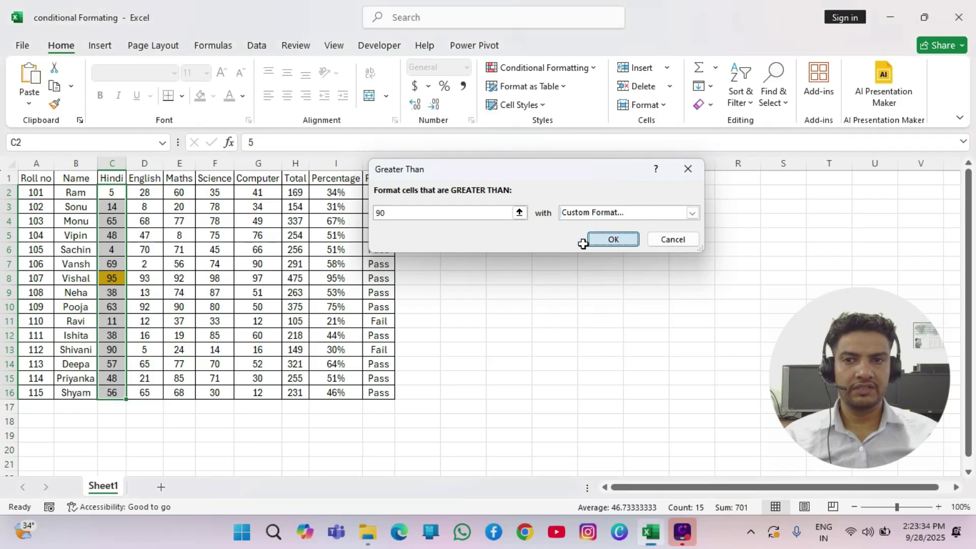
left_click(258, 335)
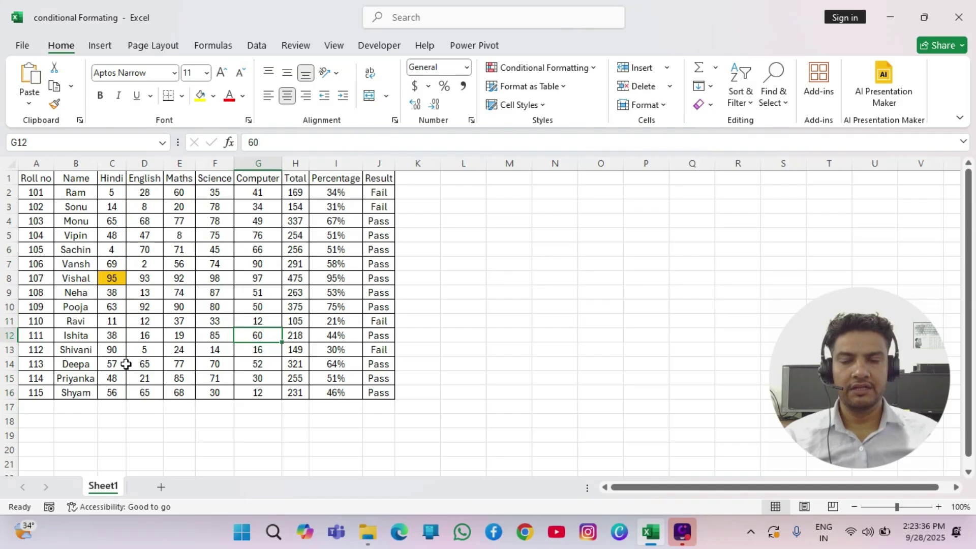
Step: Highlight the English marks in D2:D16 that are less than 20 with Light Red Fill with Dark Red Text
left_click(144, 180)
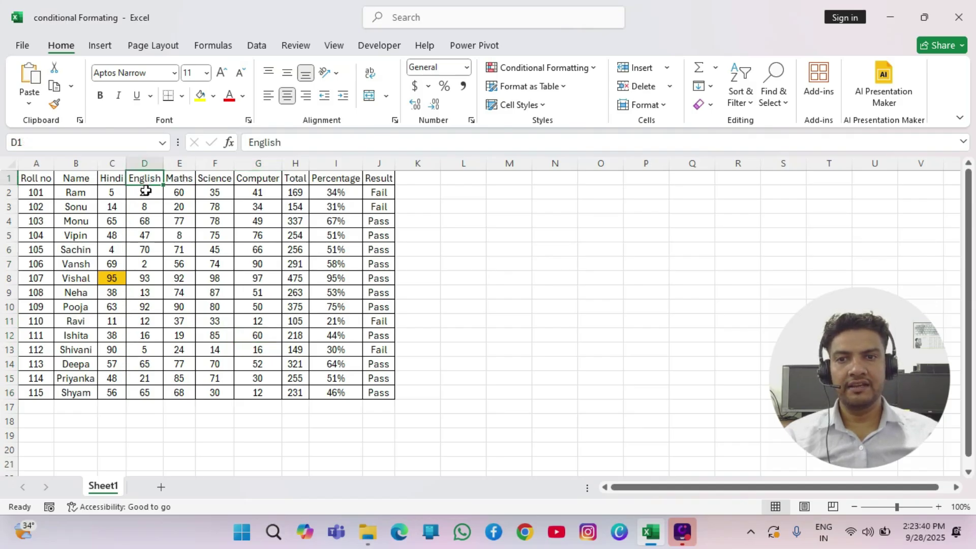
left_click(146, 191)
key("ctrl+shift+Down")
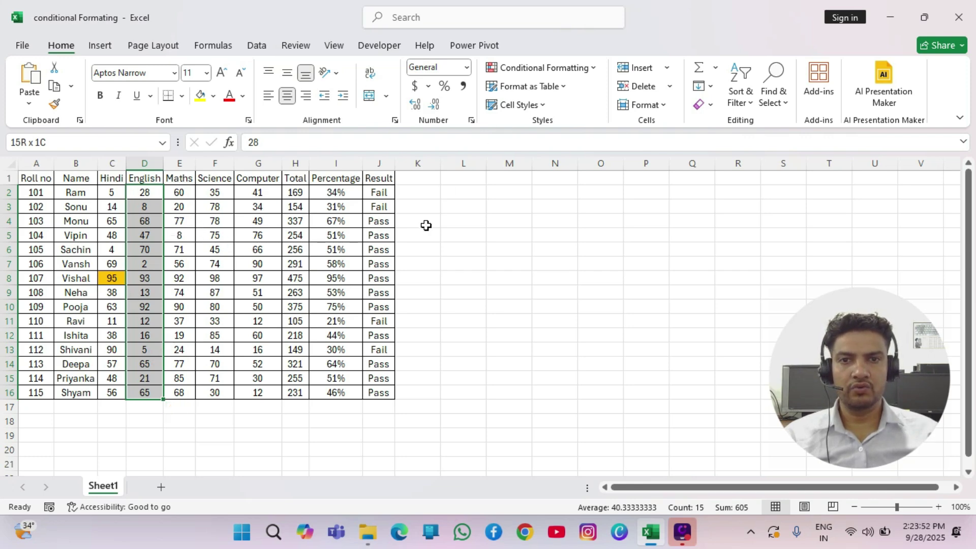
mouse_move(652, 546)
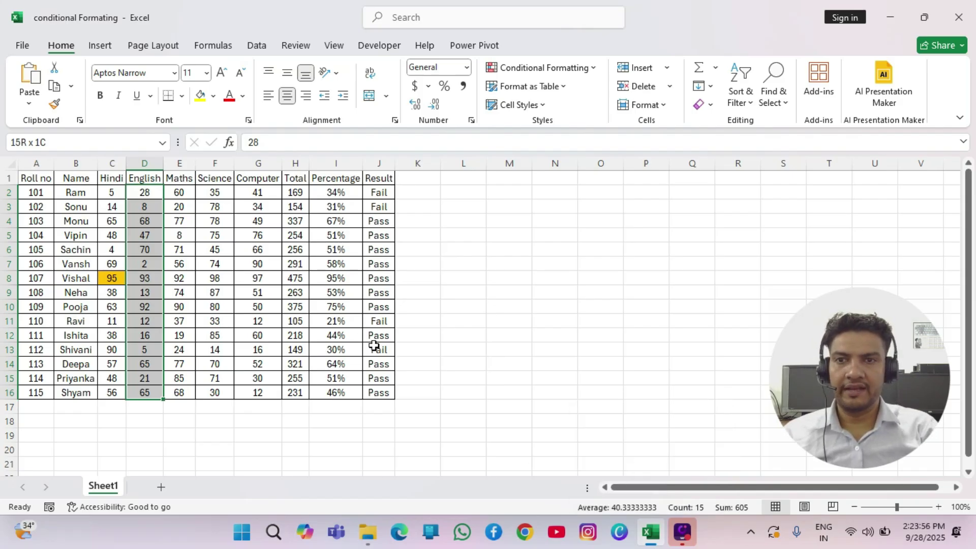
key("alt")
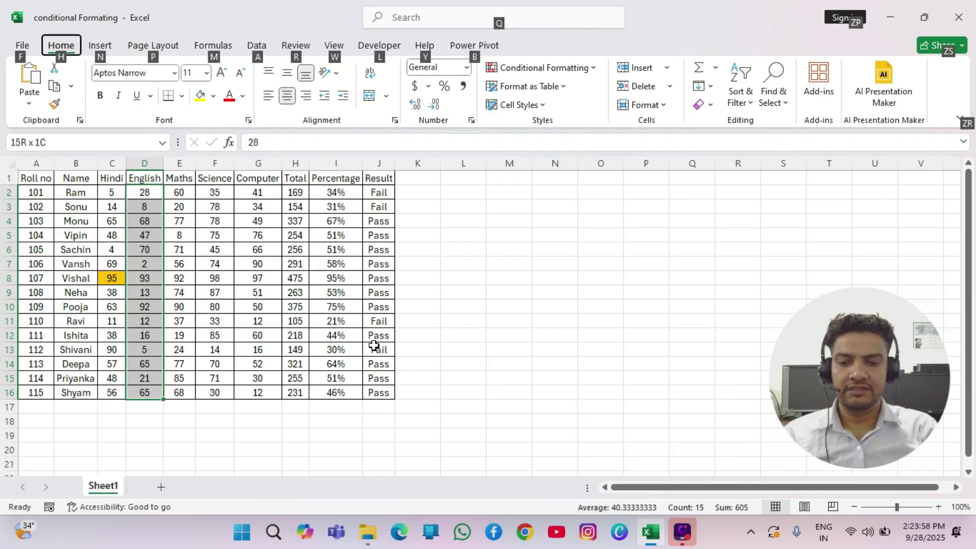
key("h")
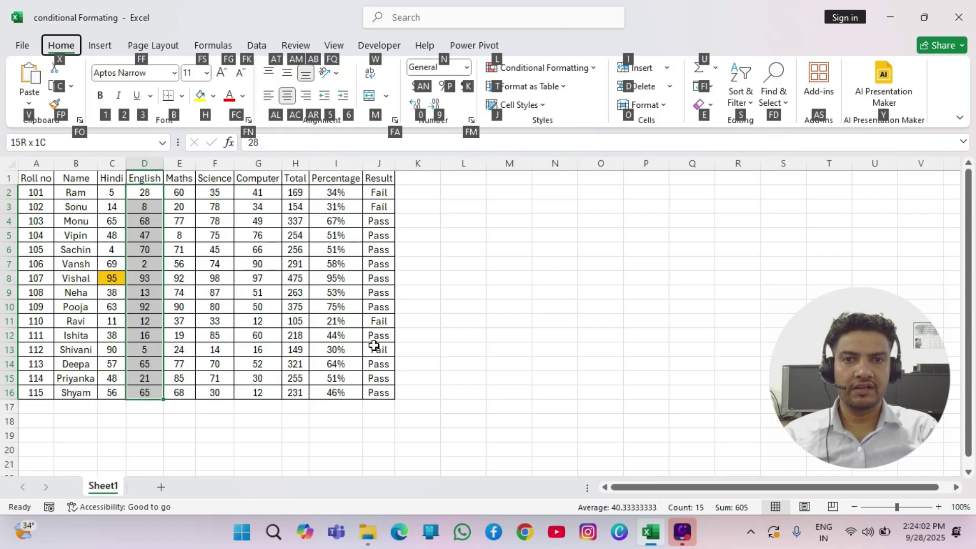
key("l")
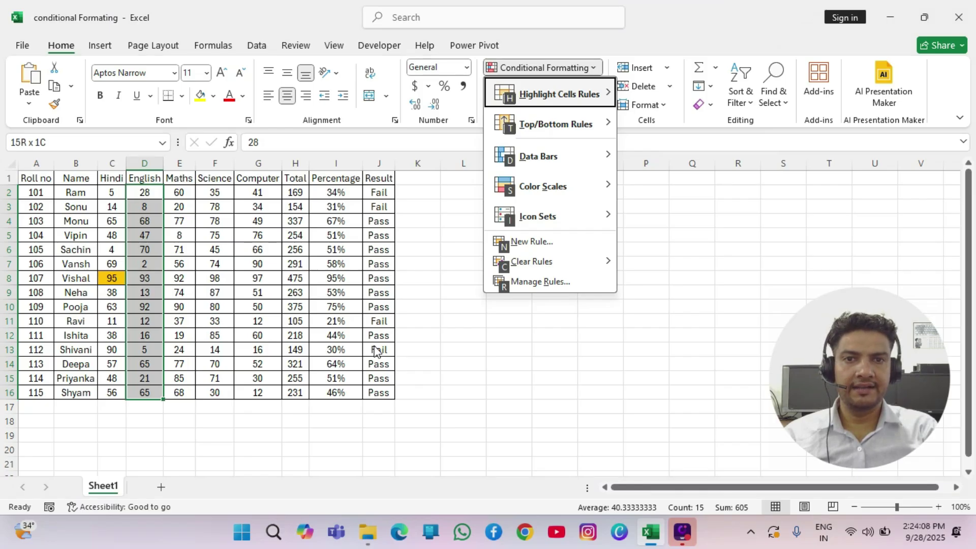
key("h")
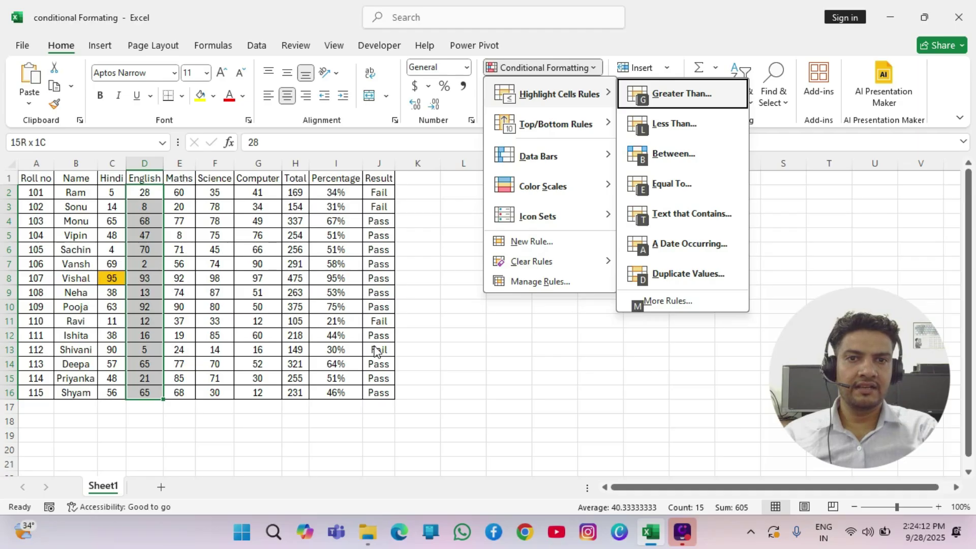
key("l")
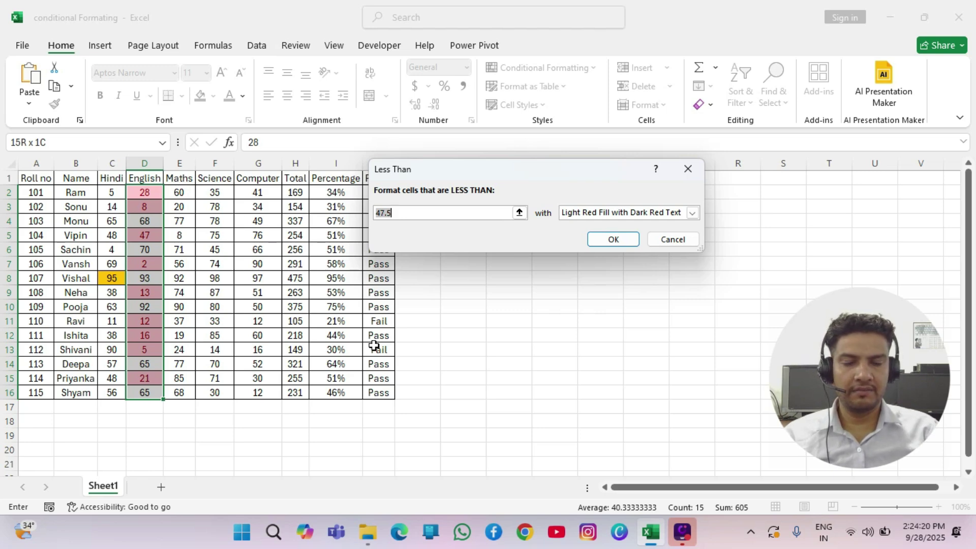
type("20")
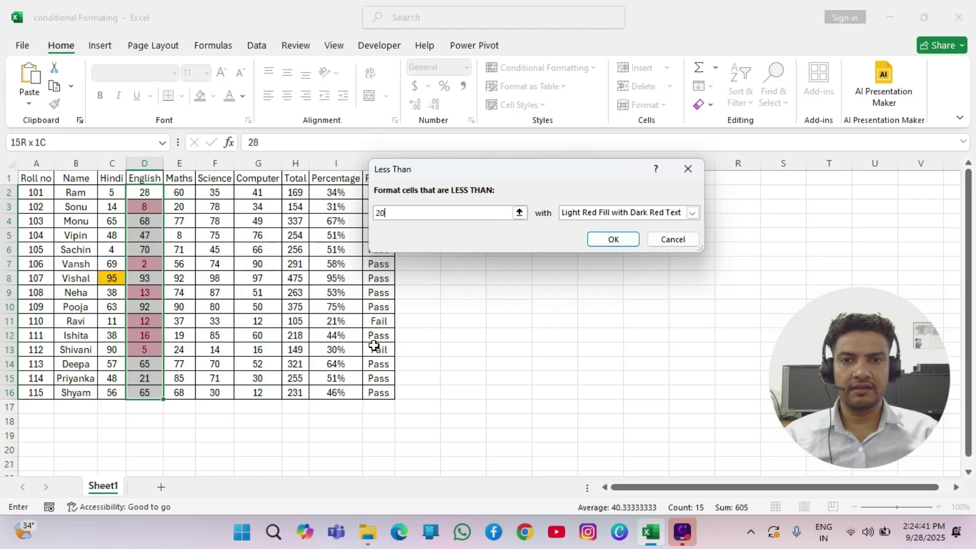
key("Return")
Step: Examine the English marks in column D row by row to see which ones the Less Than rule highlights
key("Down")
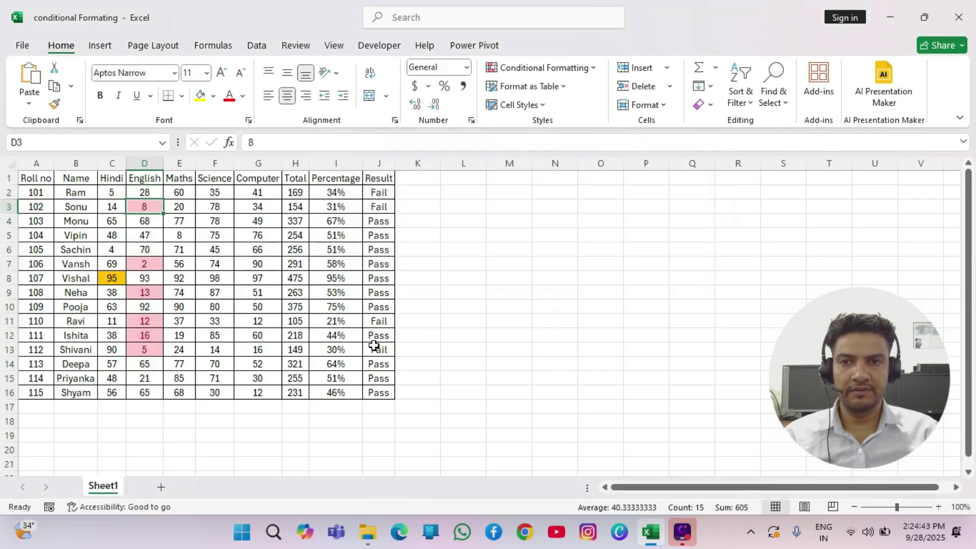
key("Up")
key("Down")
key("Down")
key("Down")
key("Down")
key("Down")
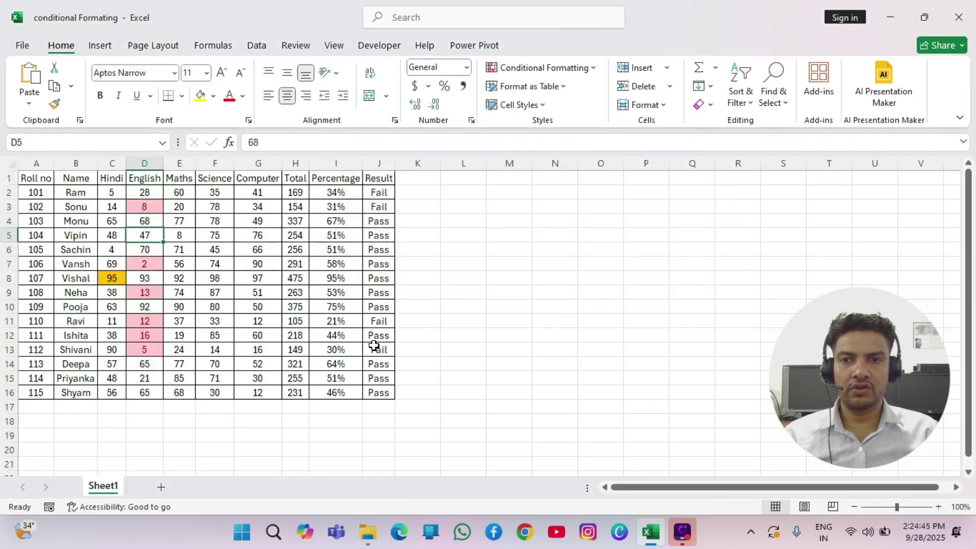
key("Down")
key("Down")
key("Down")
key("Down")
key("Down")
key("Down")
key("Down")
key("Down")
key("Down")
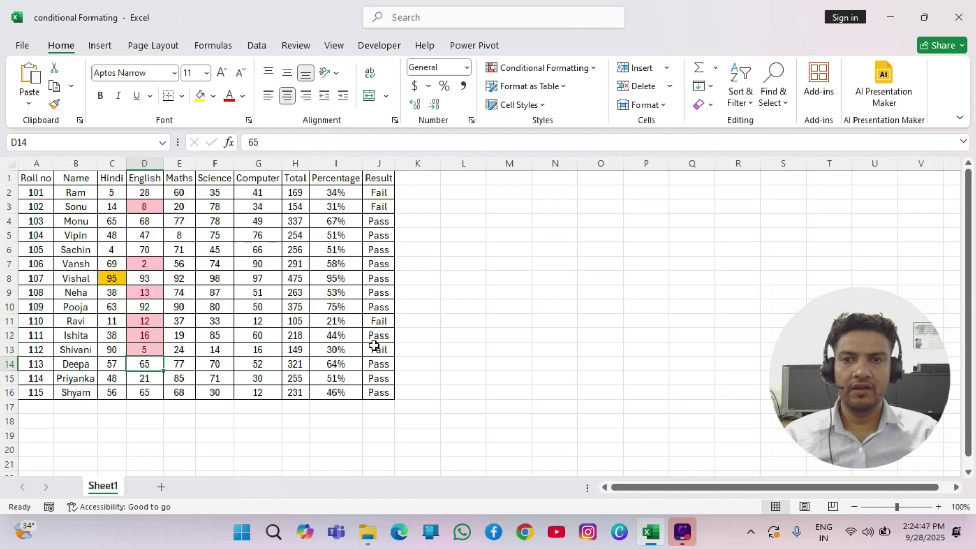
Step: Change the English mark of roll number 104 in cell D5 to 11
key("Up")
key("Up")
key("Up")
key("Up")
key("Up")
key("Up")
key("Up")
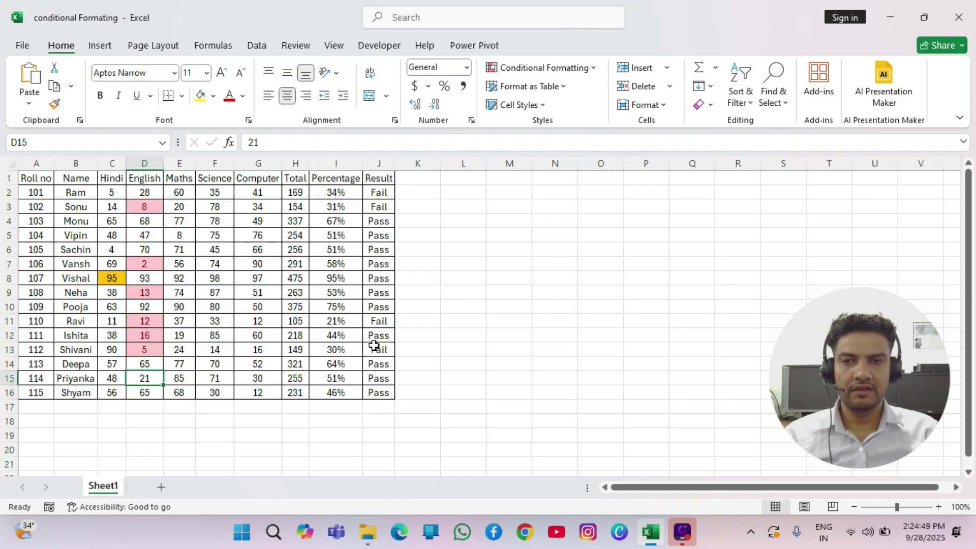
key("Up")
key("Up")
key("Up")
key("Up")
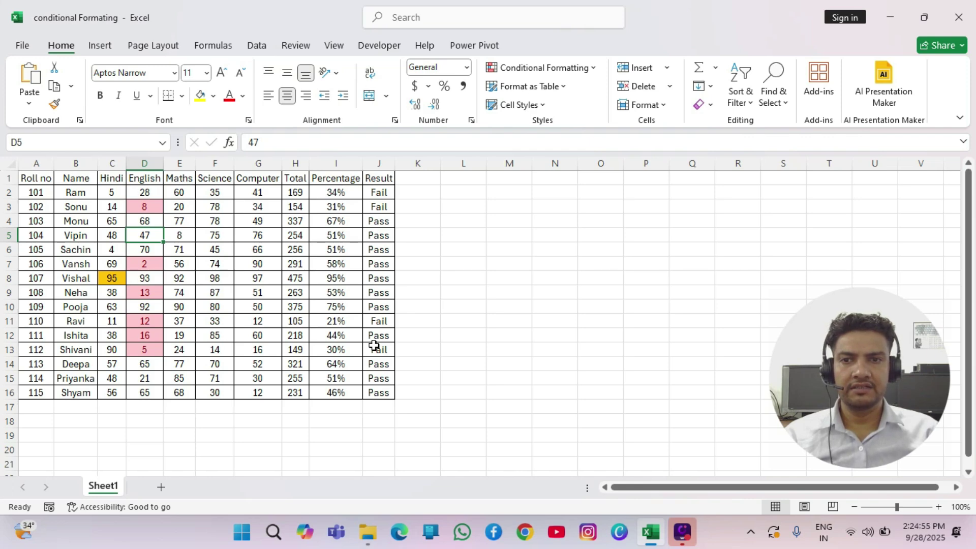
type("11")
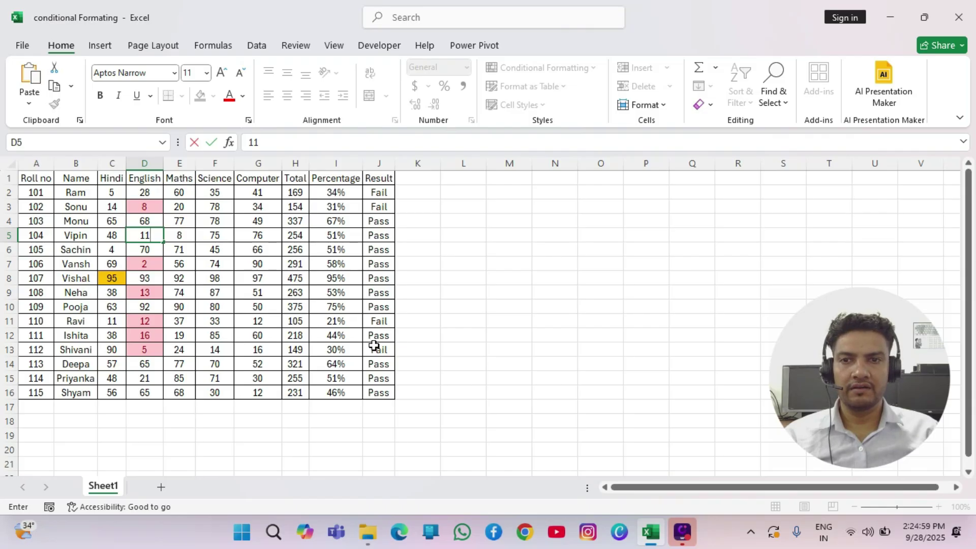
key("Return")
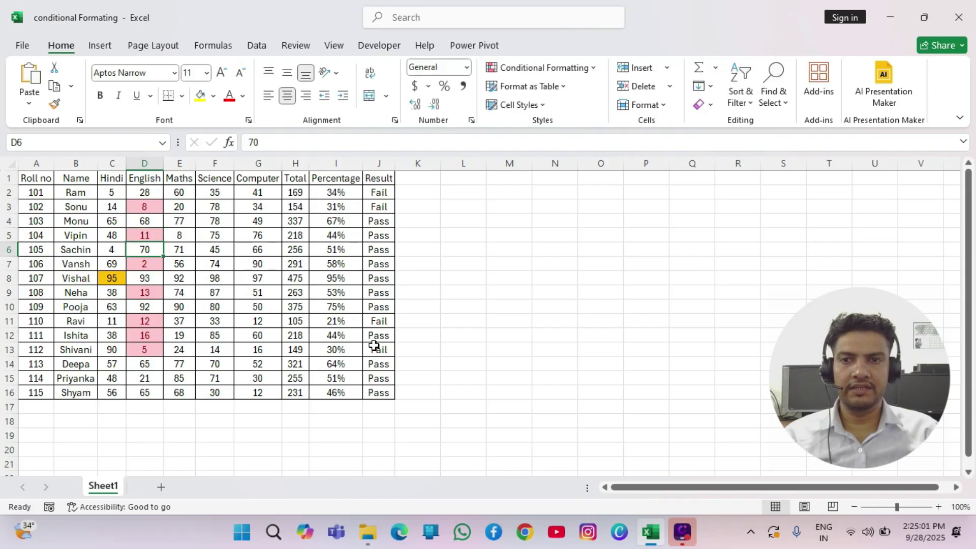
Step: Highlight the Maths marks in E2:E16 that are between 50 and 70 with Light Red Fill with Dark Red Text
key("Up")
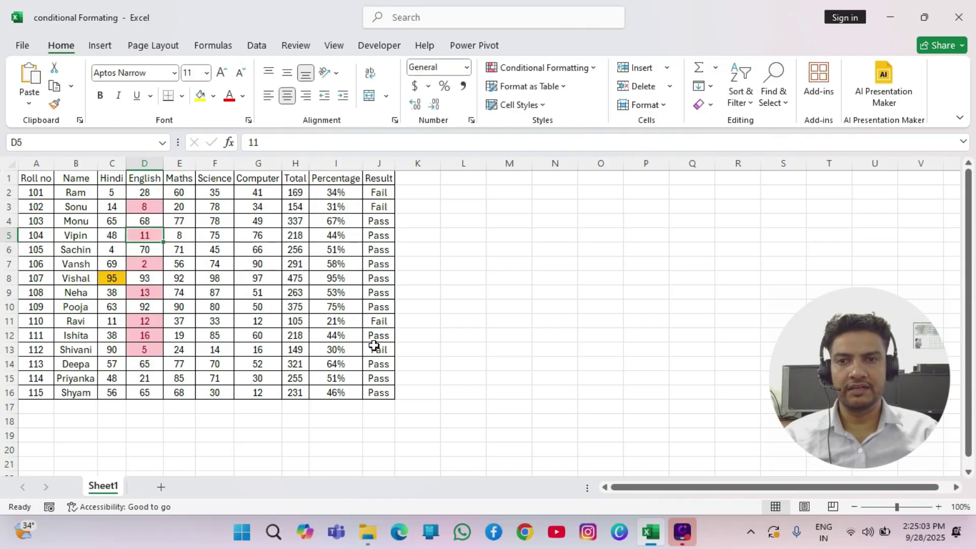
key("Right")
key("Right")
key("Up")
key("Left")
key("Up")
key("Up")
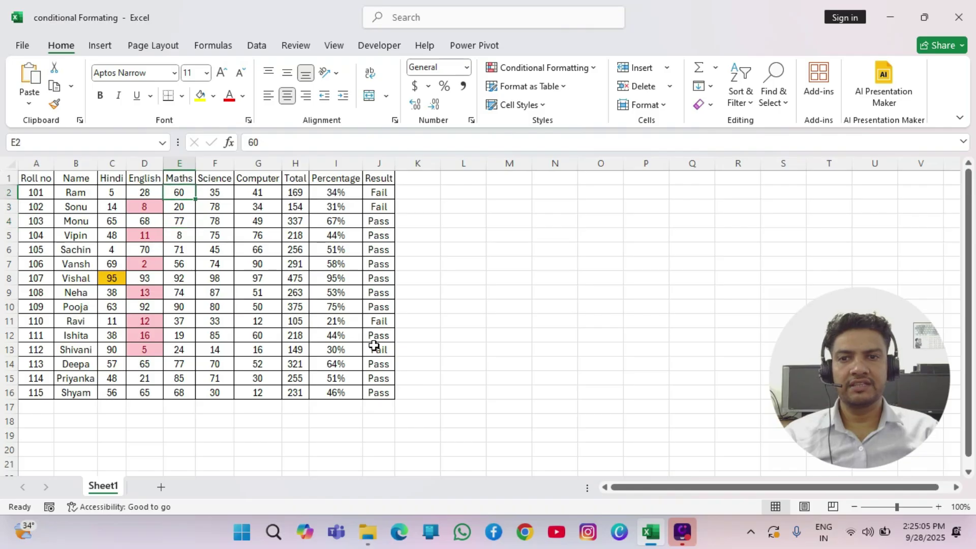
key("ctrl+shift+Down")
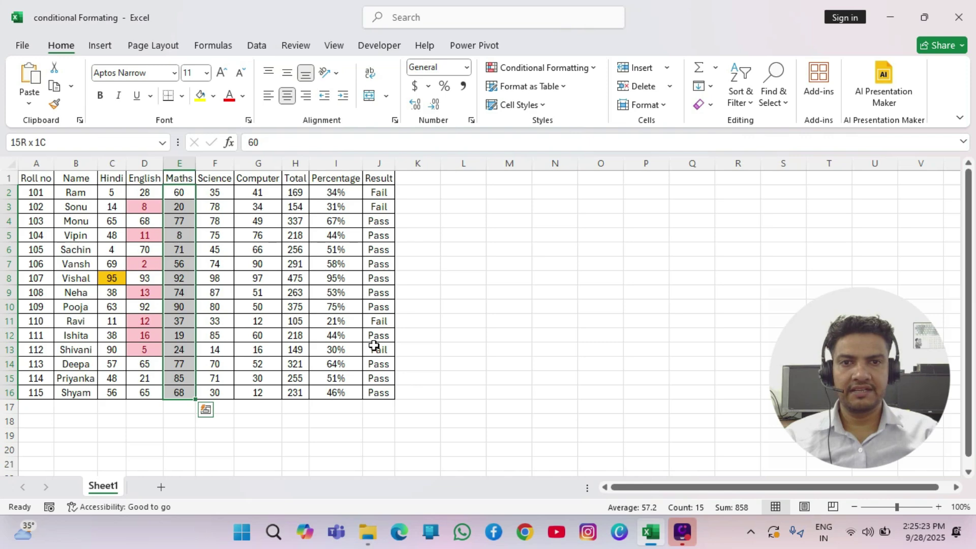
key("alt")
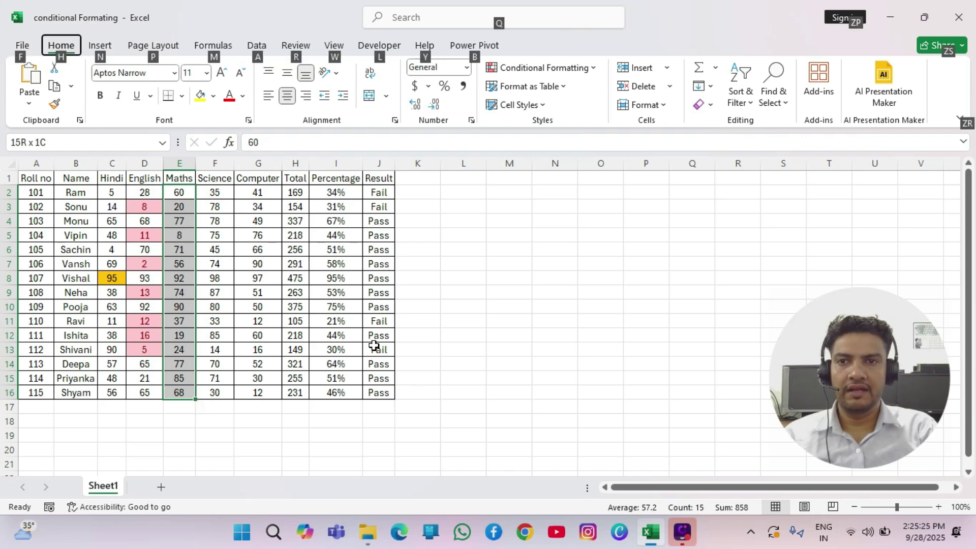
key("l")
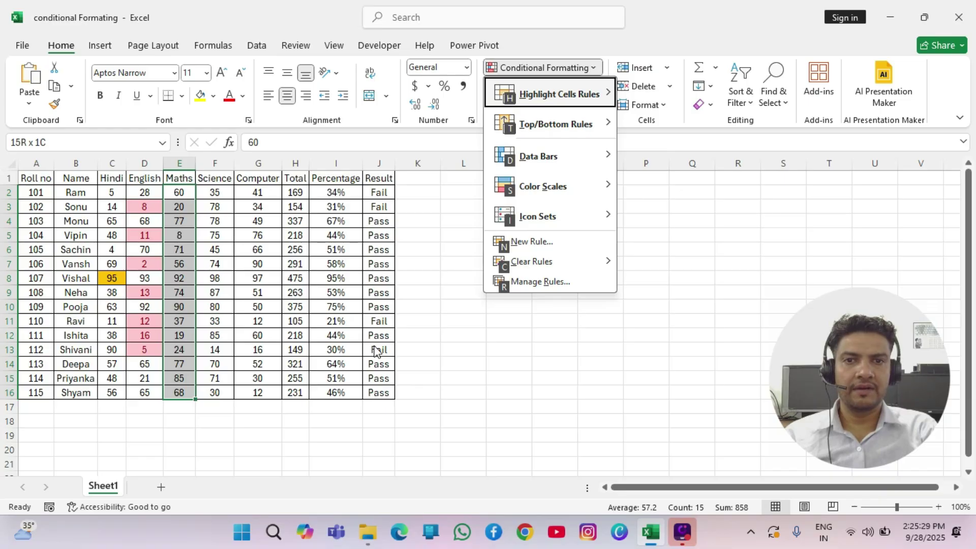
key("h")
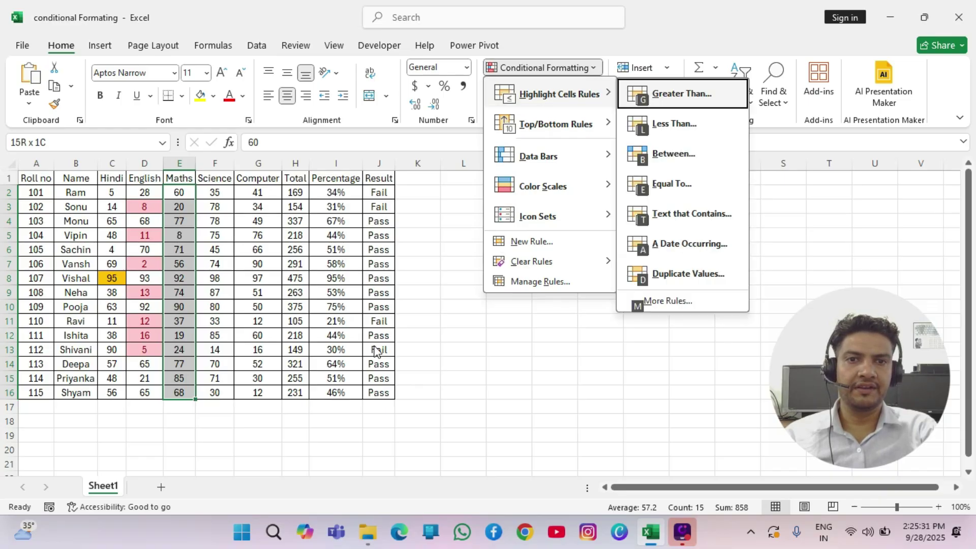
key("b")
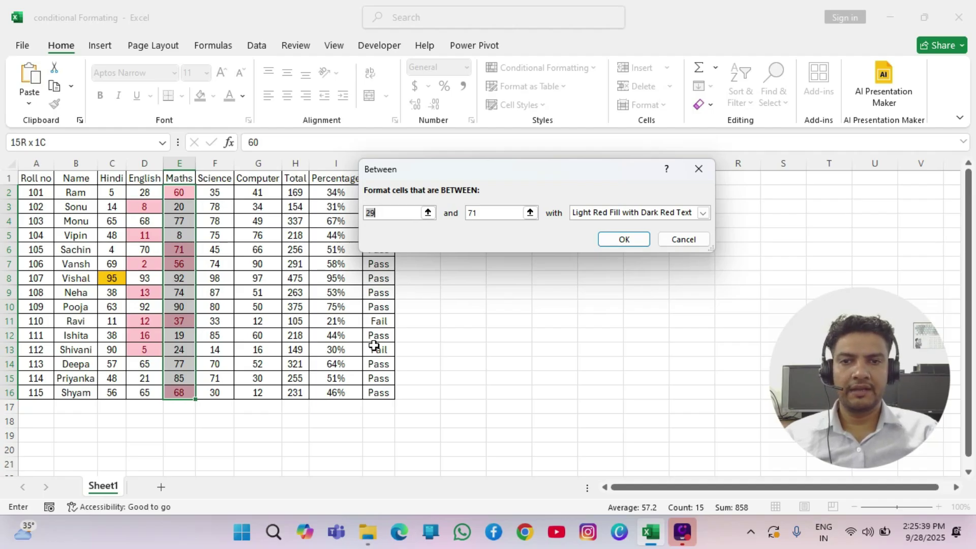
type("50")
key("Tab")
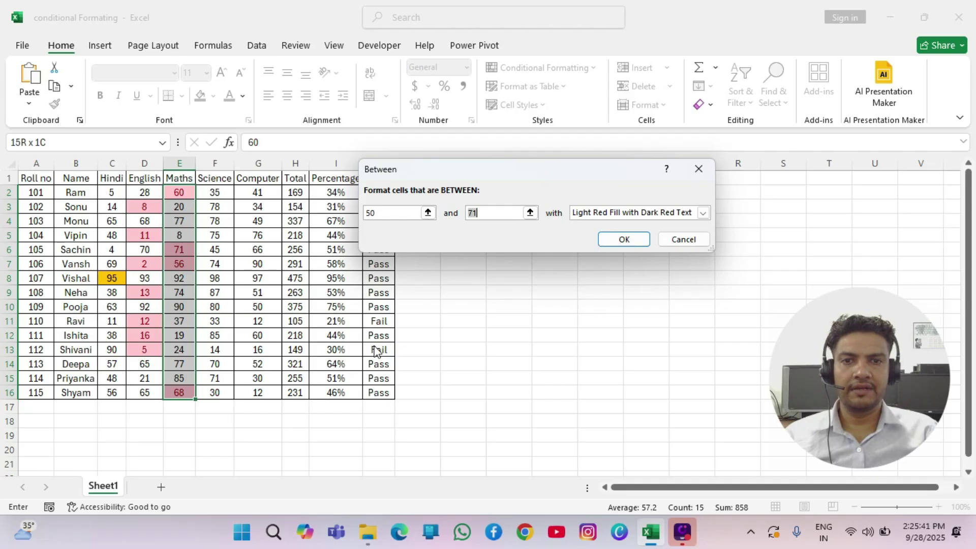
type("70")
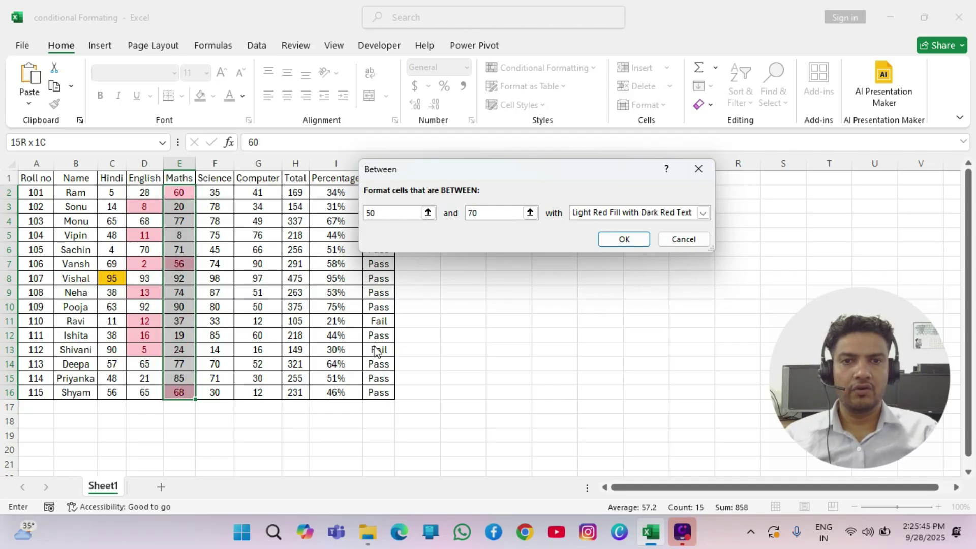
key("Tab")
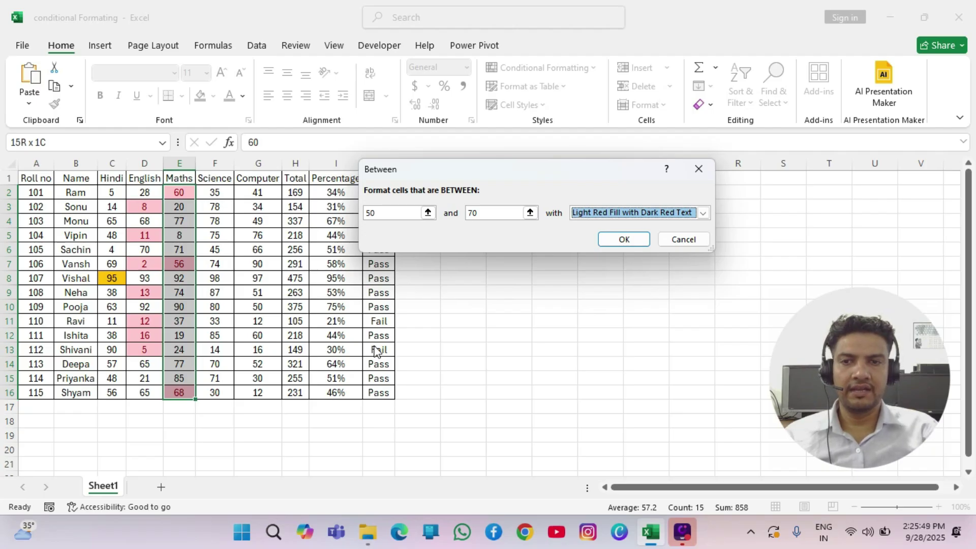
key("Tab")
key("Return")
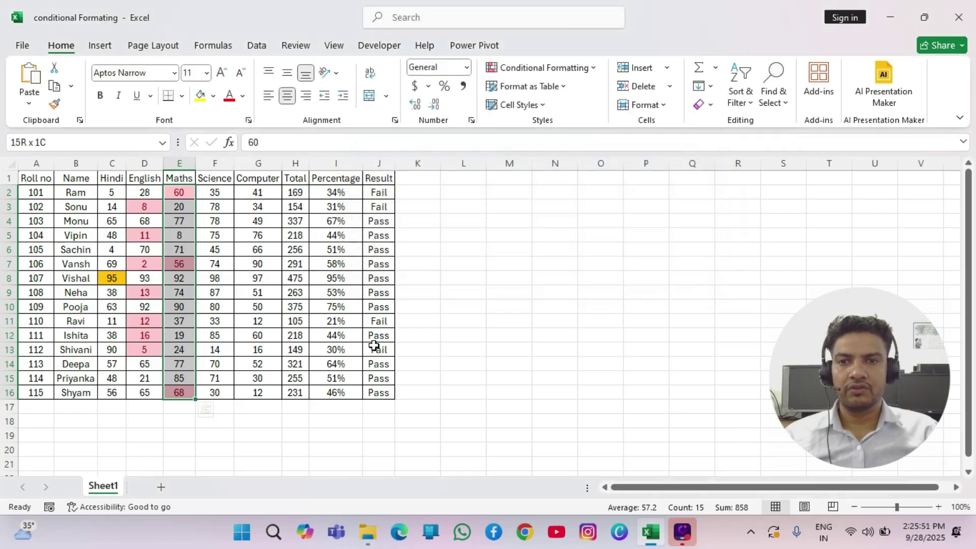
Step: Examine the Maths marks in column E to see which ones the Between rule highlights
key("Up")
key("Down")
key("Up")
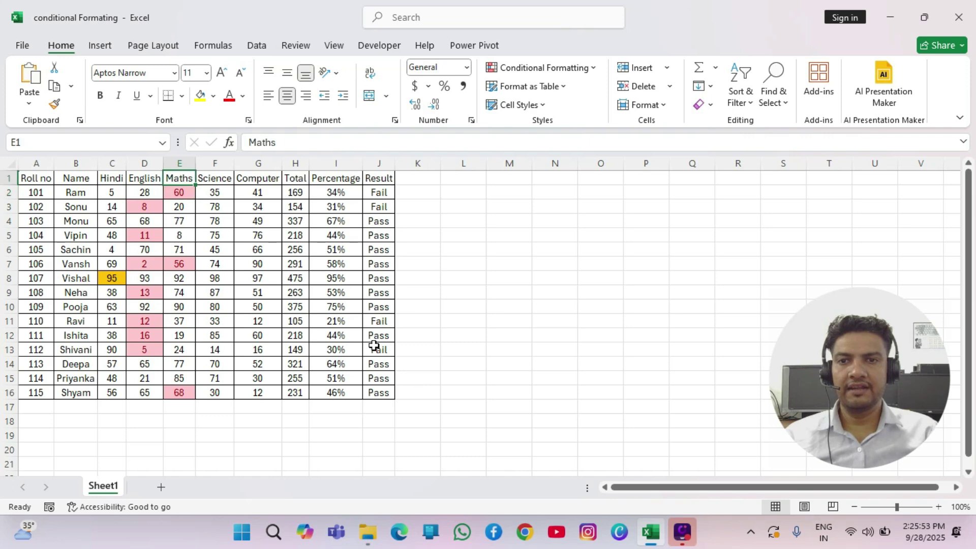
key("Down")
key("Down")
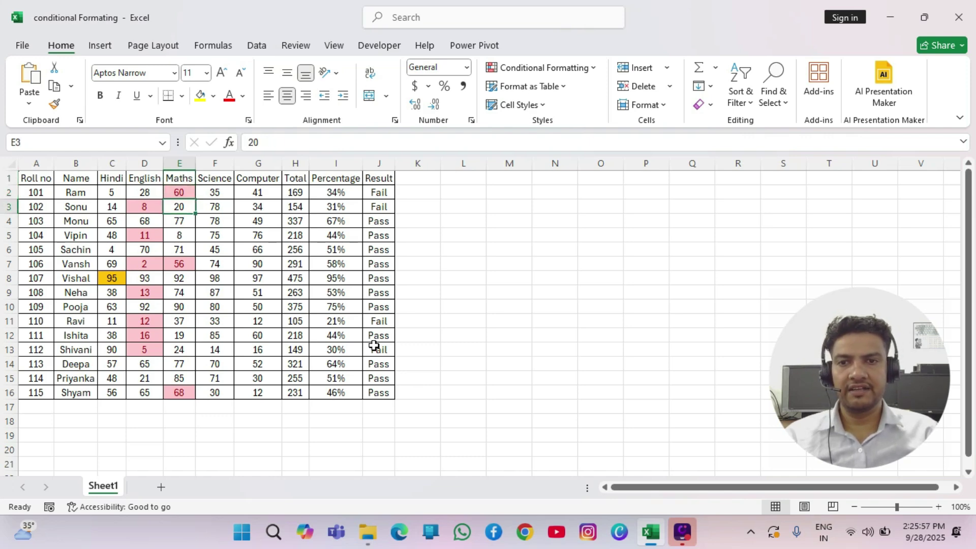
key("Down")
key("Up")
key("Down")
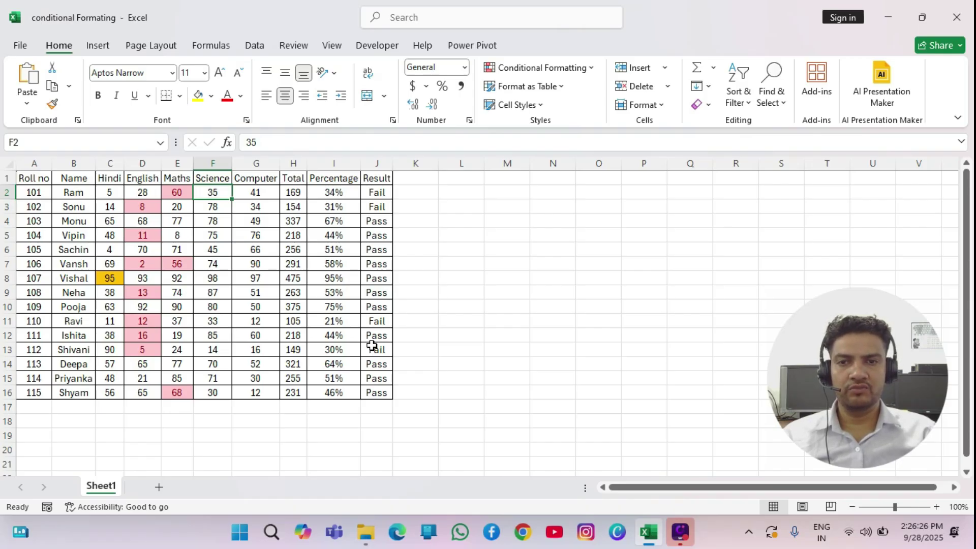
Step: Highlight the Science marks in F2:F16 that are equal to 33 with Light Red Fill with Dark Red Text
key("ctrl+shift+Down")
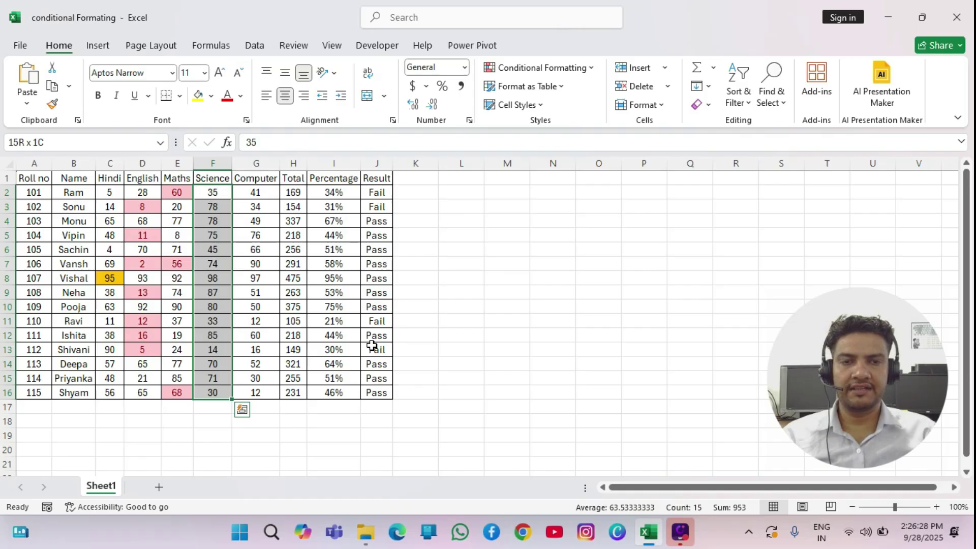
key("alt")
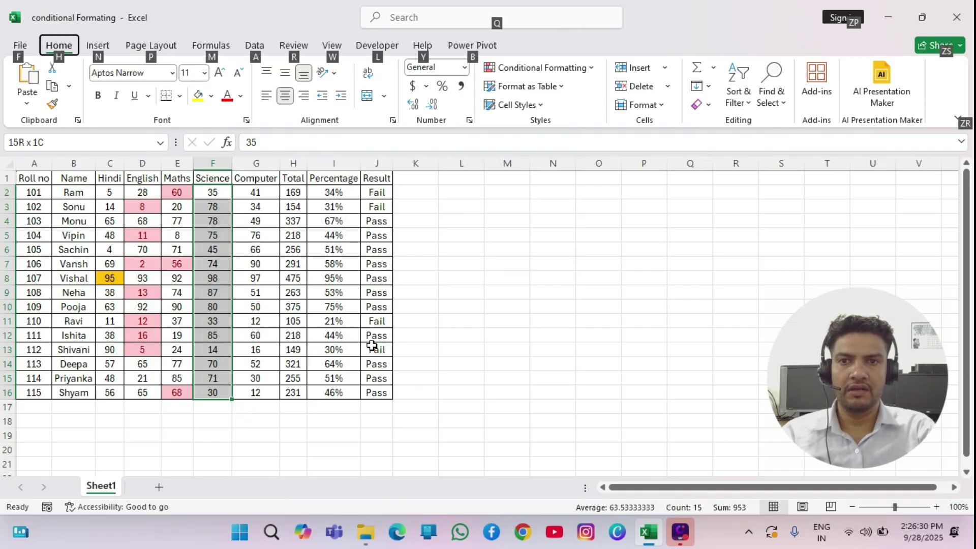
key("l")
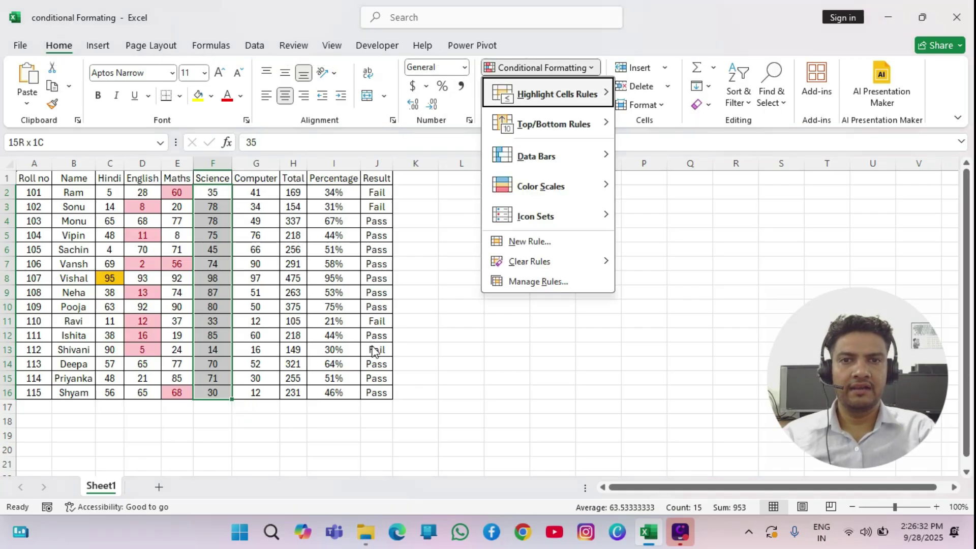
key("h")
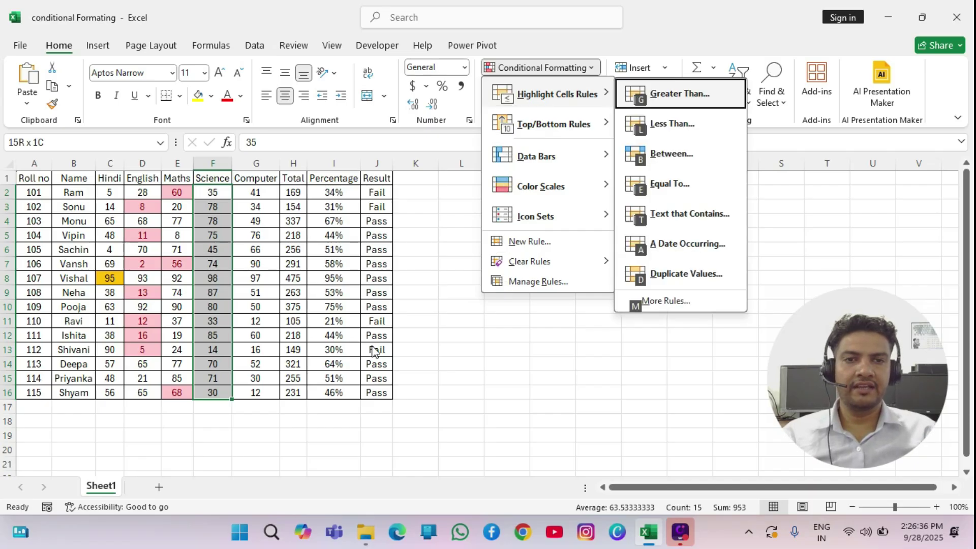
key("e")
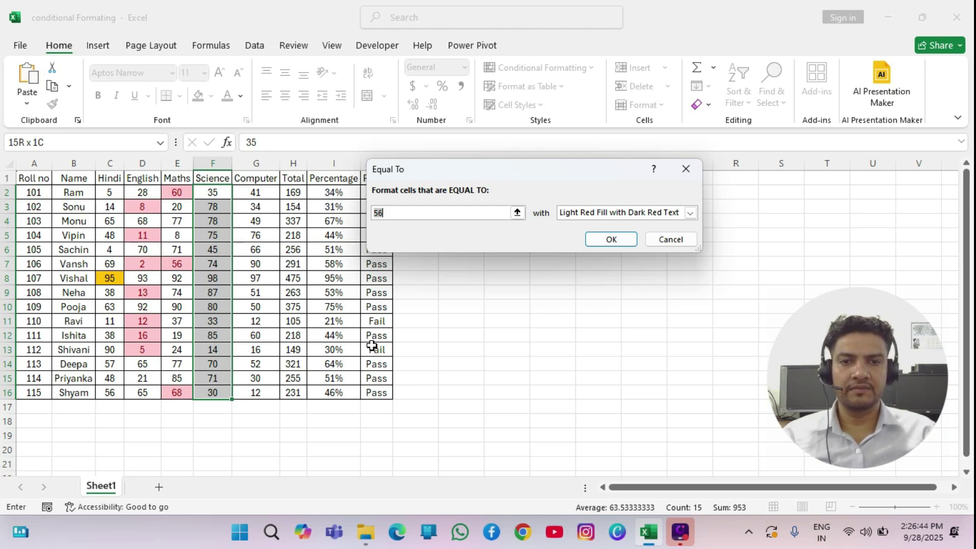
type("33")
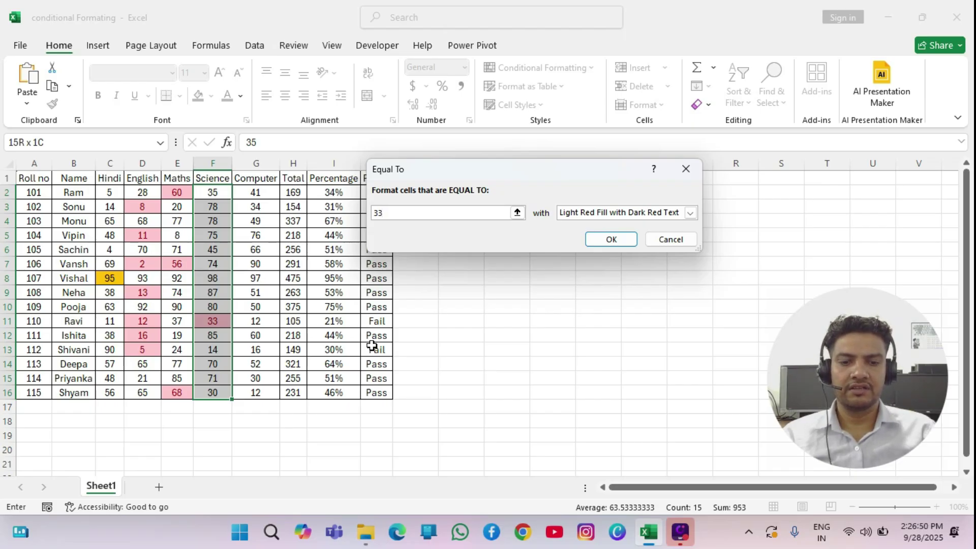
key("Return")
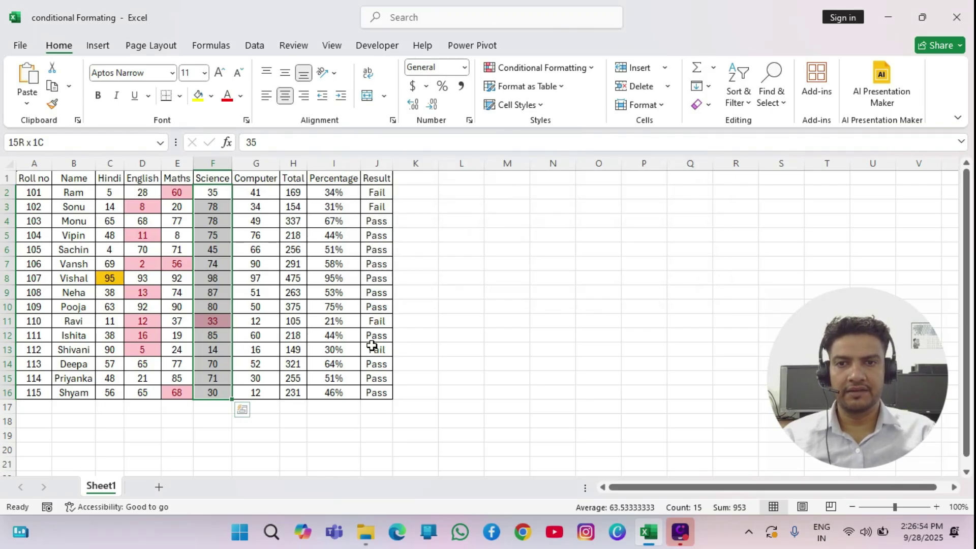
Step: Examine the Science marks in column F down to row 11 to check which one the Equal To rule highlights
key("Down")
key("Down")
key("Down")
key("Down")
key("Down")
key("Down")
key("Down")
key("Down")
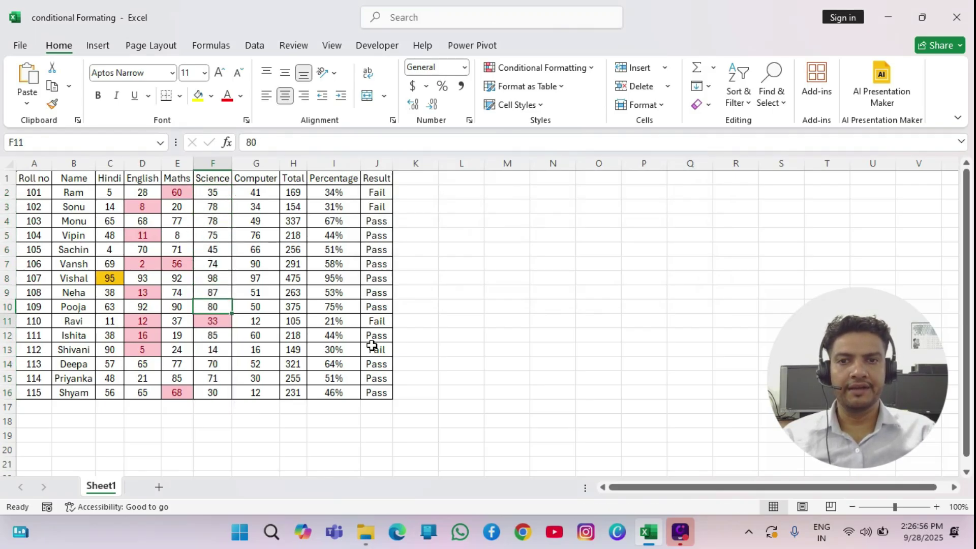
key("Down")
Step: Look over the Pass and Fail entries in the Result column, starting from cell J2
key("Right")
key("Up")
key("Up")
key("Up")
key("Up")
key("Up")
key("Up")
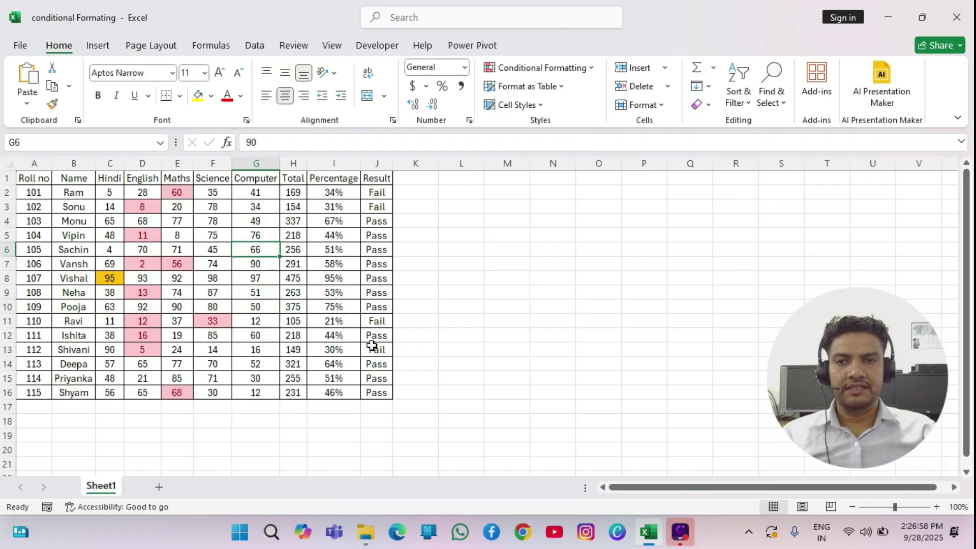
key("Up")
key("Up")
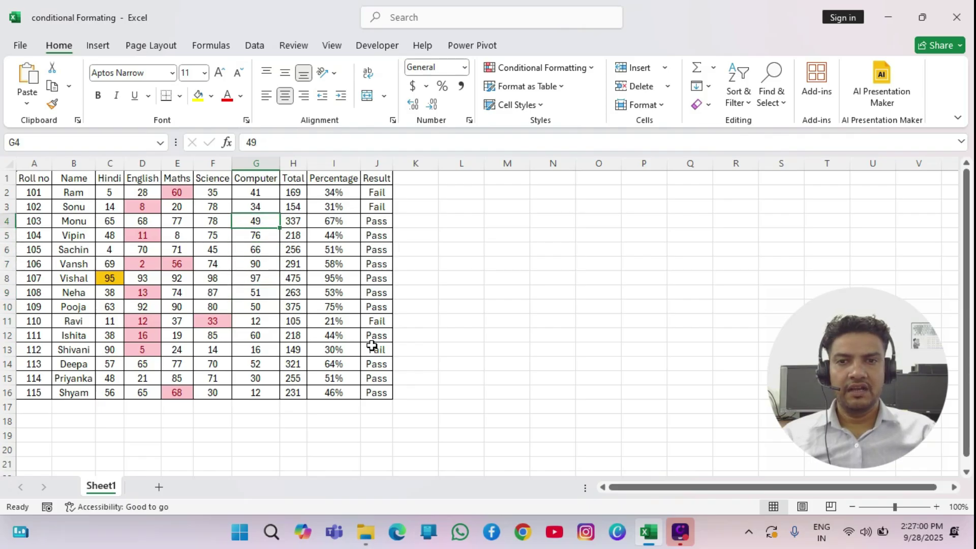
key("Right")
key("Right")
key("Up")
key("Right")
key("Up")
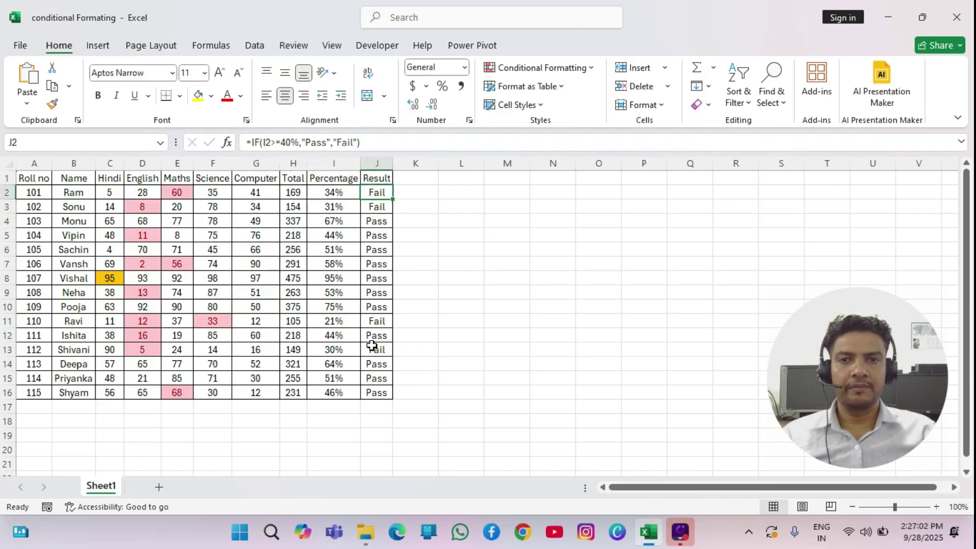
key("Down")
key("Down")
key("Down")
key("Down")
key("Down")
key("Up")
key("Up")
key("Up")
key("Up")
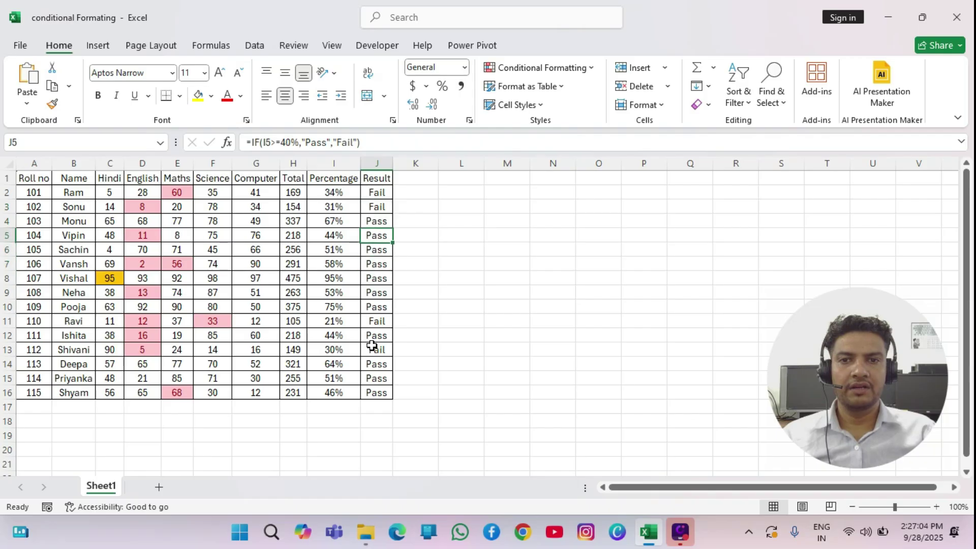
key("Up")
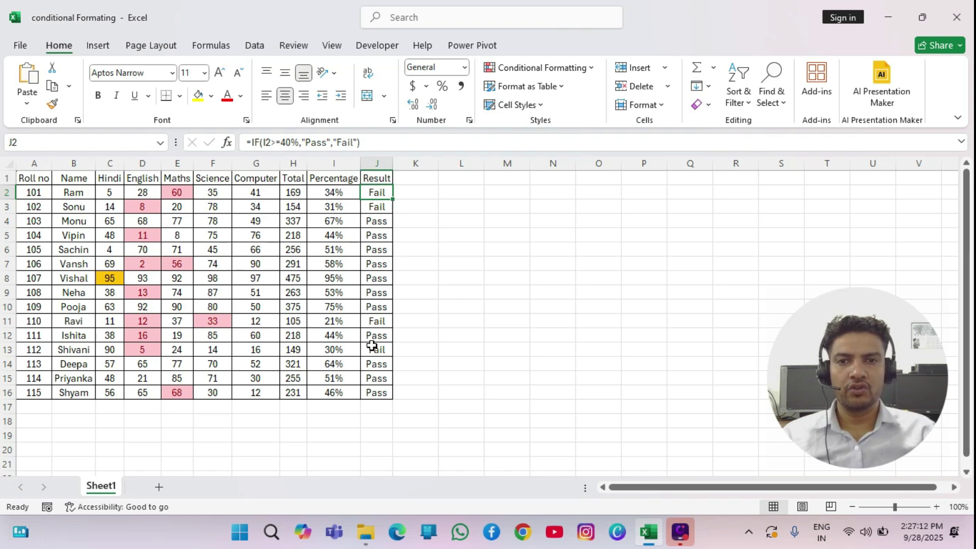
Step: Highlight the results in J2:J16 that contain the text "Fail" with Light Red Fill with Dark Red Text
key("ctrl+shift+Down")
key("alt")
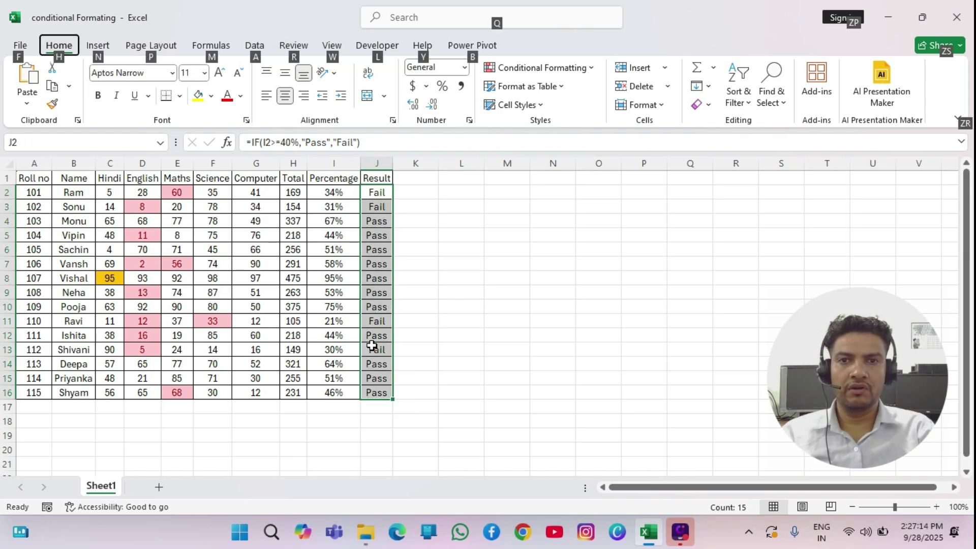
key("h")
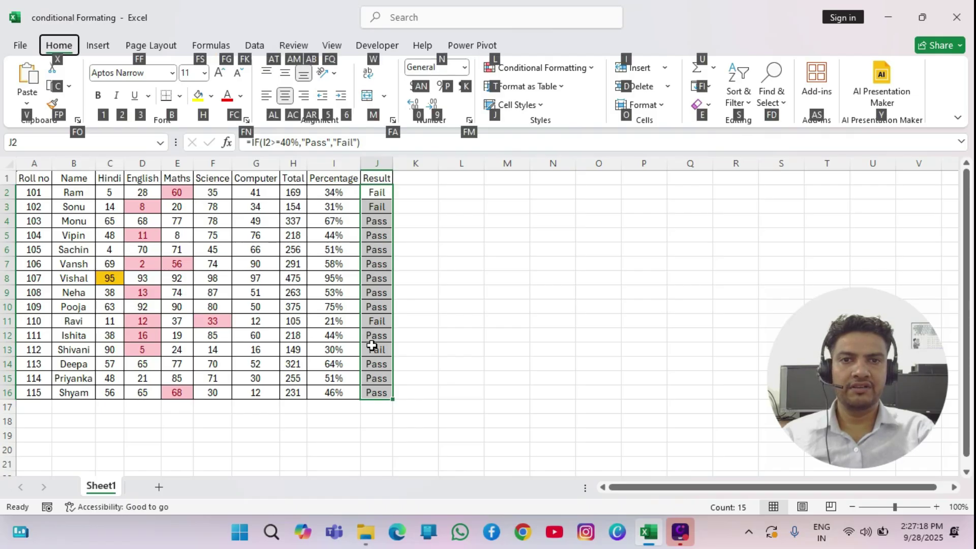
key("l")
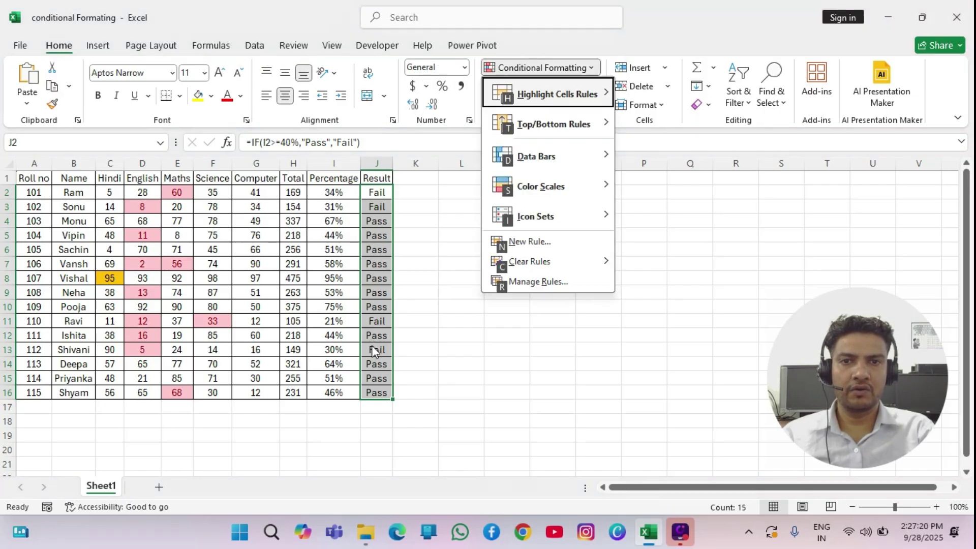
key("h")
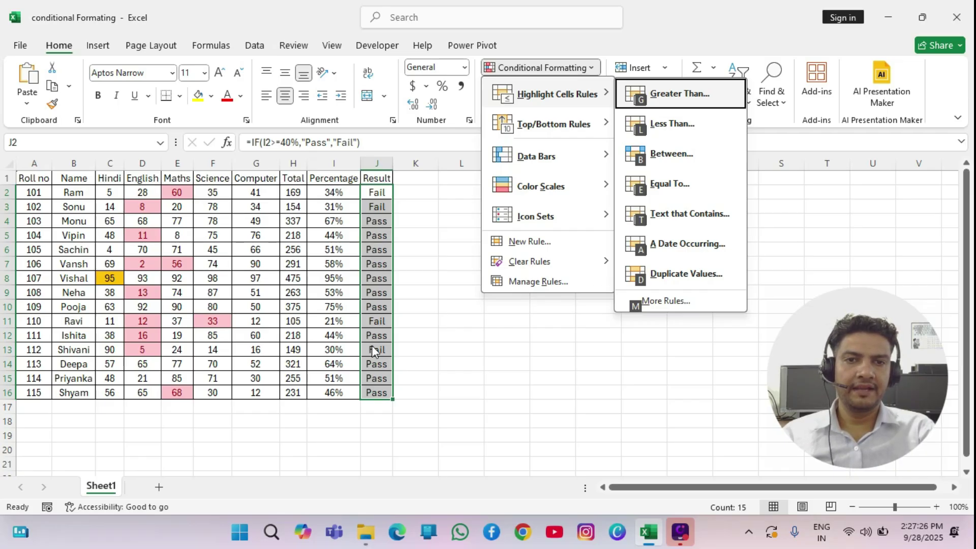
key("t")
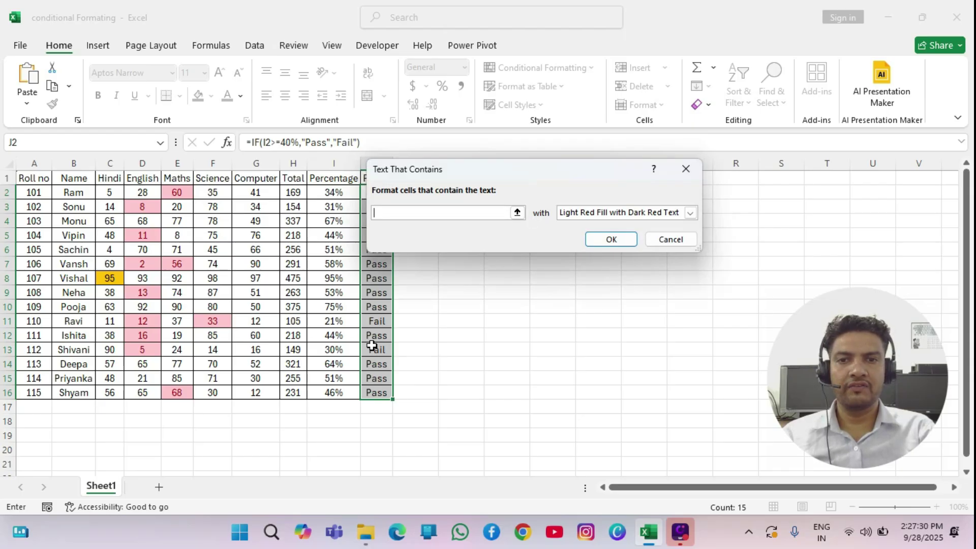
type("Fail")
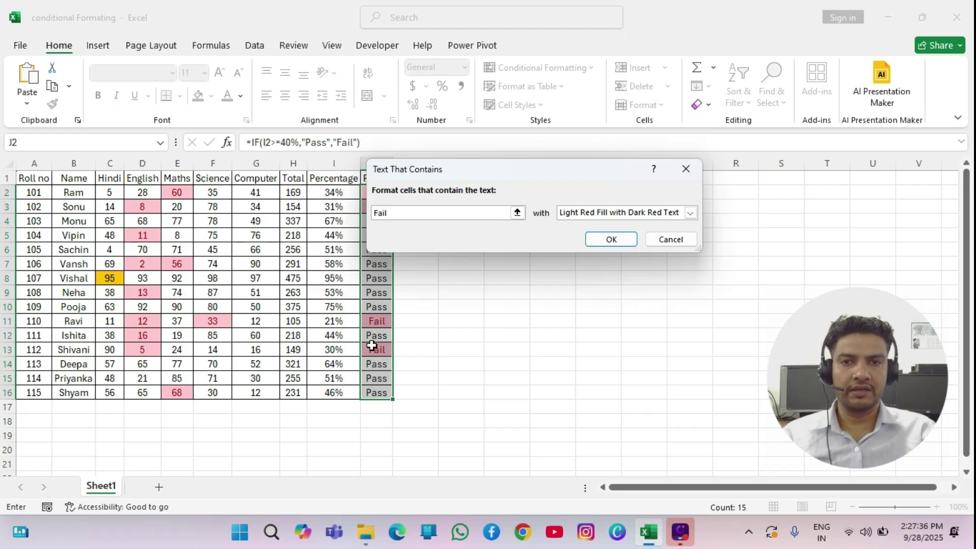
key("Return")
Step: Examine the Result column row by row to see which entries the Text That Contains rule highlights
key("Up")
key("Down")
key("Down")
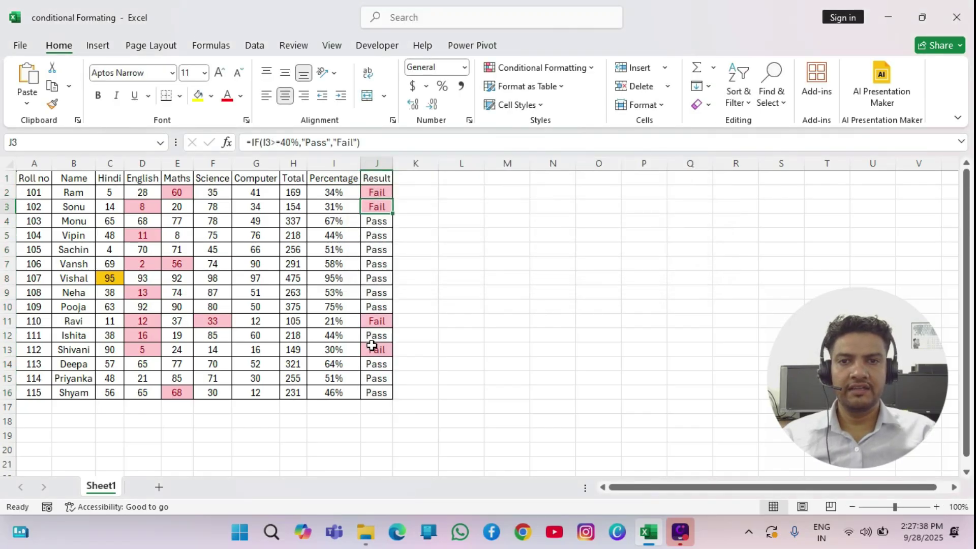
key("Down")
key("Down")
key("Down")
key("Down")
key("Down")
key("Down")
key("Down")
key("Down")
key("Down")
key("Down")
key("Down")
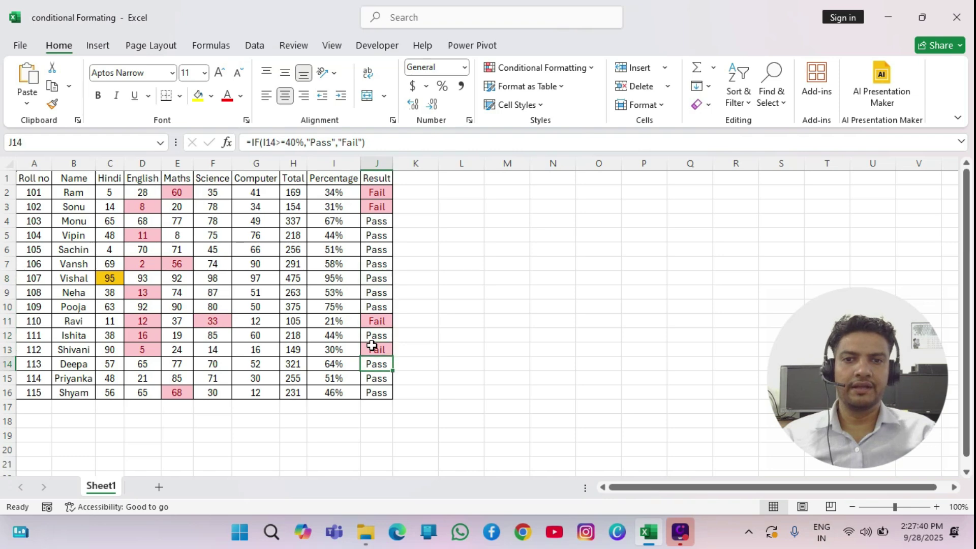
Step: Highlight the results in J2:J16 that contain the text "Pass" with Green Fill with Dark Green Text
key("Up")
key("Up")
key("Up")
key("Up")
key("Up")
key("Up")
key("Up")
key("Up")
key("Up")
key("Up")
key("Up")
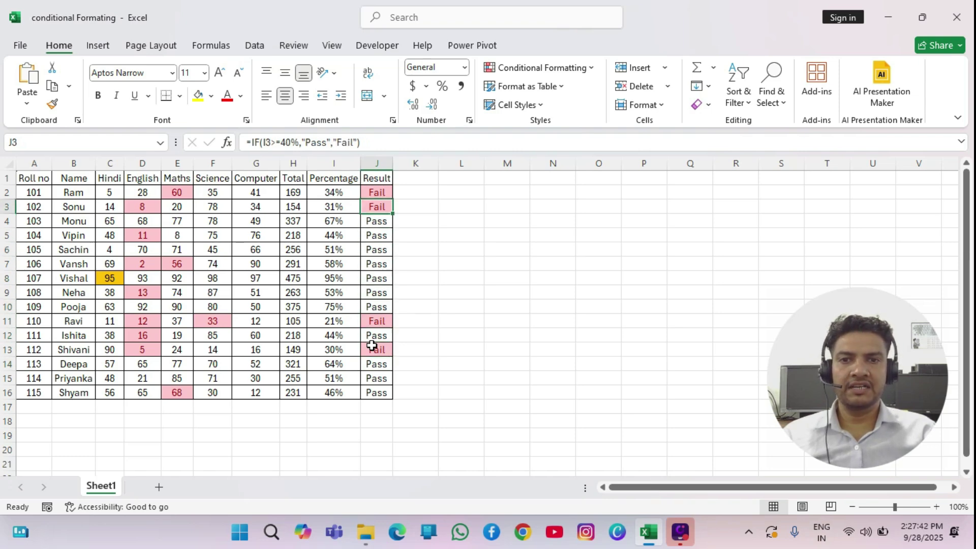
key("Up")
key("shift+Down")
key("shift+Down")
key("shift+Down")
key("shift+Down")
key("shift+Down")
key("shift+Down")
key("shift+Down")
key("shift+Down")
key("shift+Down")
key("shift+Down")
key("shift+Down")
key("shift+Down")
key("shift+Down")
key("shift+Down")
key("alt")
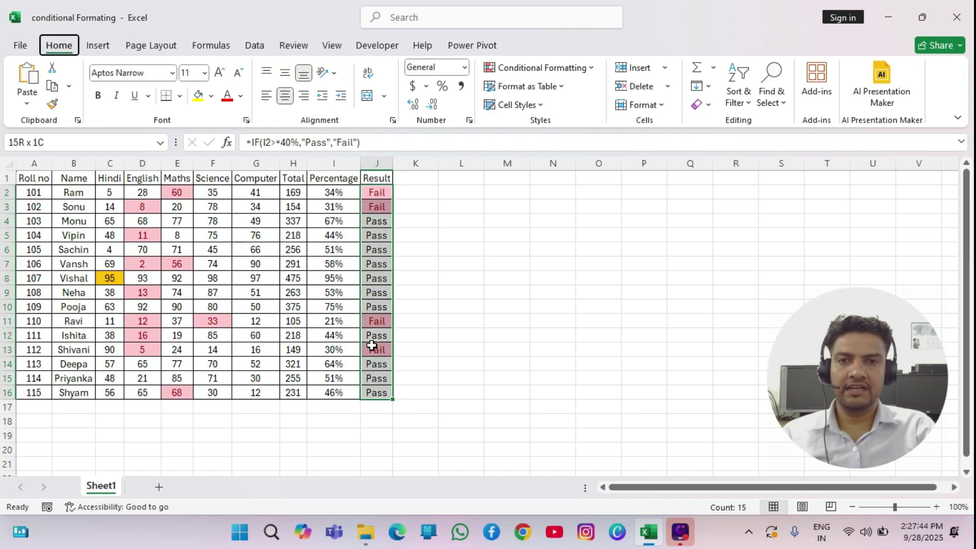
key("h")
key("l")
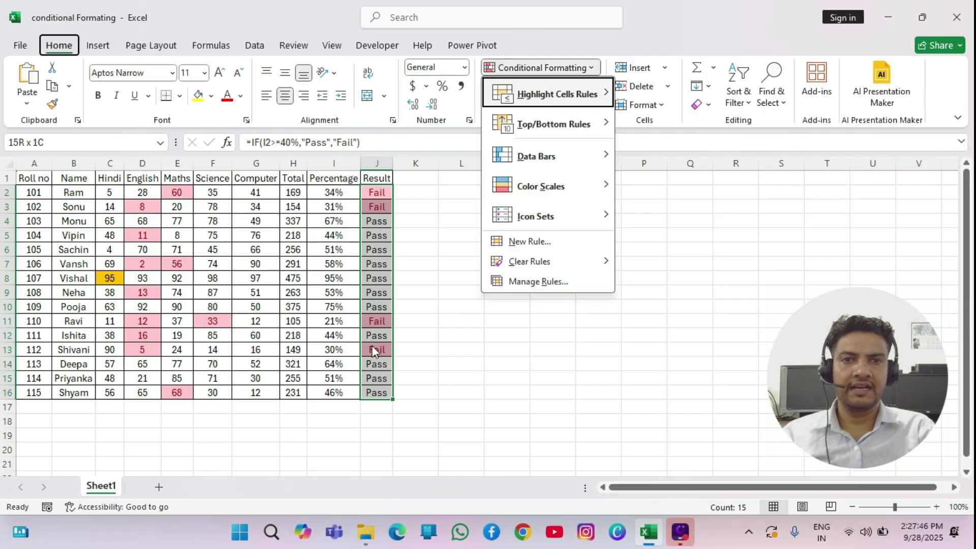
key("h")
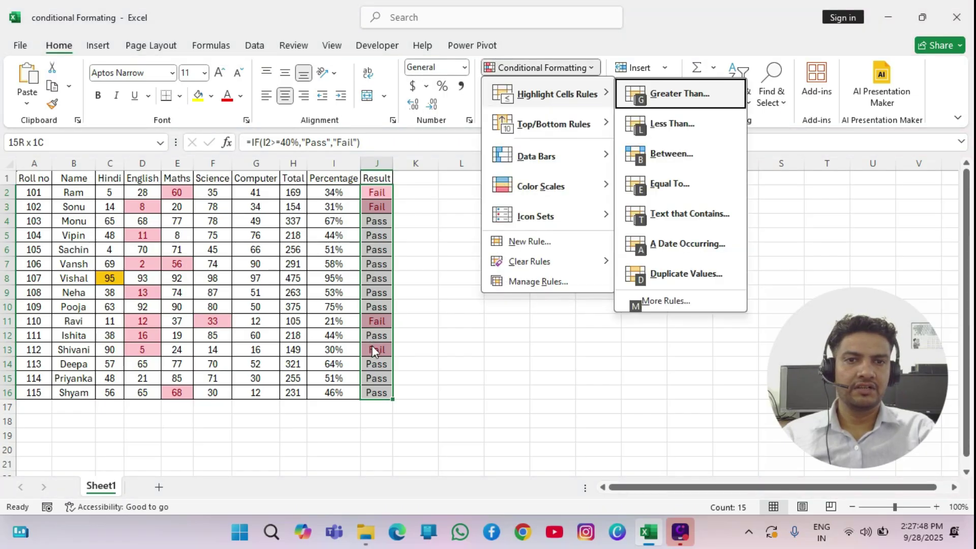
type("t")
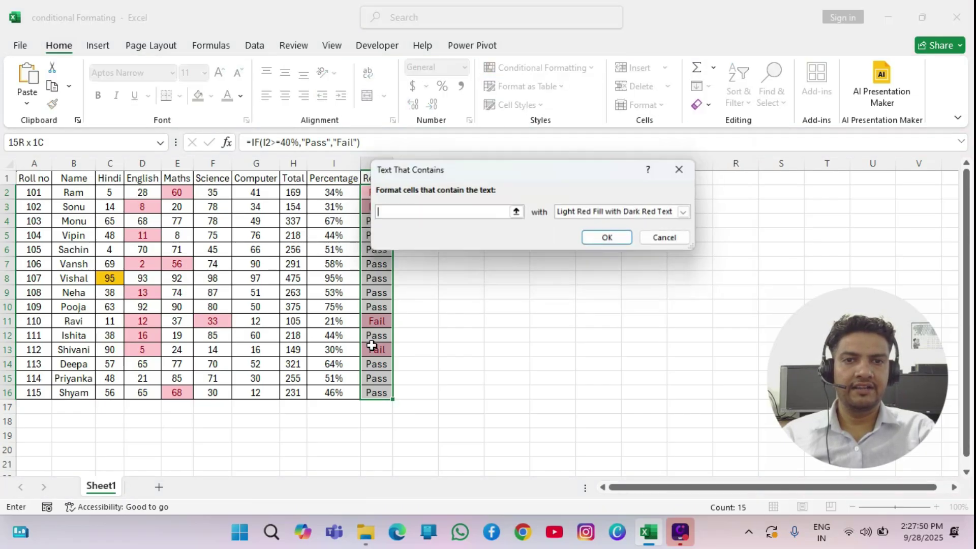
type("Pass")
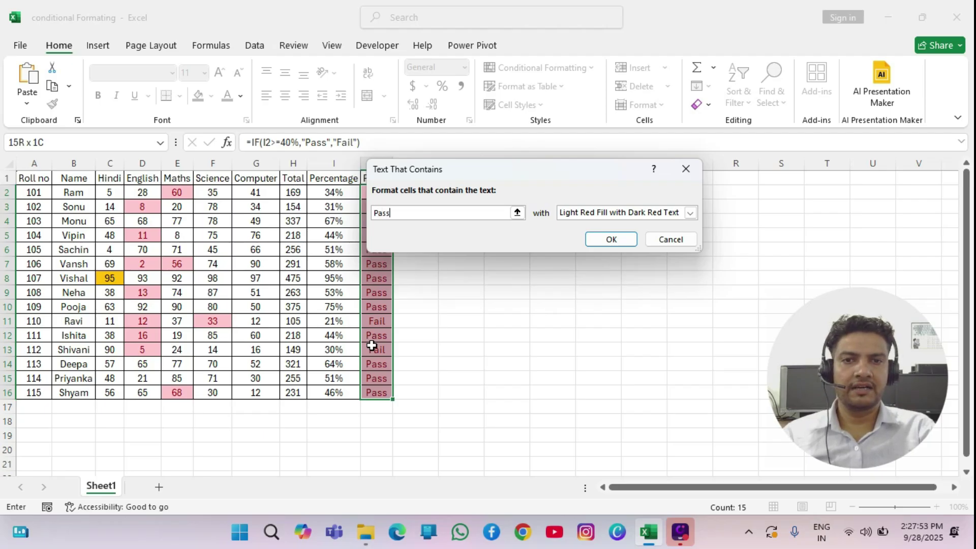
key("Tab")
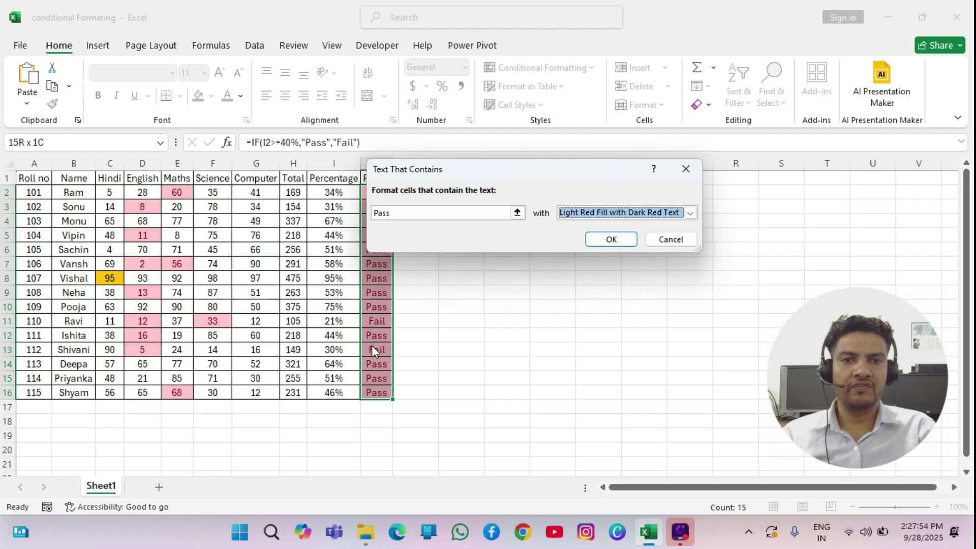
key("alt+Down")
key("Down")
key("Down")
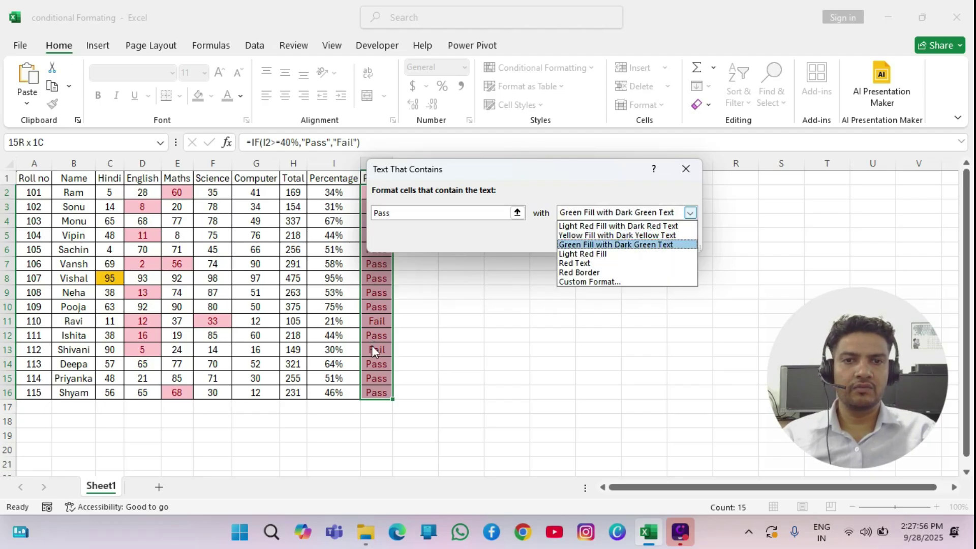
key("Return")
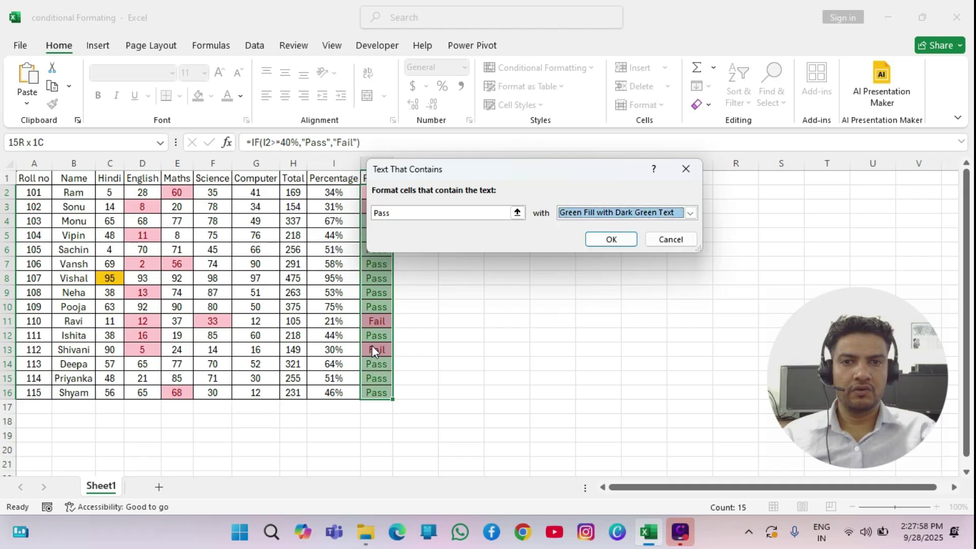
key("Return")
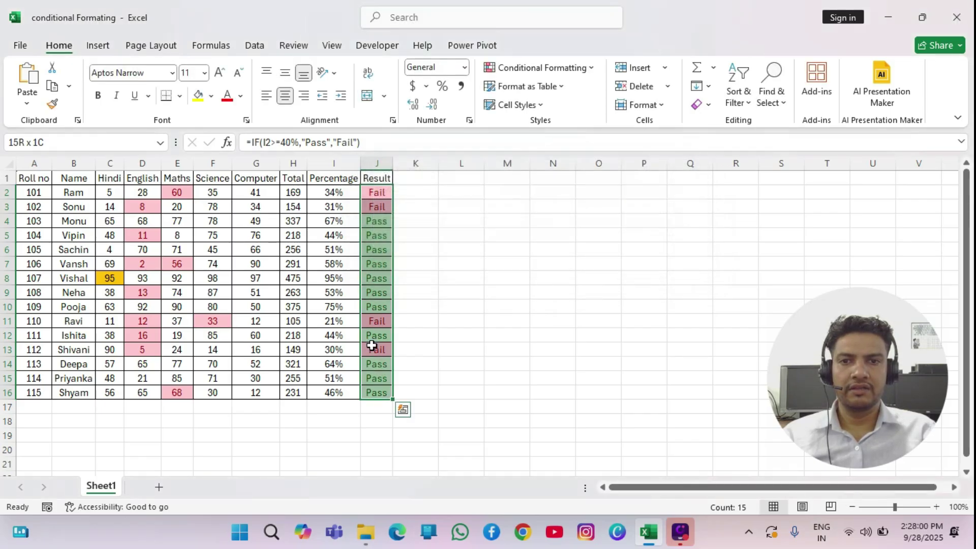
Step: Examine the first Result entries in column J to see how the Pass and Fail rules color them
key("Down")
key("Down")
key("Down")
key("Down")
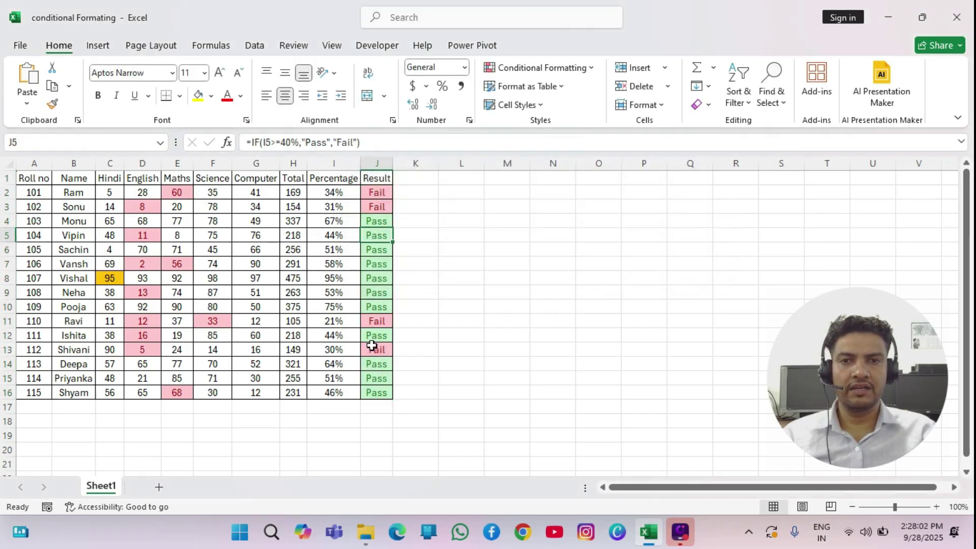
key("Up")
key("Up")
key("Up")
key("Up")
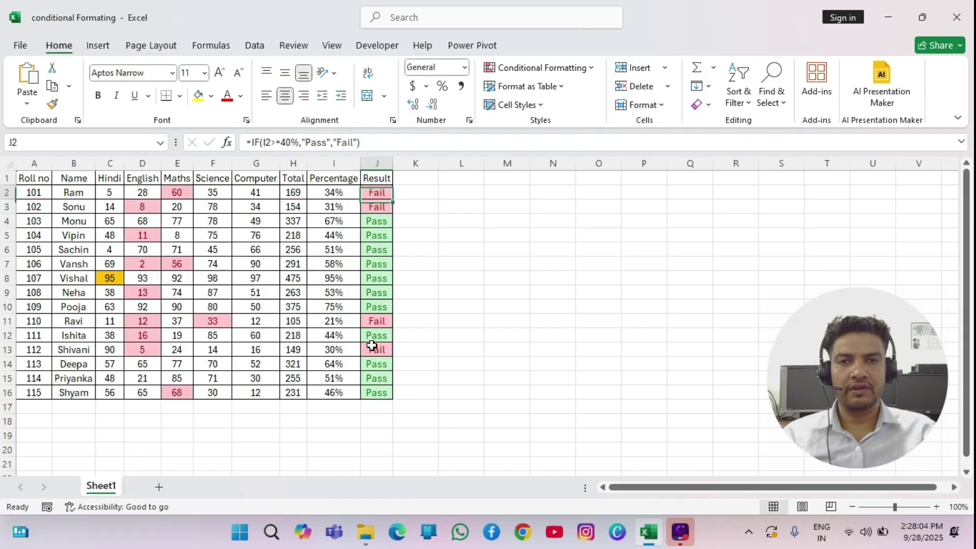
key("Down")
key("Down")
key("Left")
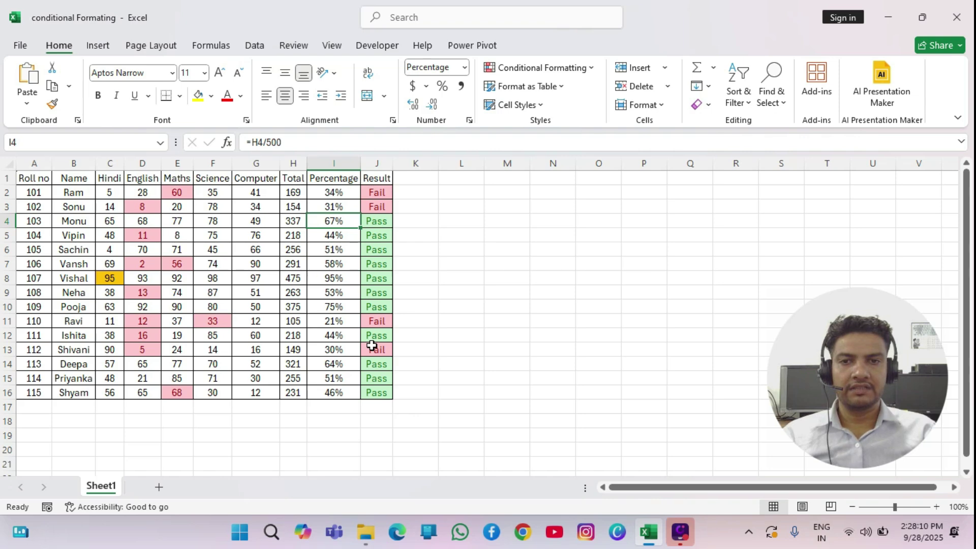
key("Up")
key("alt")
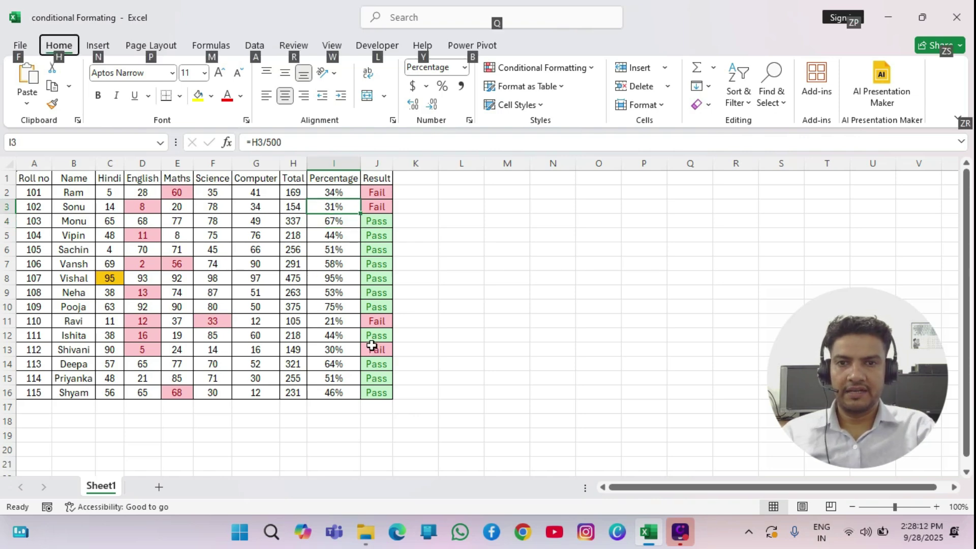
key("h")
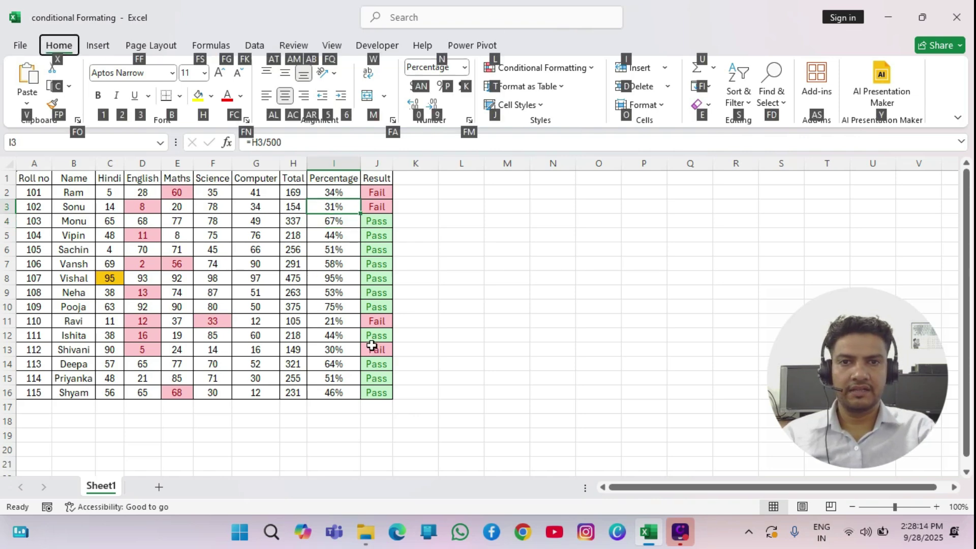
key("l")
key("h")
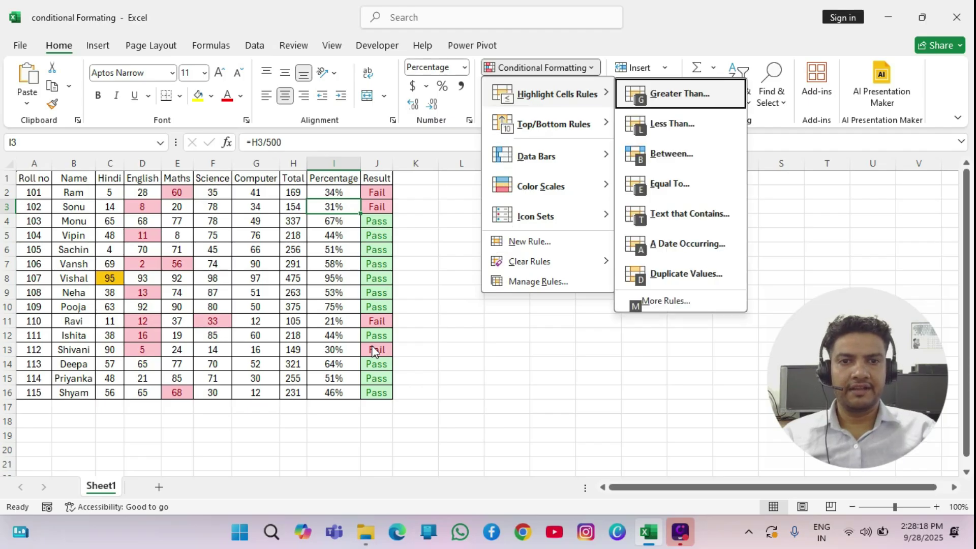
key("Escape")
key("Escape")
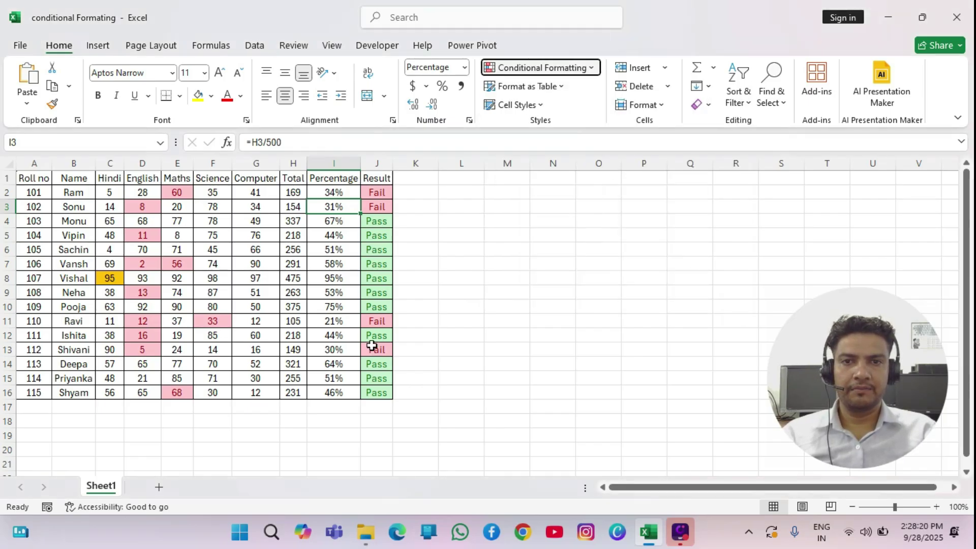
key("Down")
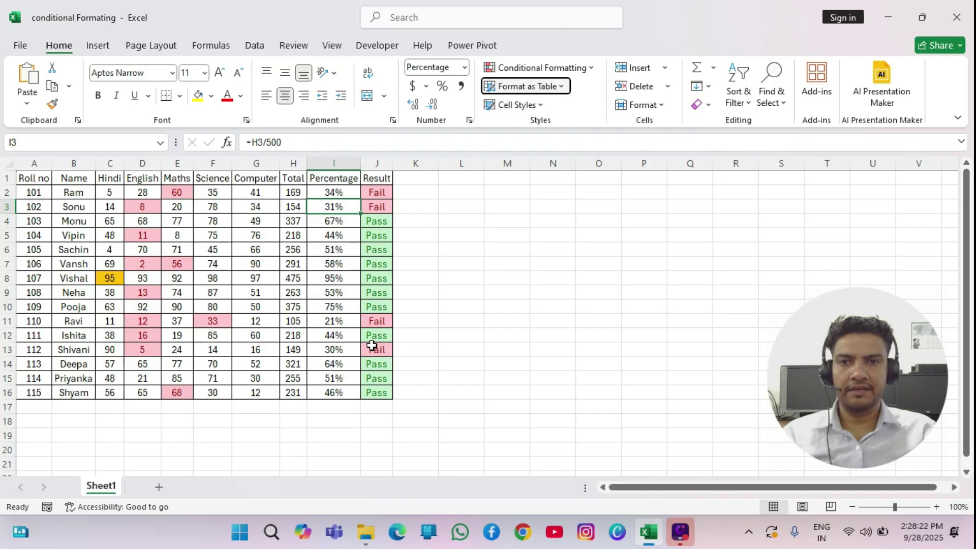
key("Escape")
Step: Enter the current date, 9/28/2025, in each of the cells L2 to L6
key("Right")
key("Right")
key("Right")
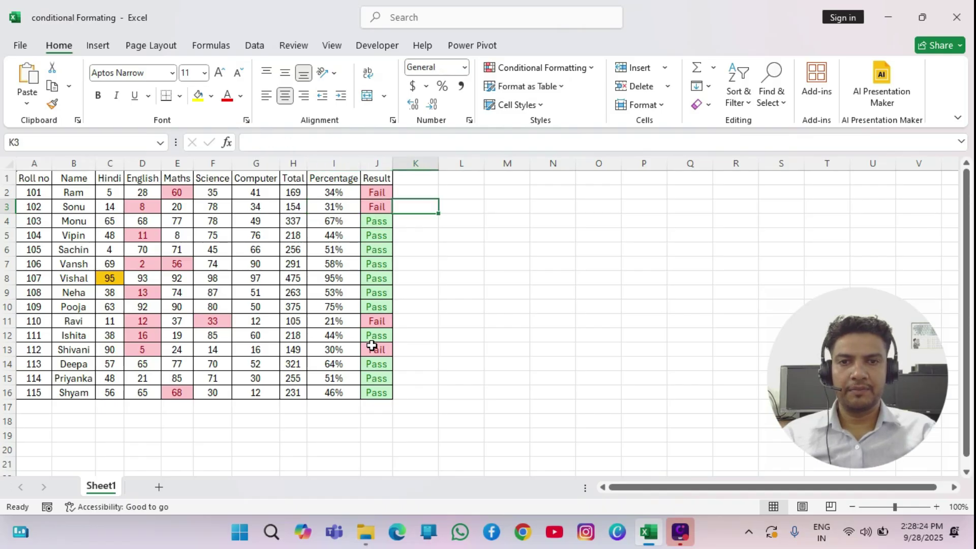
key("Up")
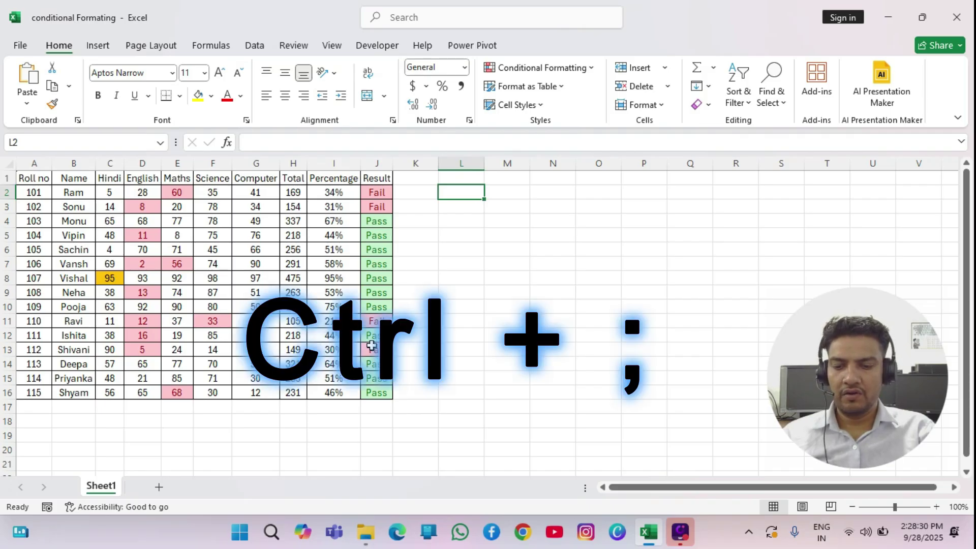
key("ctrl+semicolon")
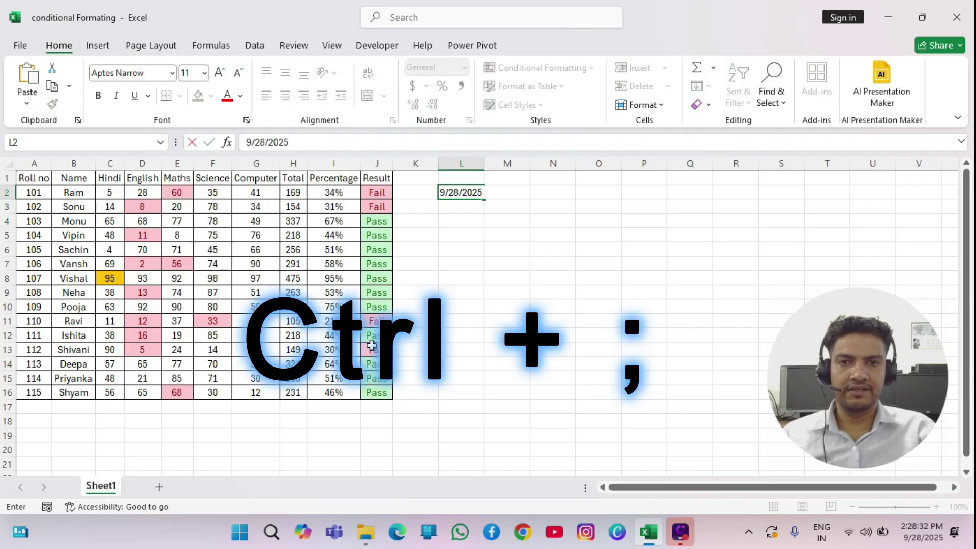
key("Tab")
key("Return")
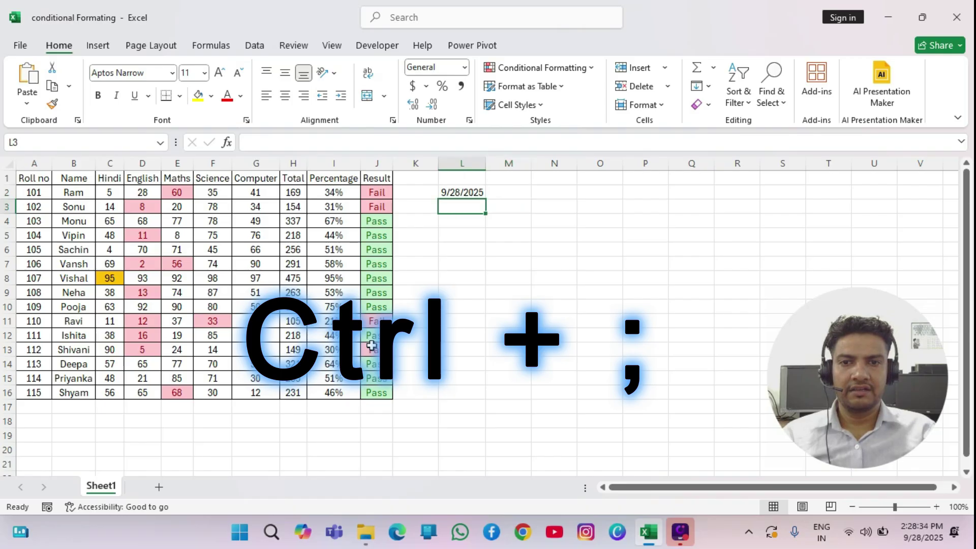
key("ctrl+semicolon")
key("Return")
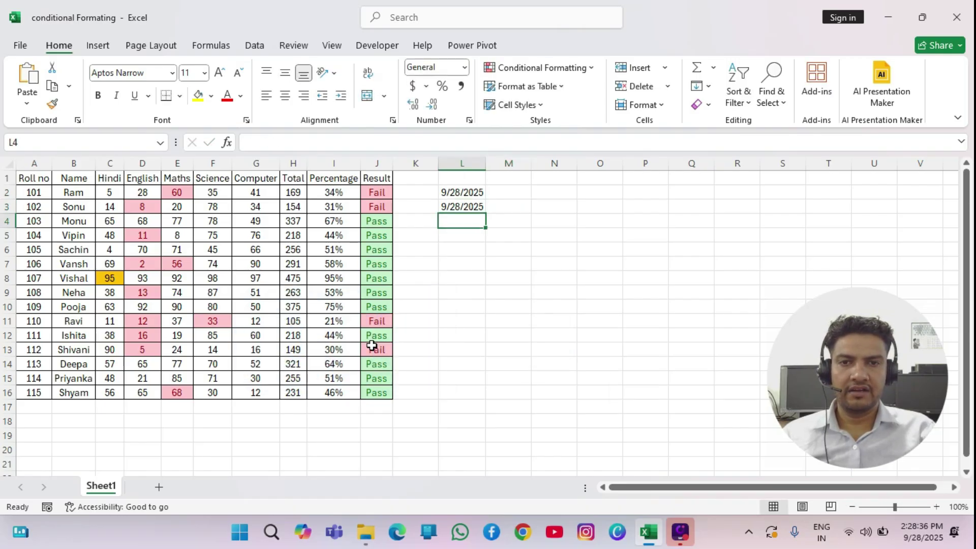
key("ctrl+semicolon")
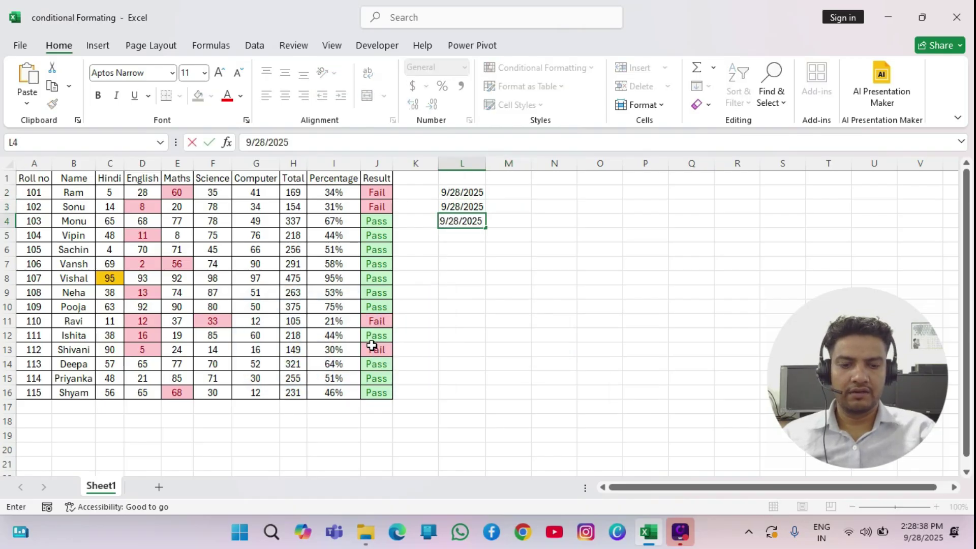
key("Return")
key("ctrl+semicolon")
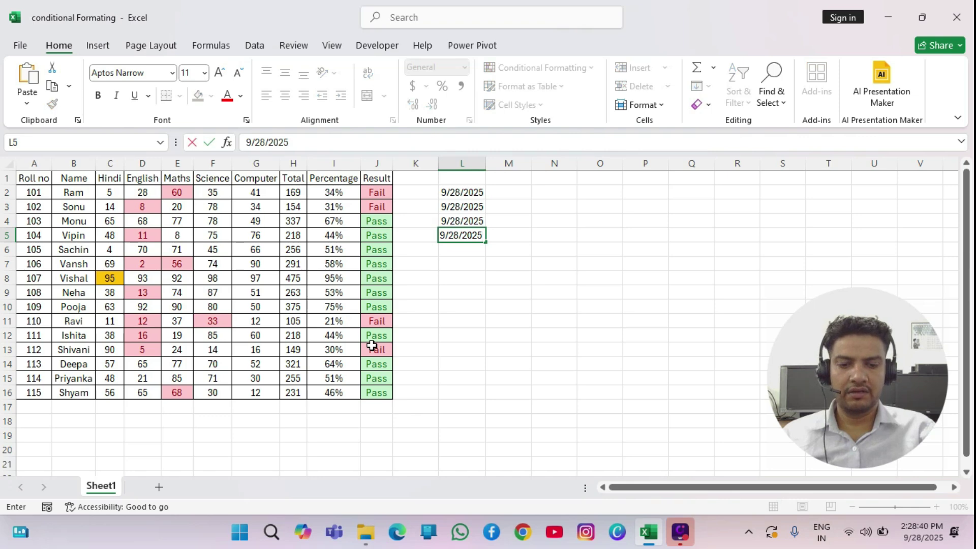
key("Return")
key("ctrl+semicolon")
key("Up")
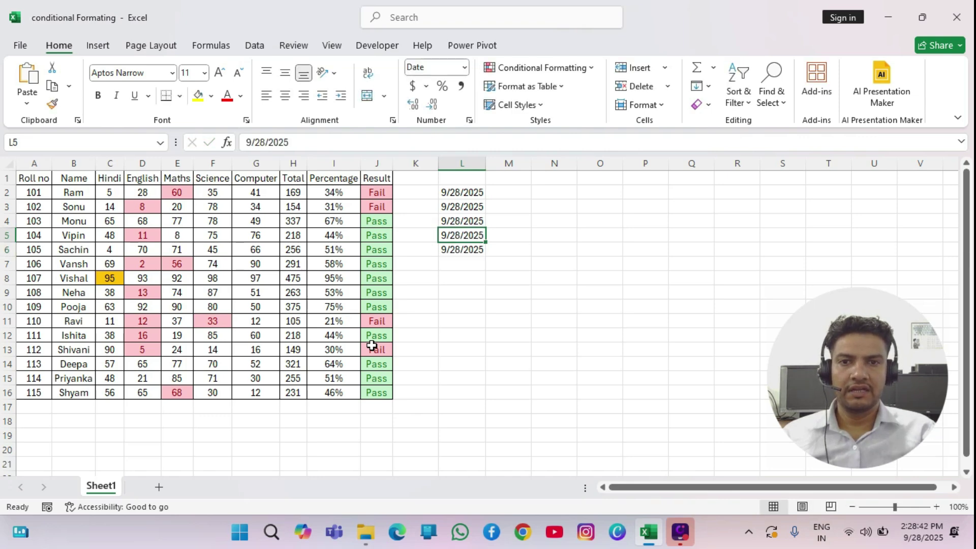
Step: Change the date in cell L4 to 9/27/2025
key("Up")
key("F2")
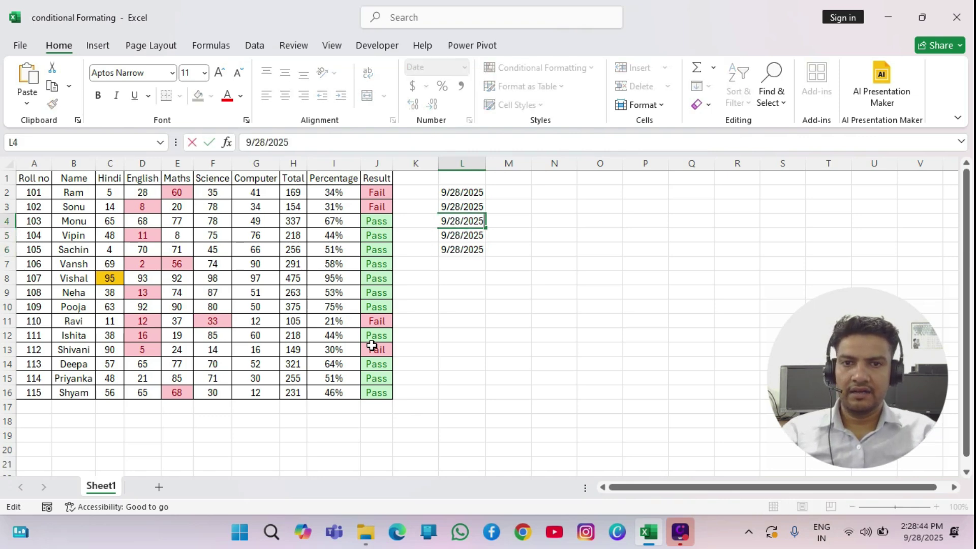
key("Left")
key("Left")
key("Left")
key("Left")
key("BackSpace")
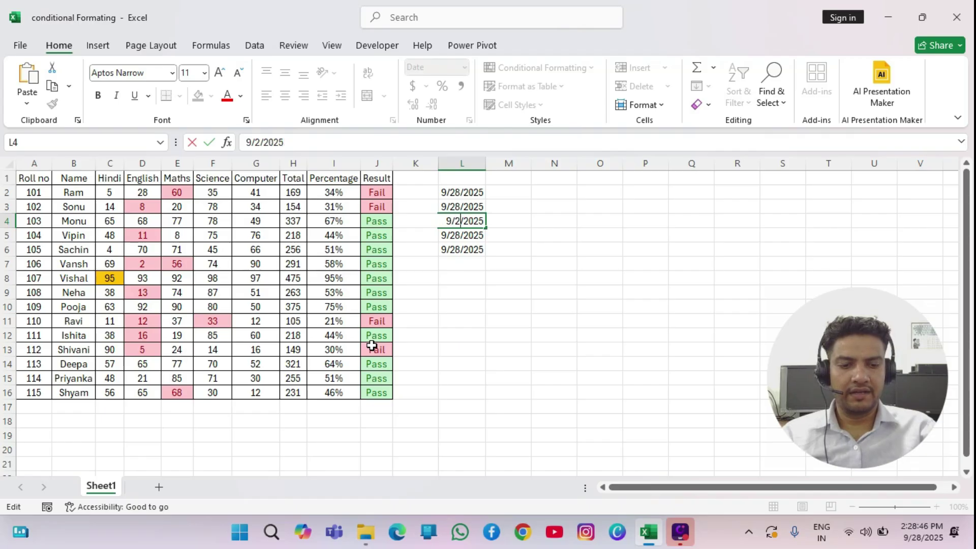
type("7")
key("Return")
Step: Change the date in cell L6 to 9/29/2025
key("Return")
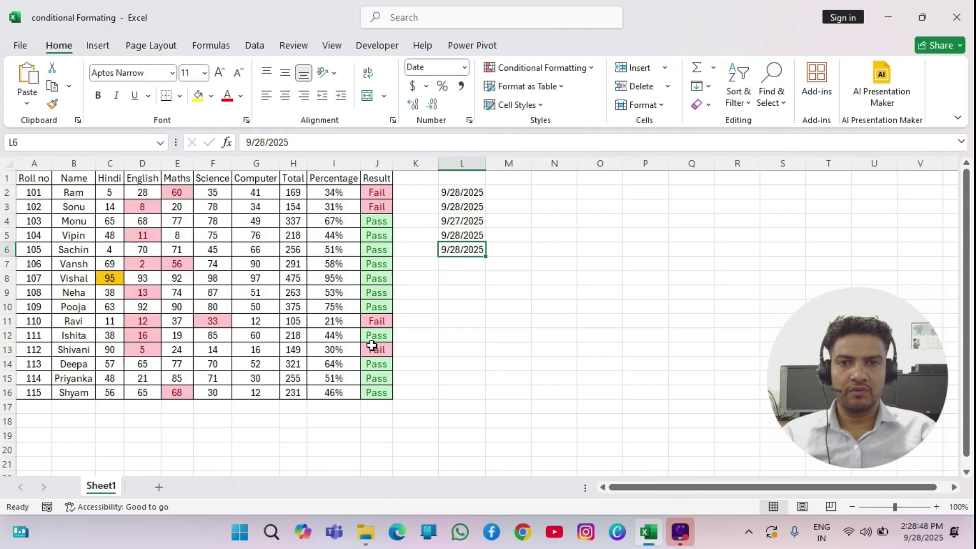
key("F2")
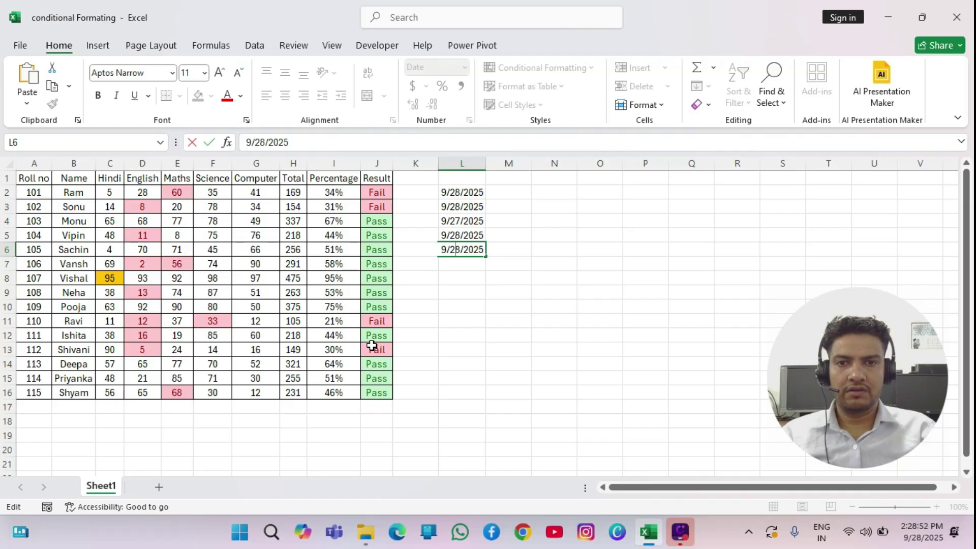
key("Delete")
type("9")
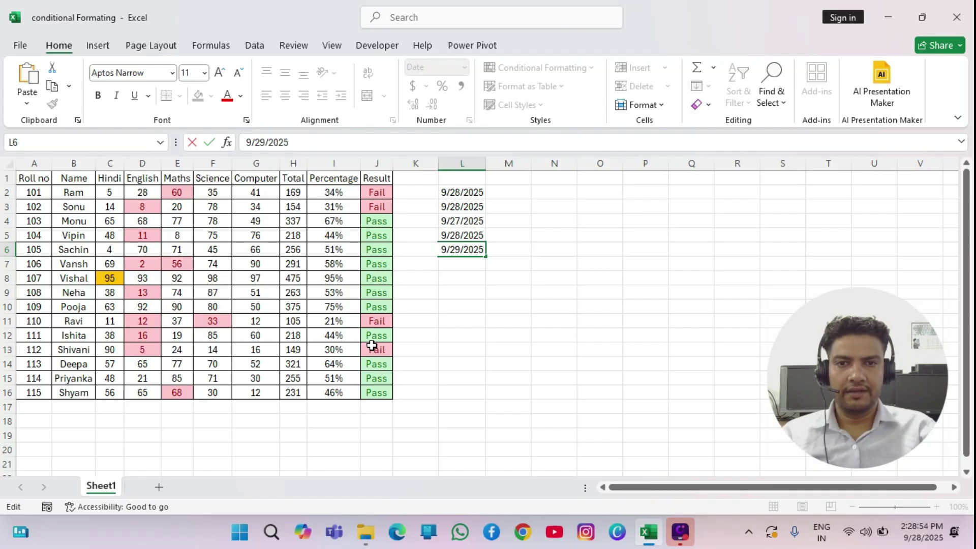
key("Return")
Step: Start an A Date Occurring highlight rule for the dates in L2:L6, keeping the dates unobstructed
key("Up")
key("Up")
key("Up")
key("Up")
key("Up")
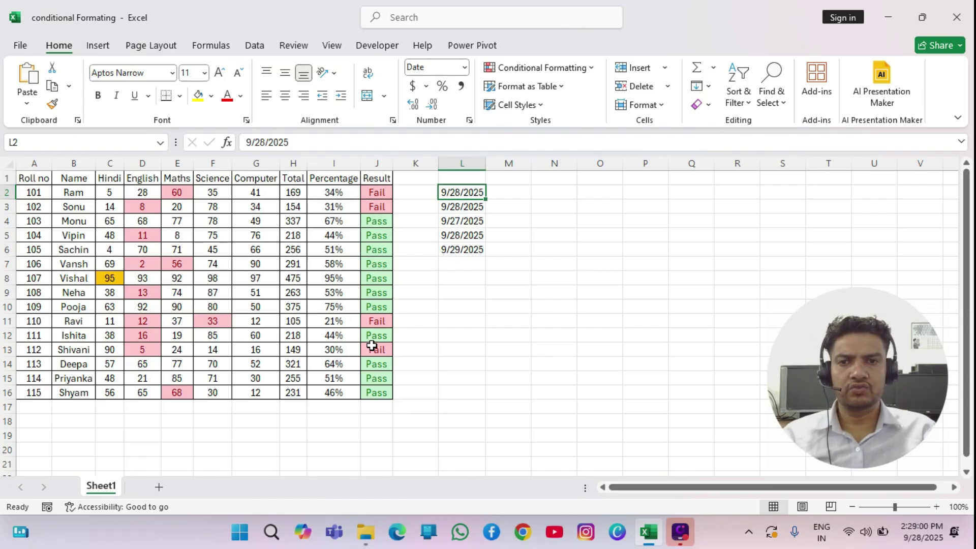
key("ctrl+shift+Down")
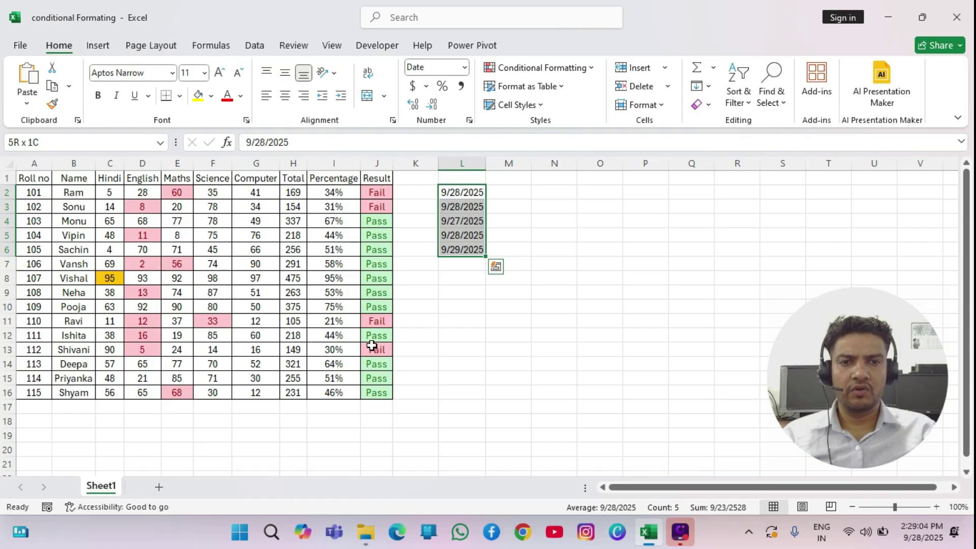
key("alt")
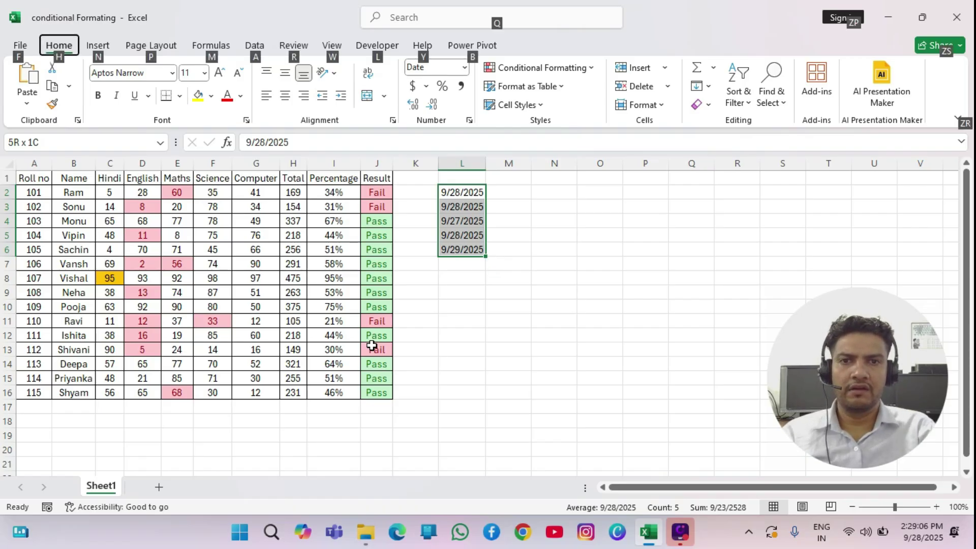
key("h")
key("l")
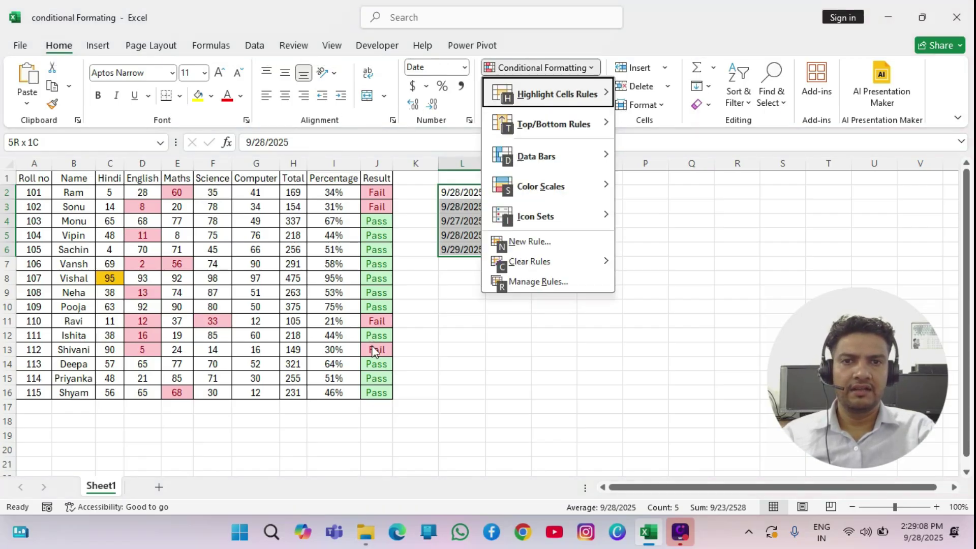
key("h")
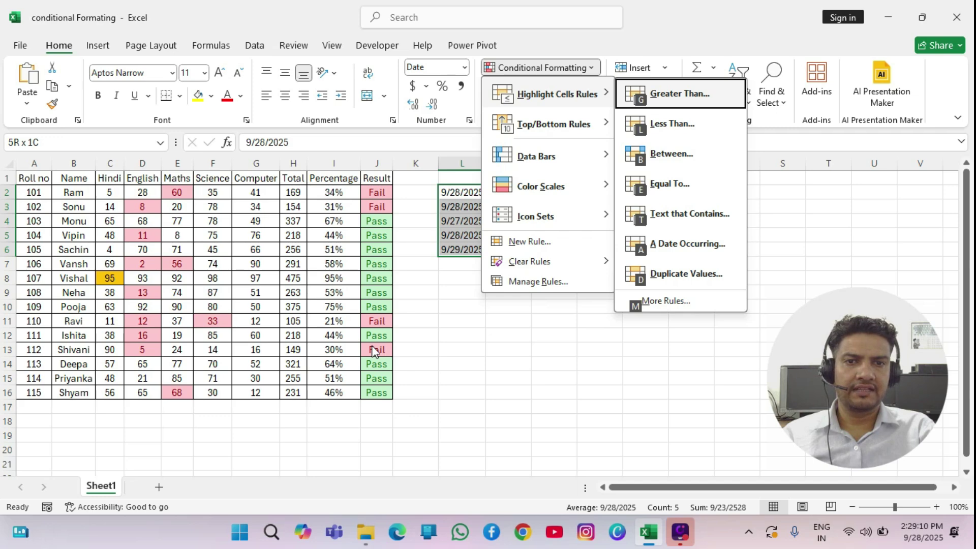
key("a")
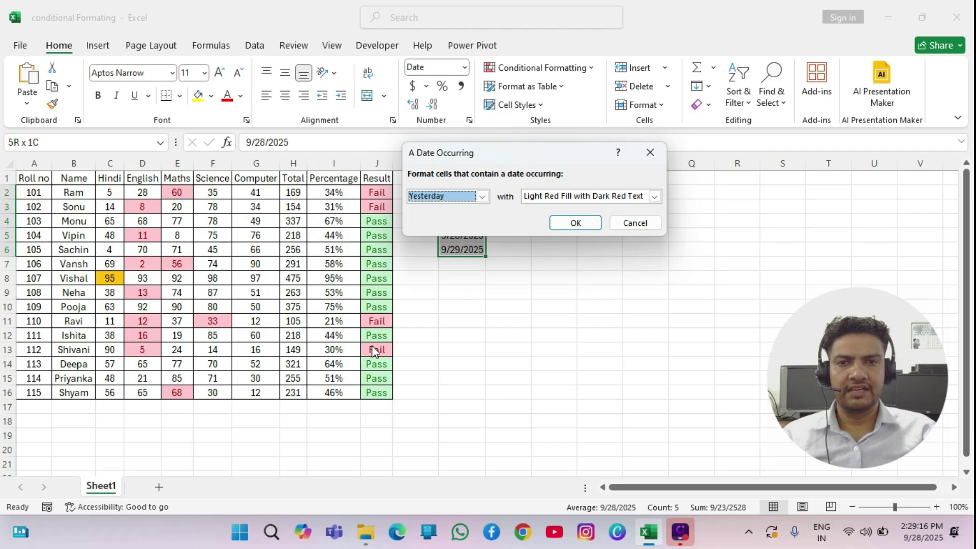
left_click_drag(539, 152, 708, 175)
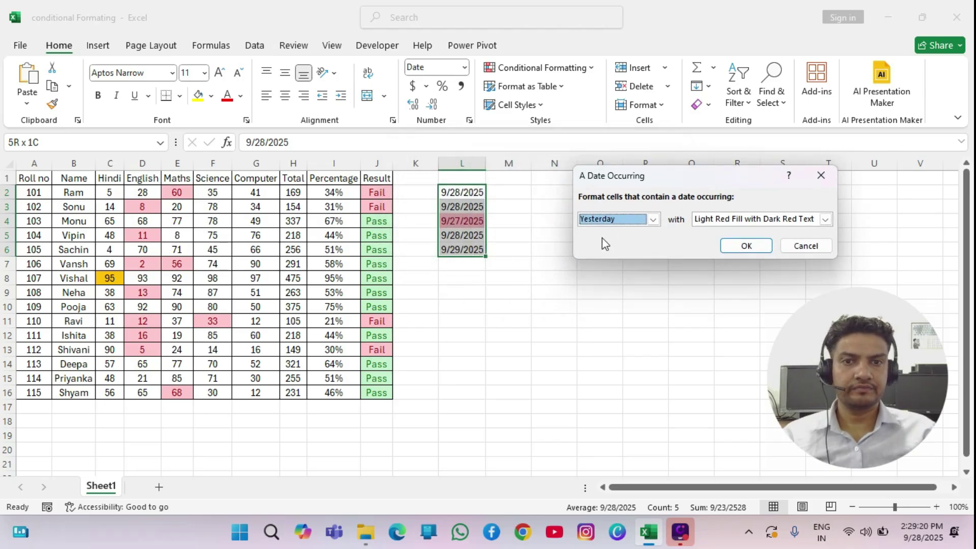
Step: Set the date rule to Today with Light Red Fill with Dark Red Text and apply it to L2:L6
left_click(653, 220)
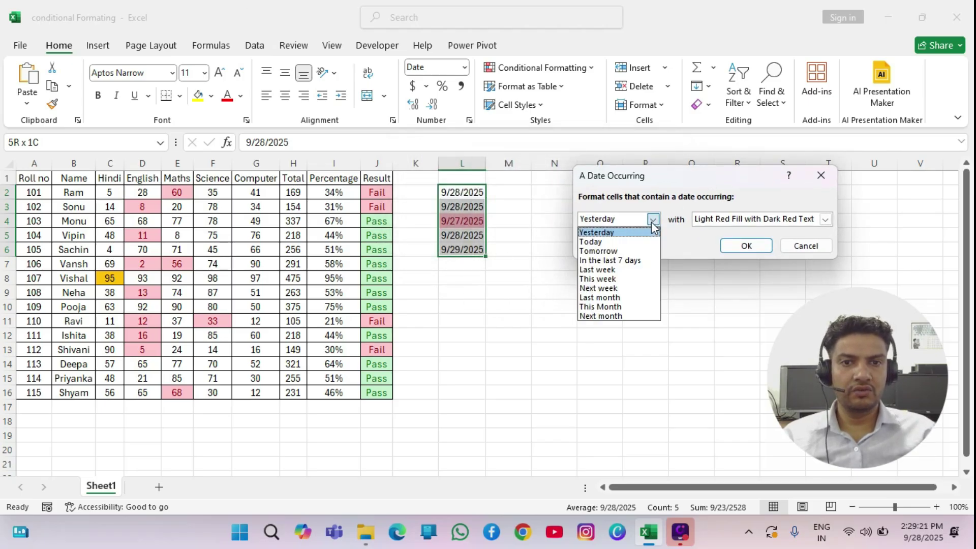
left_click(603, 243)
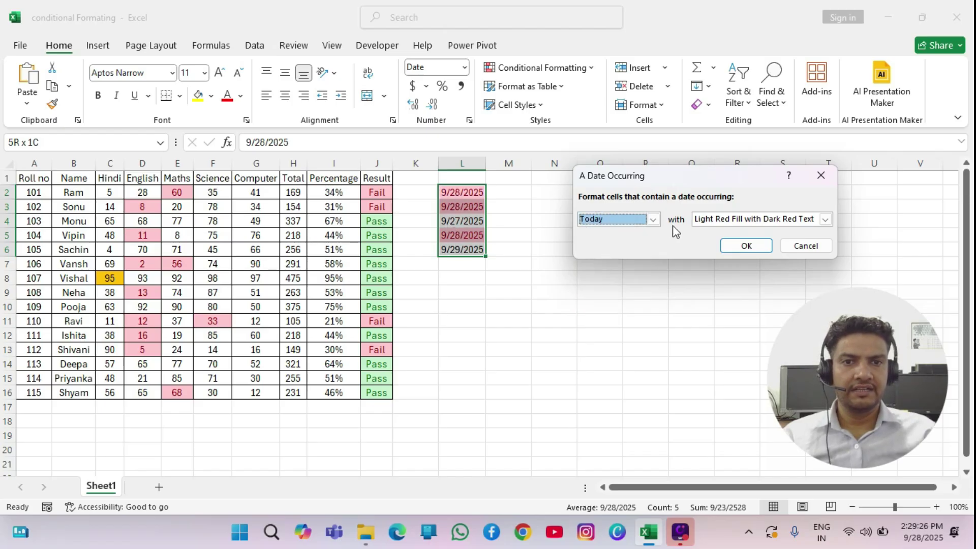
left_click(652, 219)
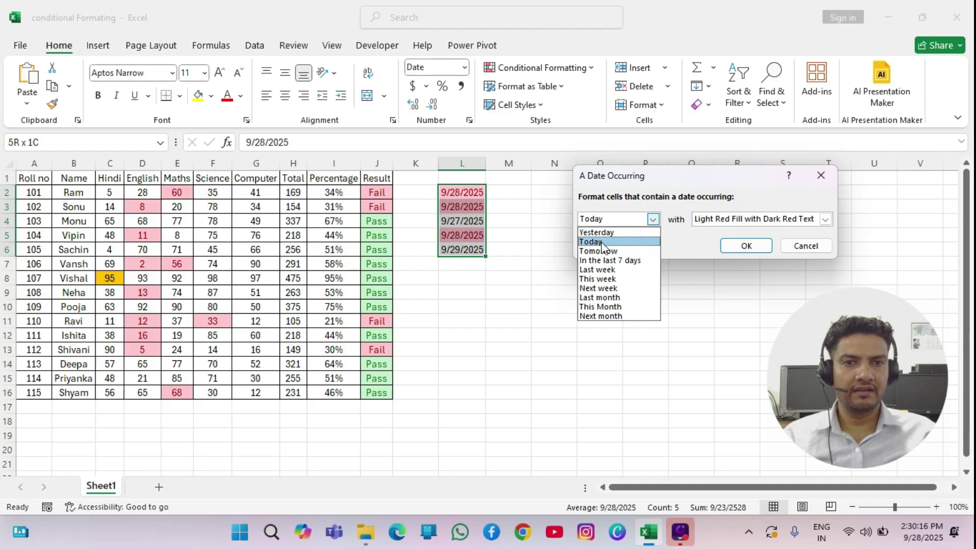
left_click(743, 222)
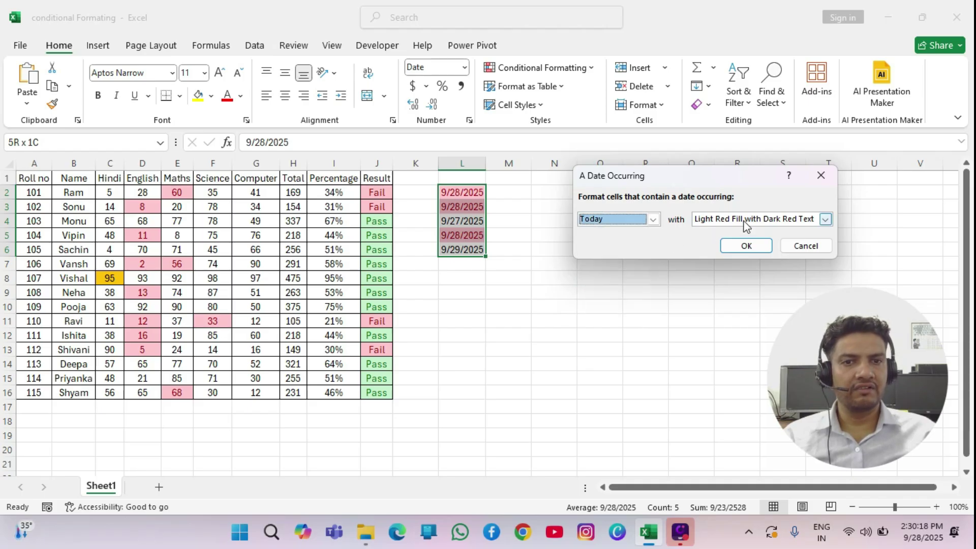
left_click(745, 224)
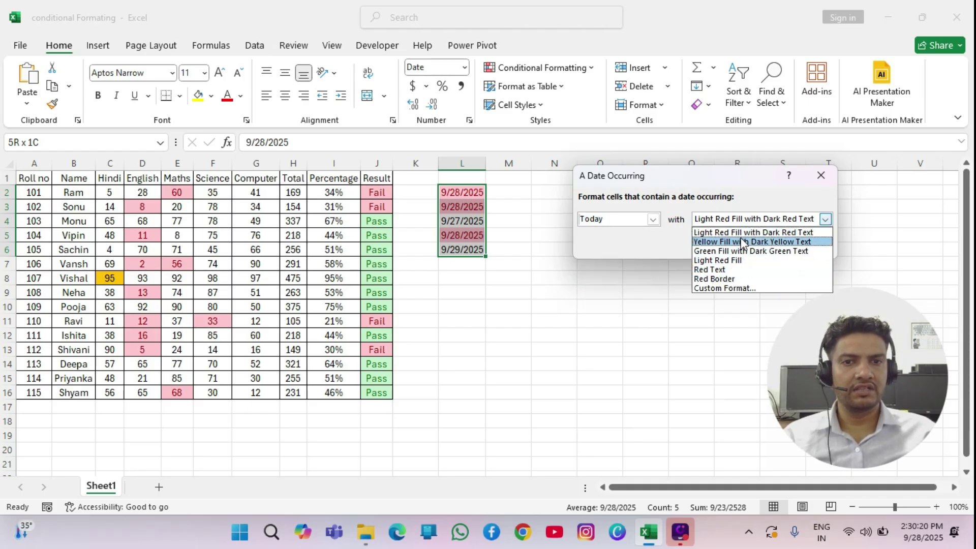
left_click(676, 303)
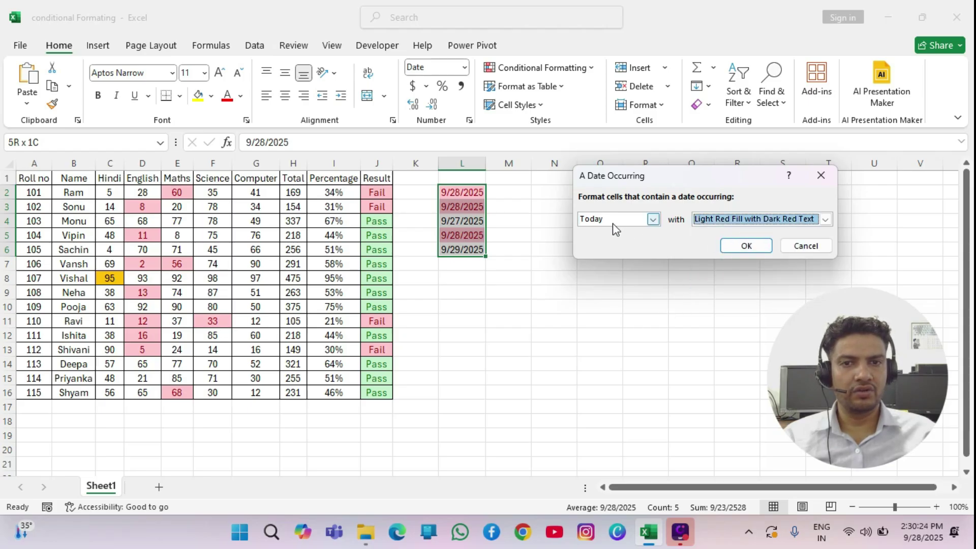
left_click(746, 248)
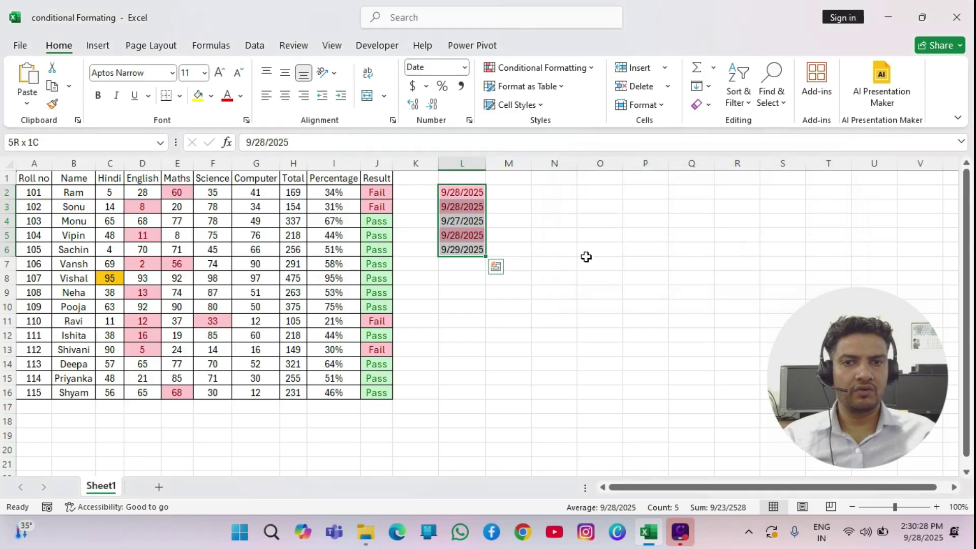
left_click(536, 246)
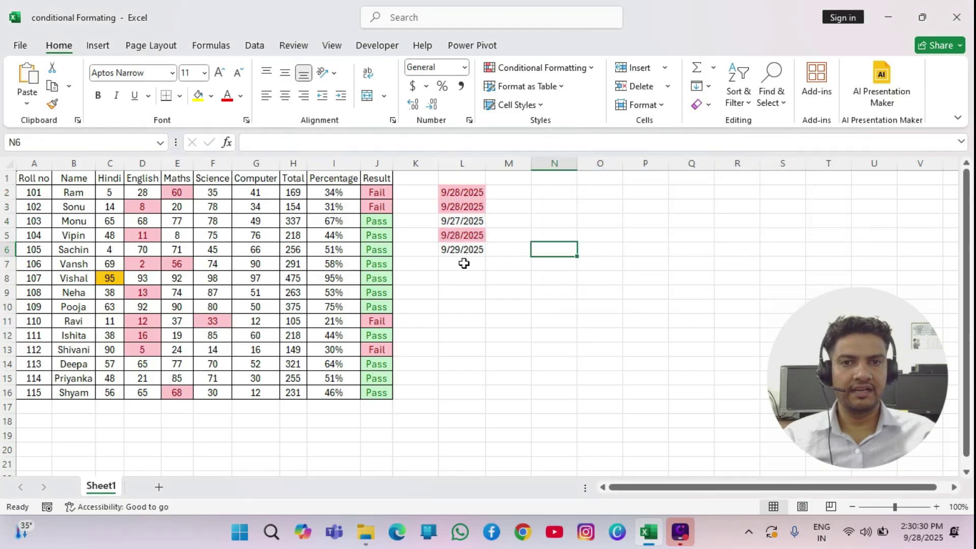
left_click(539, 318)
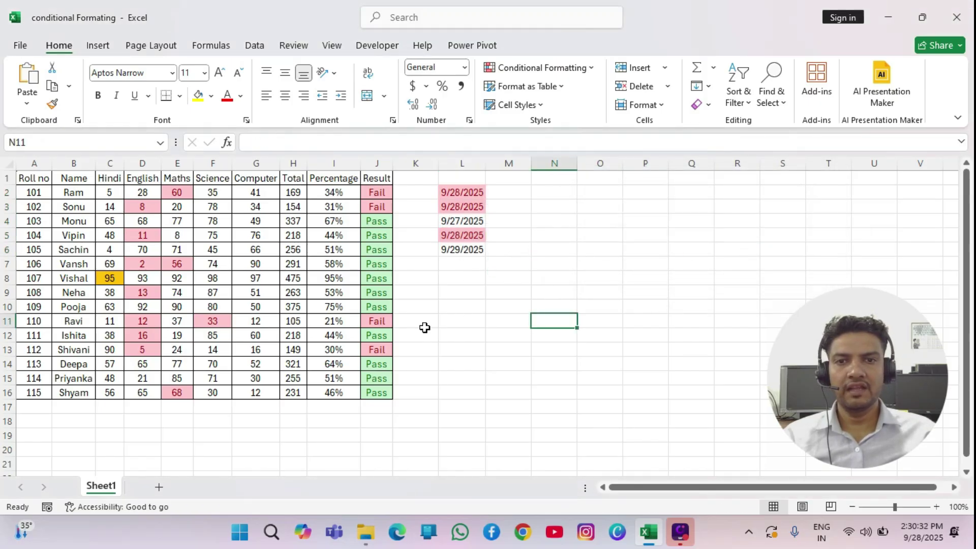
Step: Highlight duplicate values in the whole Roll no column with Light Red Fill with Dark Red Text
left_click(34, 183)
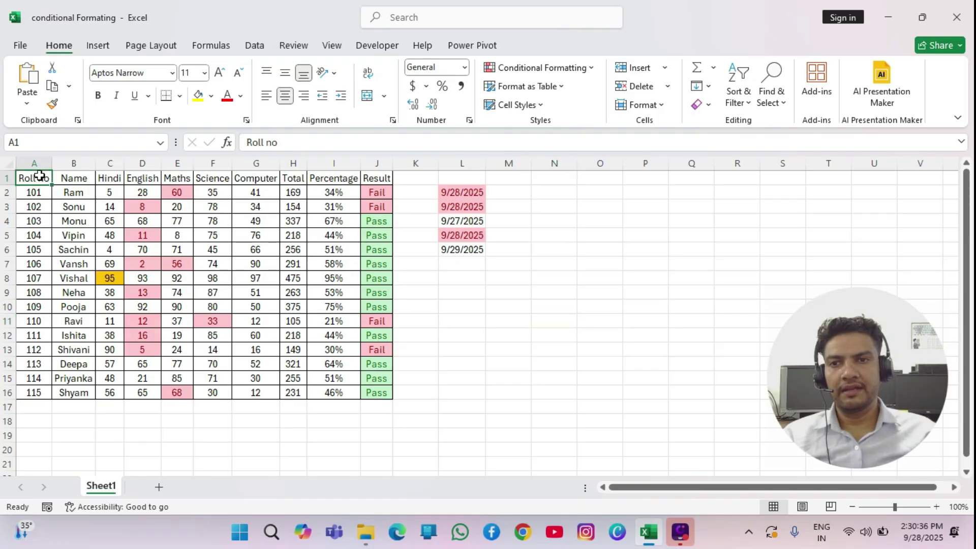
left_click(29, 249)
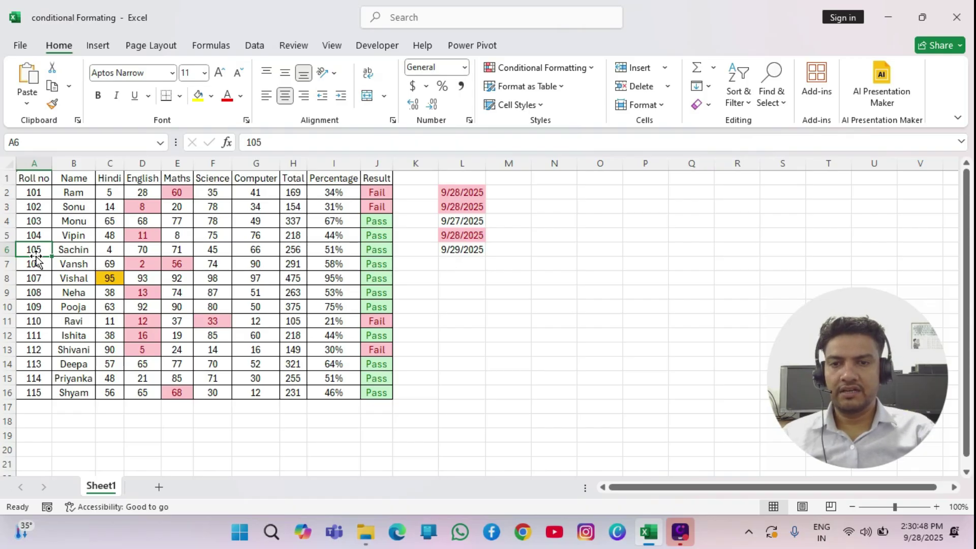
key("ctrl+space")
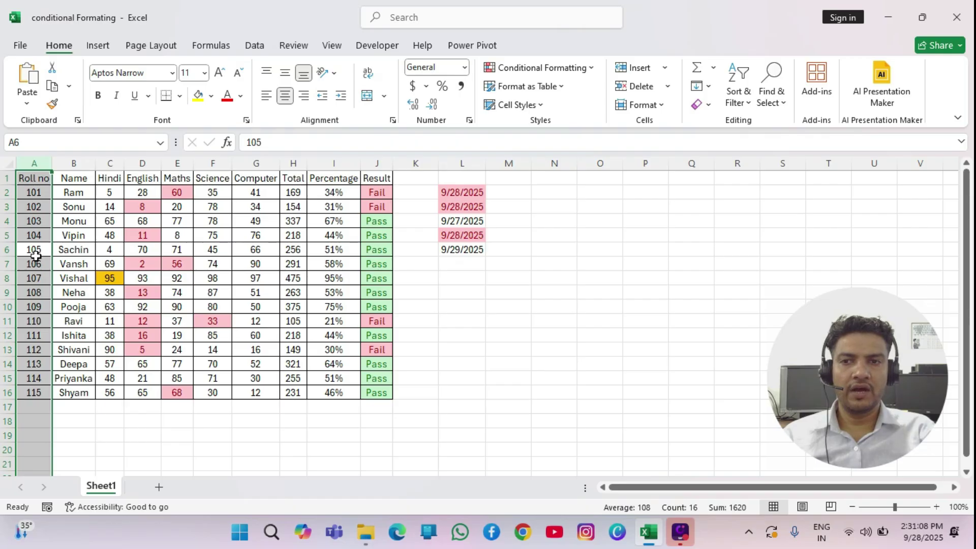
key("alt")
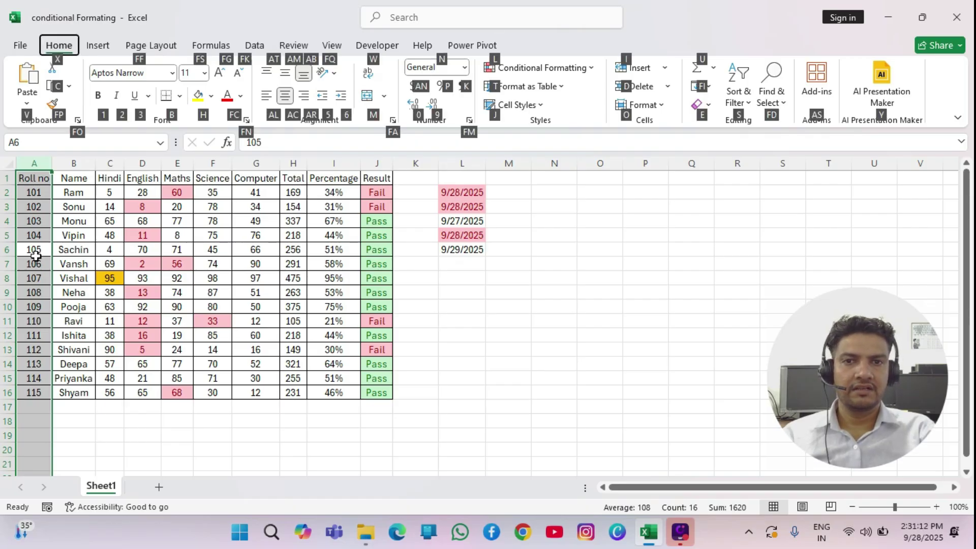
key("l")
key("h")
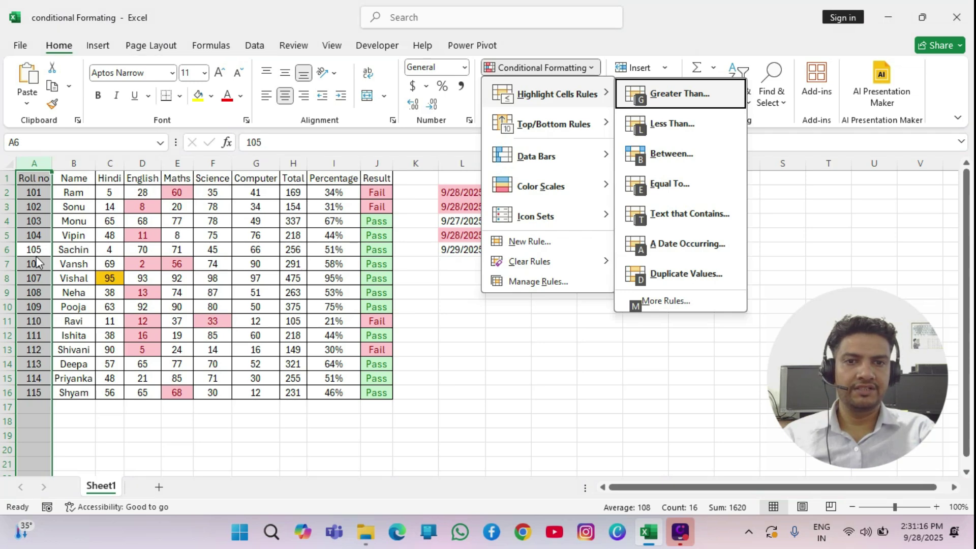
key("d")
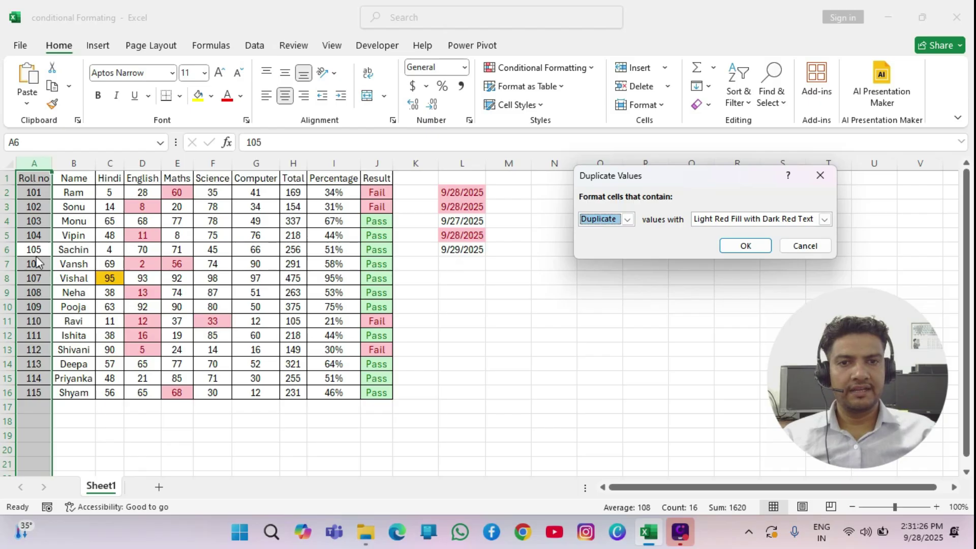
left_click(627, 219)
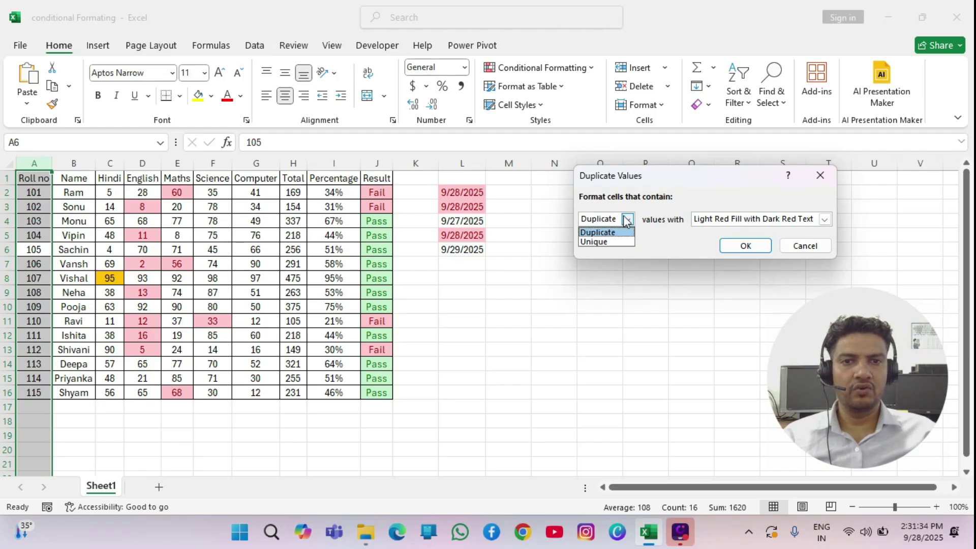
left_click(628, 221)
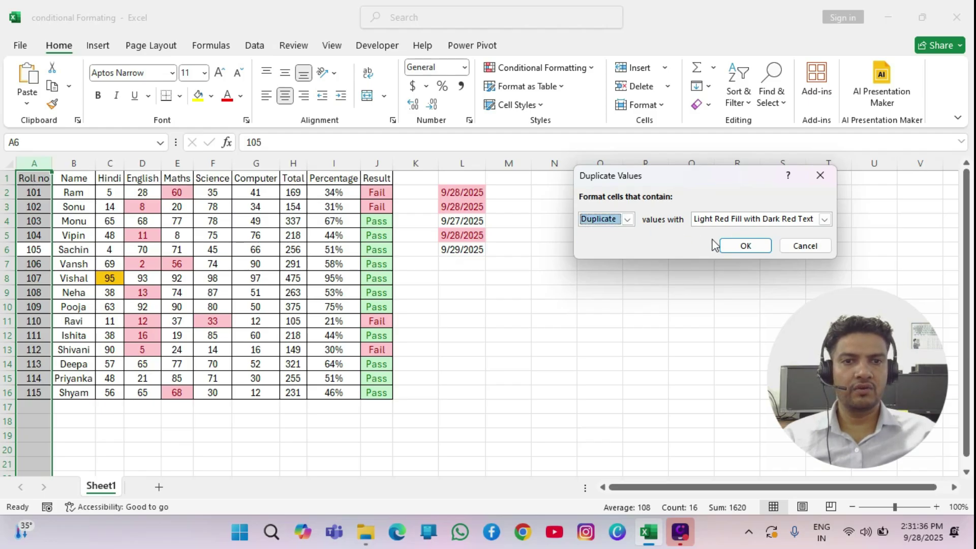
left_click(745, 246)
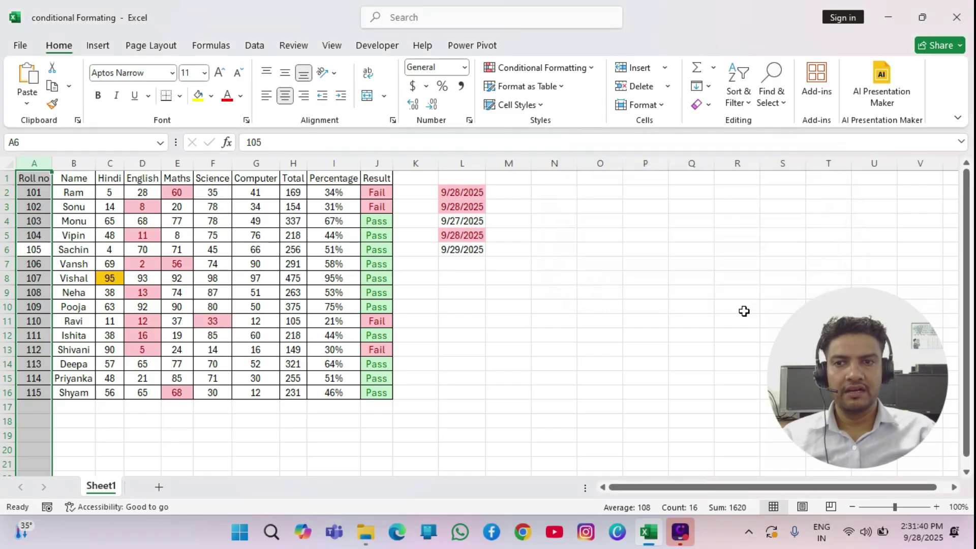
Step: Examine the Roll no entries in column A for any highlighted duplicates
key("Up")
key("Down")
key("Down")
key("Down")
key("Down")
key("Down")
key("Down")
key("Down")
key("Down")
key("Down")
key("Down")
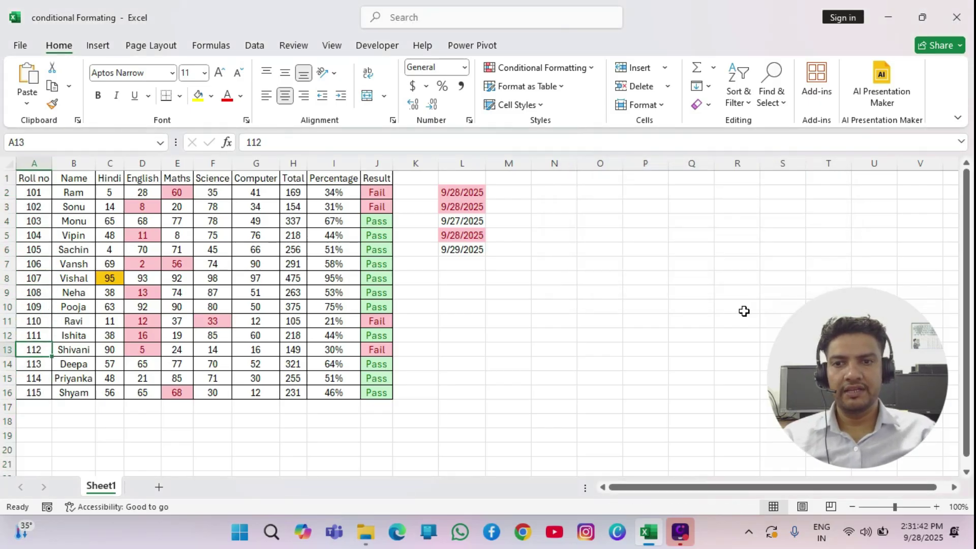
key("Up")
key("Up")
key("Up")
key("Up")
key("Up")
key("Up")
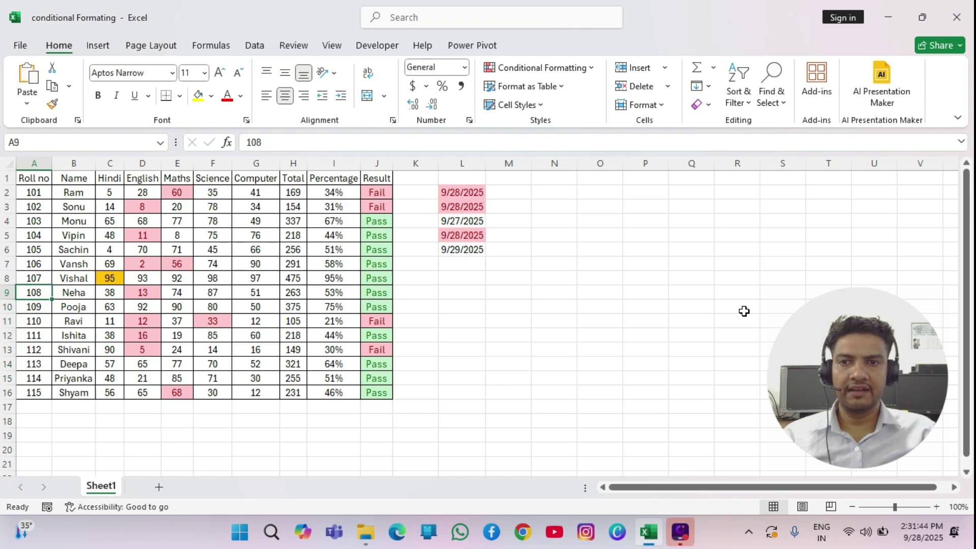
Step: Enter 101 as a repeated roll number in cell A17, directly below the table
key("Down")
key("Down")
key("Down")
key("Down")
key("Down")
key("Down")
key("Down")
key("Down")
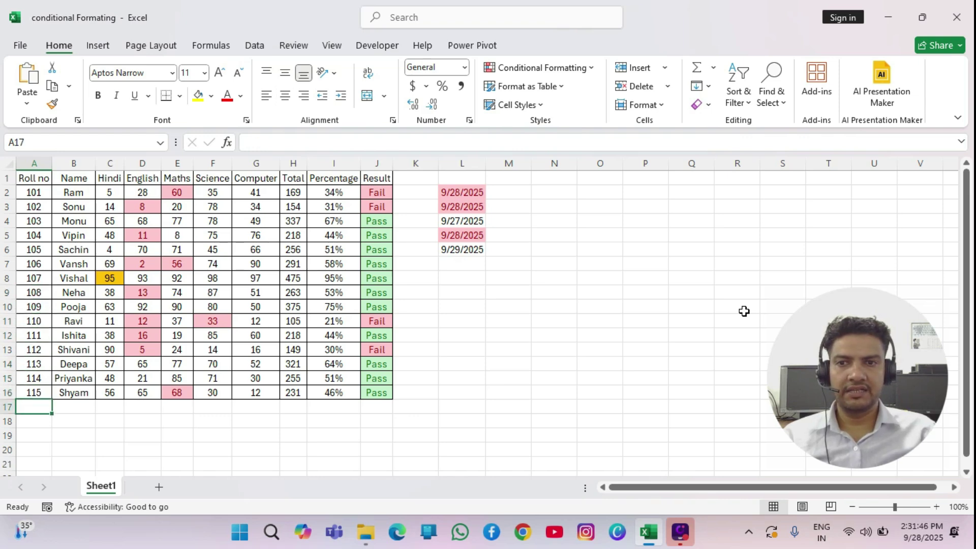
type("101")
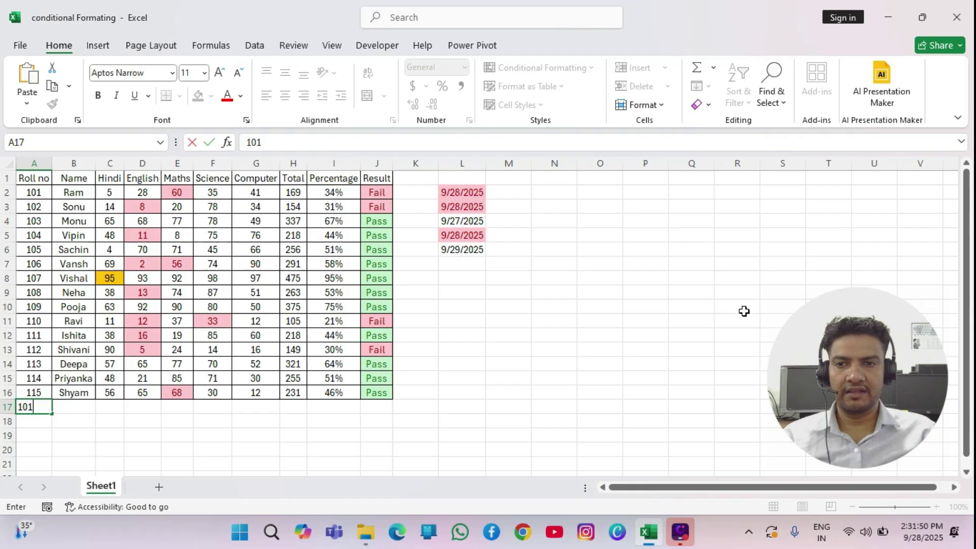
key("Return")
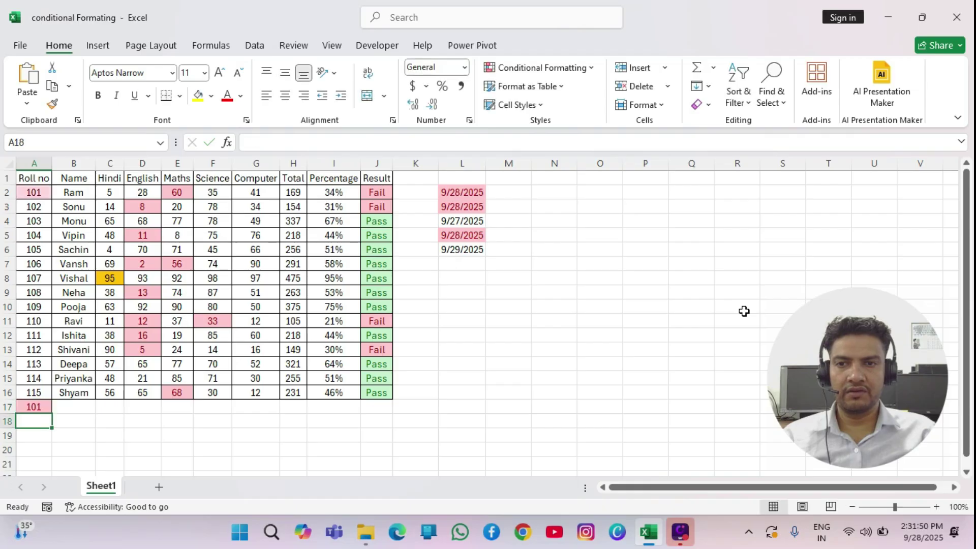
Step: Examine the Roll no column up to its first entries to see which cells the duplicate rule marks
key("Up")
key("Up")
key("Up")
key("Up")
key("Up")
key("Up")
key("Up")
key("Up")
key("Up")
key("Up")
key("Up")
key("Up")
key("Up")
key("Up")
key("Up")
key("Up")
key("Up")
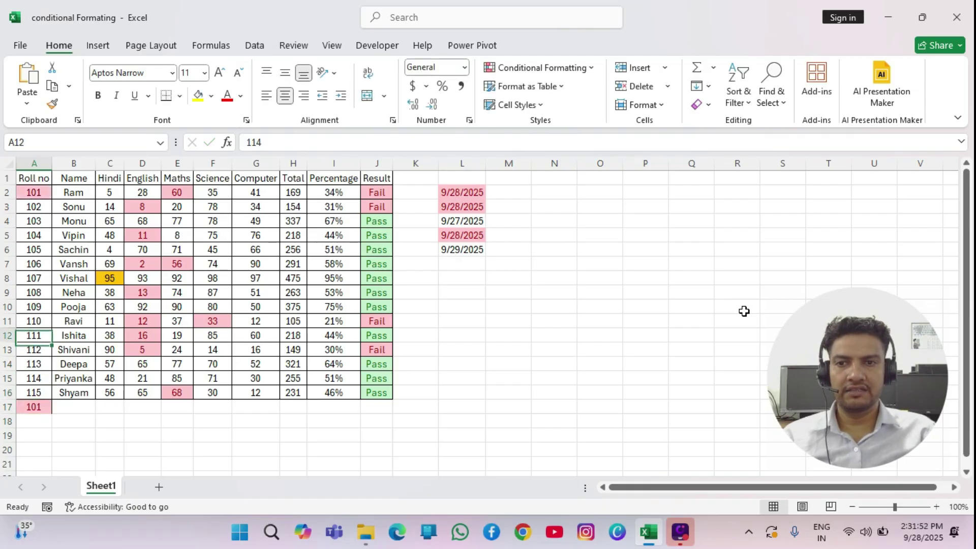
key("Down")
key("Down")
key("Up")
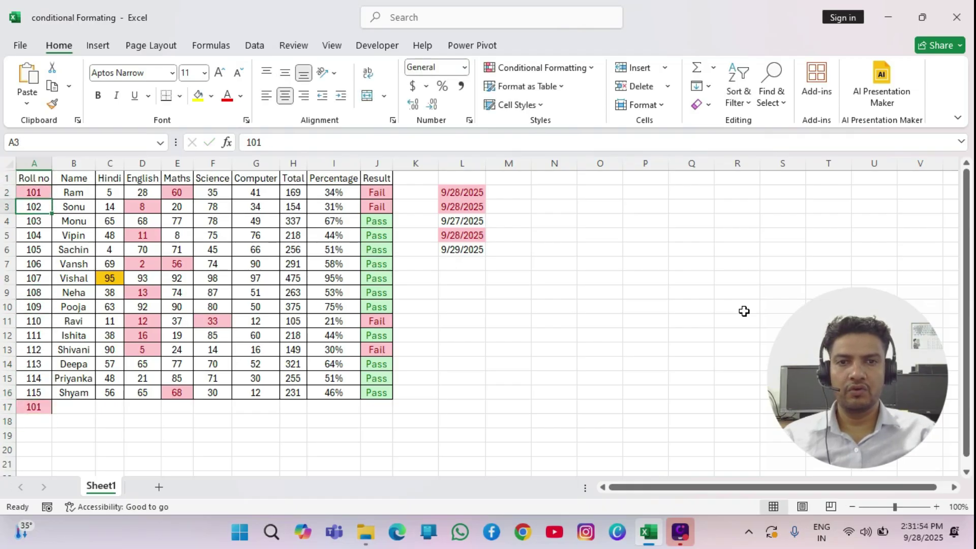
Step: Delete the repeated roll number from cell A17
key("Down")
key("Down")
key("Down")
key("Down")
key("Down")
key("Down")
key("Down")
key("Down")
key("Down")
key("Down")
key("Down")
key("Down")
key("Down")
key("Down")
key("Down")
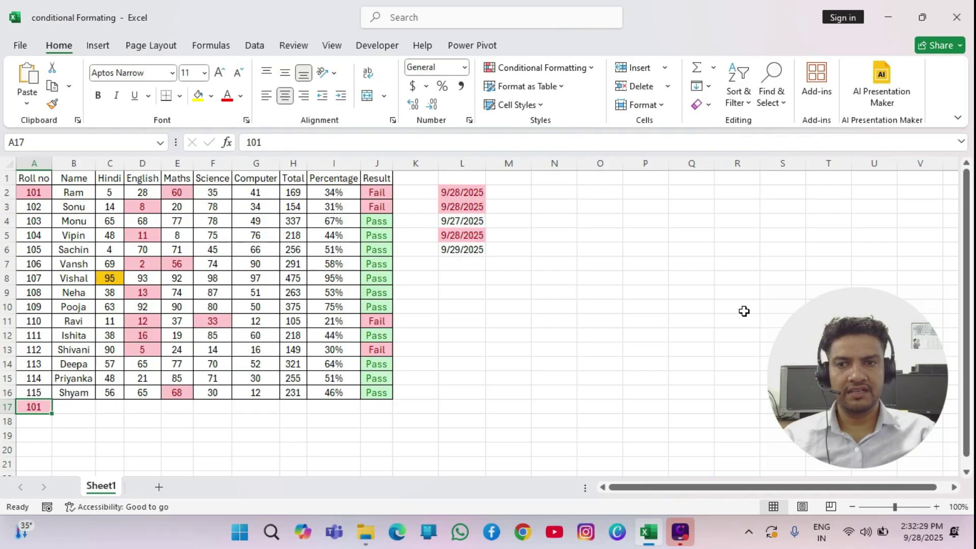
key("Delete")
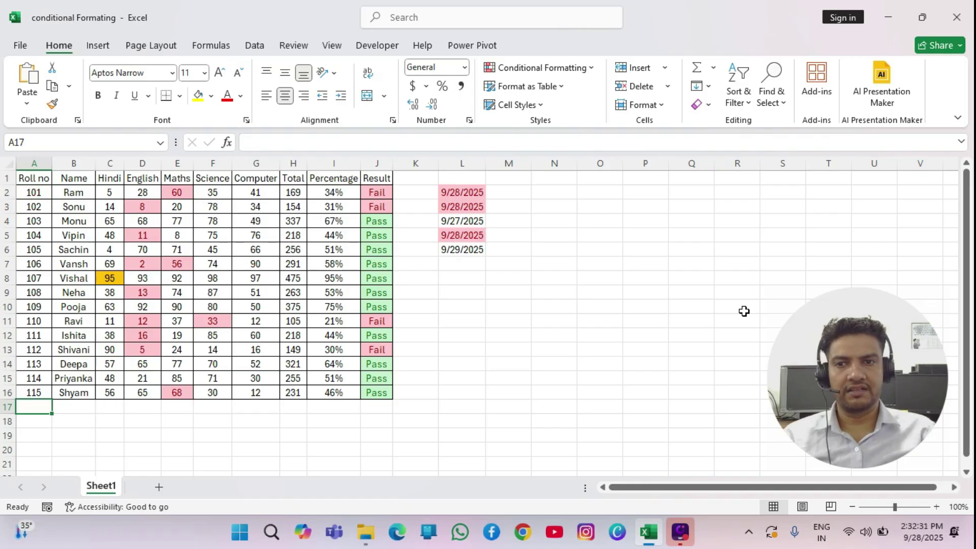
Step: Recheck the Roll no column for duplicate highlighting without the extra entry in A17
key("Up")
key("Up")
key("Up")
key("Up")
key("Up")
key("Up")
key("Up")
key("Up")
key("Up")
key("Up")
key("Up")
key("Up")
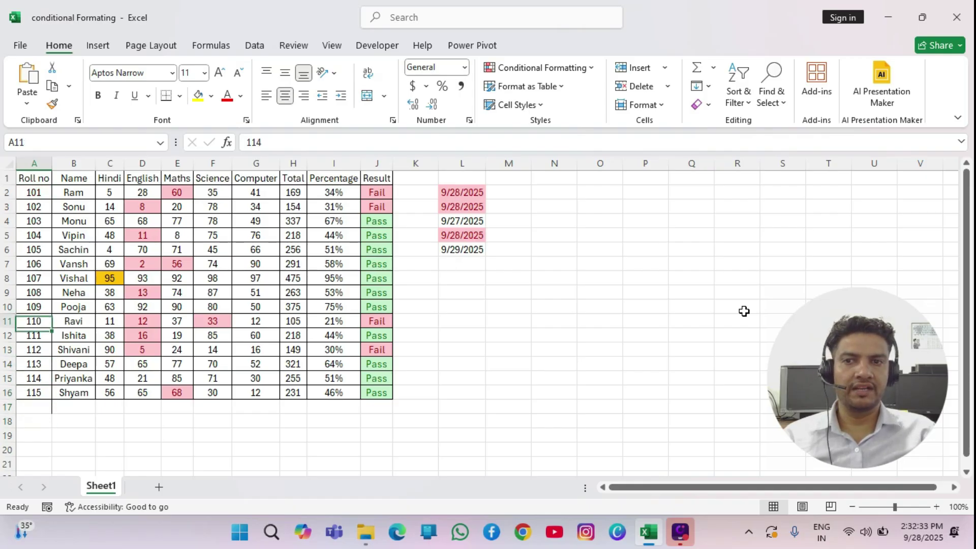
key("Down")
key("Down")
key("Down")
key("Down")
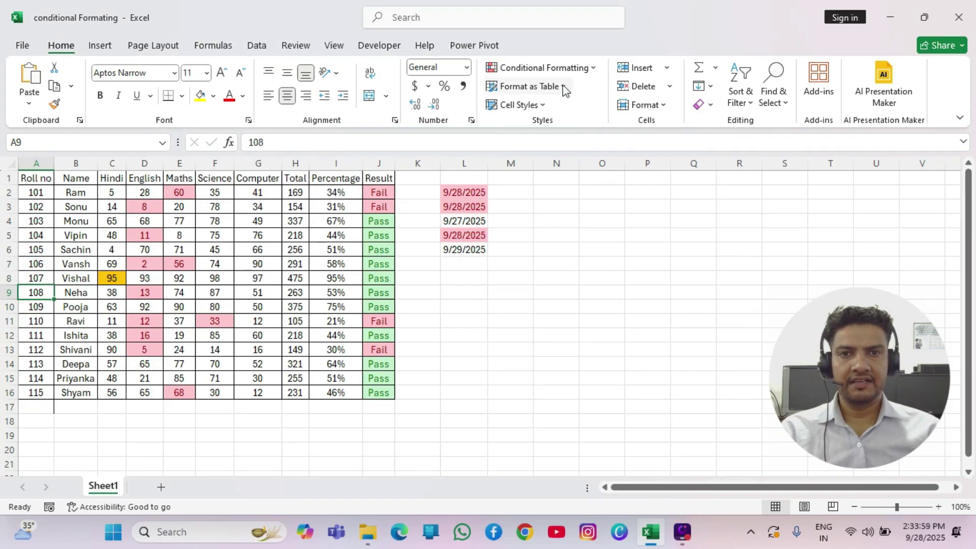
left_click(571, 71)
mouse_move(549, 109)
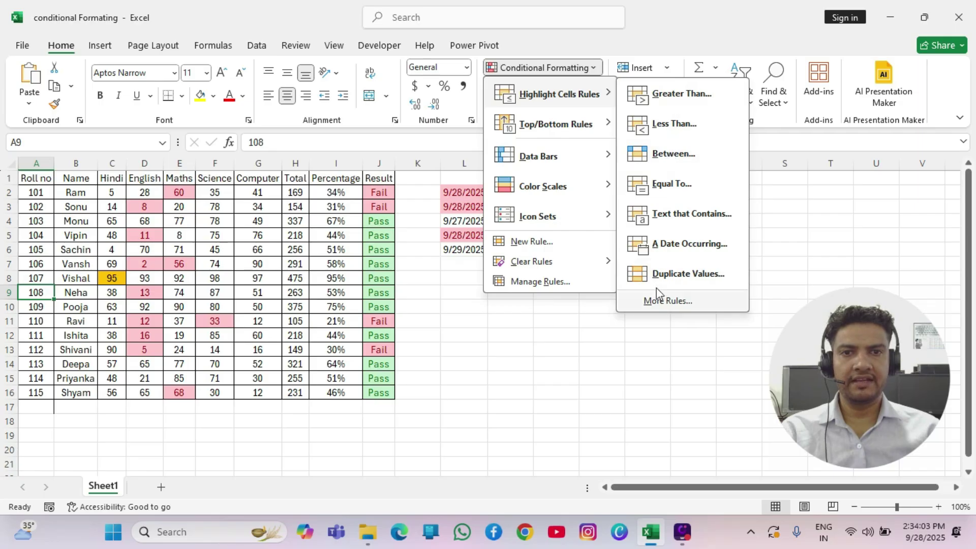
mouse_move(553, 131)
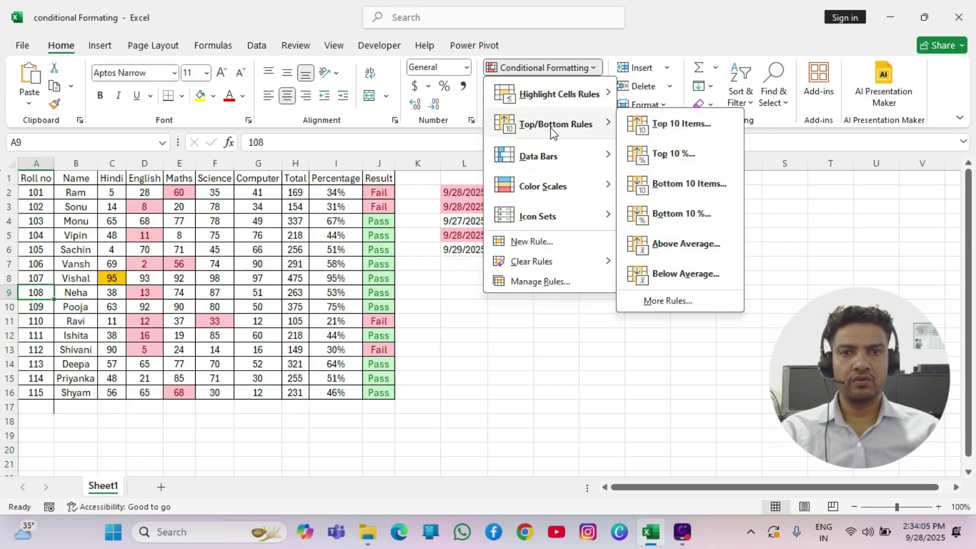
left_click(518, 380)
Step: Clear all conditional formatting rules from the entire sheet
left_click(265, 282)
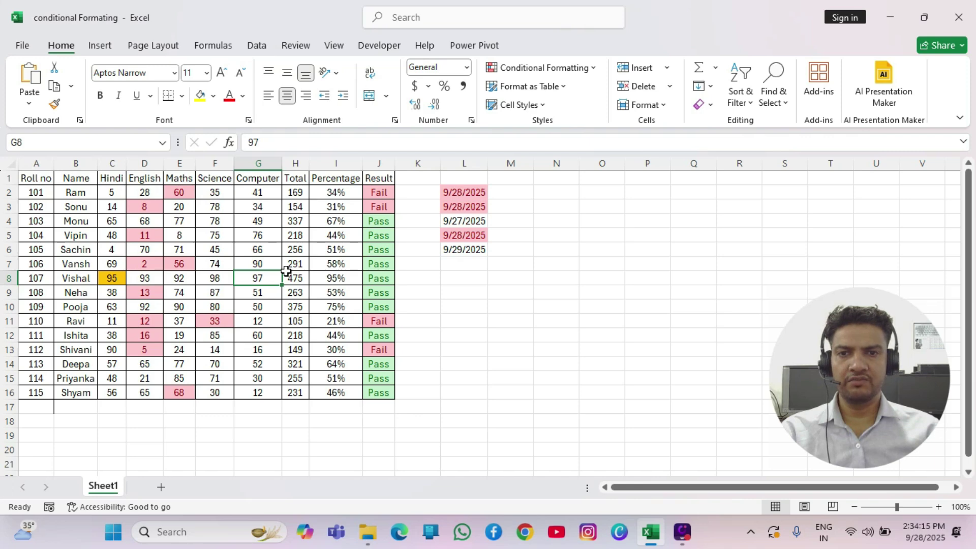
key("alt")
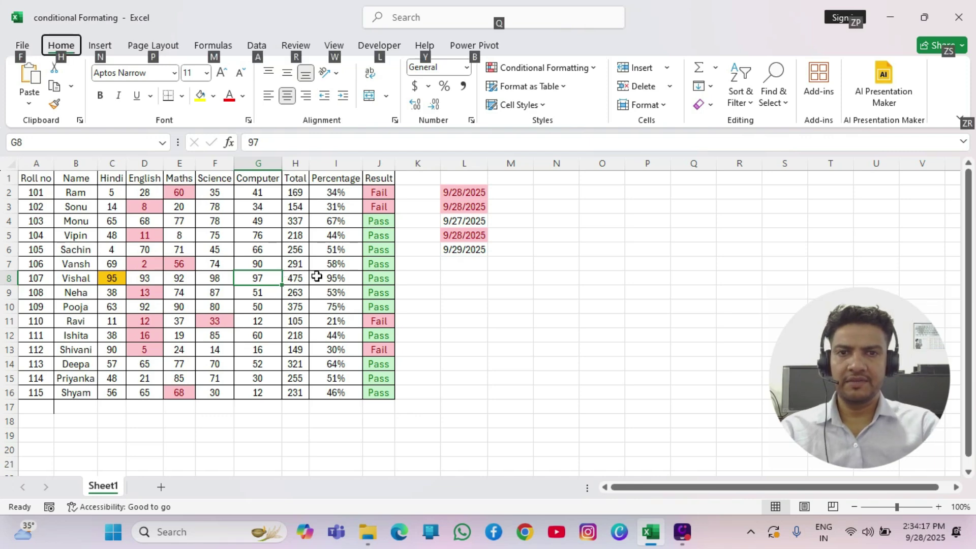
key("h")
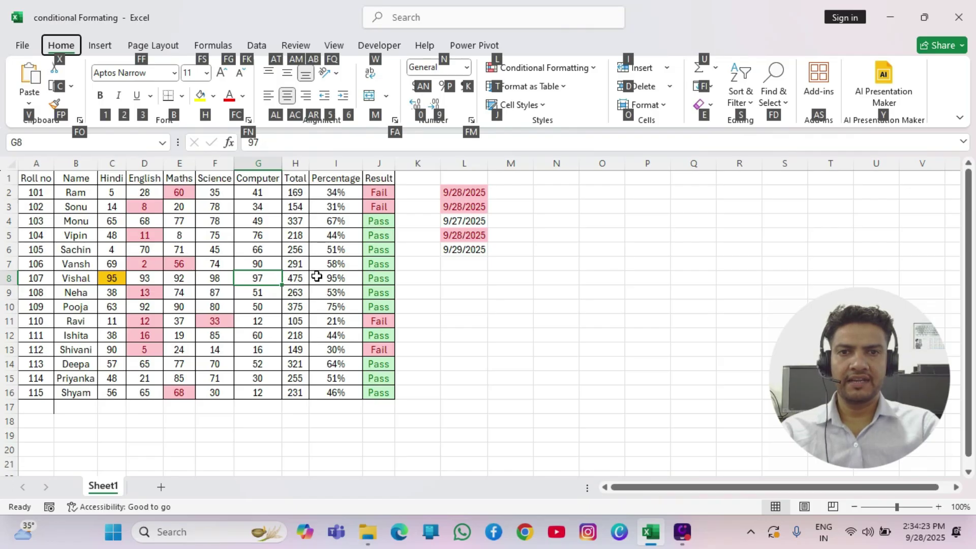
key("l")
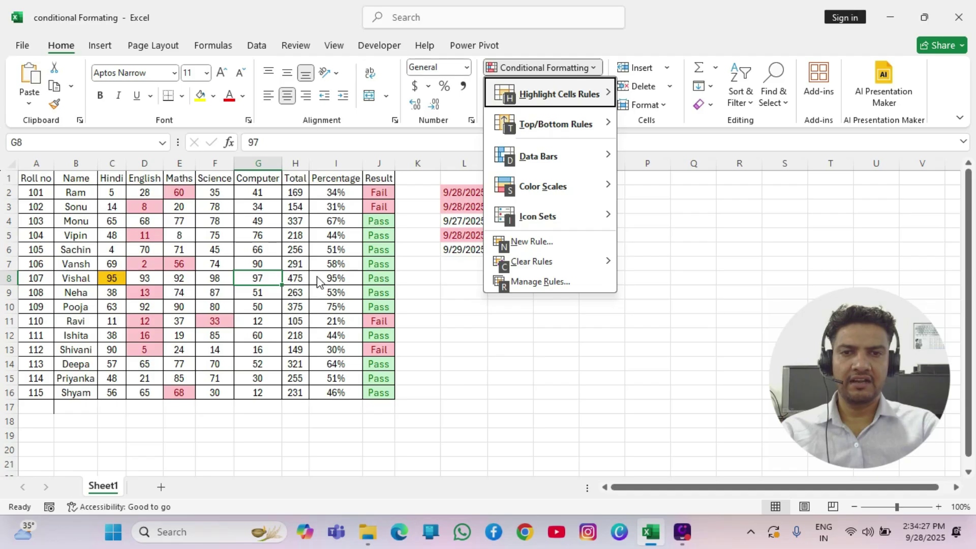
key("c")
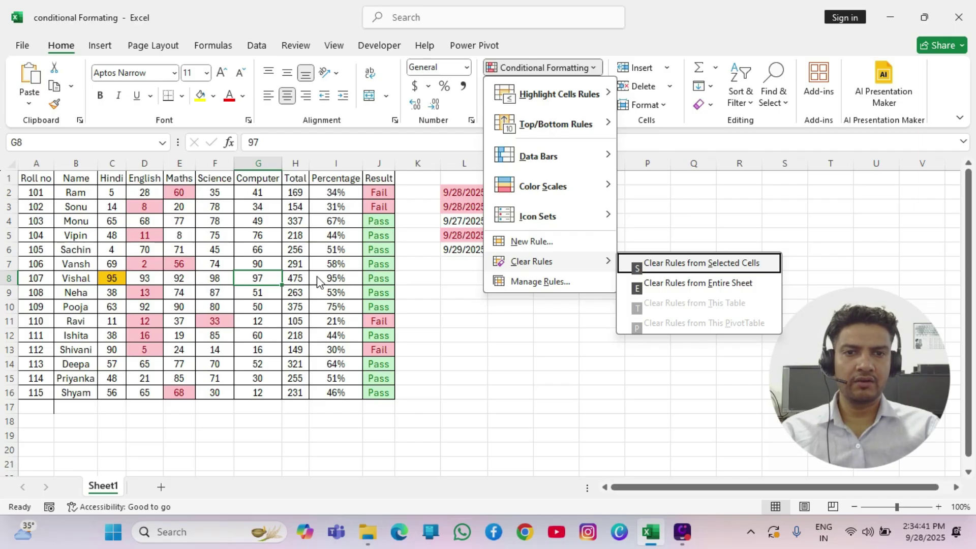
key("Down")
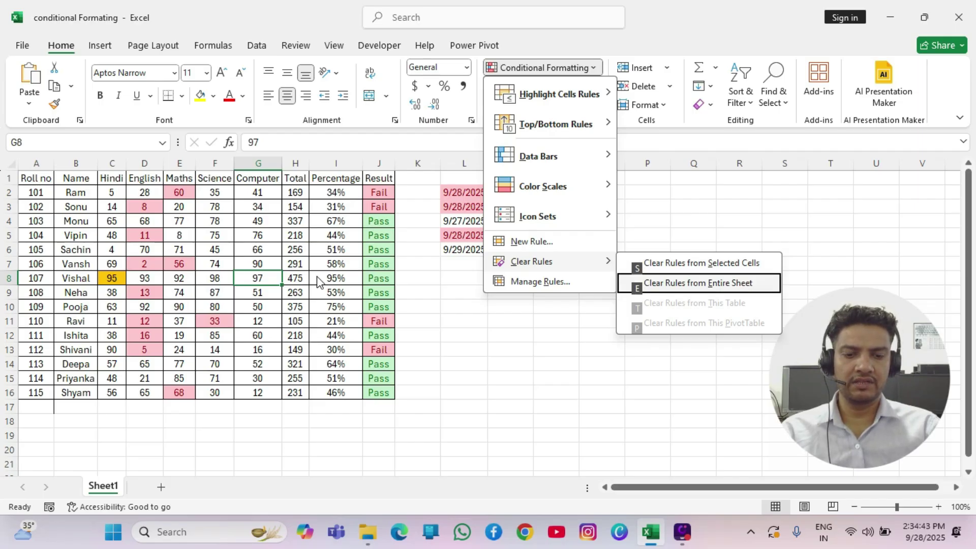
key("Return")
key("Left")
key("Left")
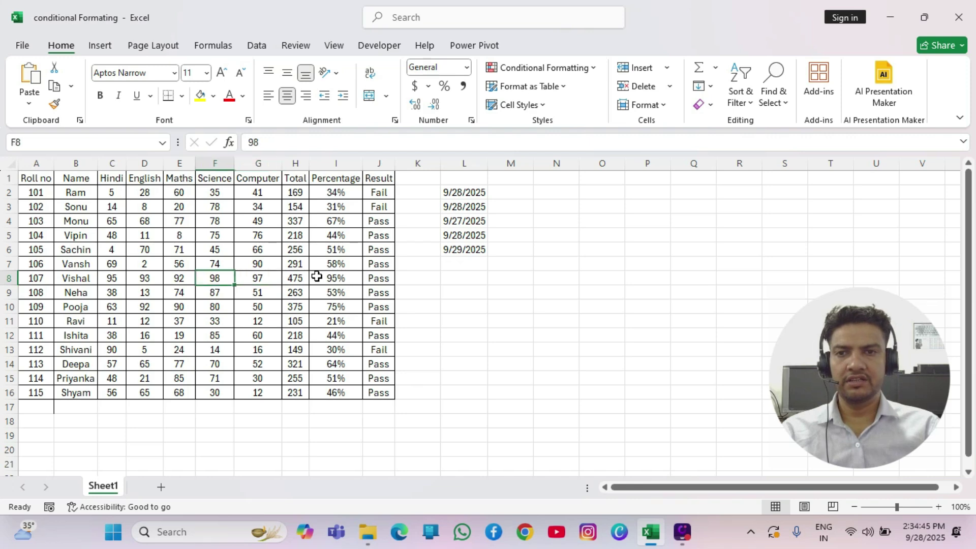
key("Up")
key("Up")
key("Up")
key("Left")
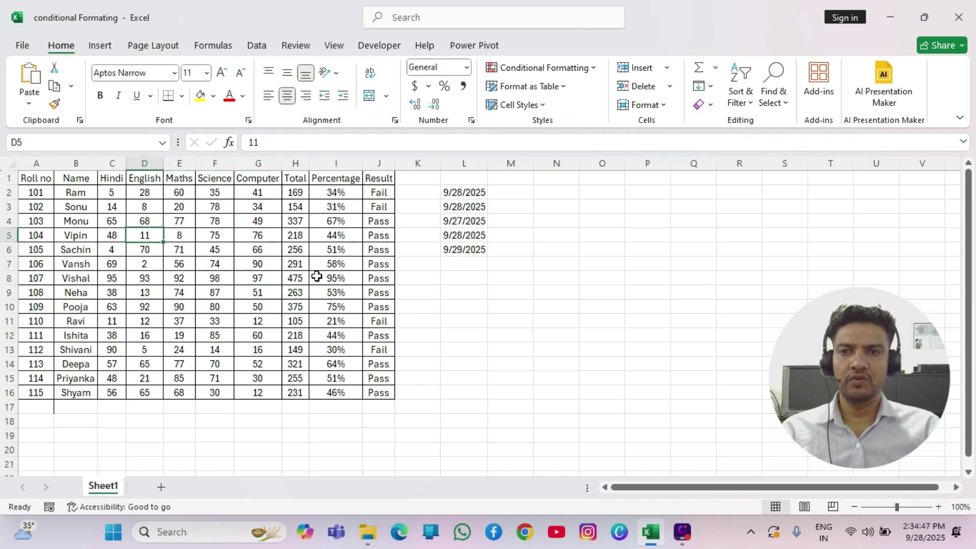
key("Up")
key("Up")
key("Left")
key("Up")
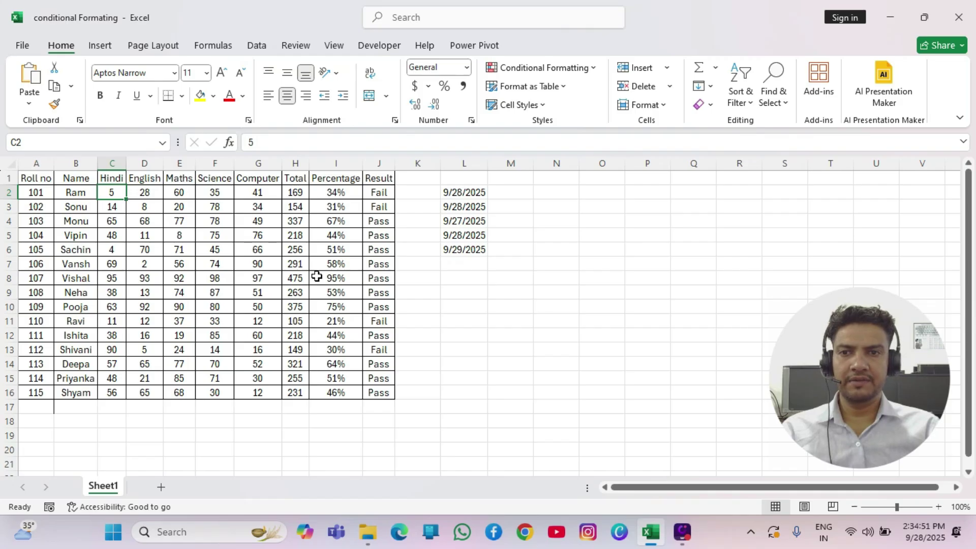
key("ctrl+shift+Down")
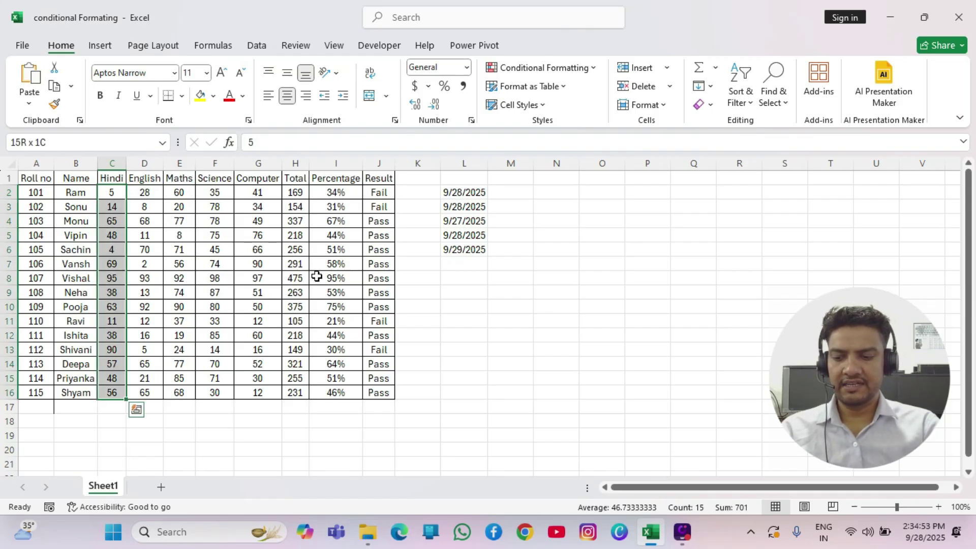
key("alt")
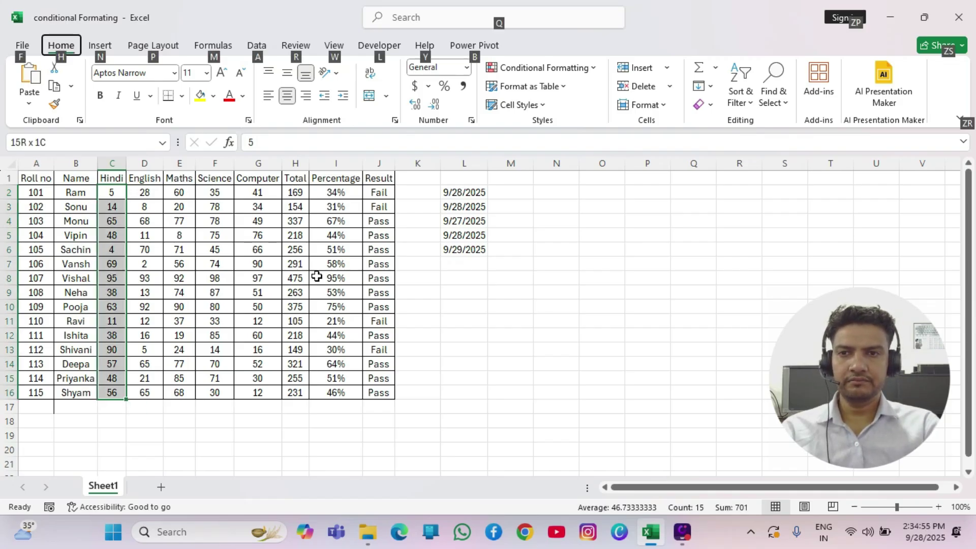
key("h")
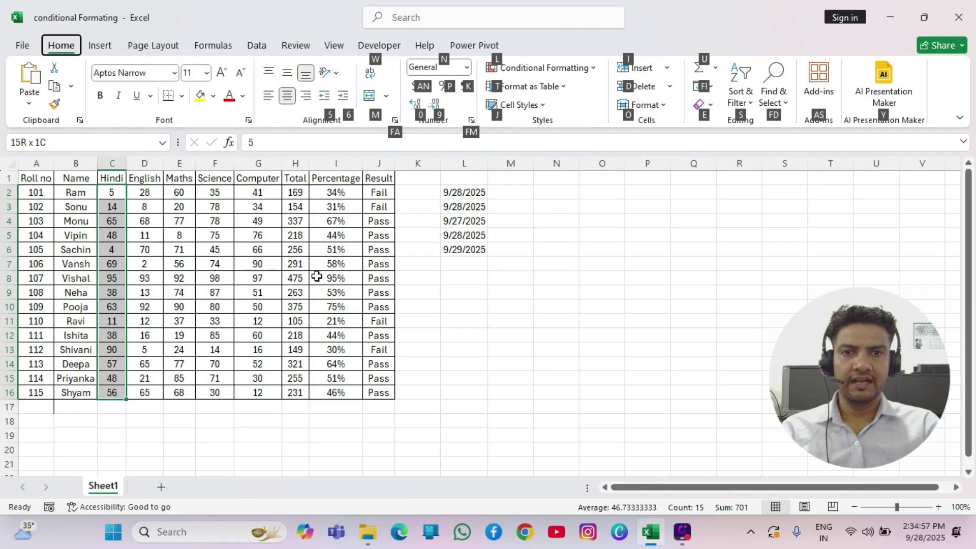
key("l")
key("Down")
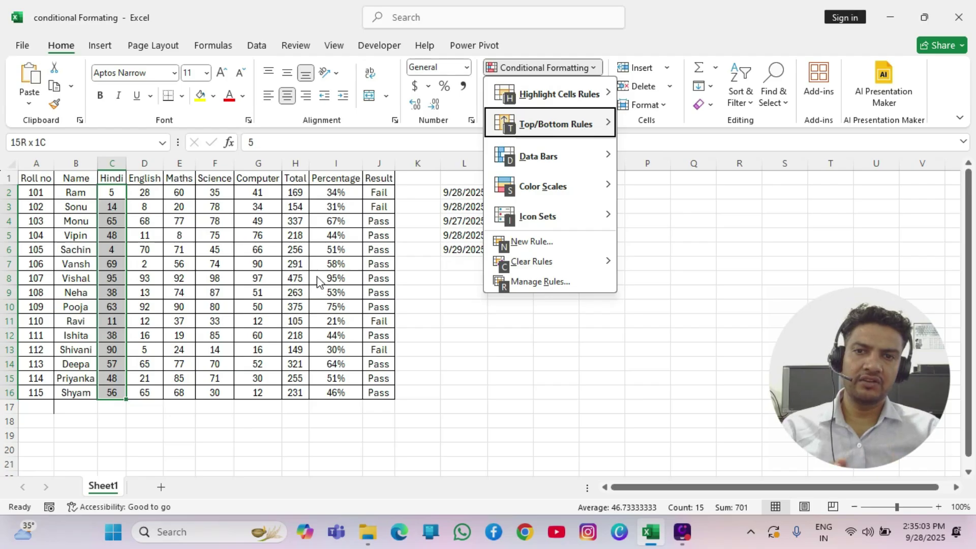
key("Escape")
key("Escape")
key("Escape")
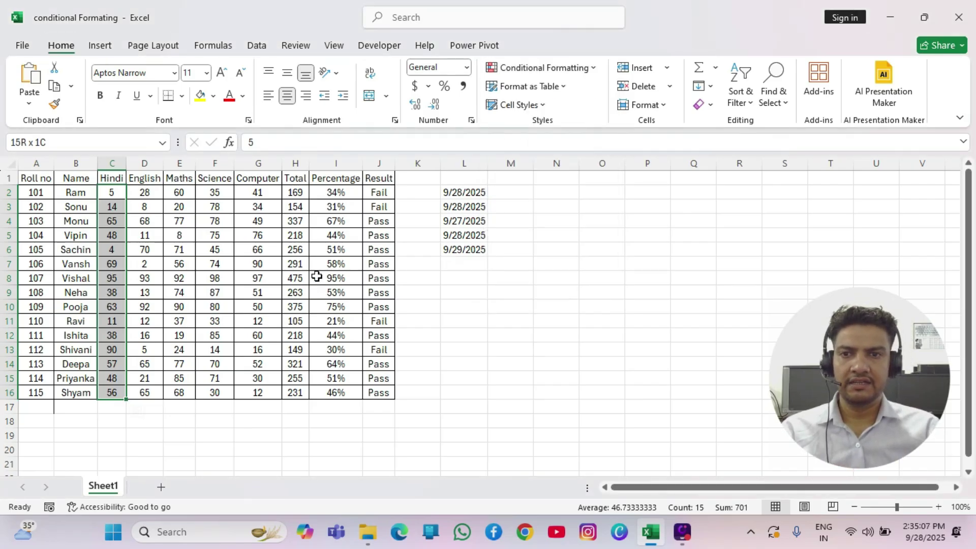
Step: Start a Top 10 Items conditional formatting rule for the Total values in H2:H16
key("Right")
key("Right")
key("Right")
key("Right")
key("Right")
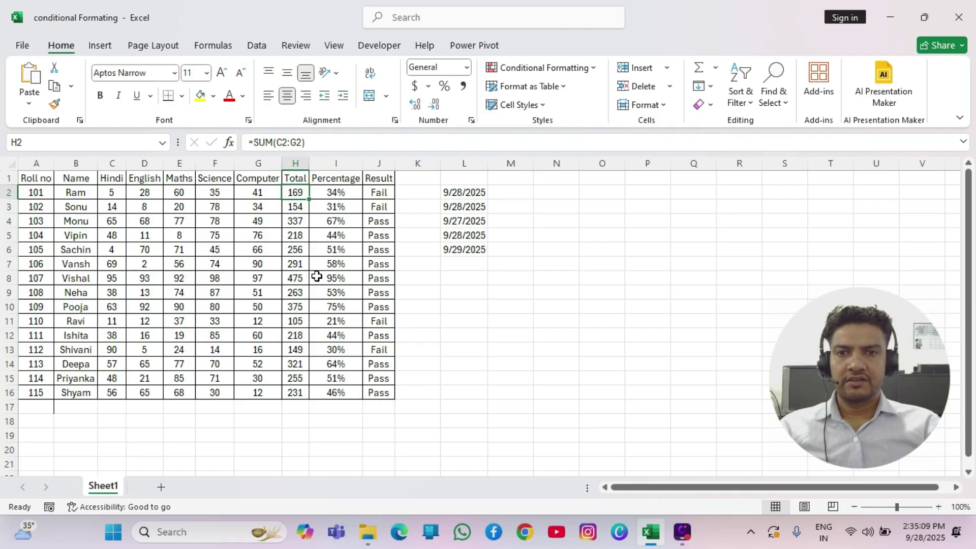
key("ctrl+shift+Down")
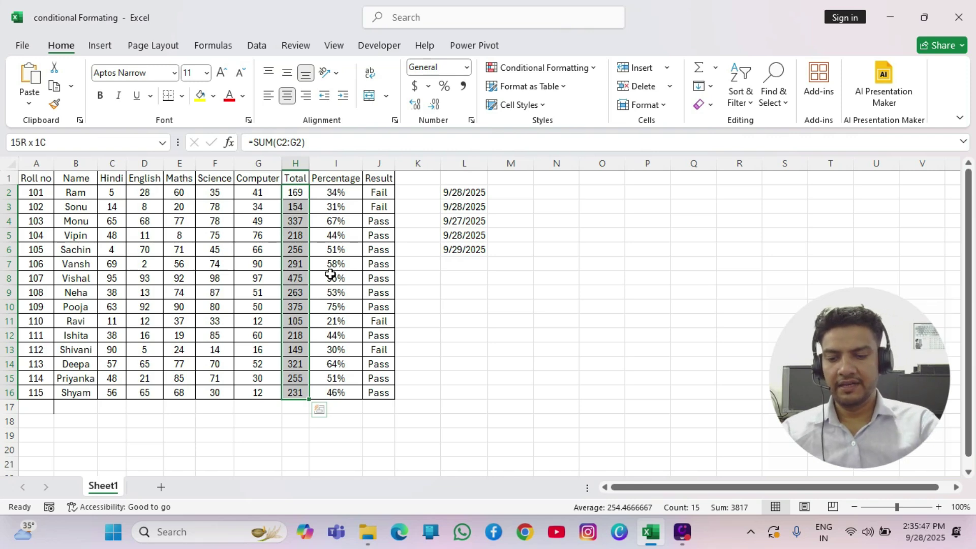
key("alt")
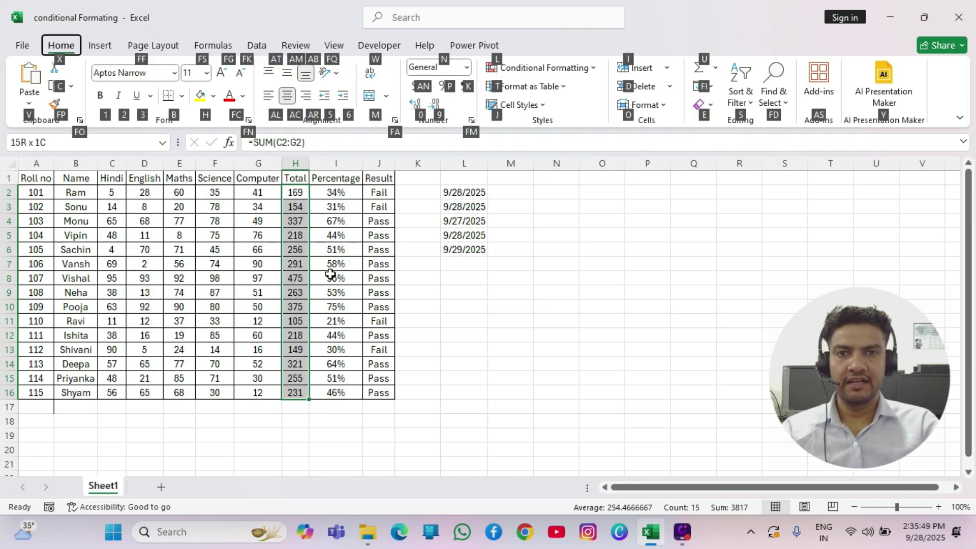
key("l")
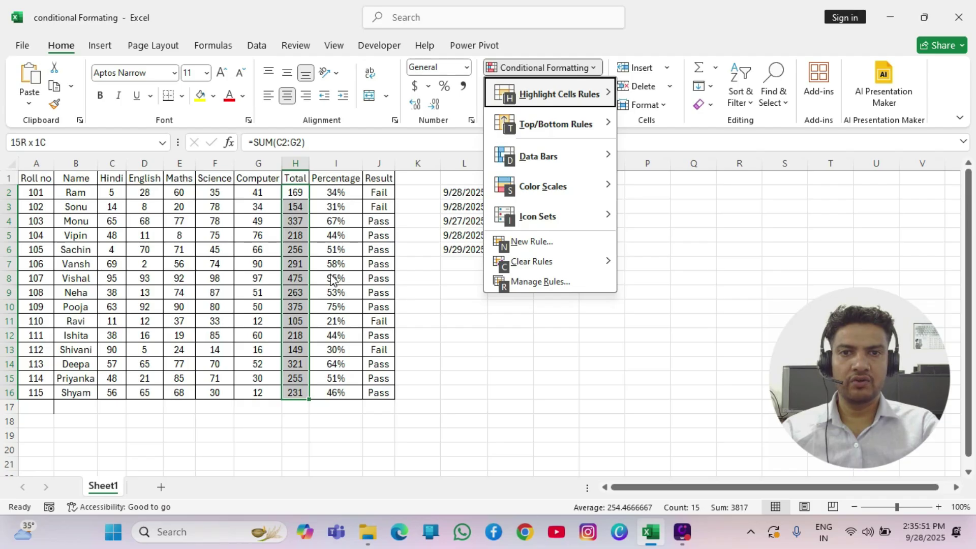
key("t")
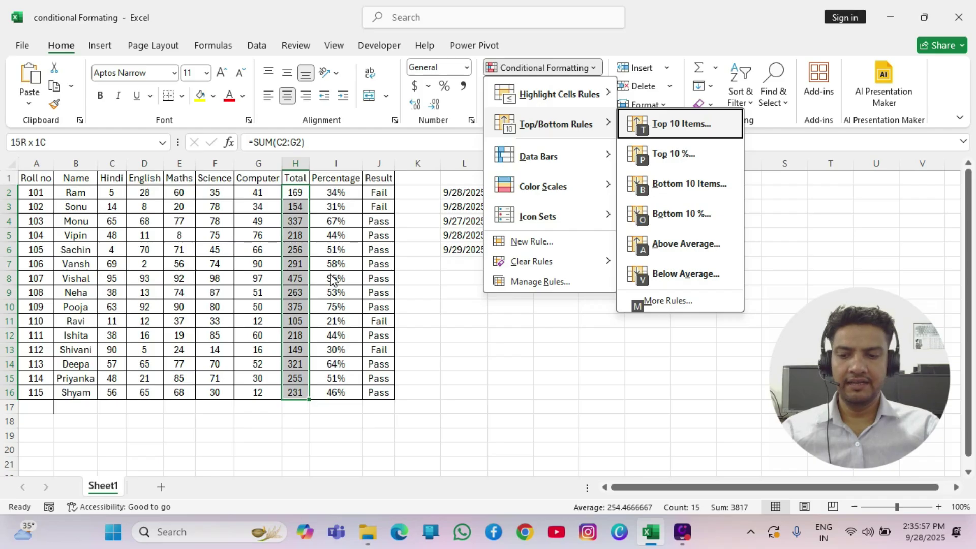
key("t")
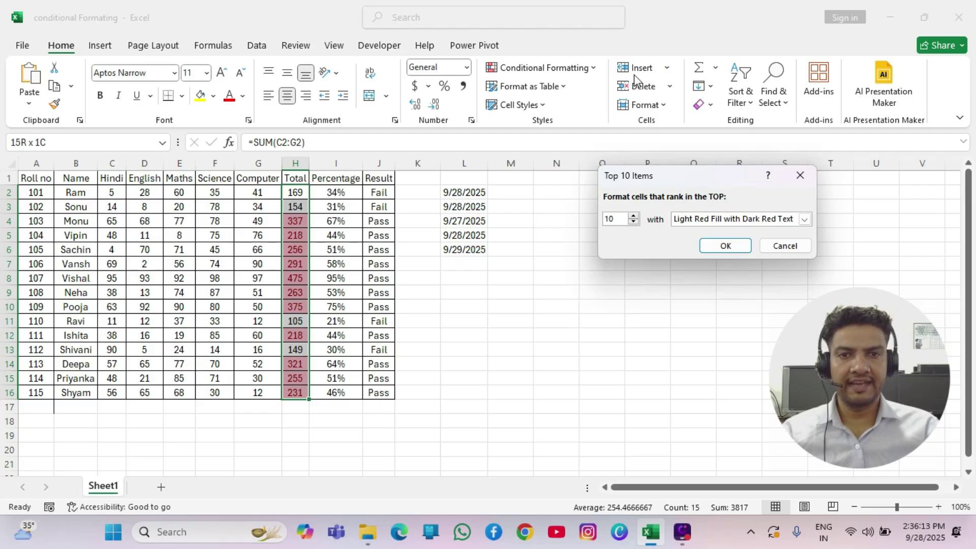
Step: Set the rule to the top 3 totals with Light Red Fill with Dark Red Text and apply it
left_click(616, 219)
key("BackSpace")
key("BackSpace")
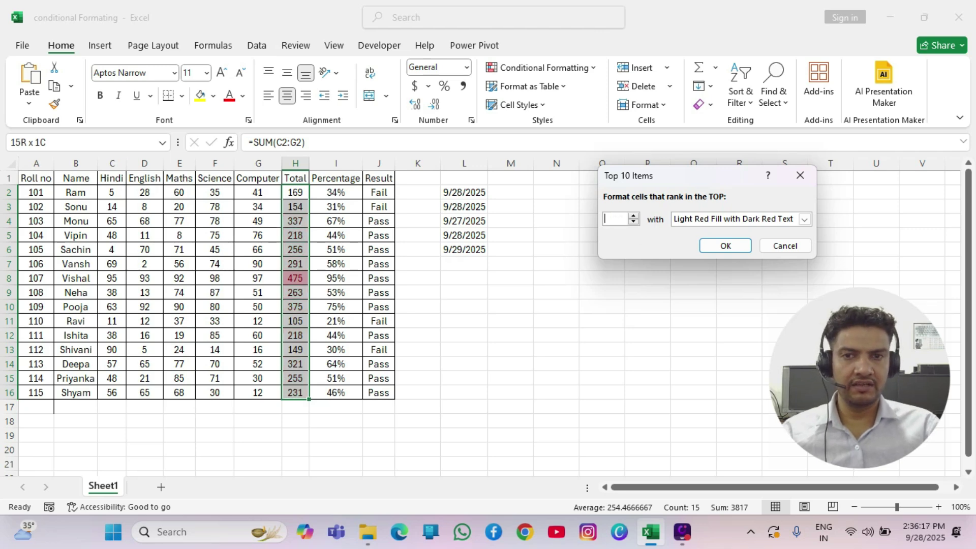
type("1")
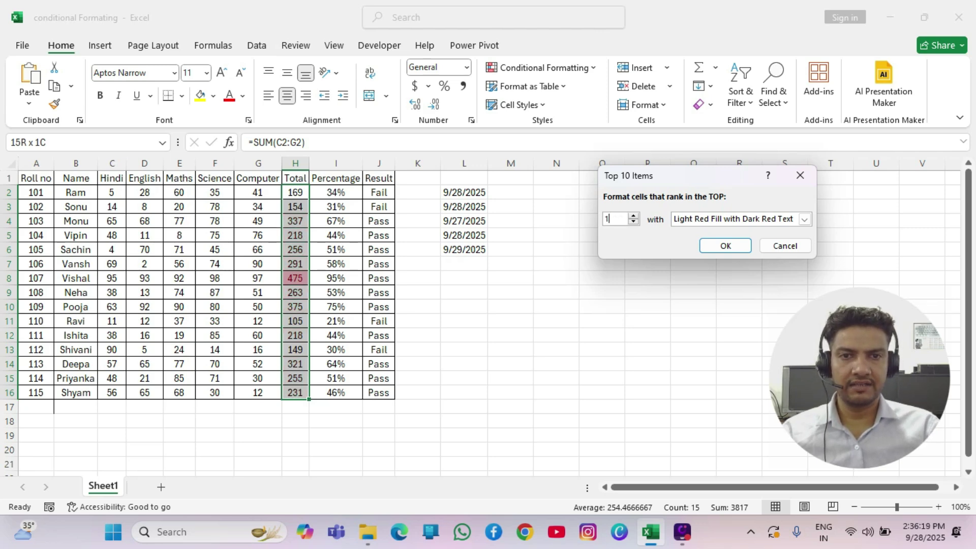
key("BackSpace")
type("2")
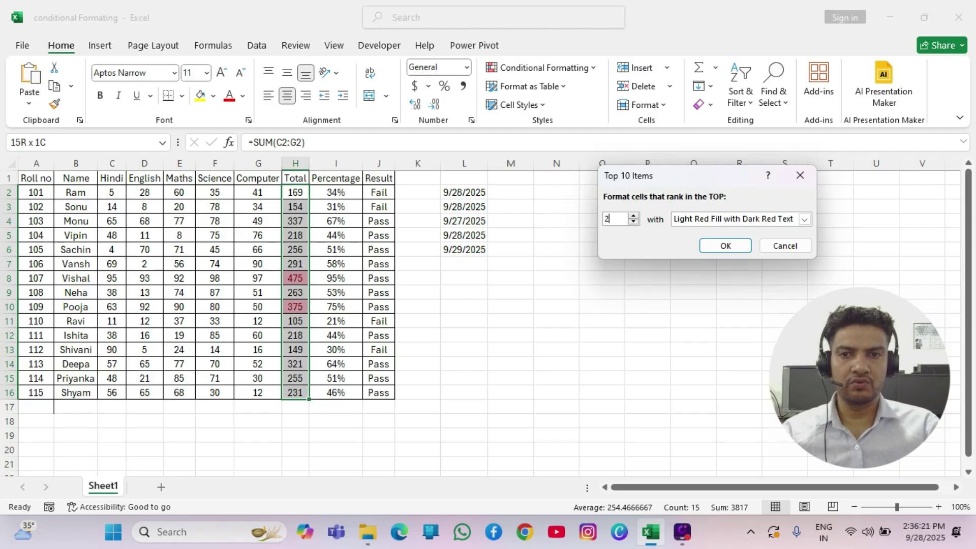
key("BackSpace")
type("3")
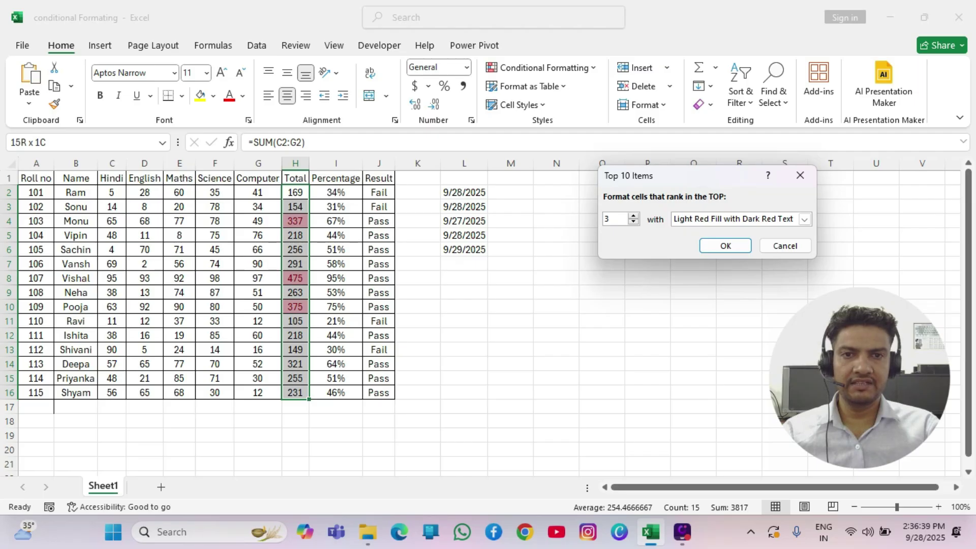
left_click(725, 245)
Step: Examine the Total column to see which students' totals the top-ranking rule highlights
key("Up")
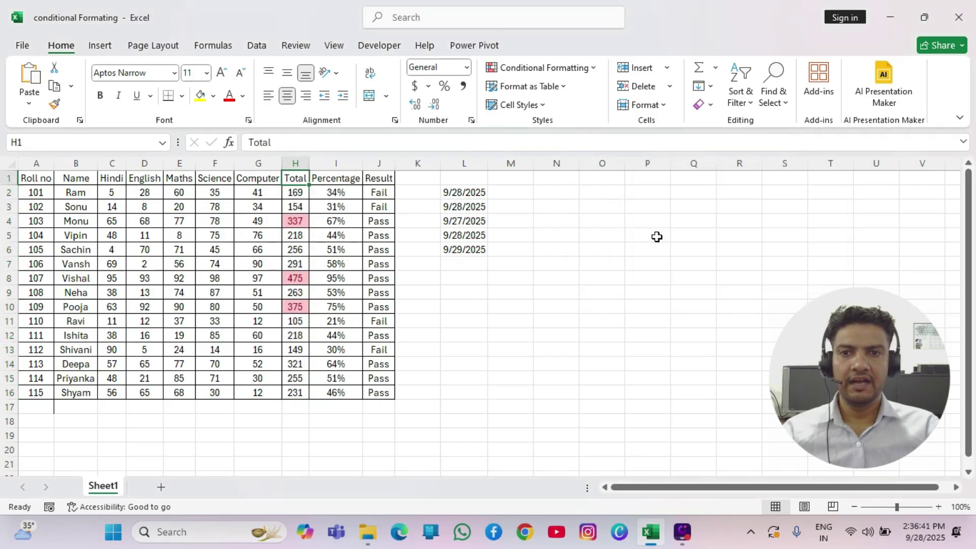
key("Down")
key("Down")
key("Down")
key("Down")
key("Down")
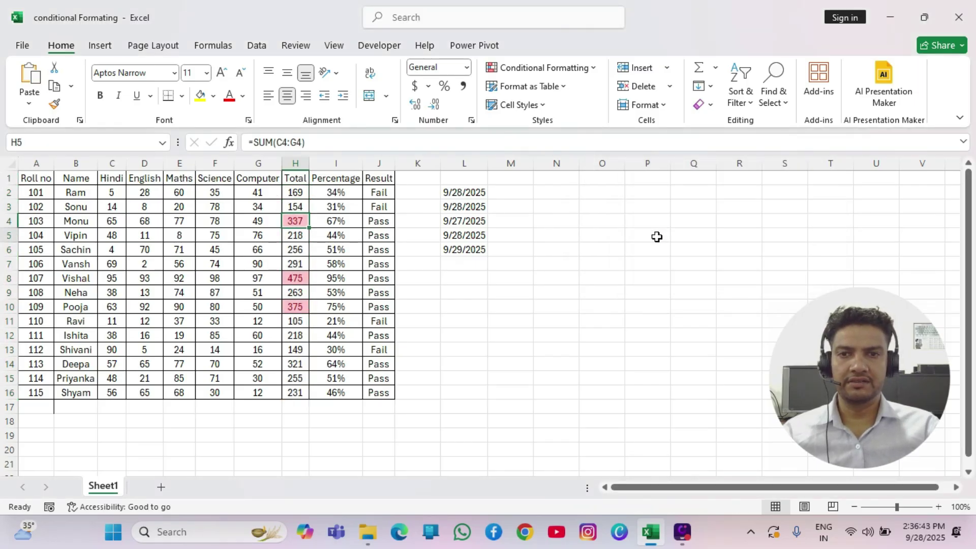
key("Down")
key("Down")
key("Down")
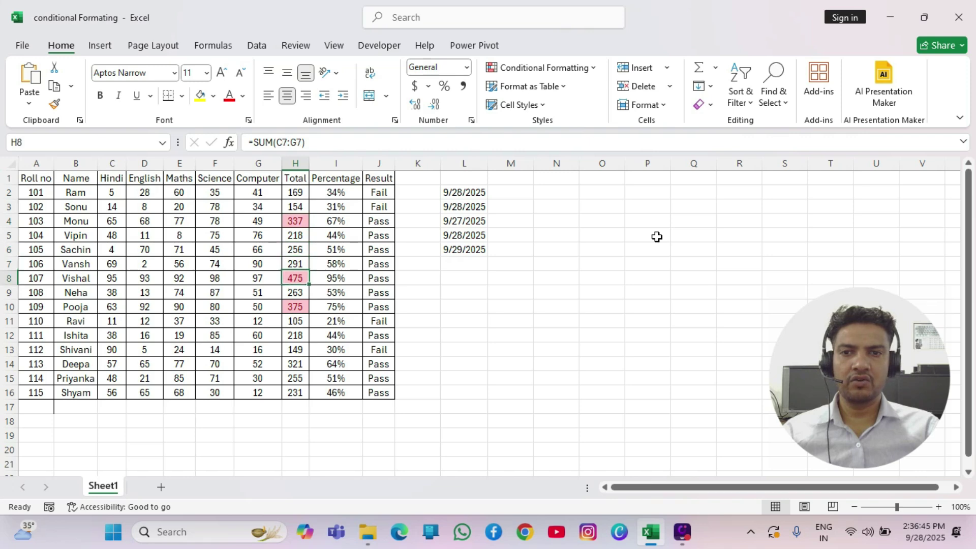
key("Up")
key("Up")
key("Up")
key("Up")
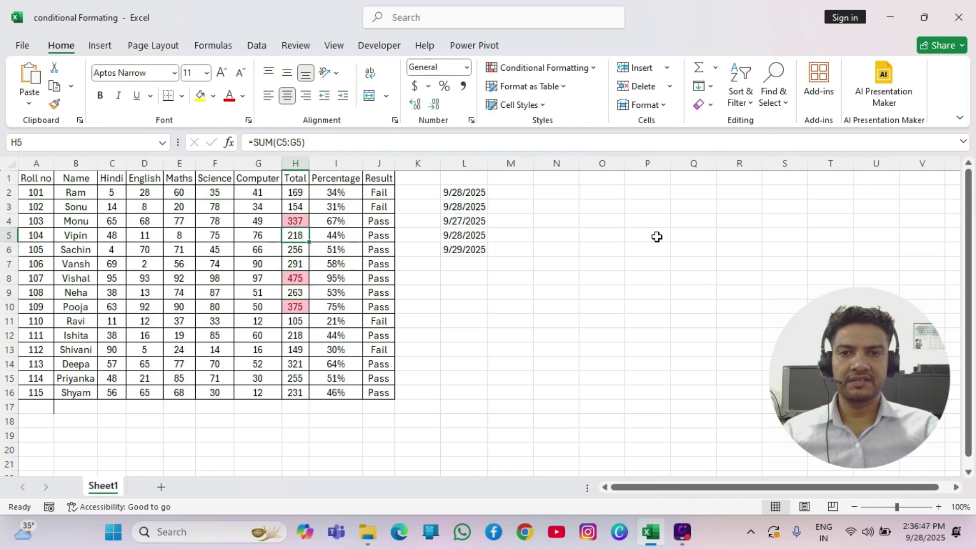
Step: Select the Percentage values in I2:I16
key("Right")
key("Up")
key("Up")
key("Up")
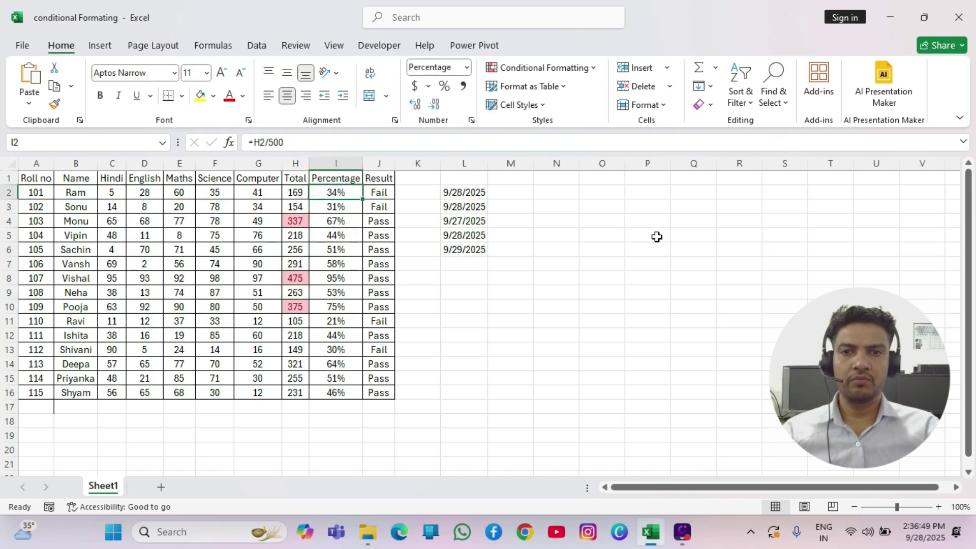
key("shift+Down")
key("shift+Down")
key("shift+Down")
key("shift+Down")
key("shift+Down")
key("shift+Down")
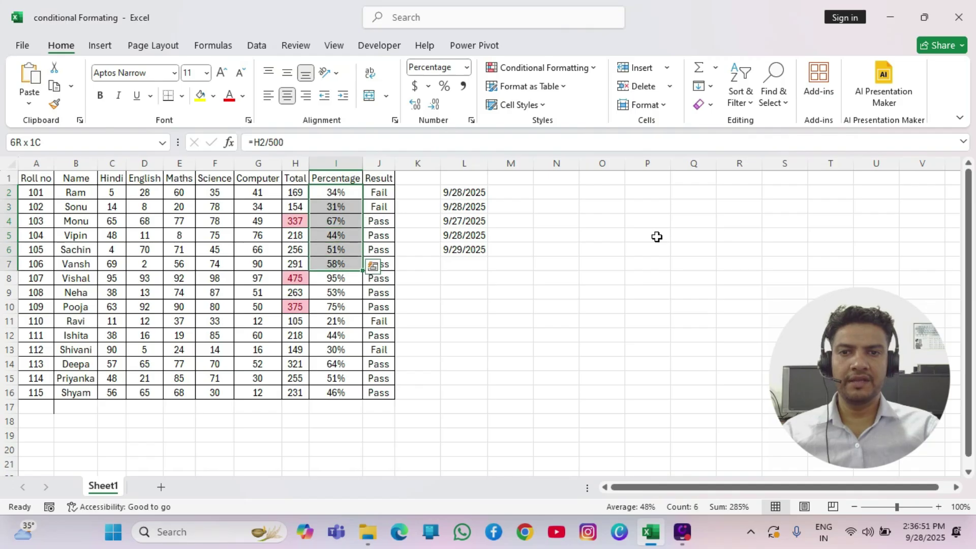
key("ctrl+q")
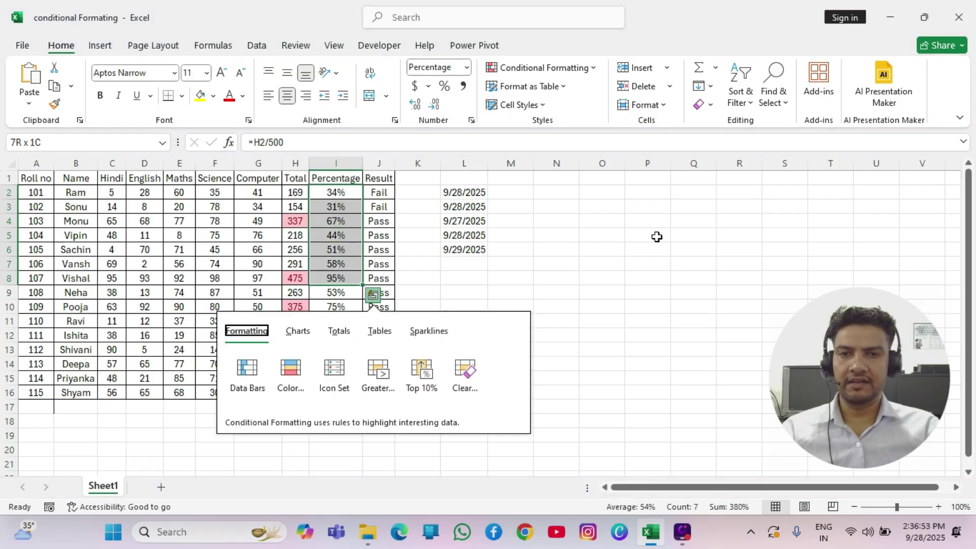
key("Escape")
key("shift+Down")
key("shift+Down")
key("shift+Down")
key("shift+Down")
key("shift+Down")
key("shift+Down")
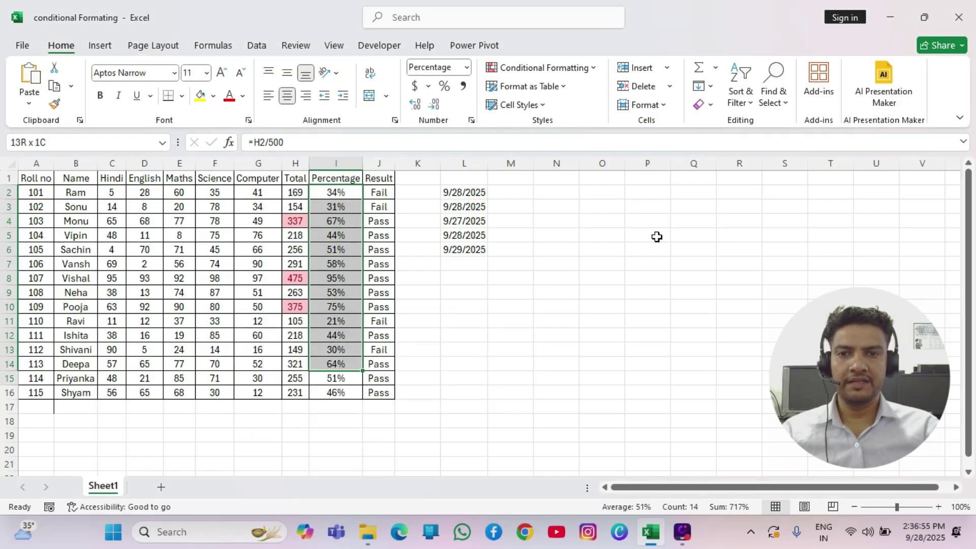
key("shift+Down")
key("shift+Down")
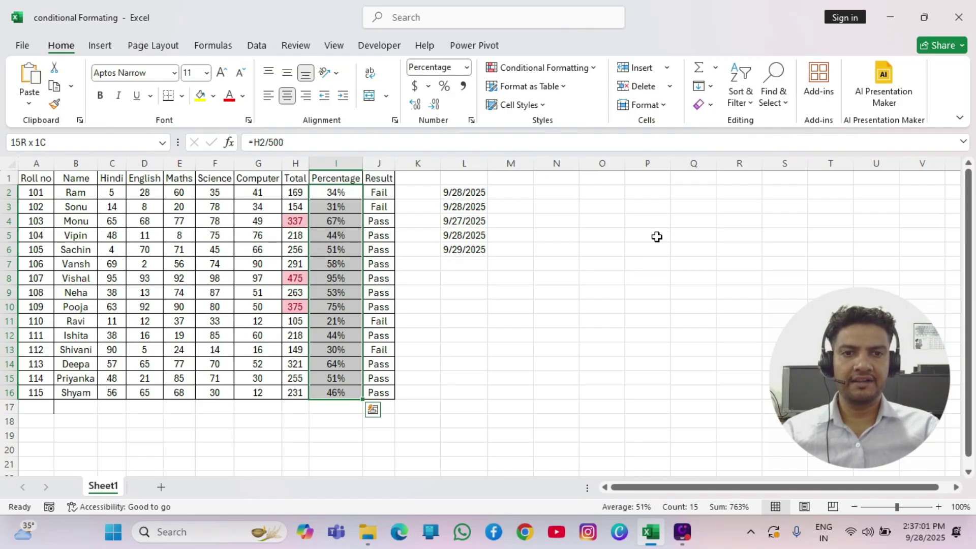
Step: Apply a Bottom 10 Items rule to the selected percentages, set to the bottom 3 with Light Red Fill with Dark Red Text
key("alt")
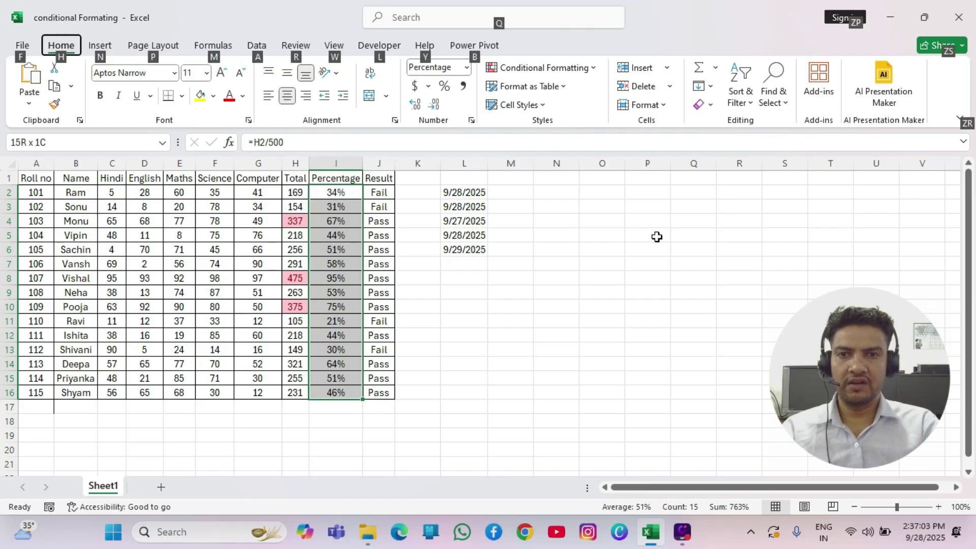
key("h")
key("l")
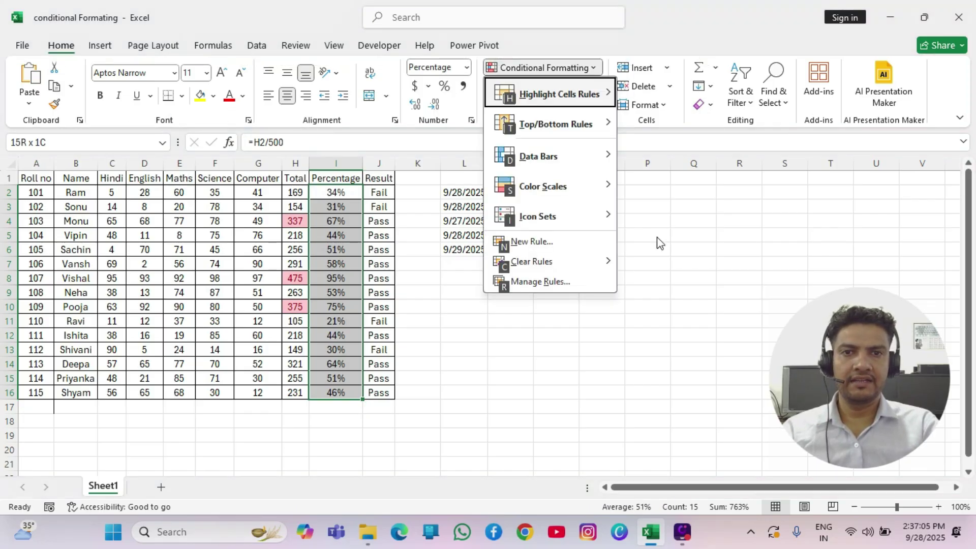
key("t")
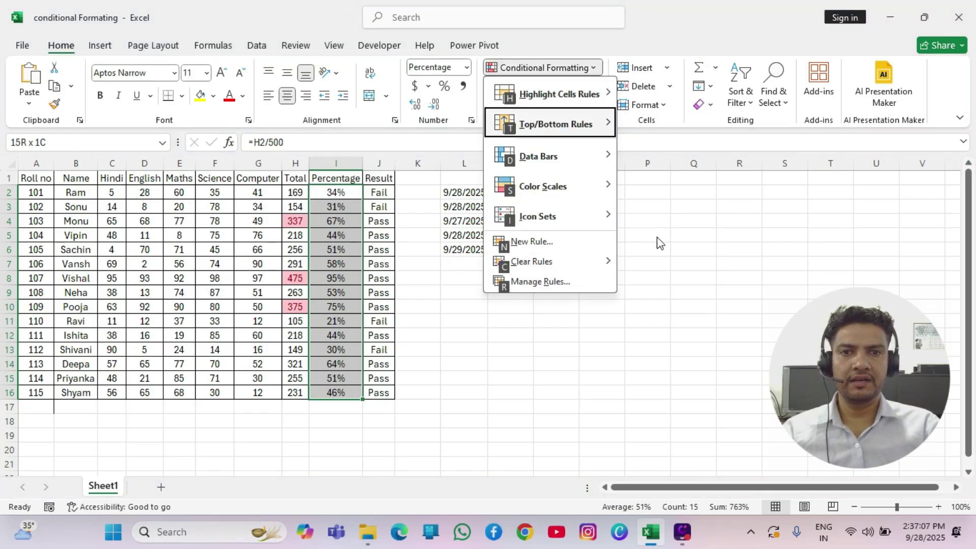
key("Down")
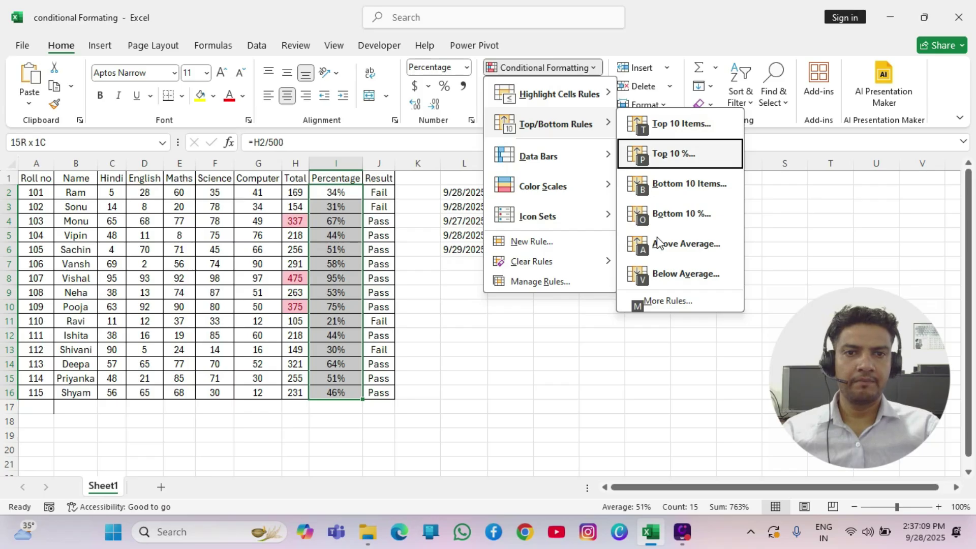
key("Down")
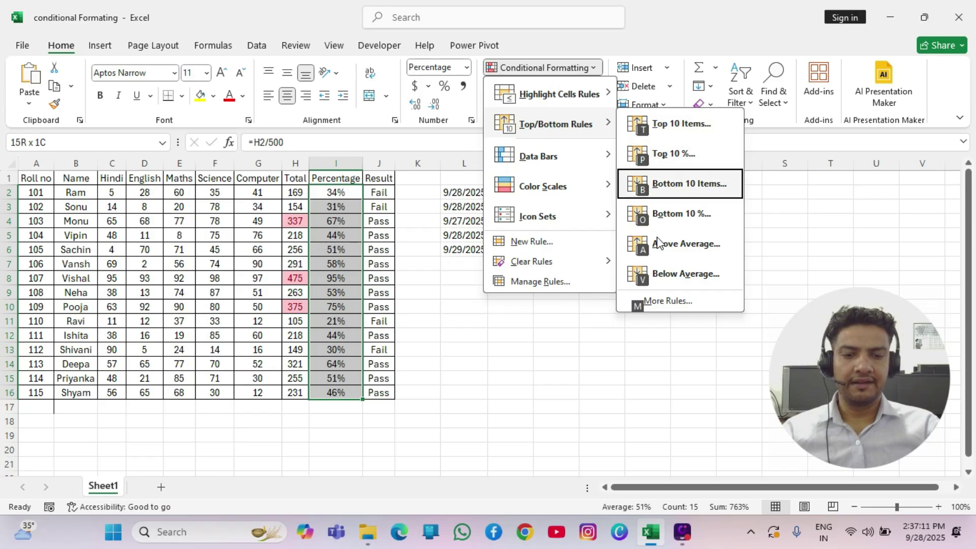
key("Return")
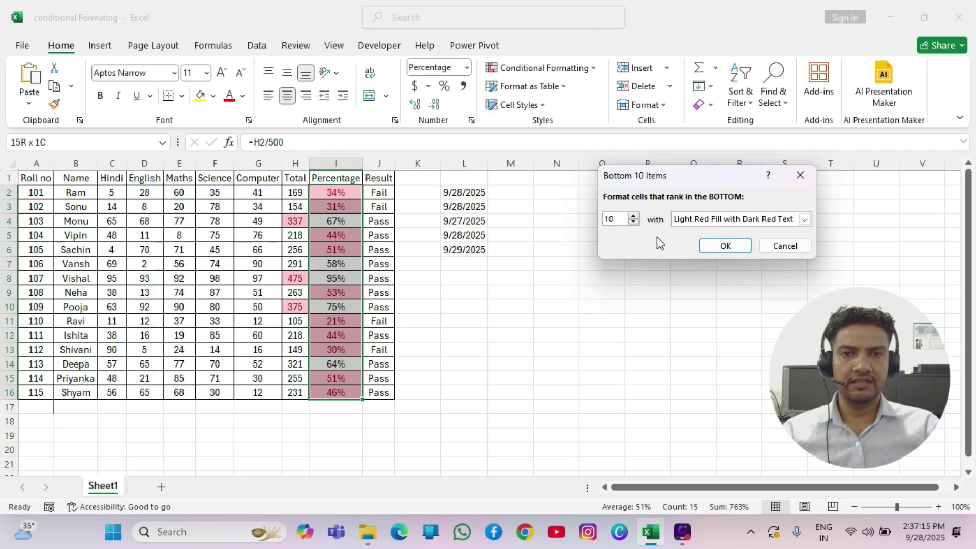
key("Right")
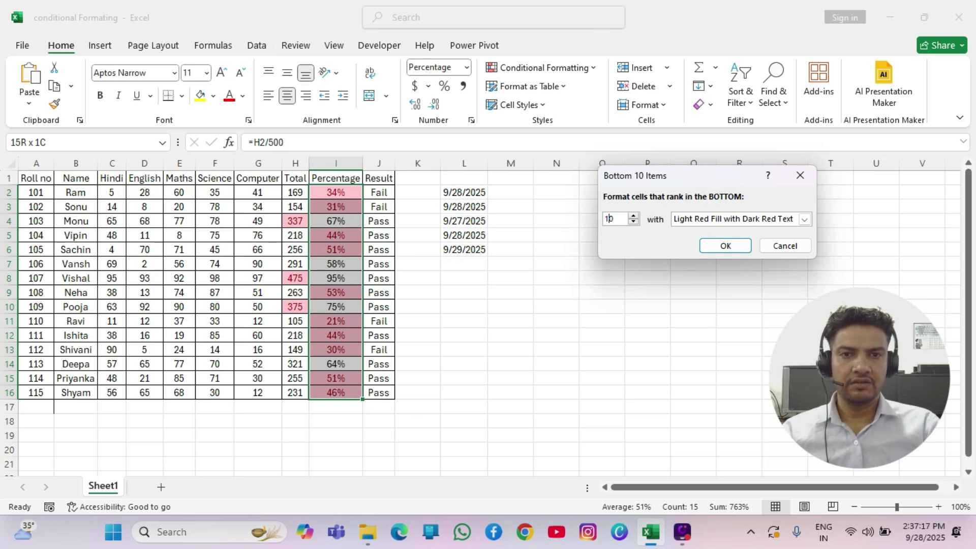
key("Delete")
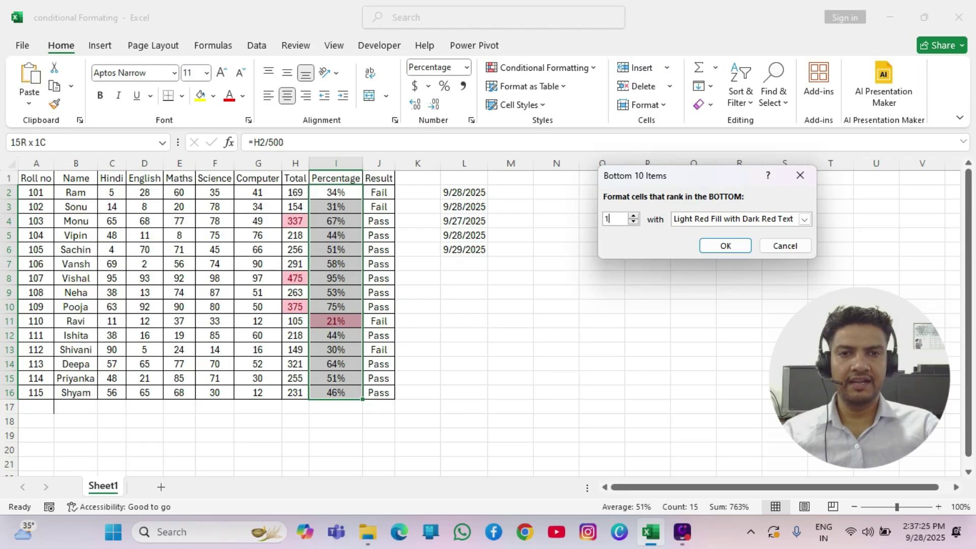
key("BackSpace")
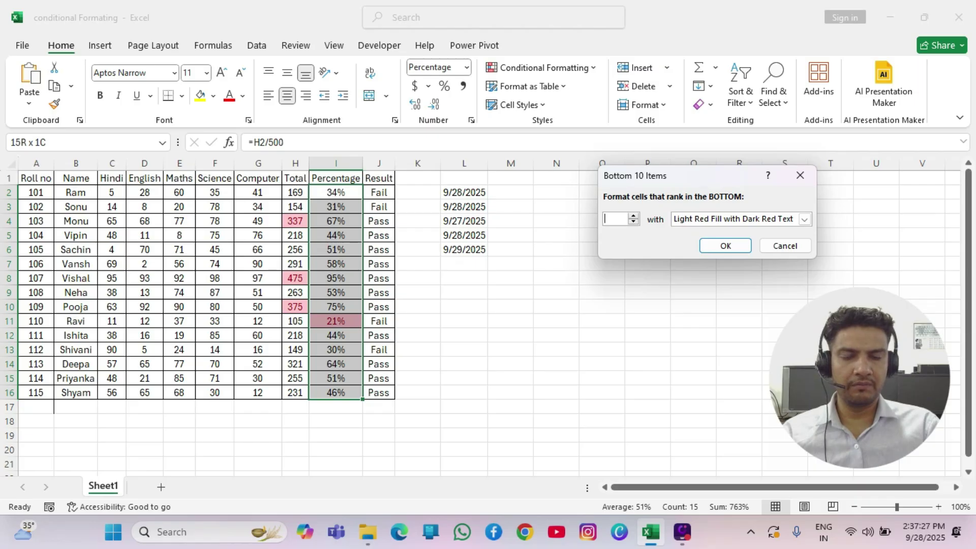
type("2")
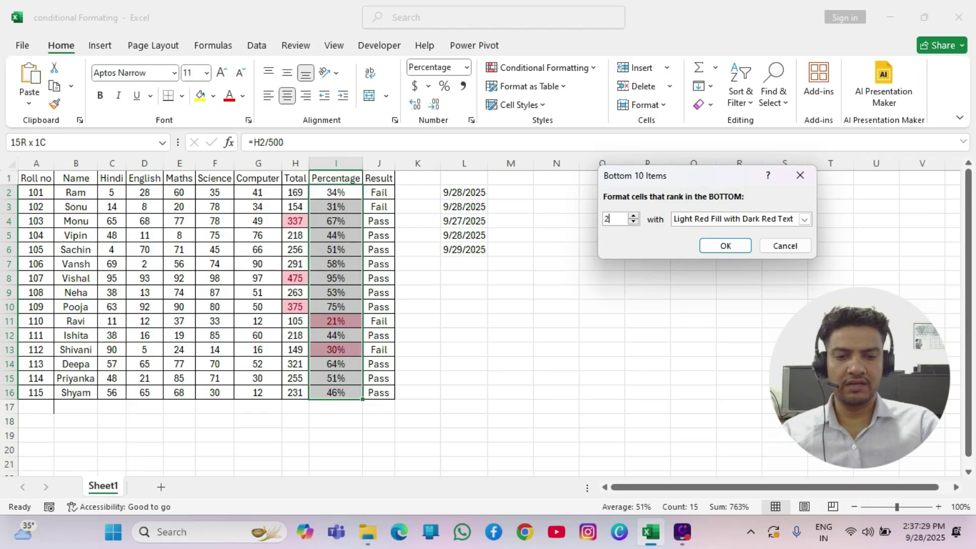
key("BackSpace")
type("3")
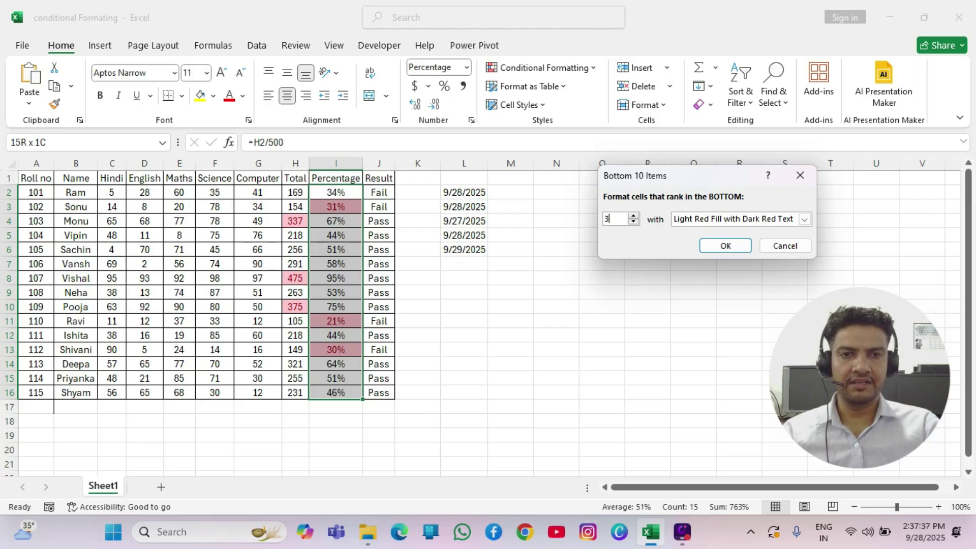
key("Return")
key("Up")
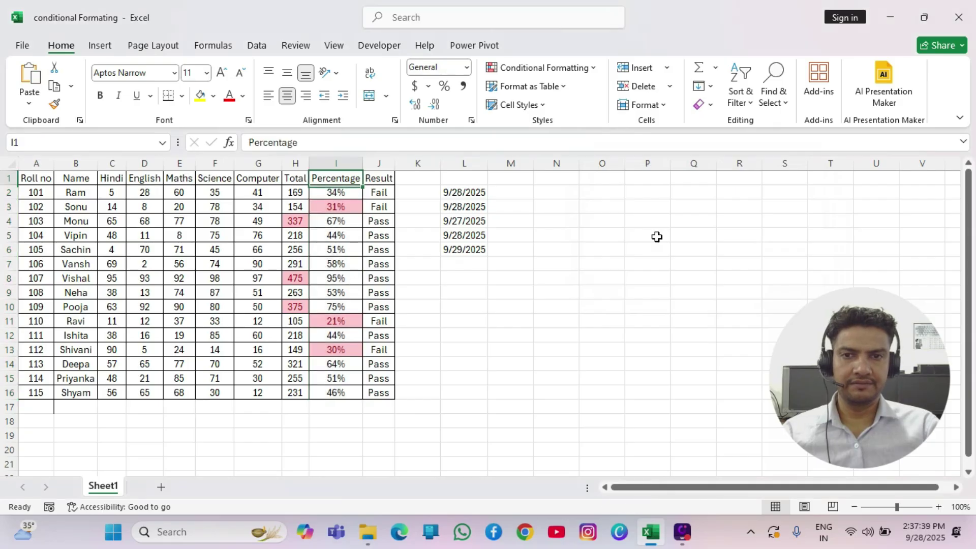
Step: Start a Top 10% conditional formatting rule for the Hindi marks in C2:C16
key("Left")
key("Left")
key("Left")
key("Left")
key("Left")
key("Left")
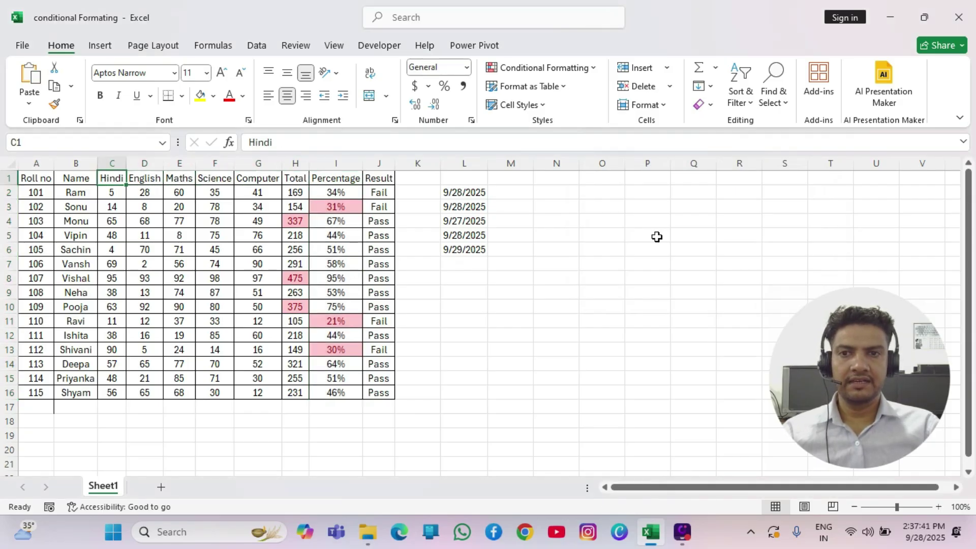
key("Down")
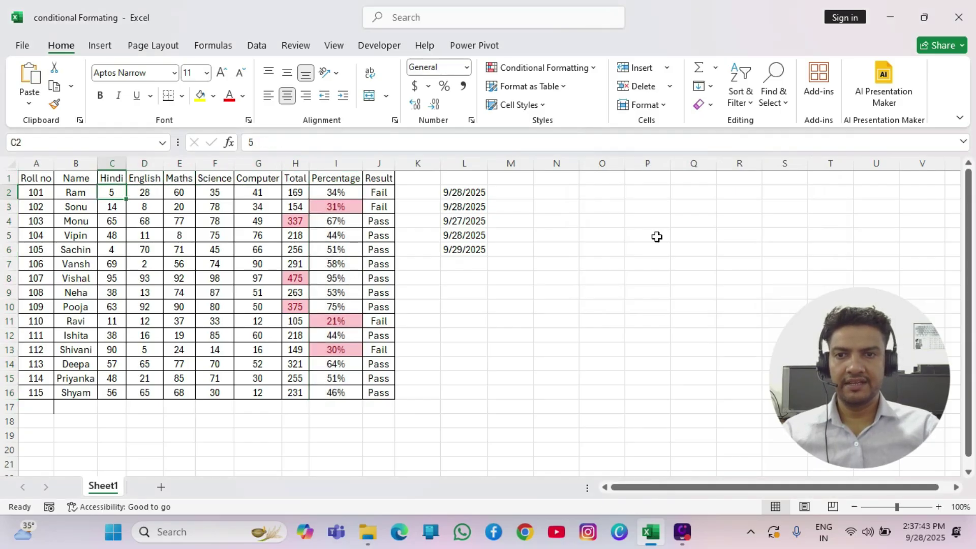
key("ctrl+shift+Down")
key("alt")
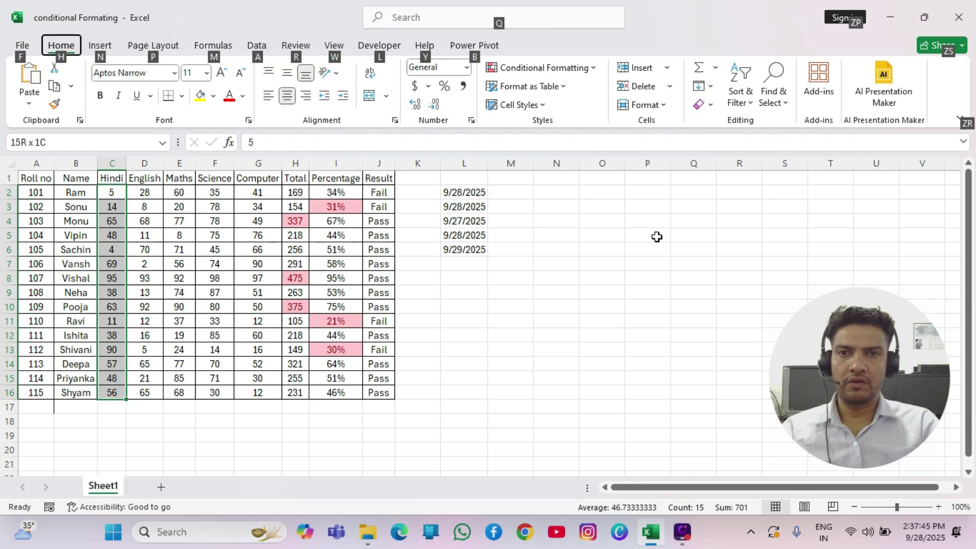
key("h")
key("l")
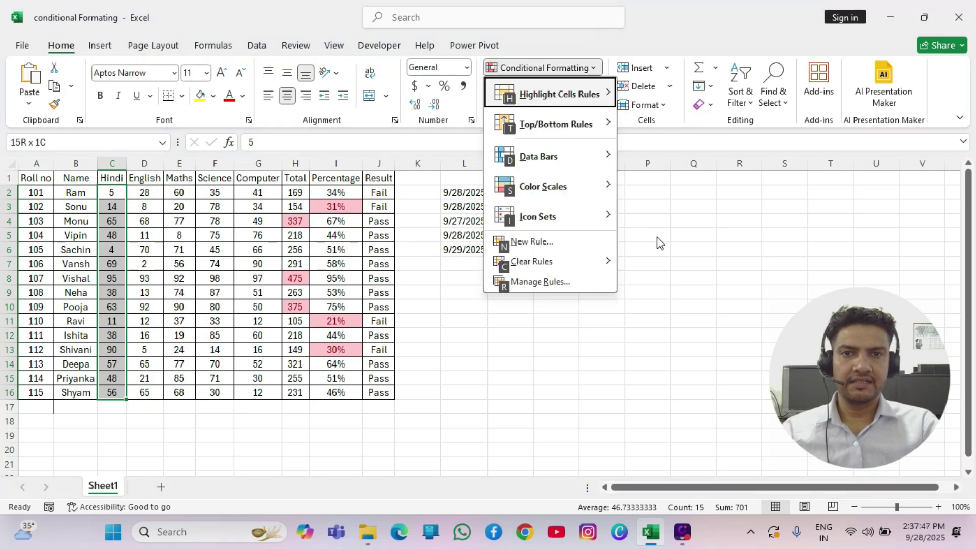
key("t")
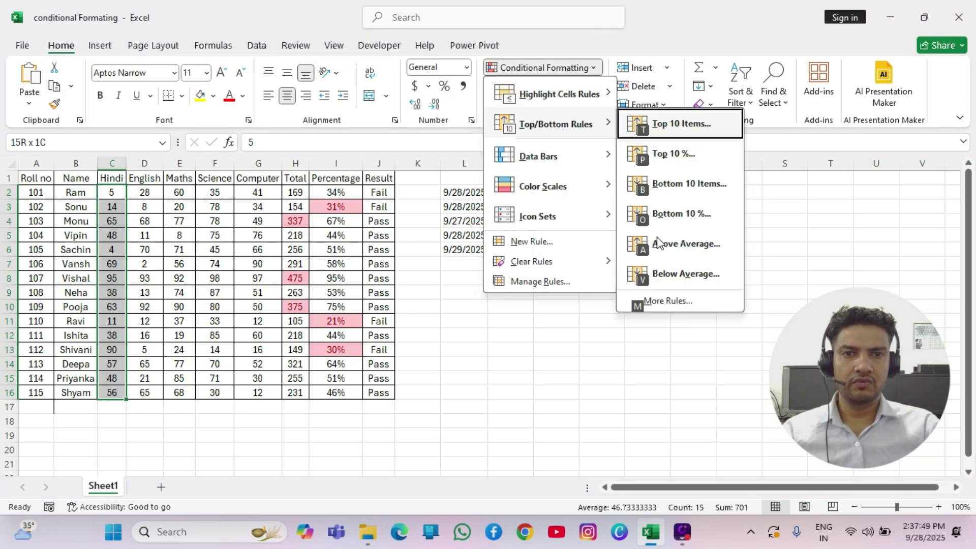
key("Down")
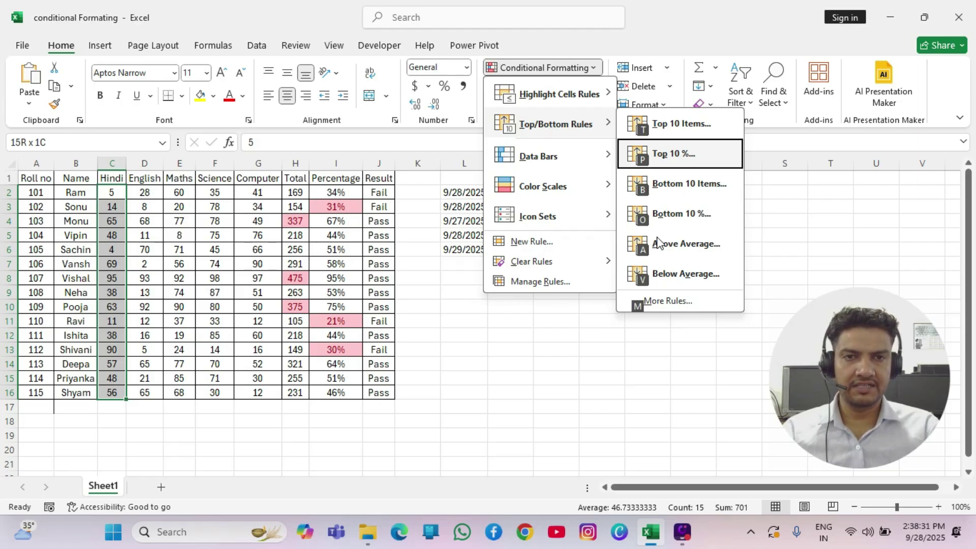
key("Return")
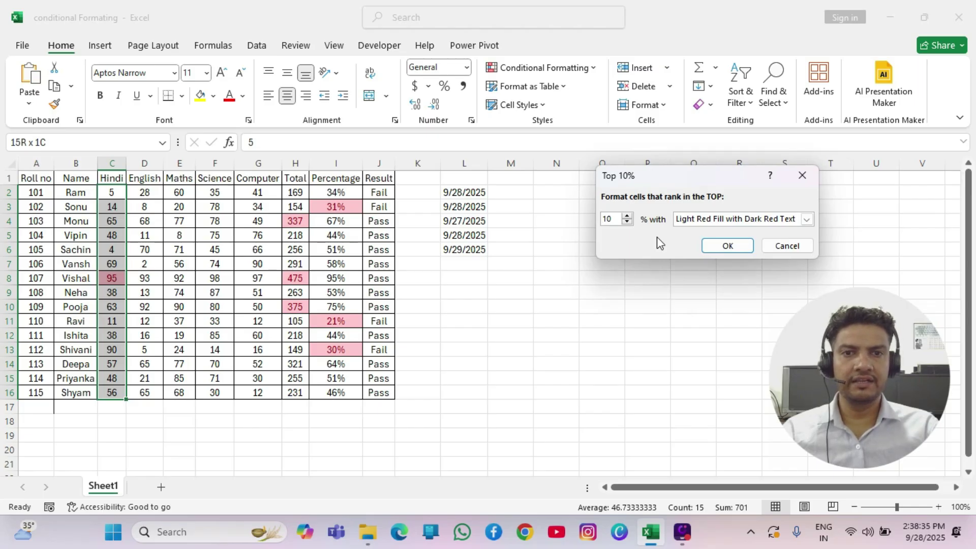
Step: Try 20% in the rule, return it to 10% and apply it with Light Red Fill with Dark Red Text
key("Right")
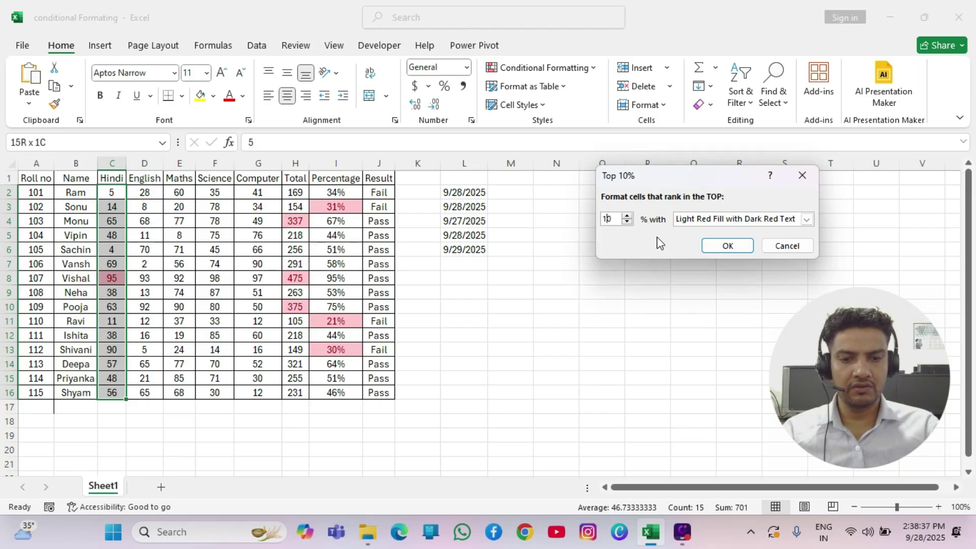
key("BackSpace")
type("2")
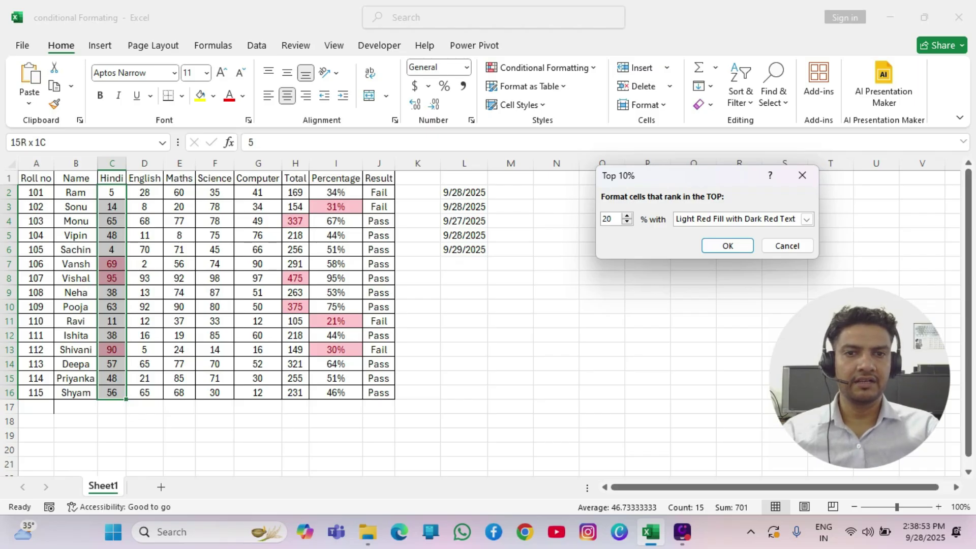
key("BackSpace")
type("1")
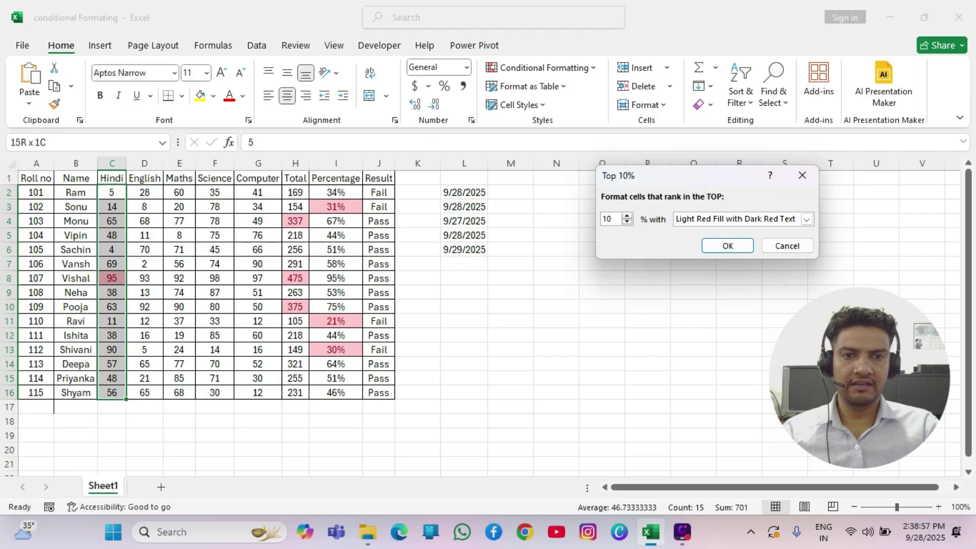
key("Return")
key("Up")
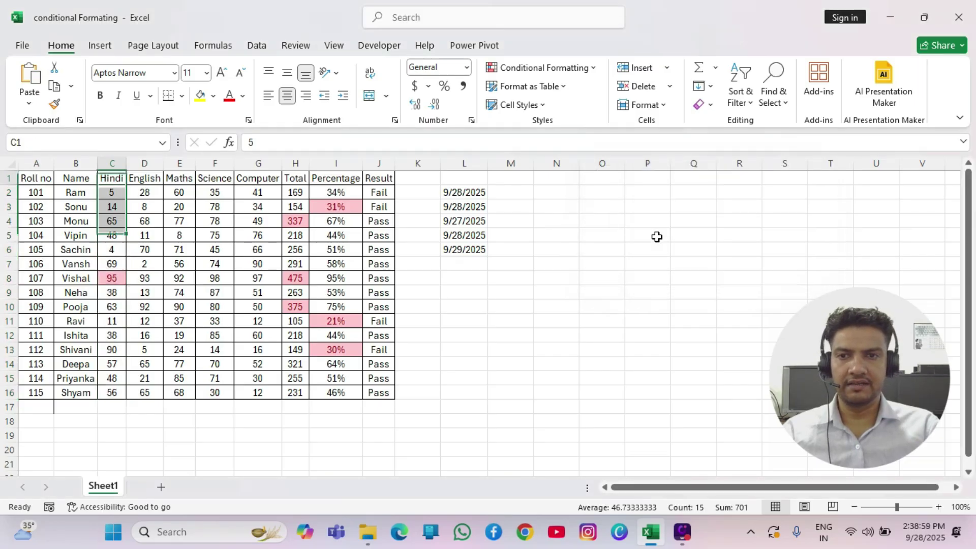
Step: Select the English marks in D2:D16
key("Right")
key("Down")
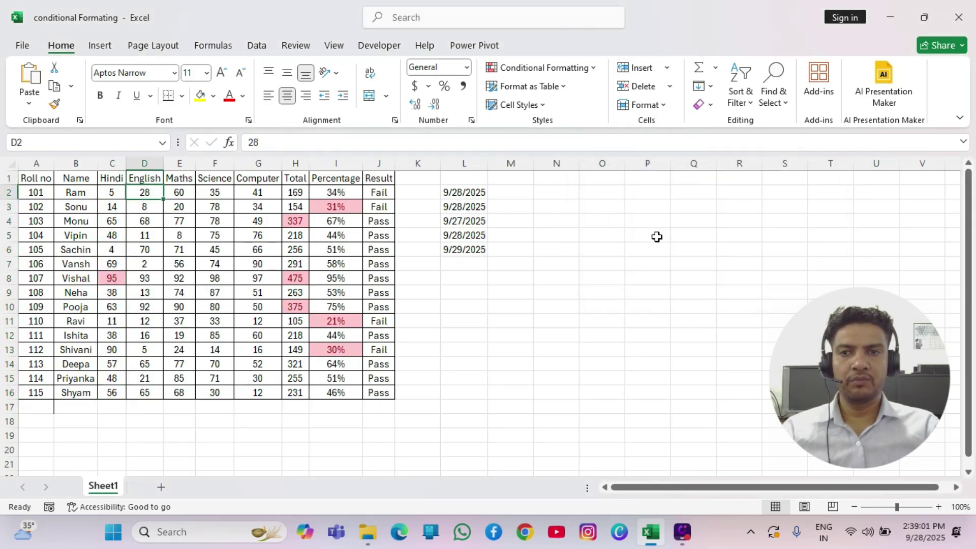
key("ctrl+shift+Down")
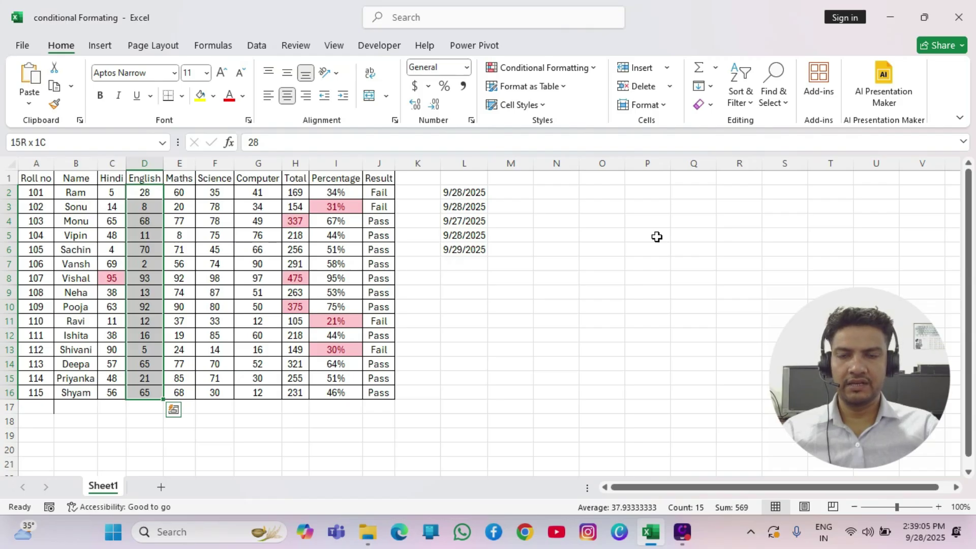
Step: Apply a Bottom 10% conditional formatting rule to the selected English marks, using 10% and Light Red Fill with Dark Red Text
key("alt")
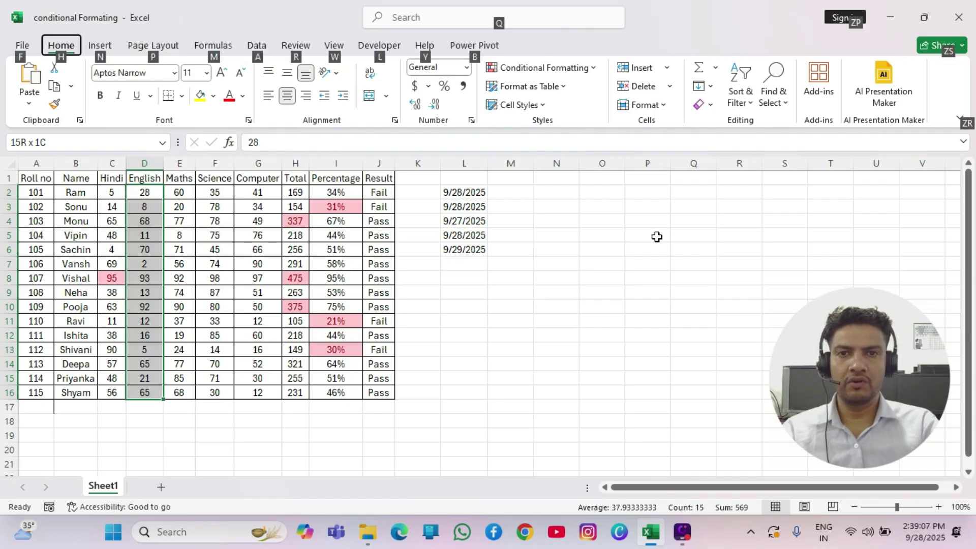
key("h")
key("l")
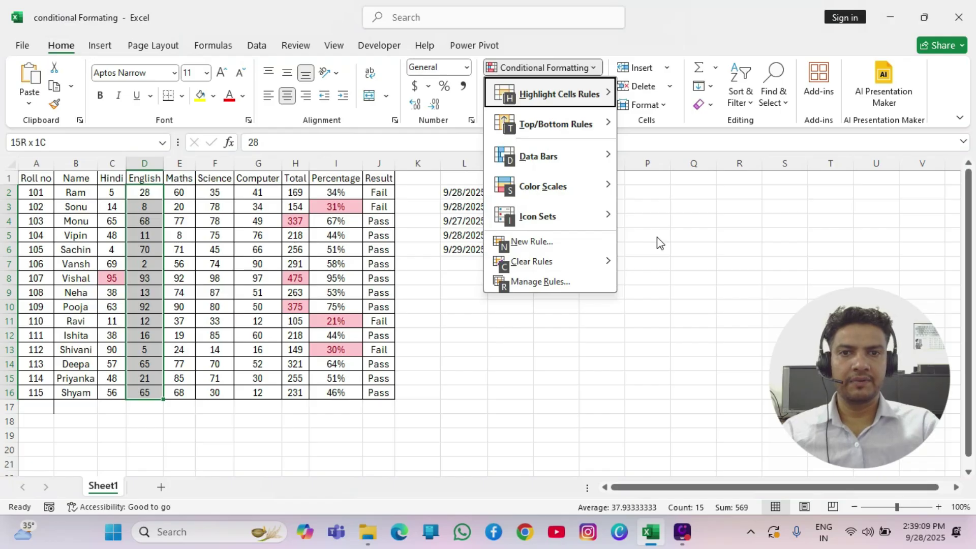
key("Down")
key("Down")
key("Up")
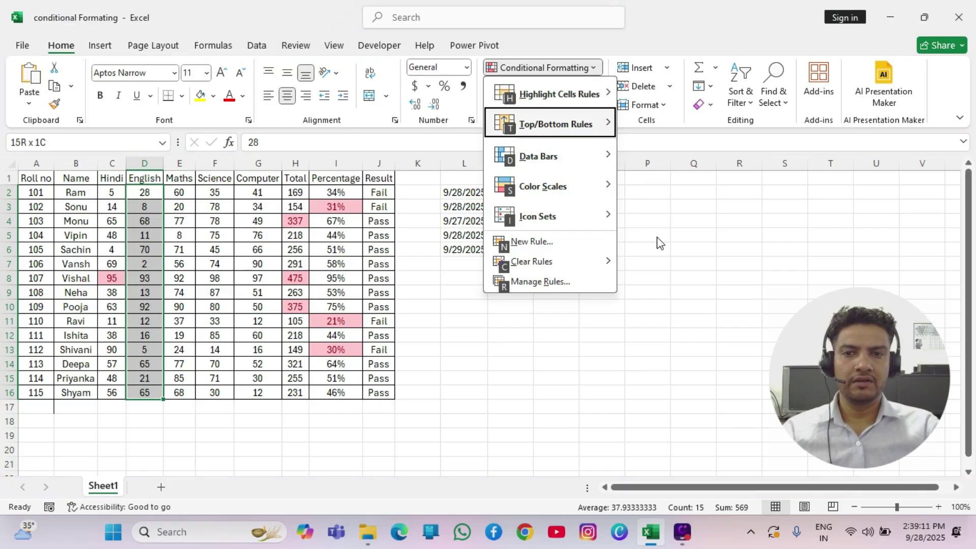
key("Down")
key("Up")
key("Right")
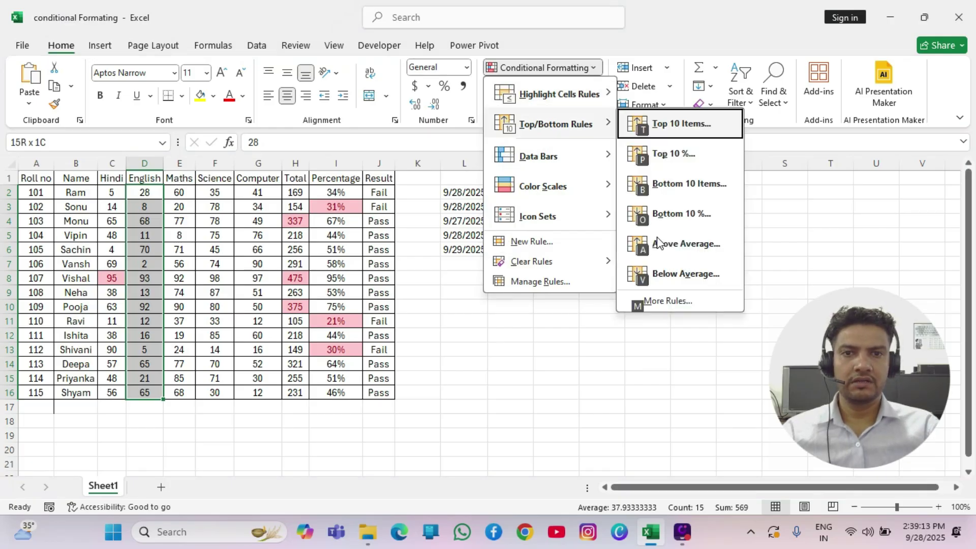
key("Down")
key("Down")
key("Down")
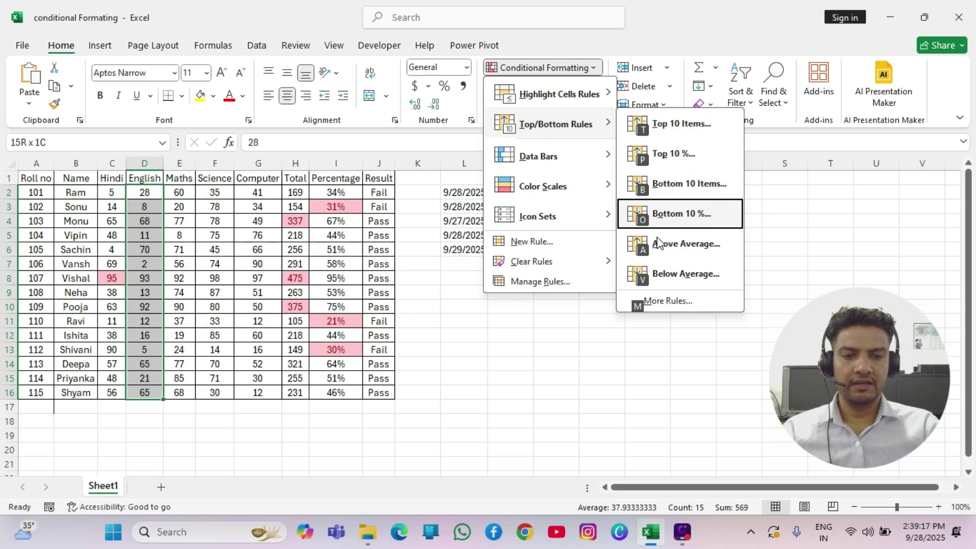
key("Return")
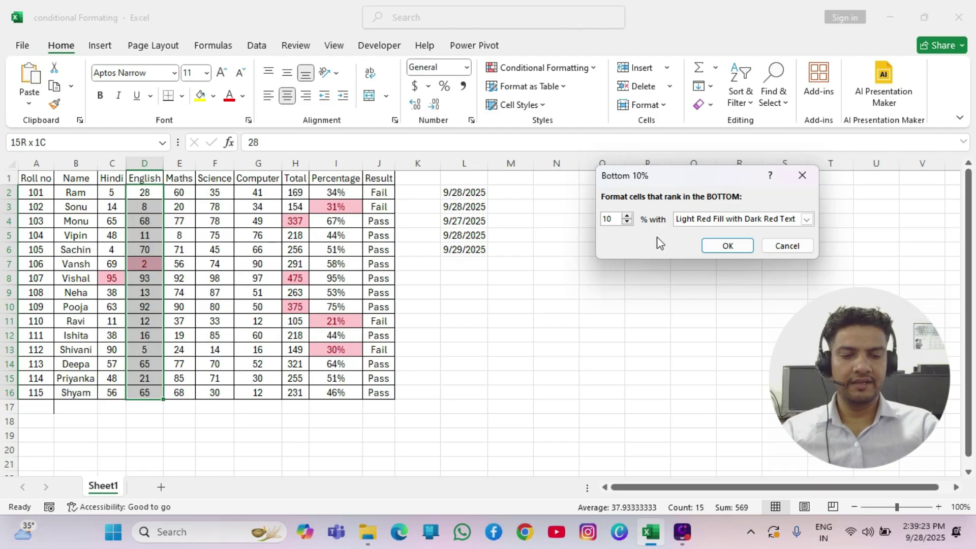
key("Return")
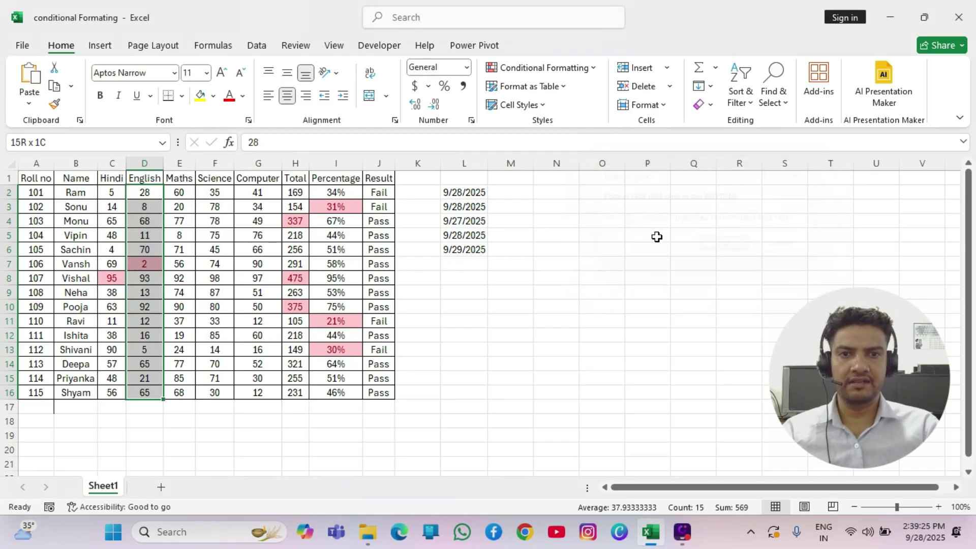
Step: Look through the upper Maths marks in column E, returning to the first mark in E2
key("Right")
key("Up")
key("Down")
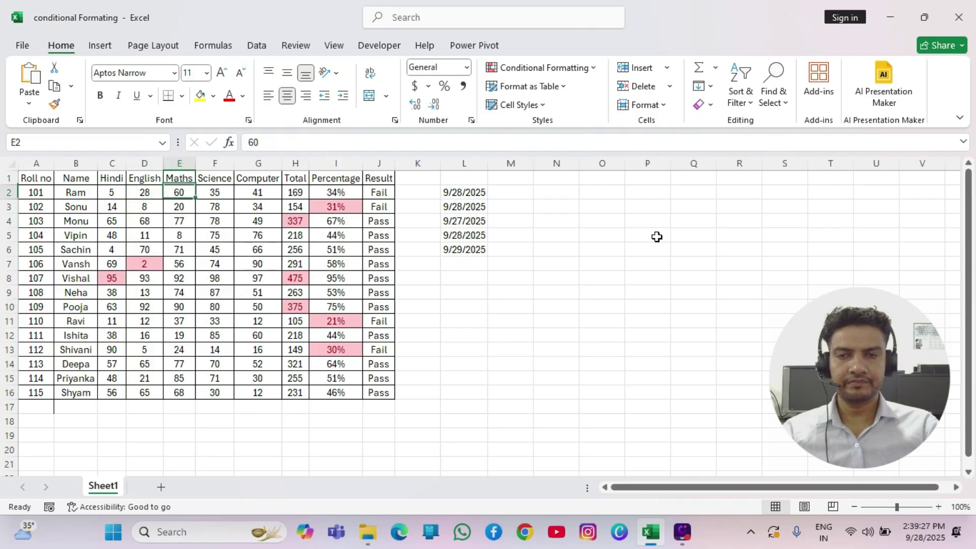
key("Down")
key("Down")
key("Down")
key("Down")
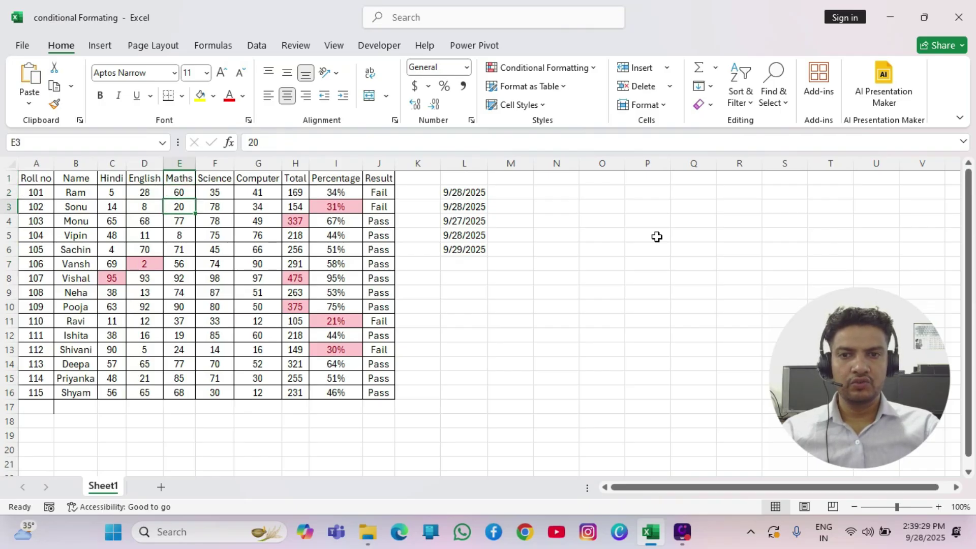
key("Down")
key("Down")
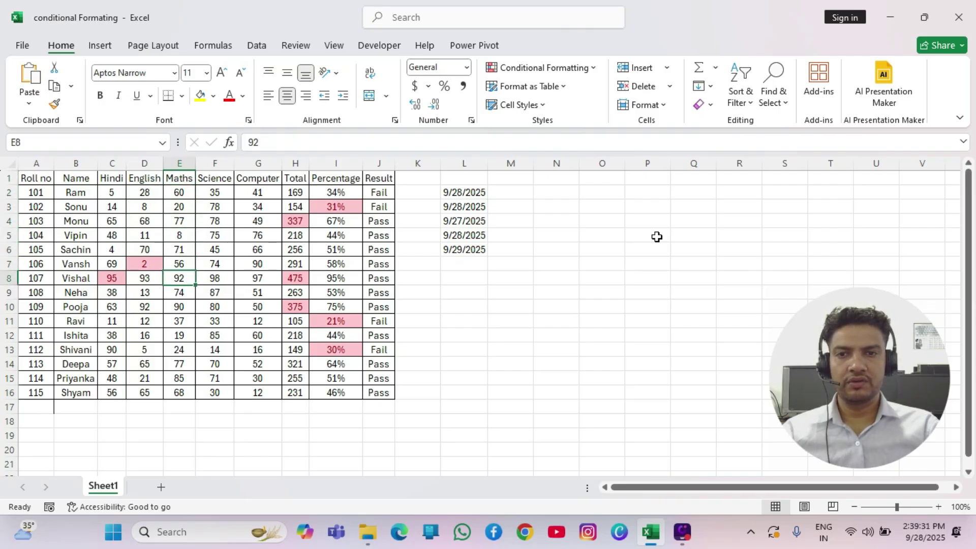
key("Up")
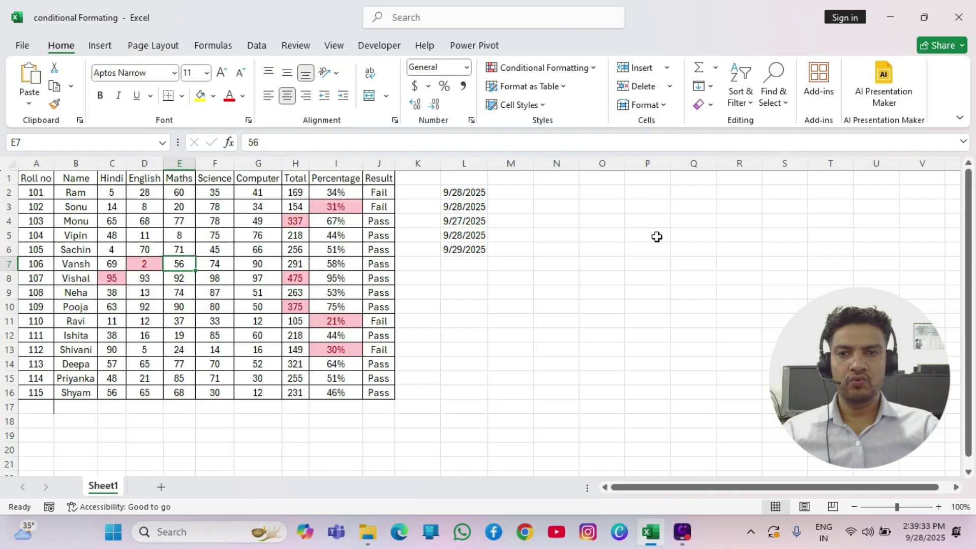
key("Up")
key("Up")
key("Up")
key("Up")
key("Up")
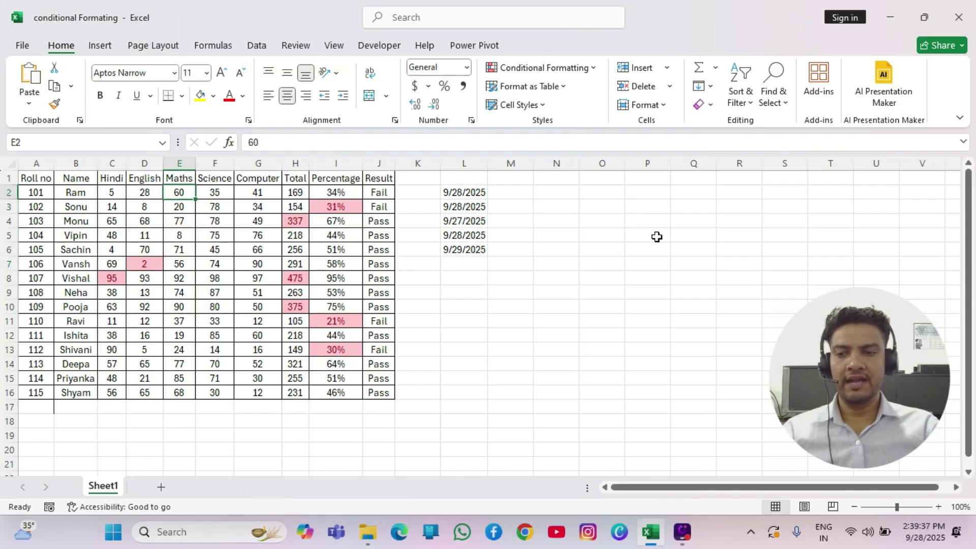
Step: Select the Maths marks in E2:E16
key("shift+Down")
key("shift+Down")
key("shift+Down")
key("shift+Down")
key("shift+Down")
key("shift+Down")
key("shift+Down")
key("shift+Down")
key("shift+Down")
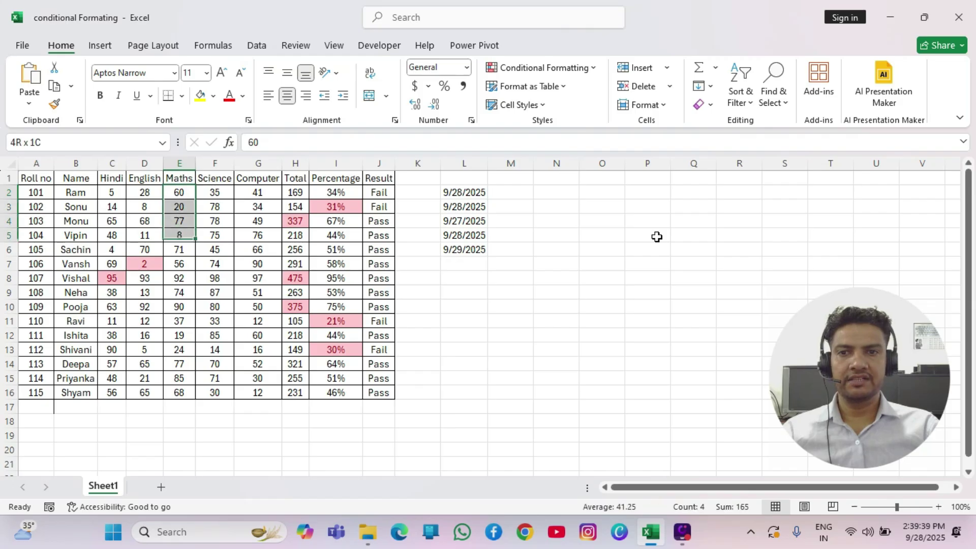
key("shift+Down")
key("shift+Down")
key("shift+Down")
key("shift+Down")
key("shift+Down")
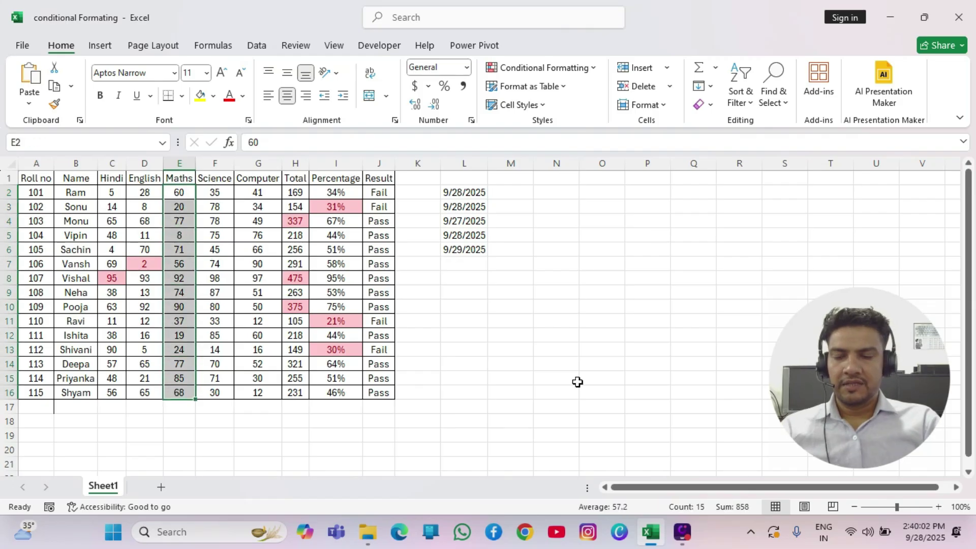
Step: Apply an Above Average conditional formatting rule to the selected Maths marks with Light Red Fill with Dark Red Text
key("alt")
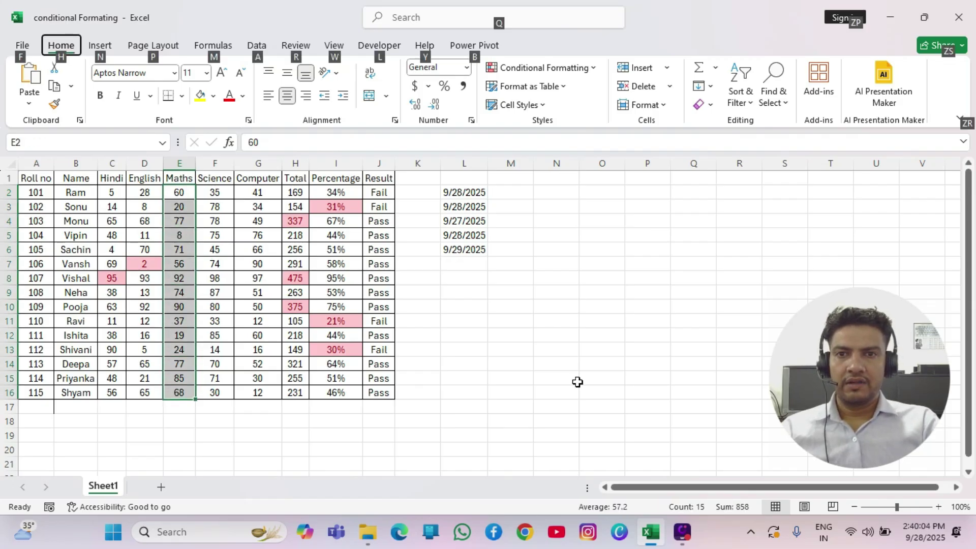
key("h")
key("l")
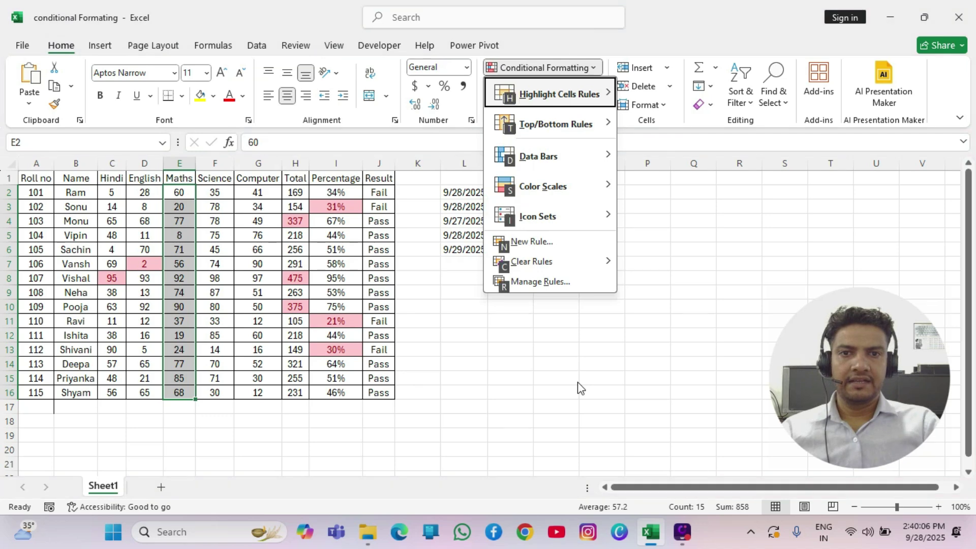
key("Down")
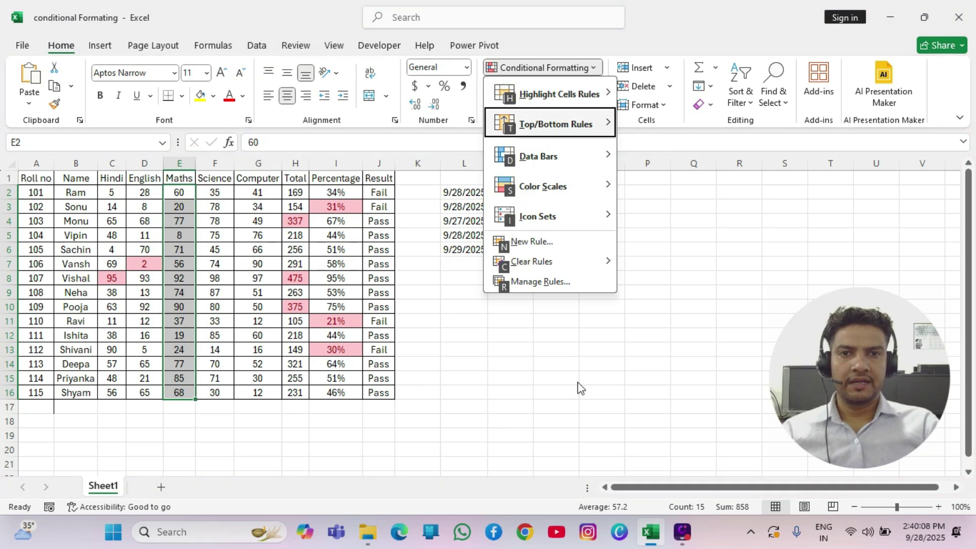
key("t")
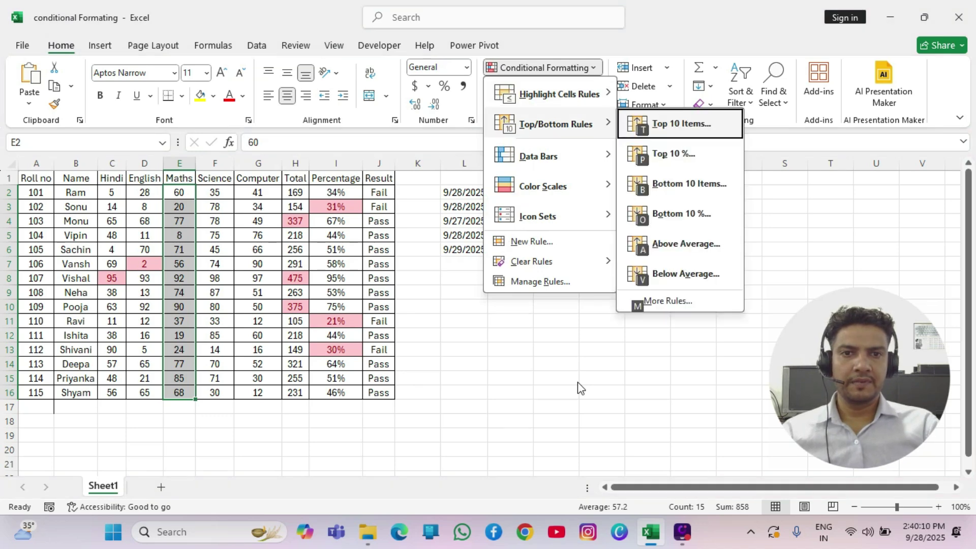
key("Down")
key("Down")
key("Down")
key("Down")
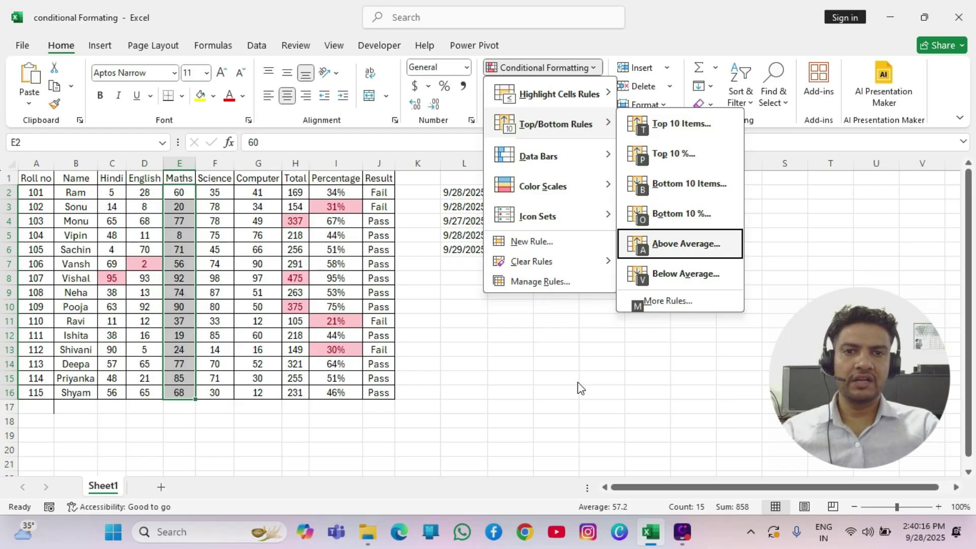
key("Return")
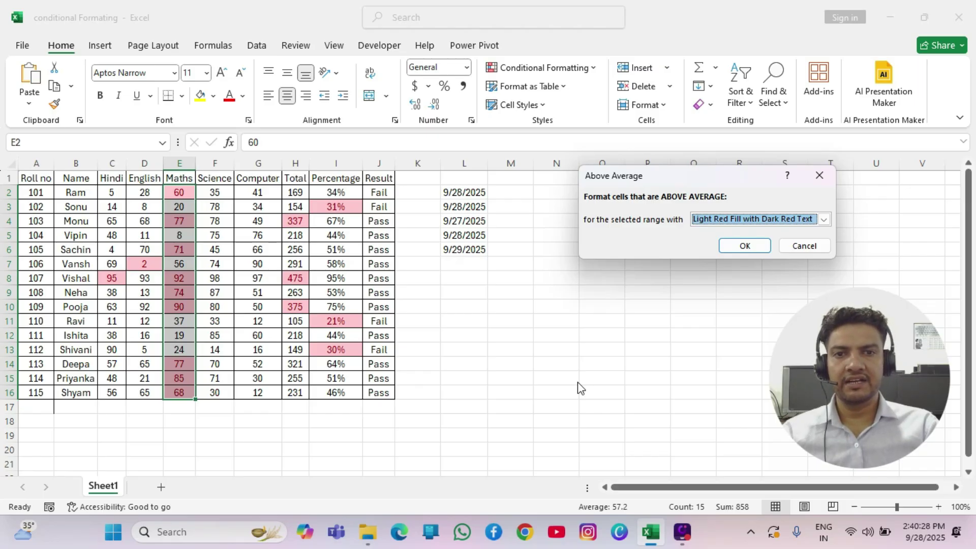
key("Return")
Step: Calculate the average of the Maths marks in cell E18 with the formula =AVERAGE(E2:E16)
key("Down")
key("Down")
key("Down")
key("Down")
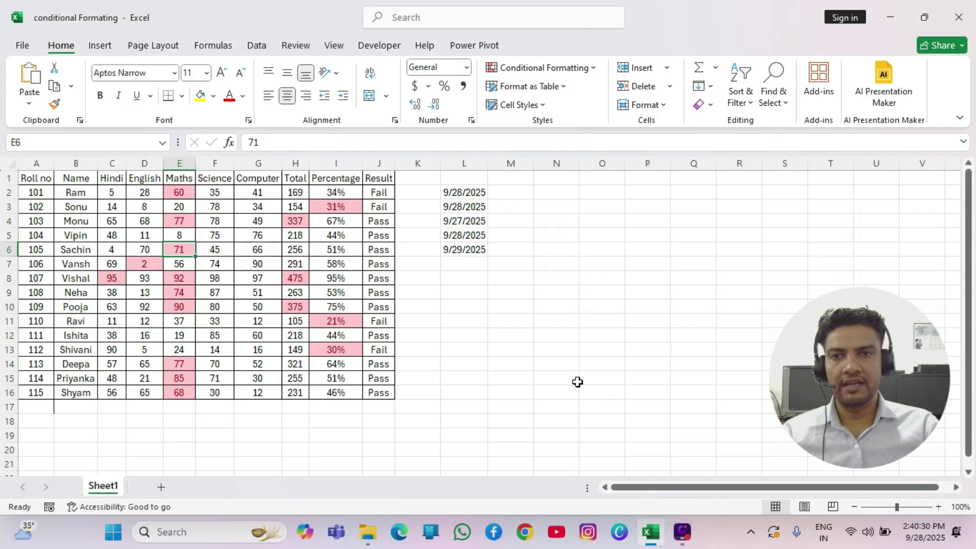
key("Down")
key("Down")
key("Down")
key("Down")
key("Down")
key("Down")
key("Down")
key("Down")
key("Down")
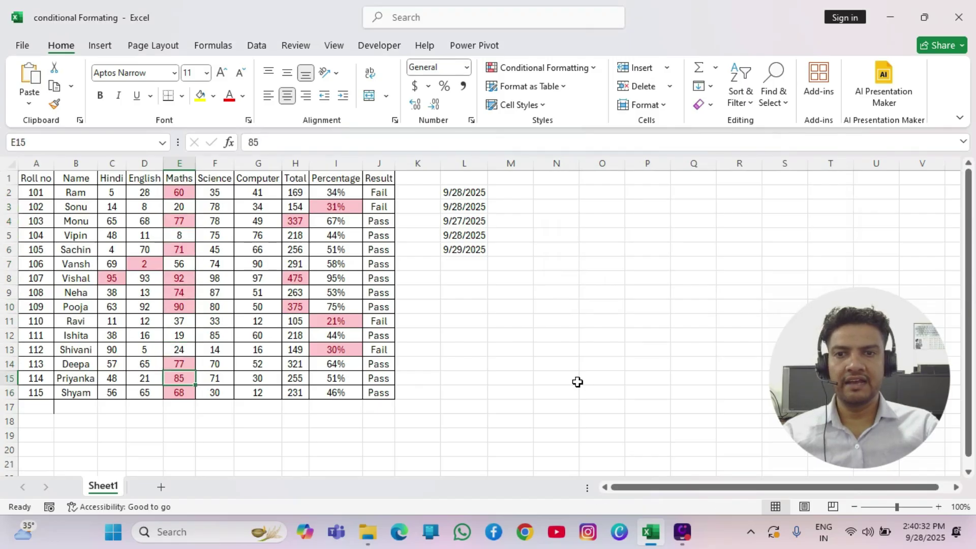
key("Down")
key("Down")
key("Up")
key("Down")
key("Down")
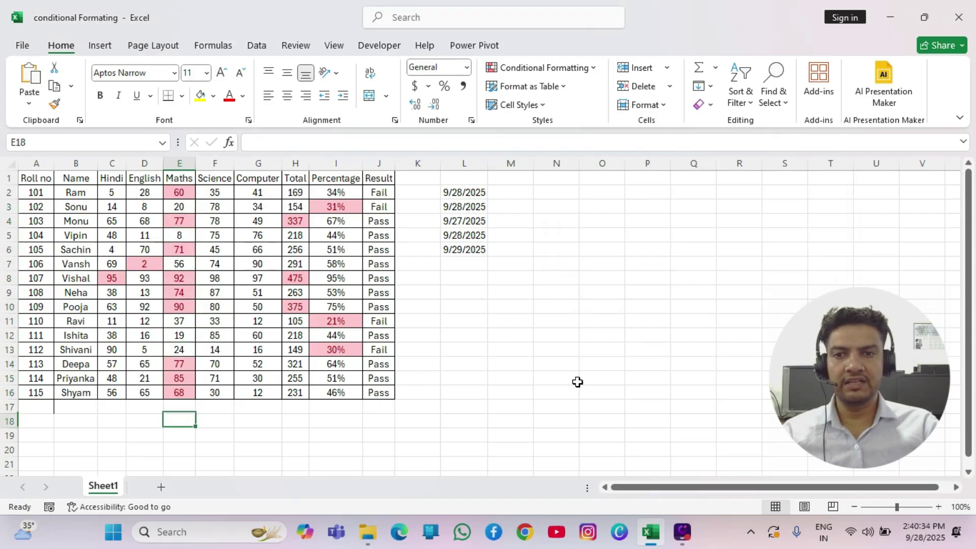
type("=ave")
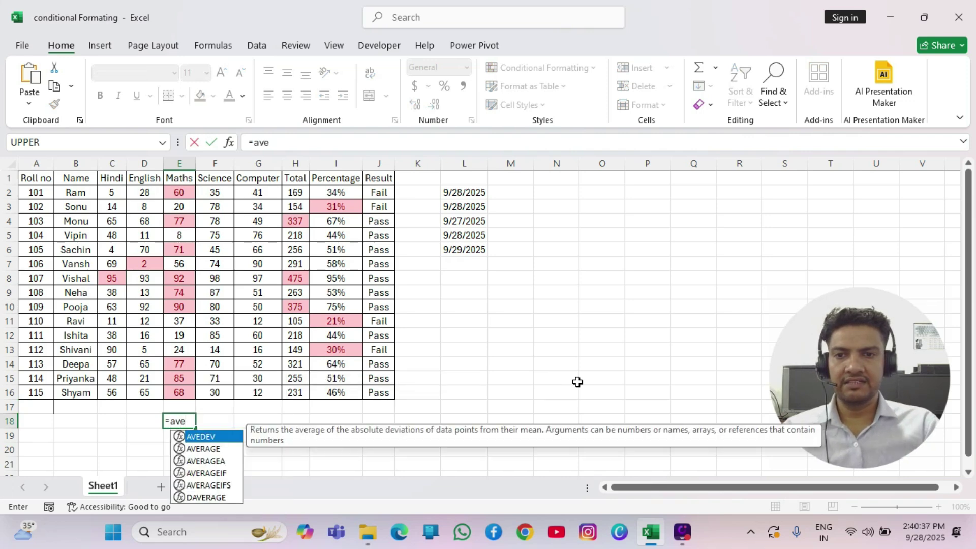
key("Down")
key("Tab")
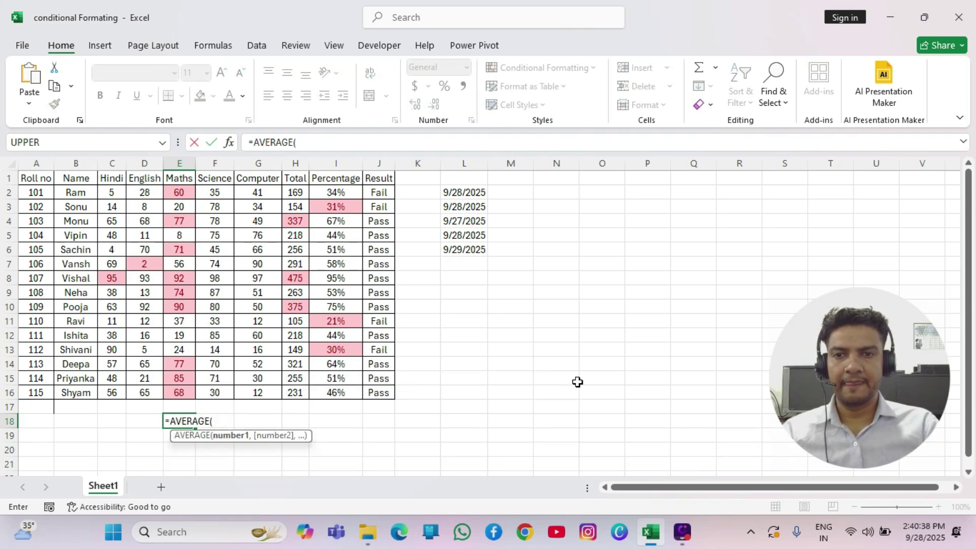
key("Up")
key("Up")
key("shift+Up")
key("ctrl+shift+Up")
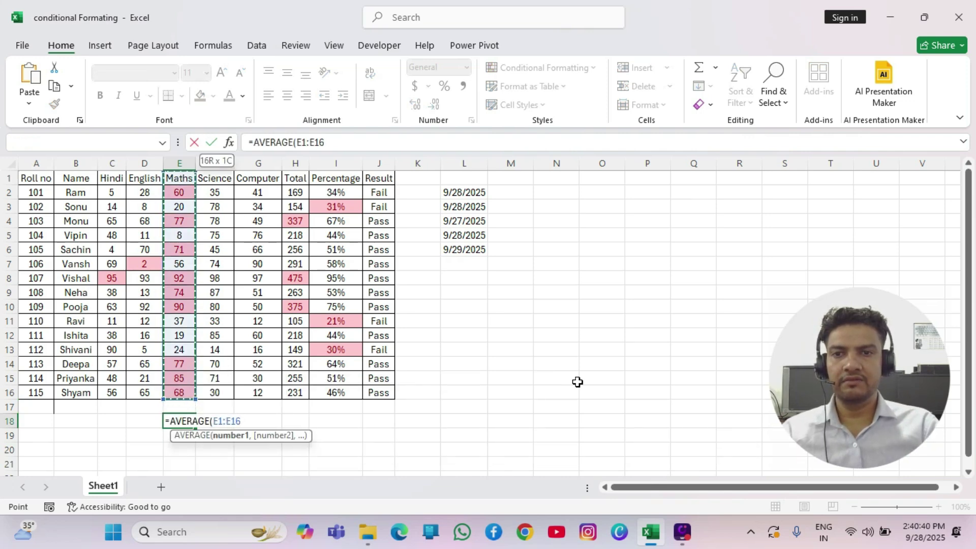
key("shift+Down")
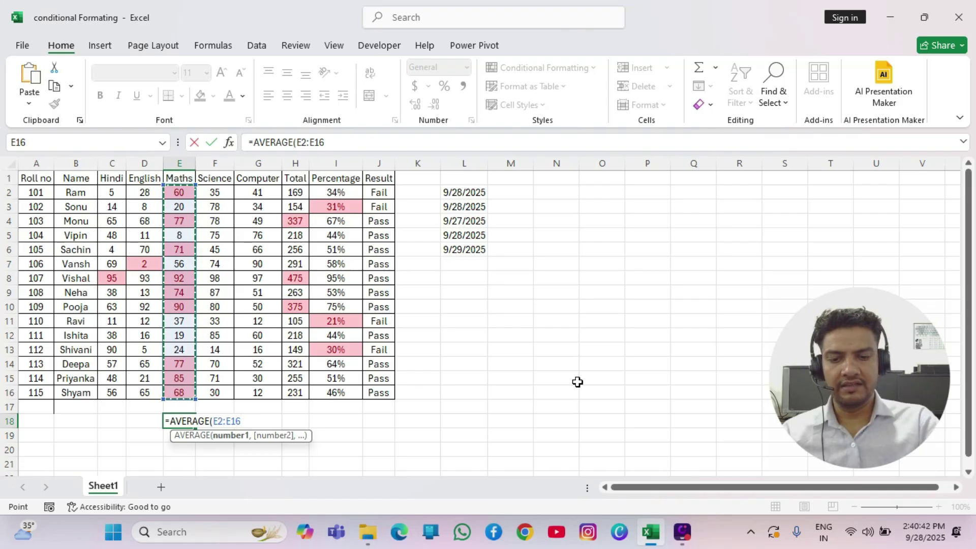
type(")")
key("Return")
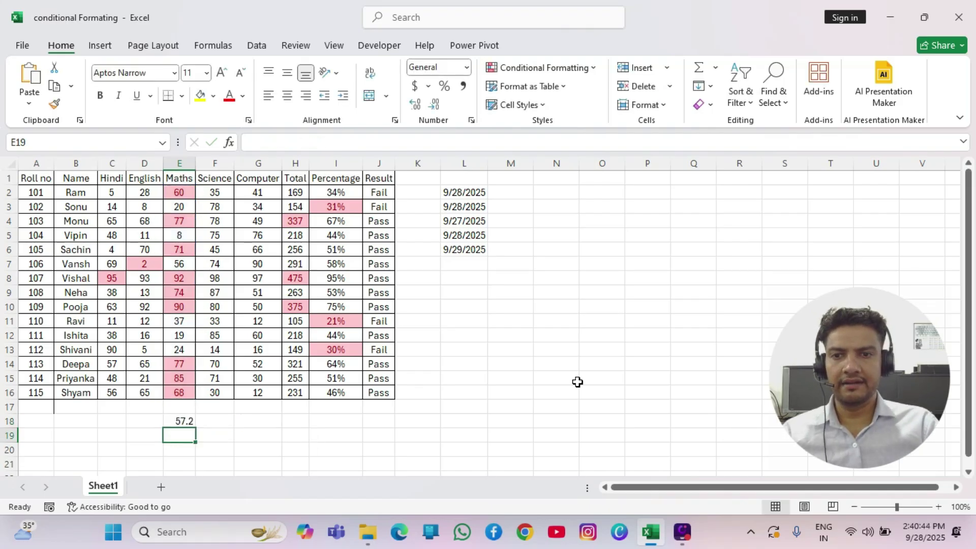
Step: Compare the highlighted Maths marks in column E with the calculated average in E18
key("Up")
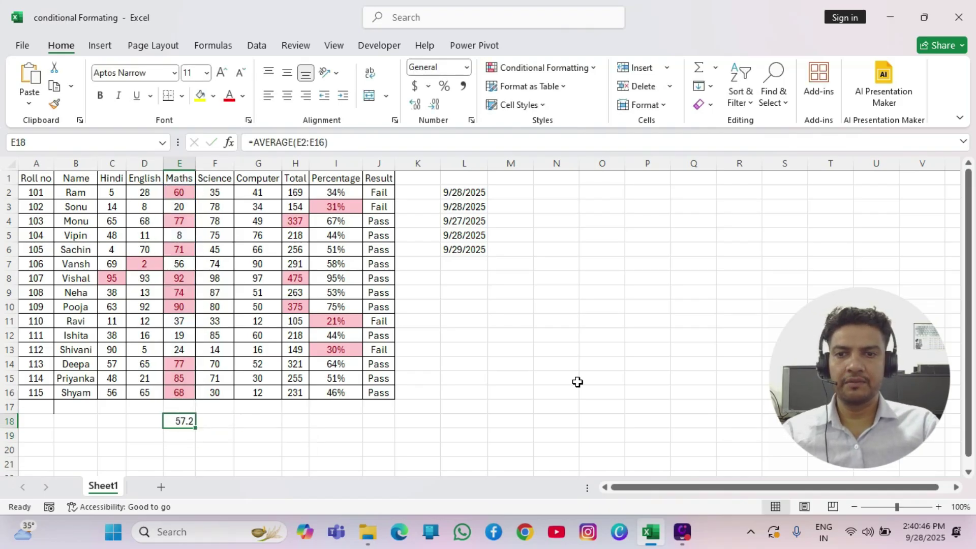
key("Up")
key("Up")
key("Up")
key("Up")
key("Up")
key("Up")
key("Up")
key("Up")
key("Up")
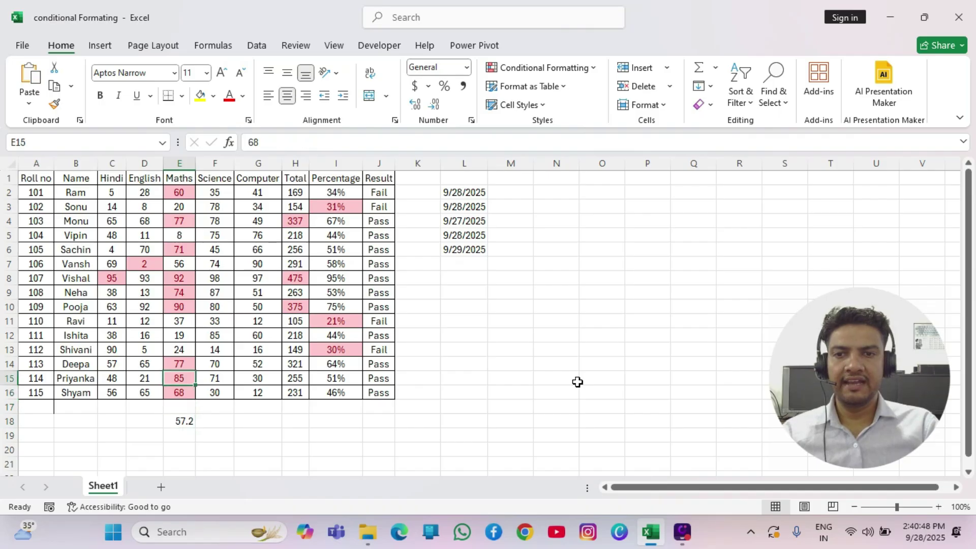
key("Up")
key("Up")
key("Up")
key("Up")
key("Up")
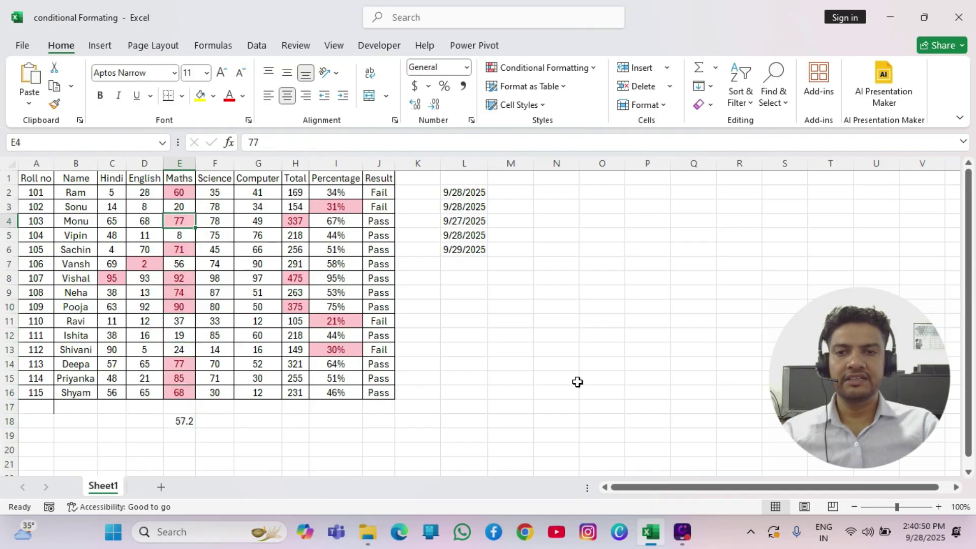
key("Up")
key("Up")
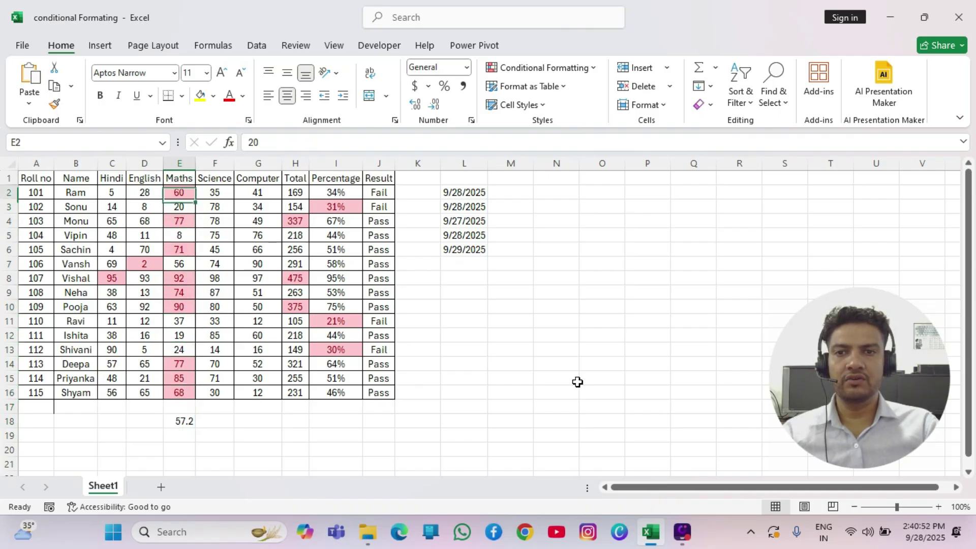
key("Down")
key("Down")
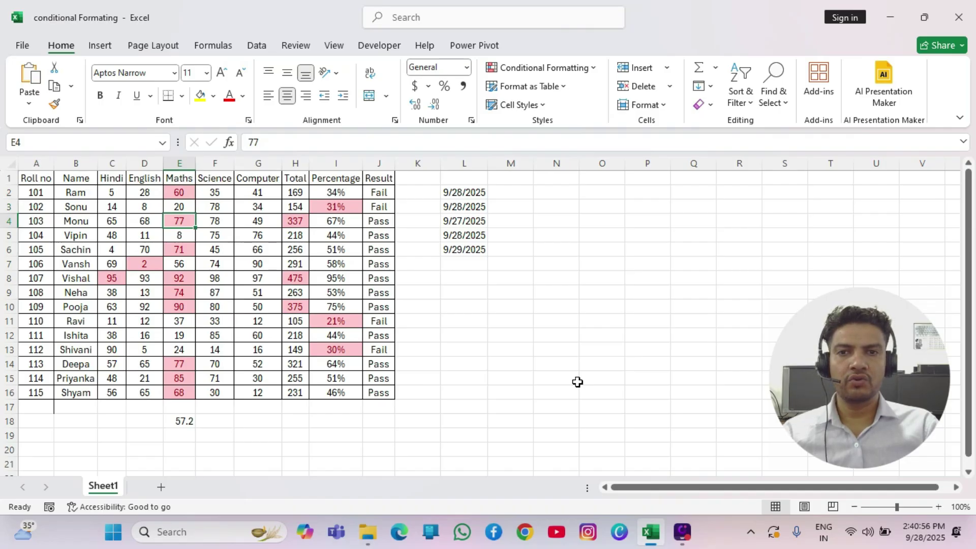
Step: Start a Below Average conditional formatting rule for the Maths marks in E2:E16
key("Up")
key("Up")
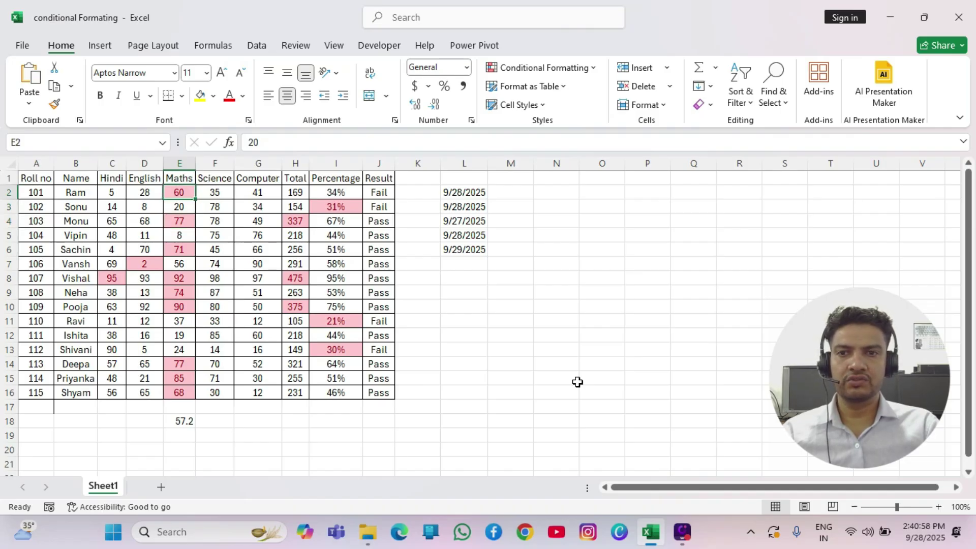
key("ctrl+shift+Down")
key("alt")
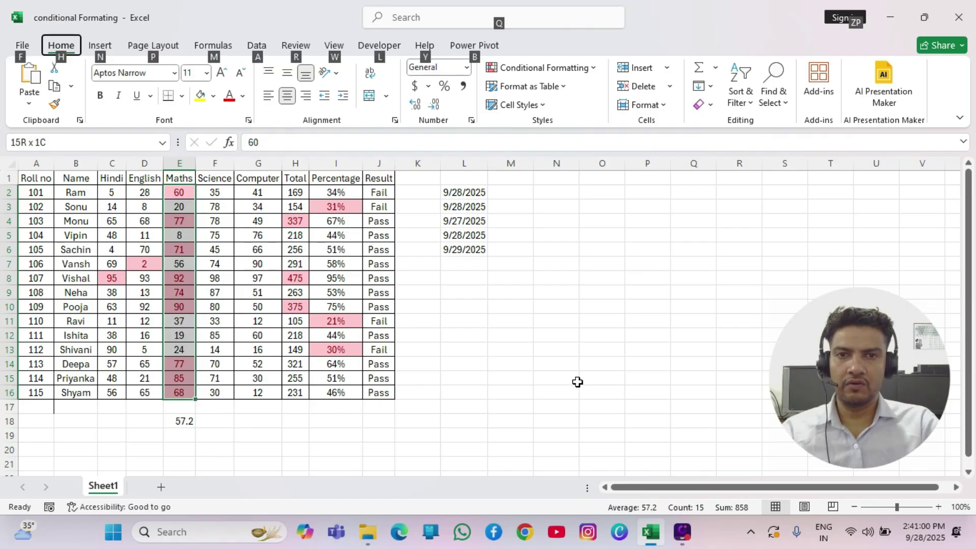
key("l")
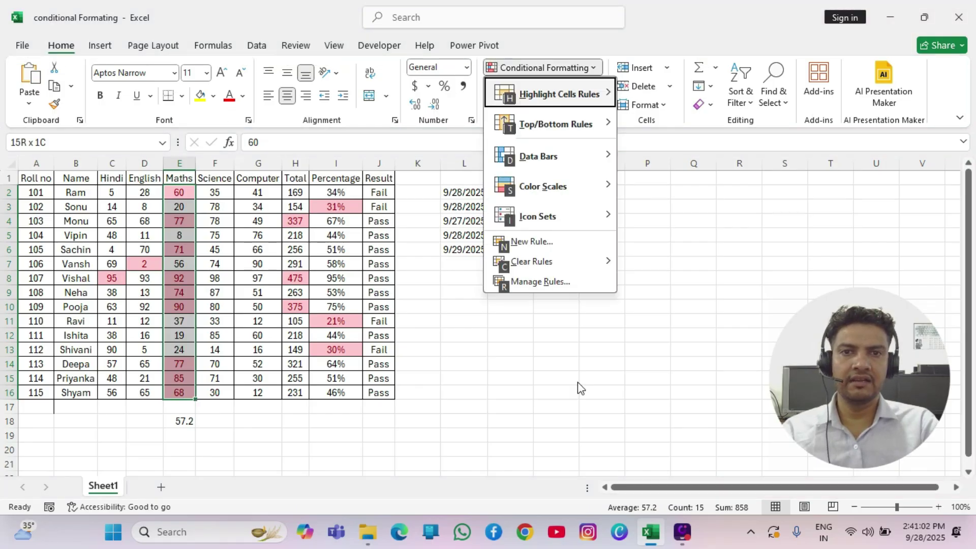
key("Down")
key("Right")
key("Down")
key("Down")
key("Down")
key("Down")
key("Down")
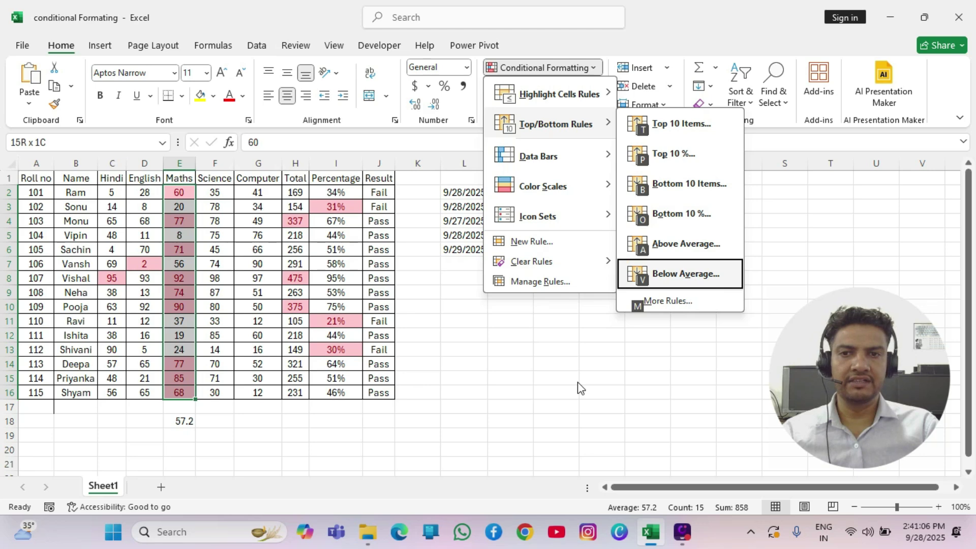
key("Return")
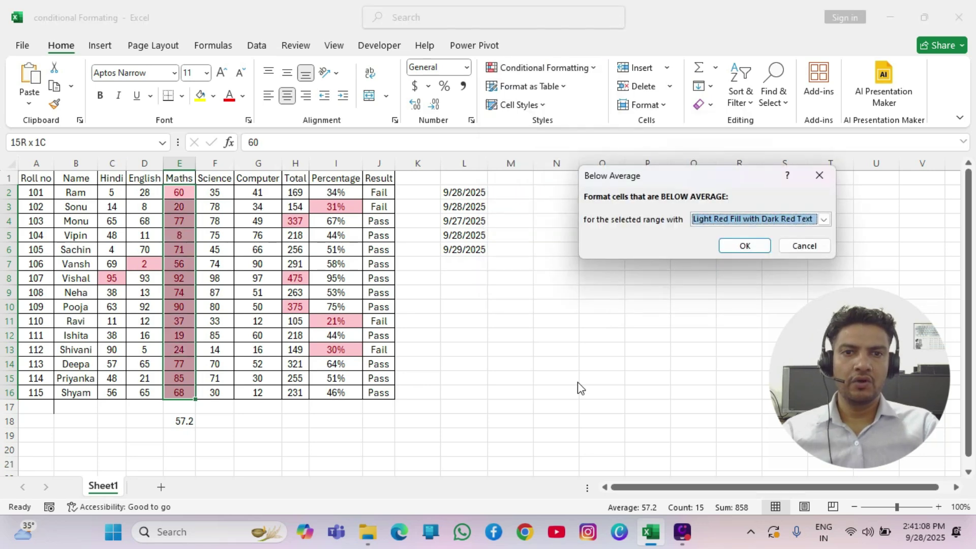
Step: Set the Below Average rule's format to Green Fill with Dark Green Text and apply it
key("alt+Down")
key("Down")
key("Down")
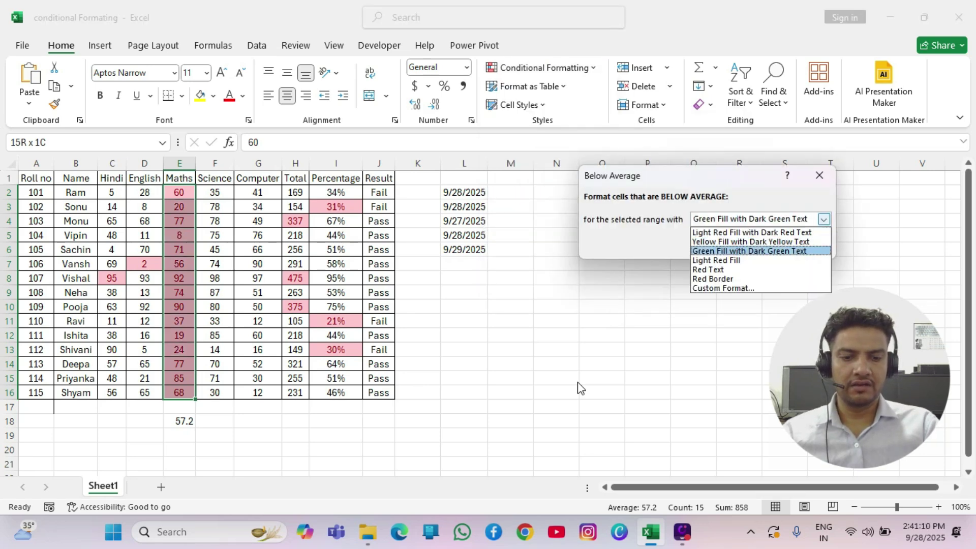
key("Return")
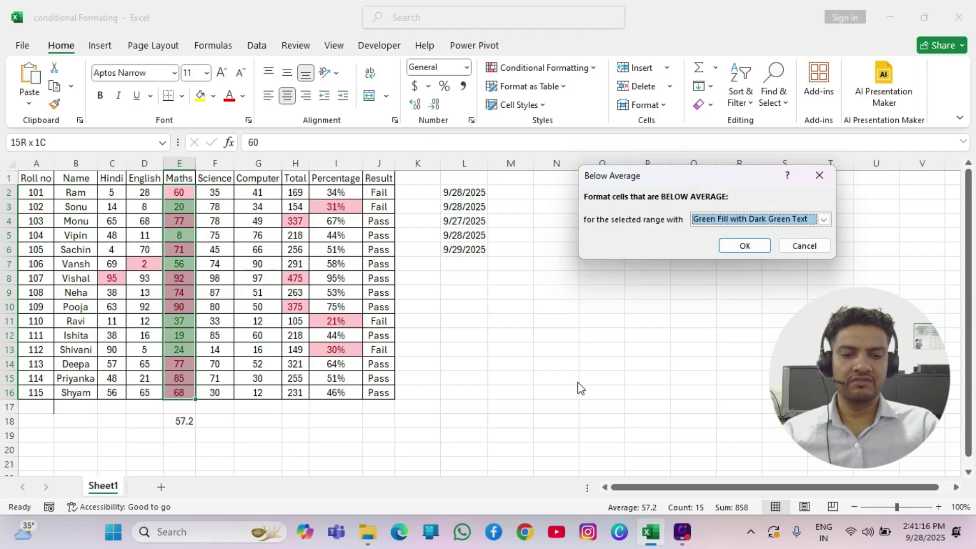
key("Return")
Step: Examine the Maths marks in column E to compare the above-average and below-average highlighting
key("Down")
key("Down")
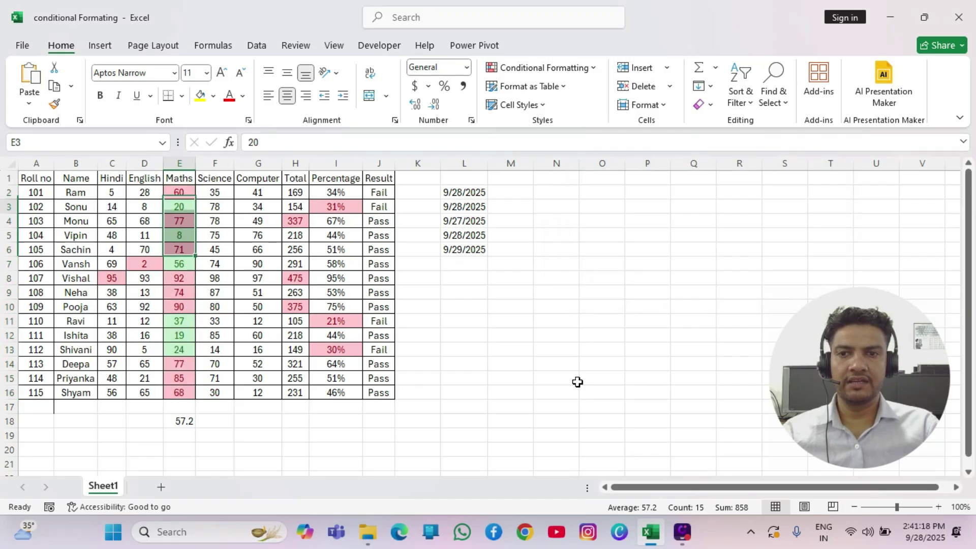
key("Up")
key("Up")
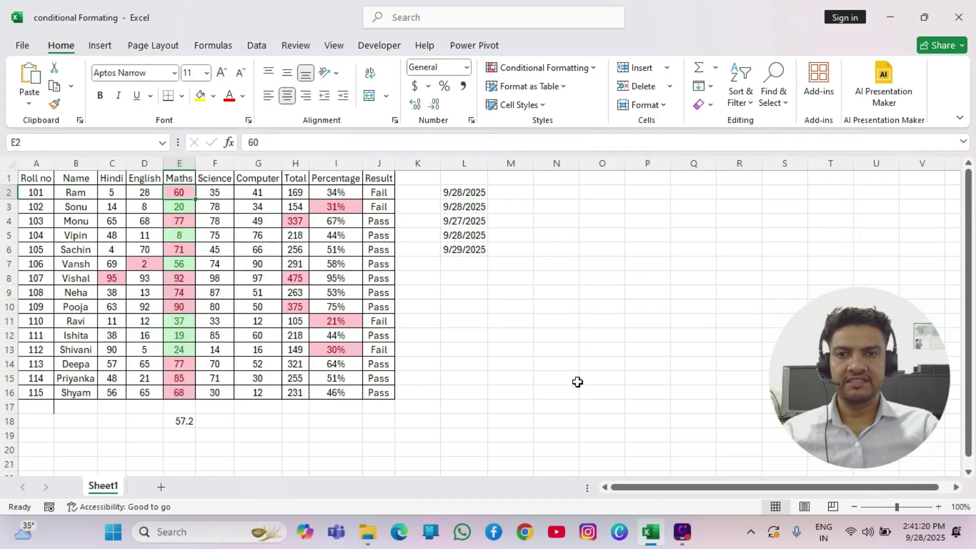
key("Down")
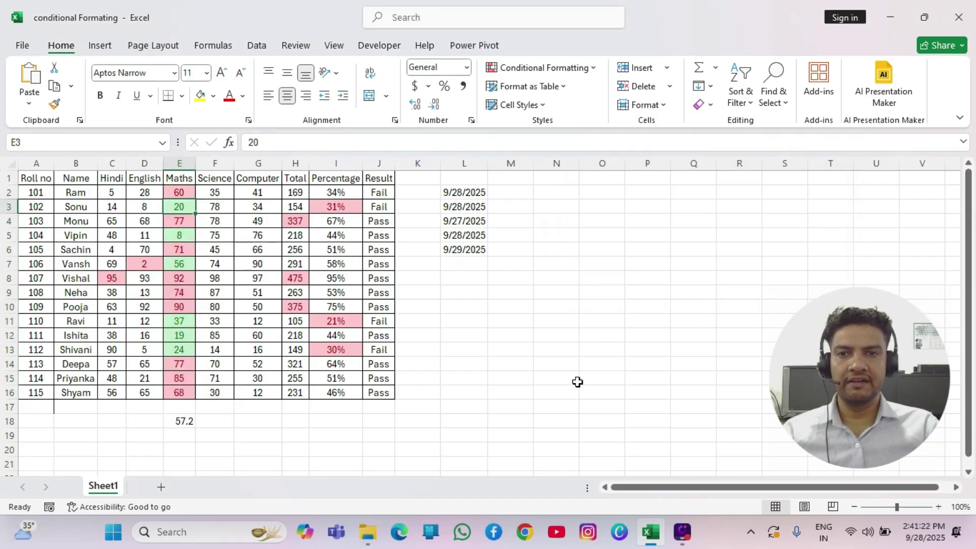
key("Down")
key("Down")
key("Down")
key("Down")
key("Down")
key("Down")
key("Down")
key("Down")
key("Down")
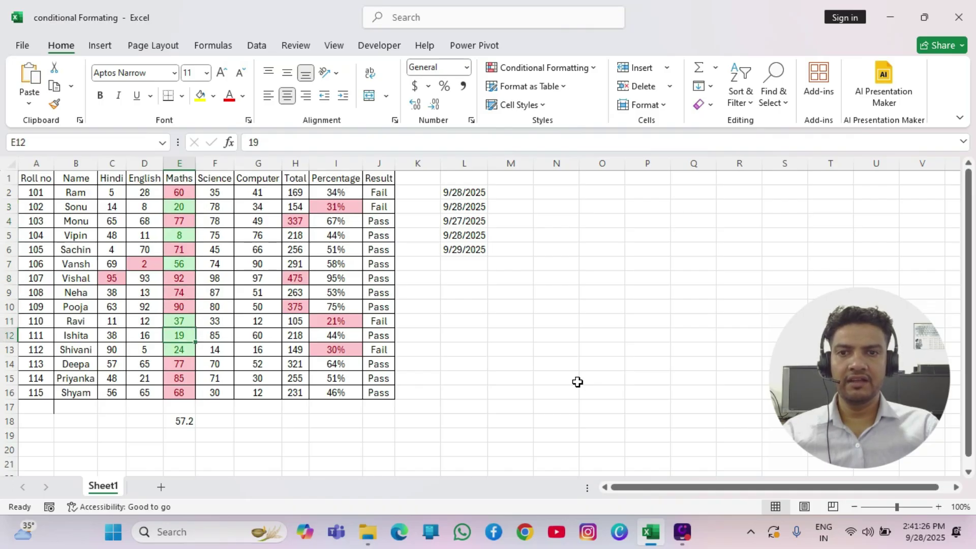
key("Up")
key("Up")
key("Up")
key("Up")
key("Up")
key("Up")
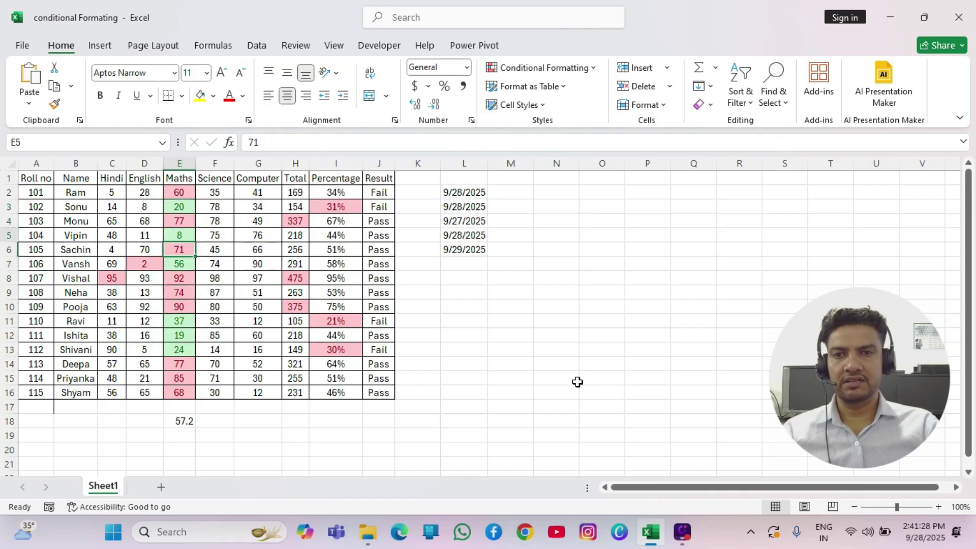
key("Up")
key("Up")
key("Up")
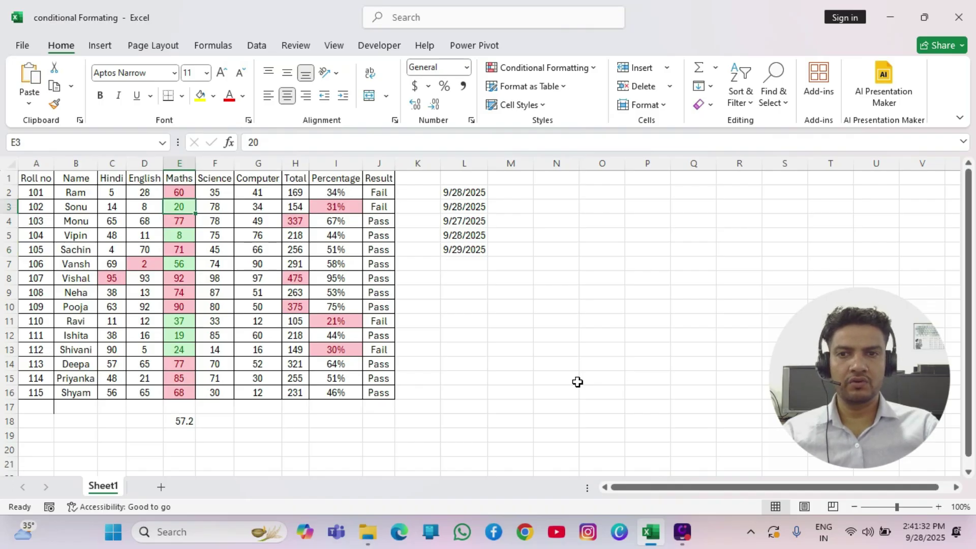
Step: Select the Science marks in F2:F16 and open the Data Bars presets for conditional formatting
key("Right")
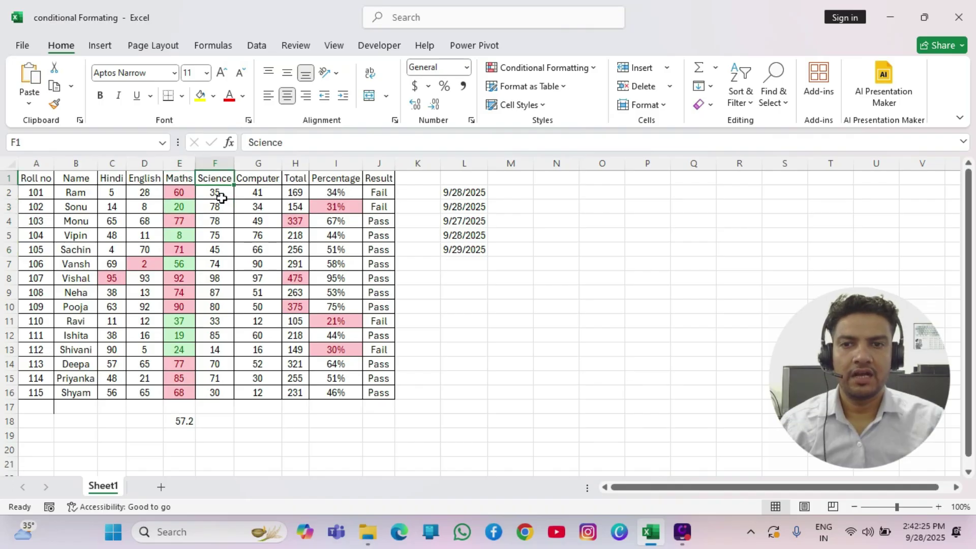
left_click(220, 195)
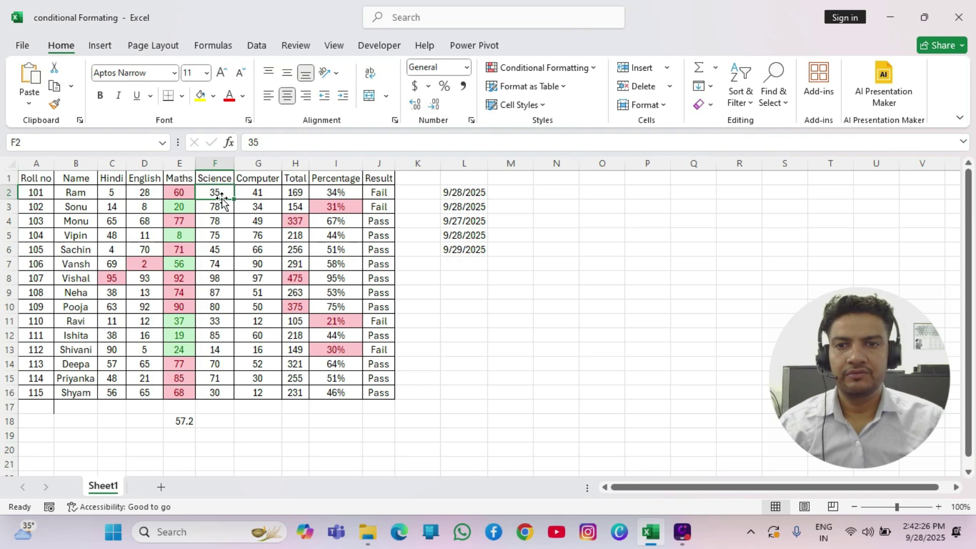
key("ctrl+shift+Down")
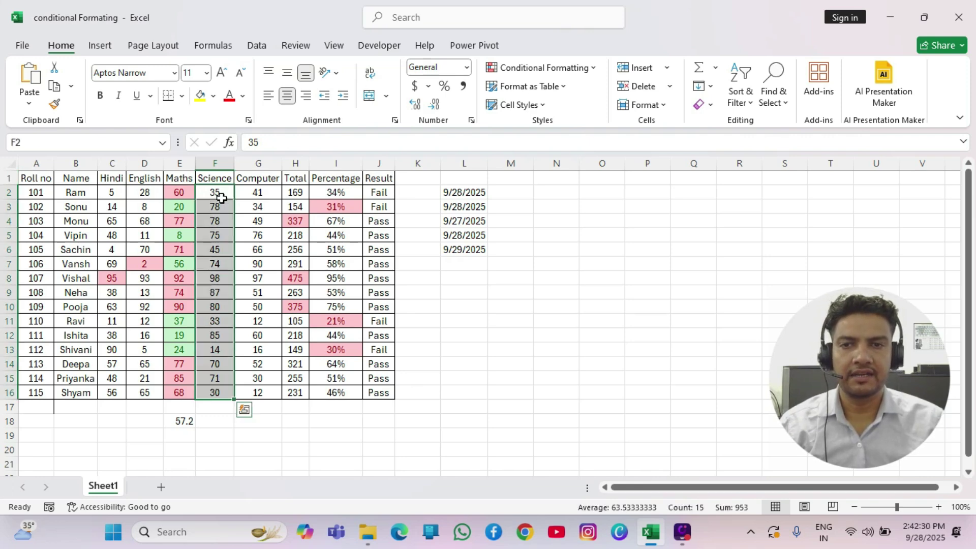
key("alt")
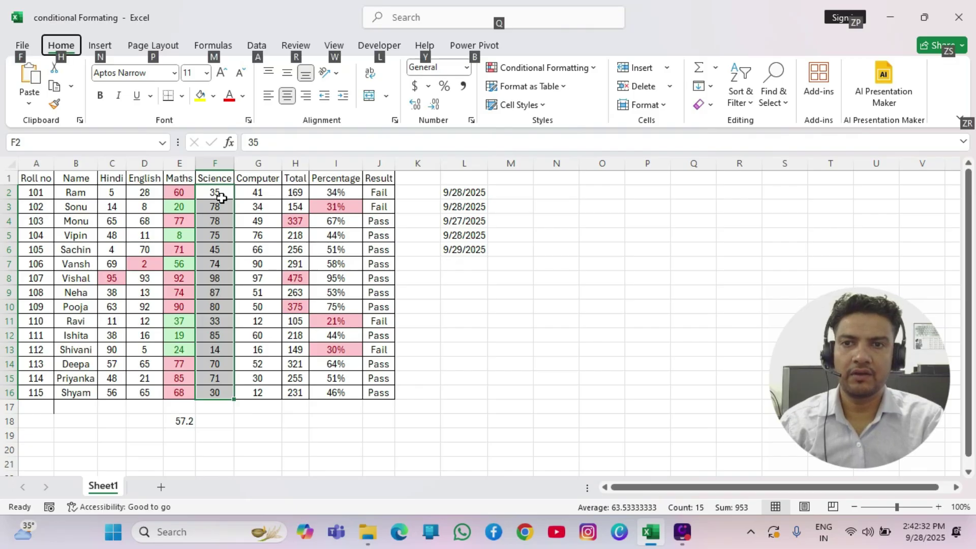
key("h")
key("l")
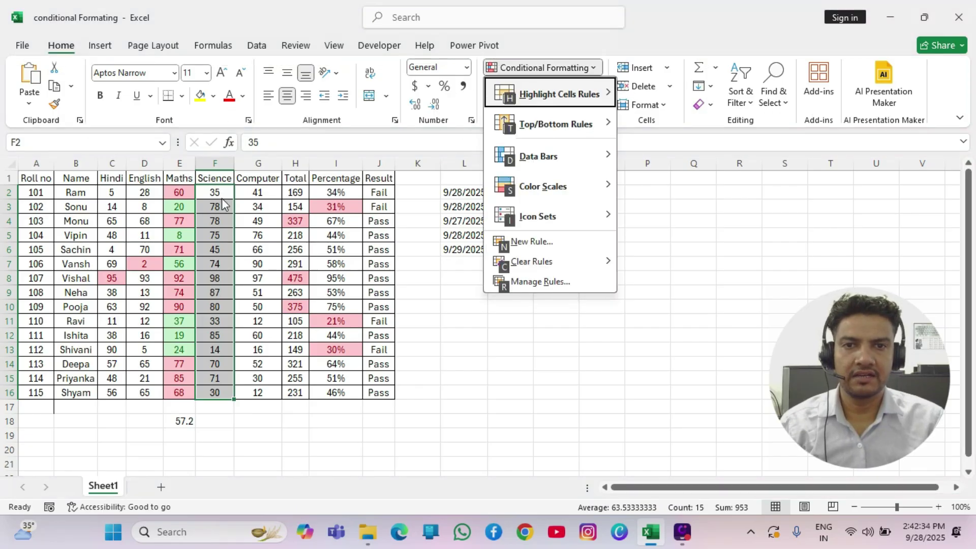
key("Down")
key("Down")
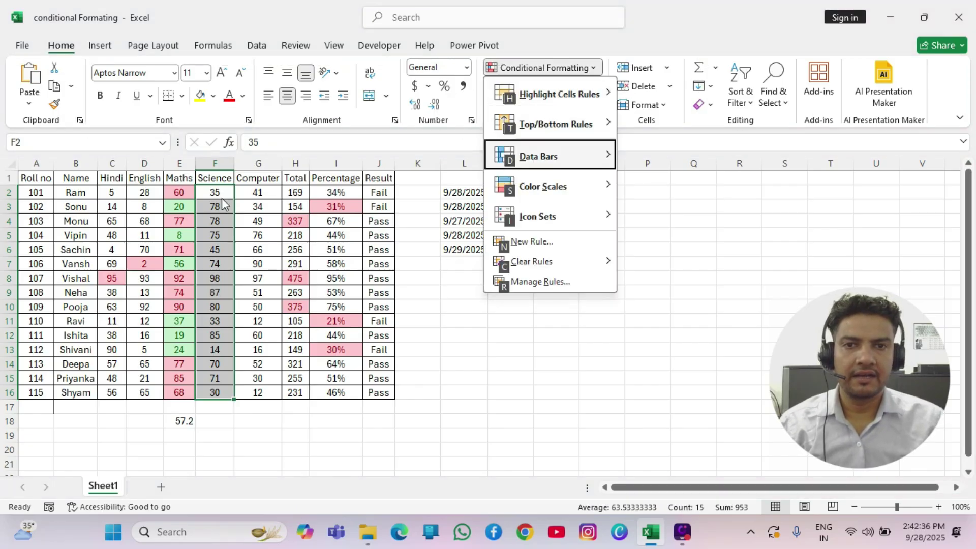
key("Right")
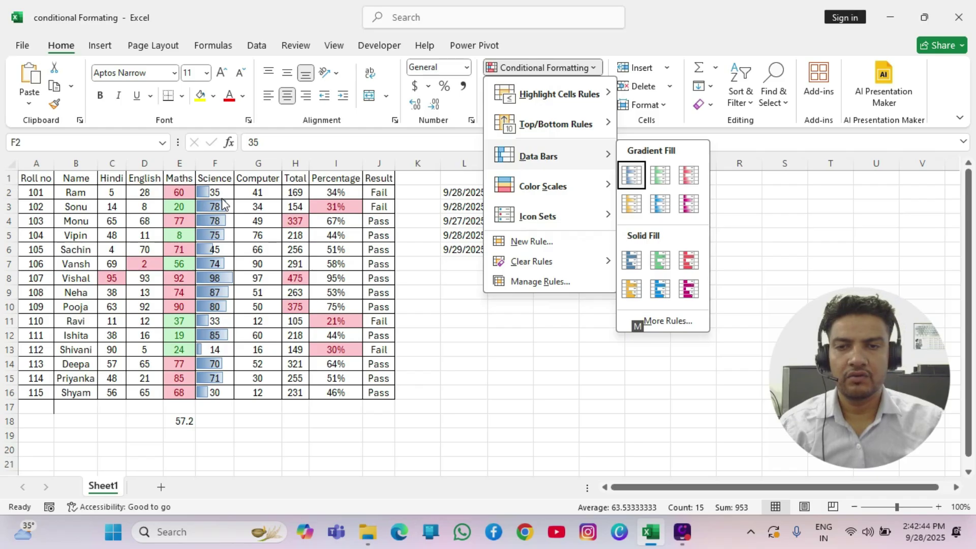
Step: Preview different Gradient Fill and Solid Fill data bar colors on the Science marks
key("Right")
key("Right")
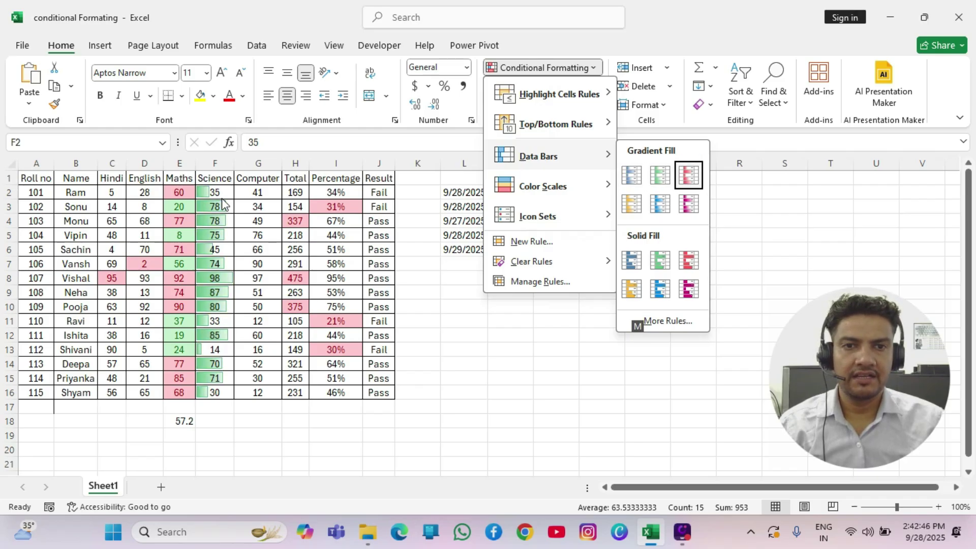
key("Right")
key("Down")
key("Left")
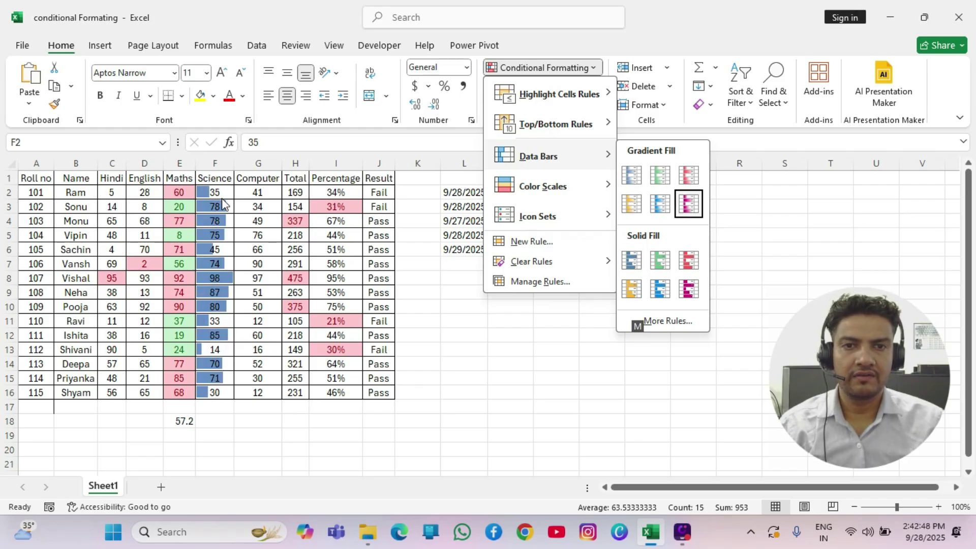
key("Right")
key("Left")
key("Up")
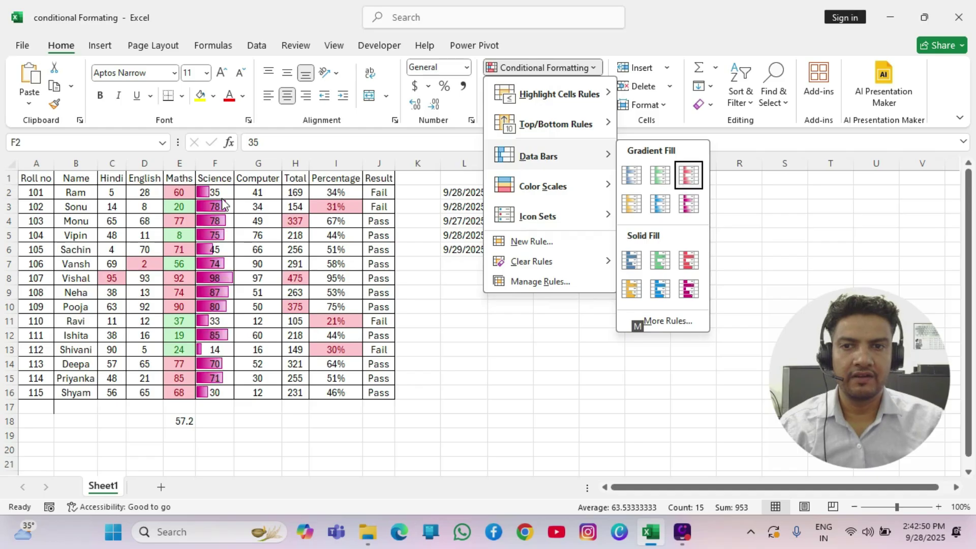
key("Left")
key("Left")
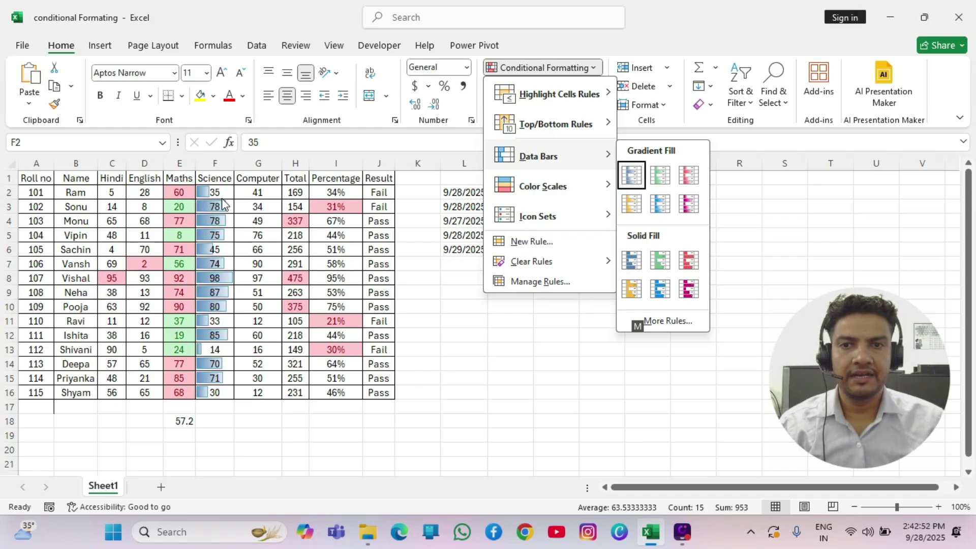
Step: Apply the blue Solid Fill data bars to the Science marks in F2:F16
key("Down")
key("Down")
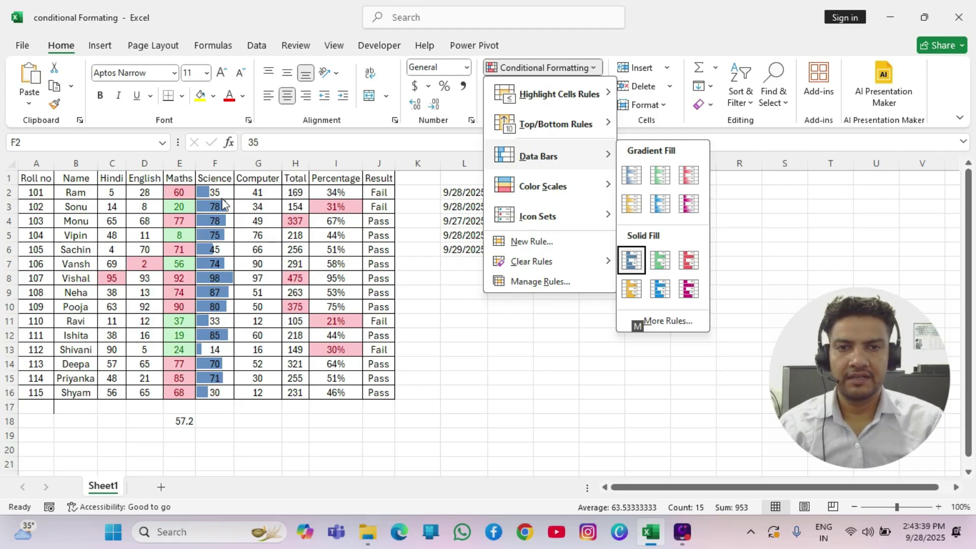
key("Return")
Step: Examine the data bar lengths against the Science marks down column F
key("Right")
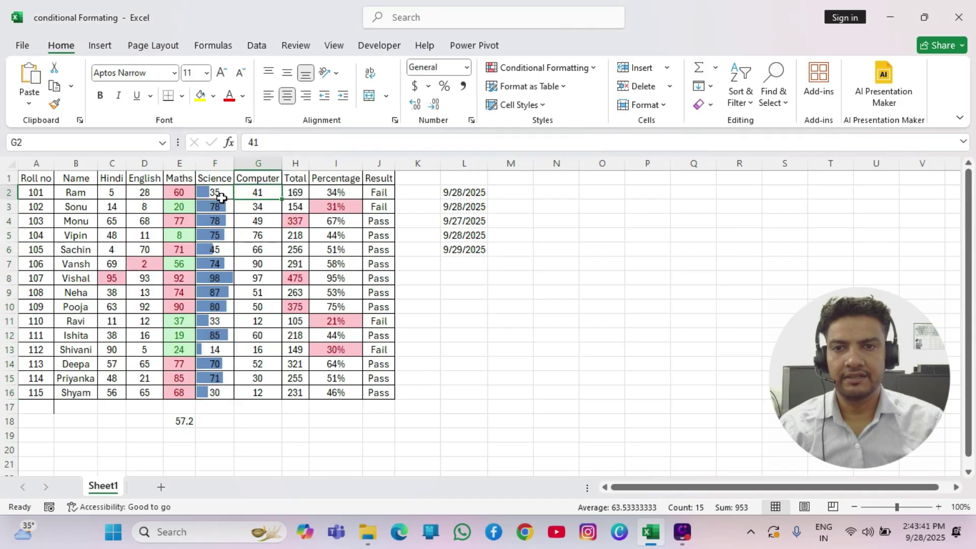
key("Left")
key("Down")
key("Down")
key("Down")
key("Down")
key("Down")
key("Down")
key("Down")
key("Down")
key("Down")
key("Down")
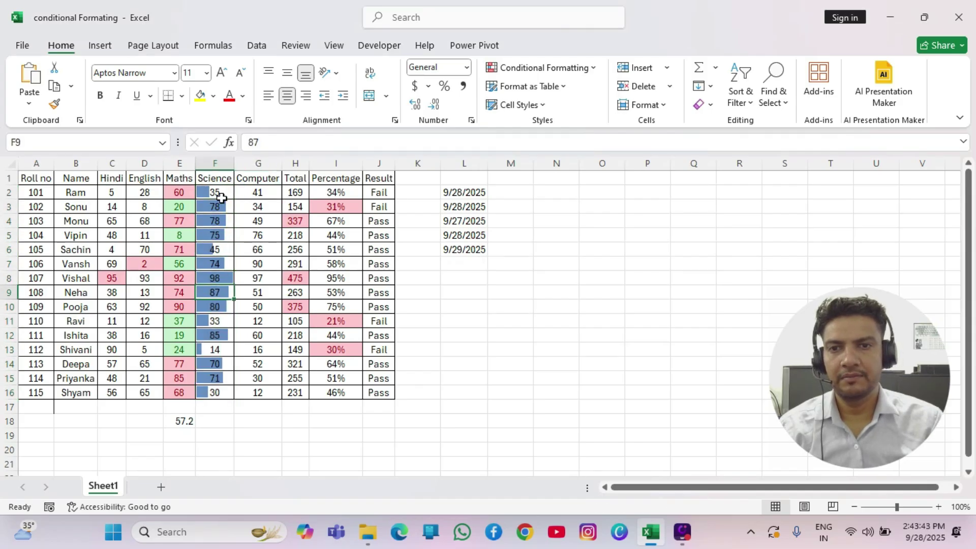
key("Up")
key("Up")
key("Up")
key("Up")
key("Up")
key("Up")
key("Up")
key("Up")
key("Up")
key("Up")
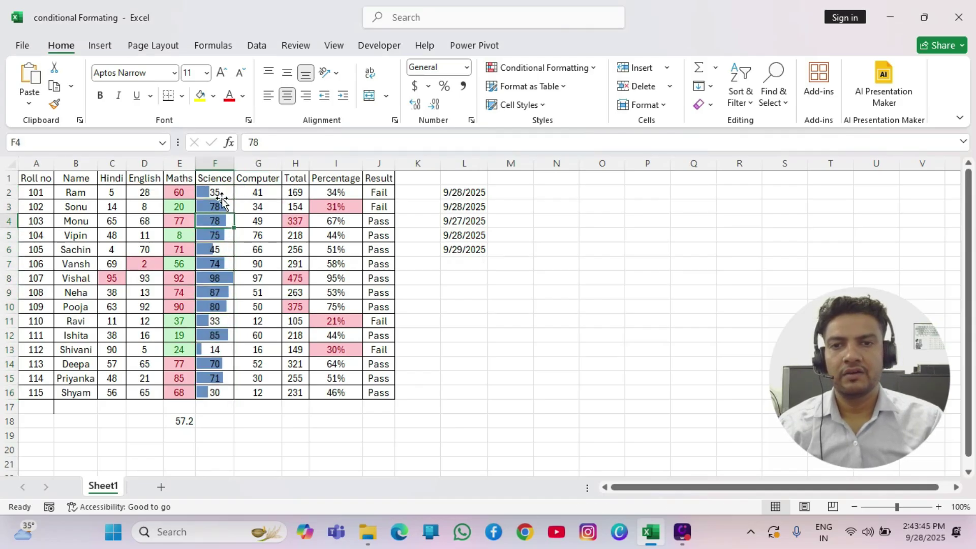
Step: Select the Computer marks in G2:G16 and open the Color Scales presets for conditional formatting
key("Right")
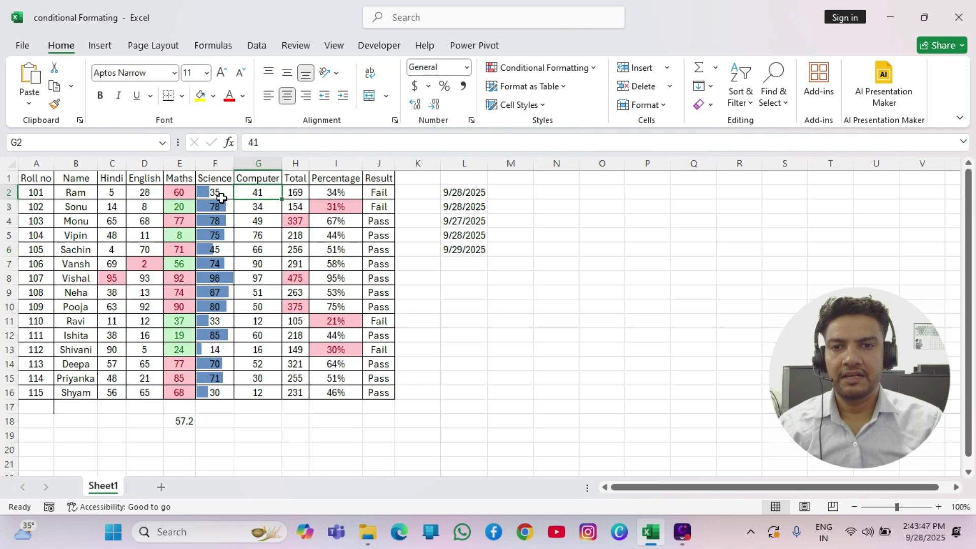
key("ctrl+shift+Down")
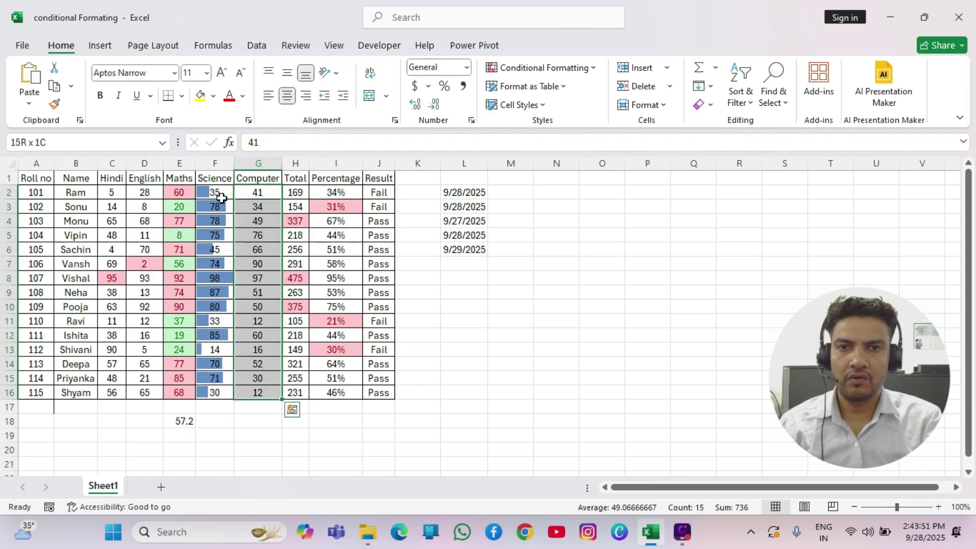
key("alt")
key("h")
key("l")
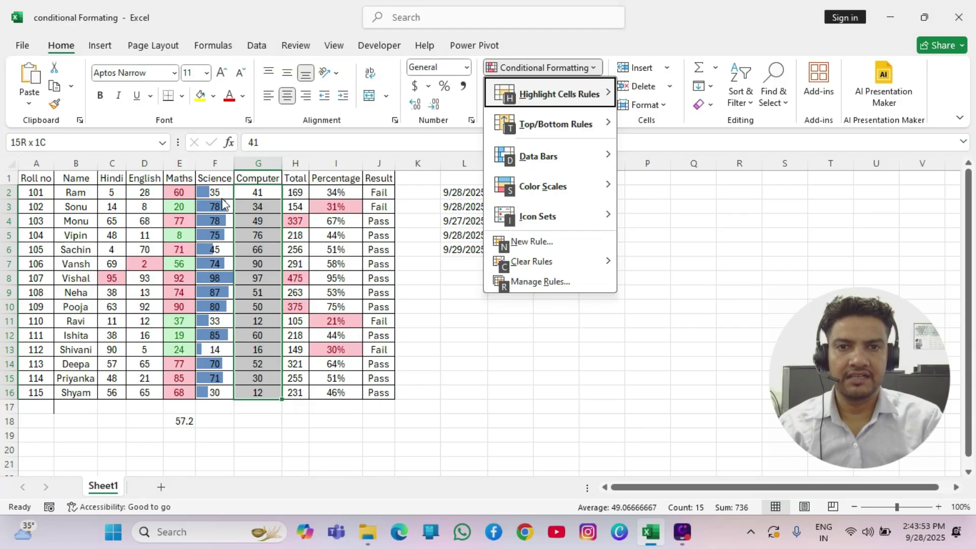
key("Down")
key("Down")
key("Down")
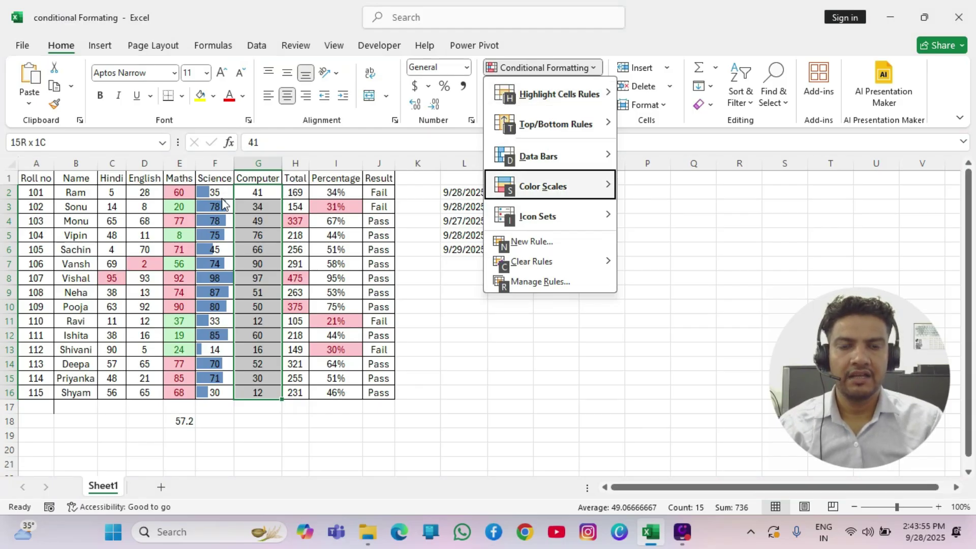
key("Right")
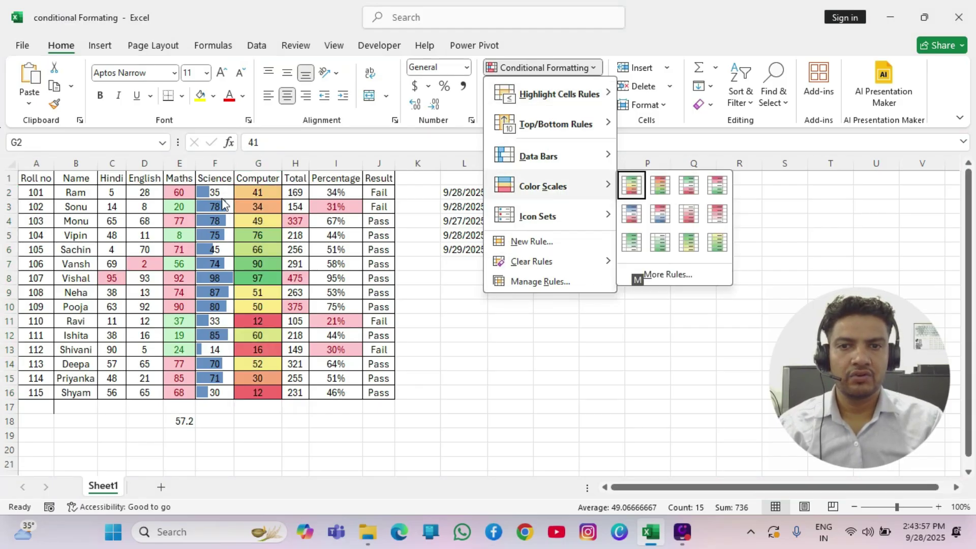
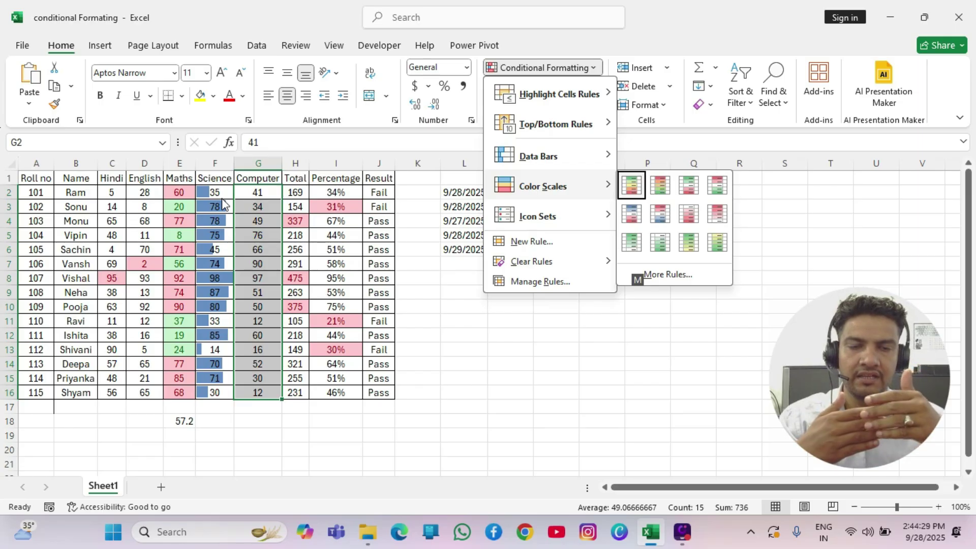
Step: Preview different two-color and three-color scale presets on the Computer marks
key("Right")
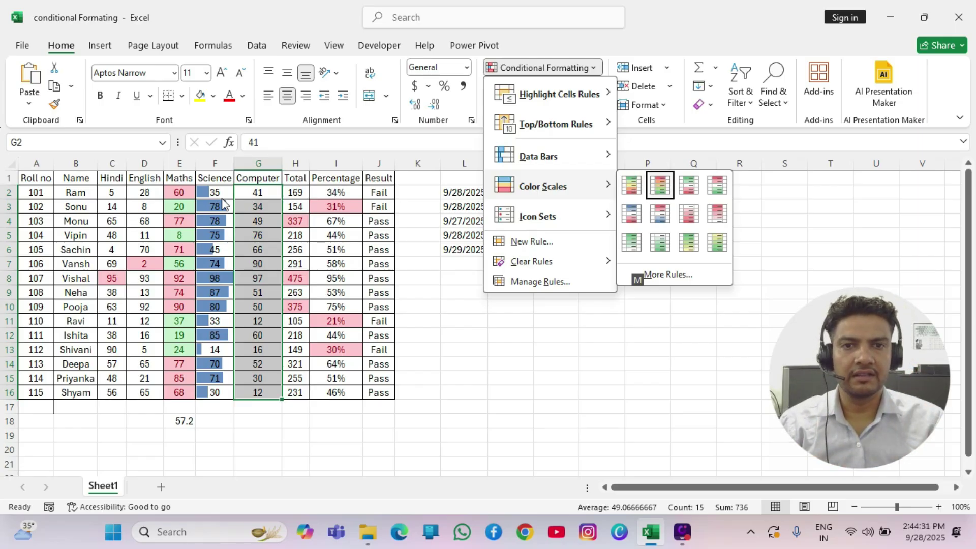
key("Right")
key("Right")
key("Down")
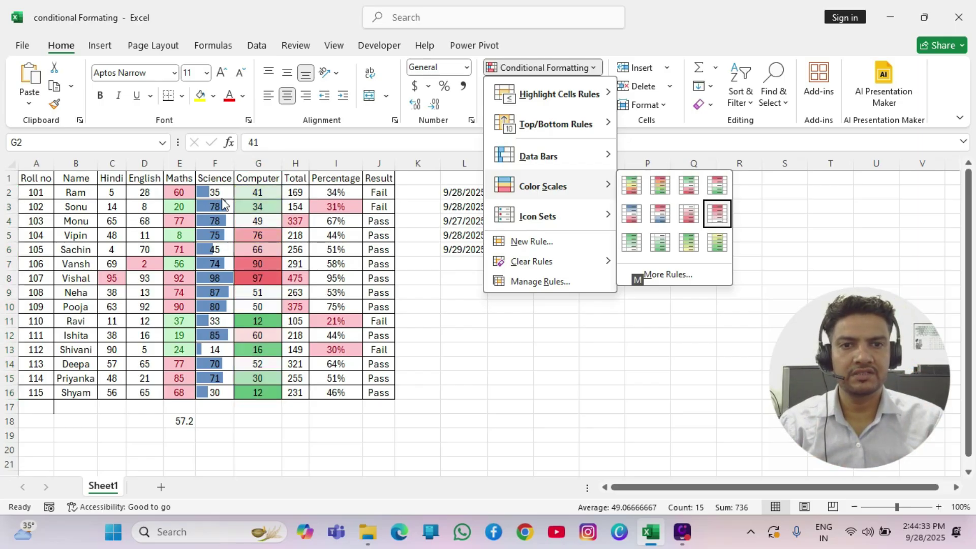
key("Left")
key("Left")
key("Left")
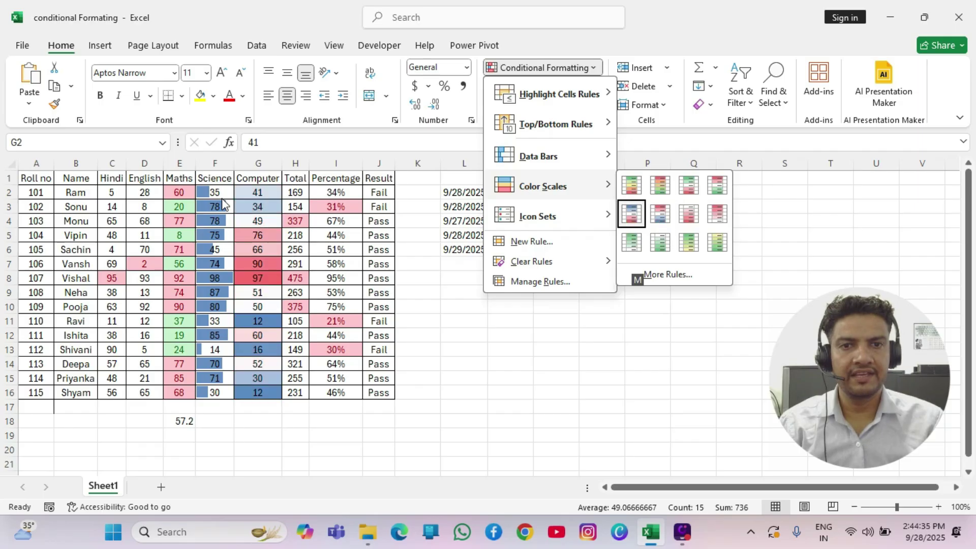
key("Down")
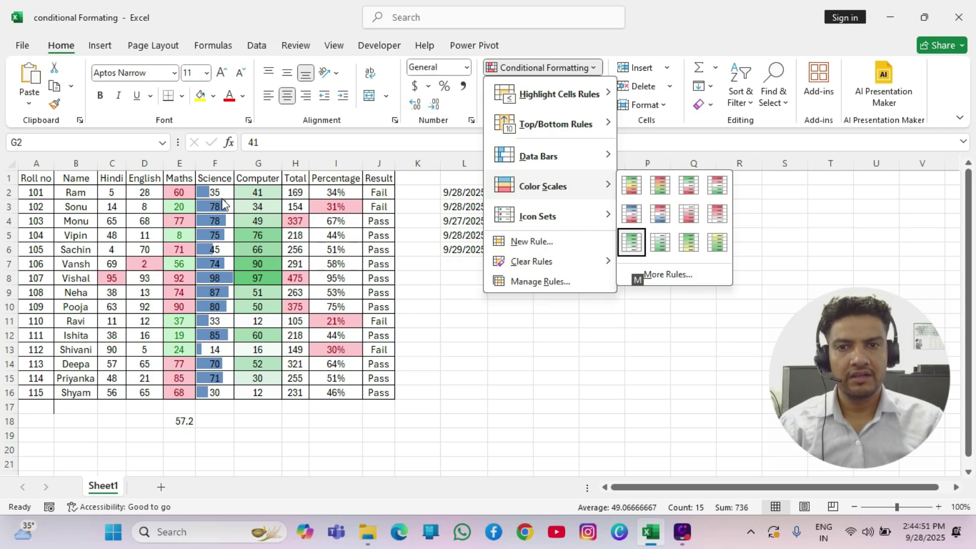
key("Right")
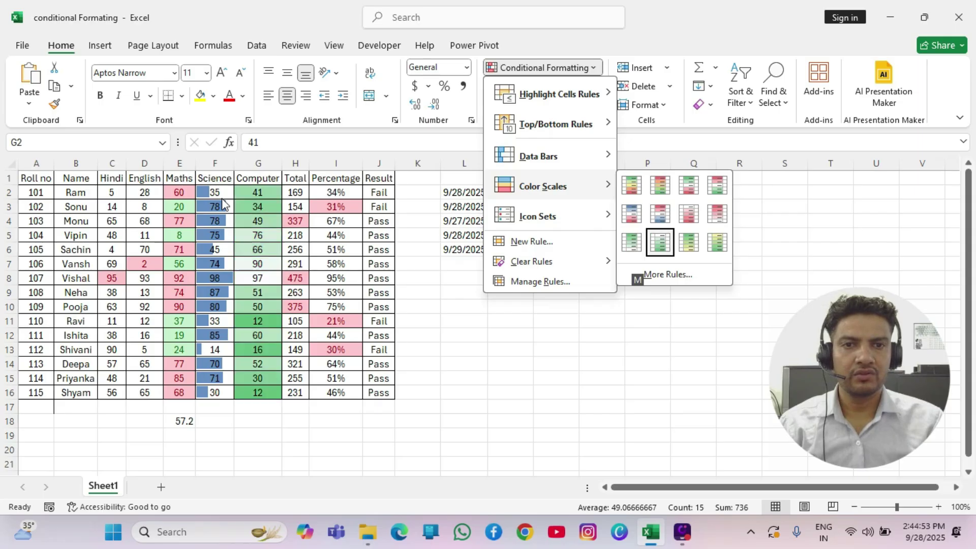
key("Right")
key("Right")
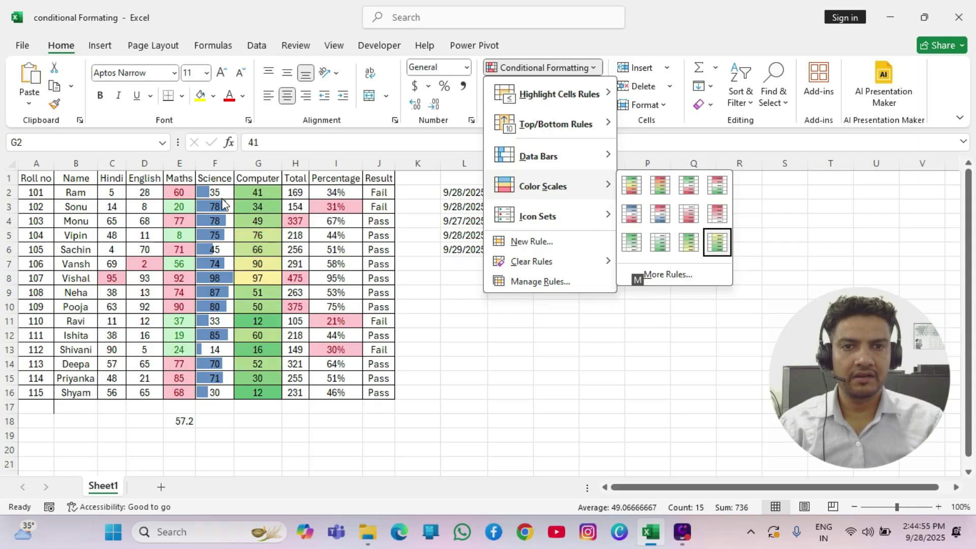
key("Up")
key("Up")
key("Left")
key("Down")
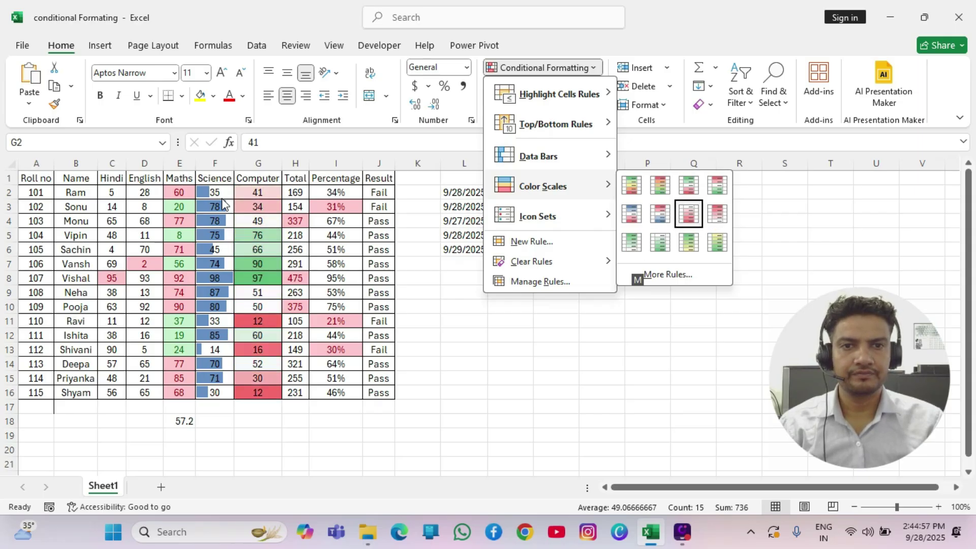
key("Down")
key("Up")
key("Up")
key("Left")
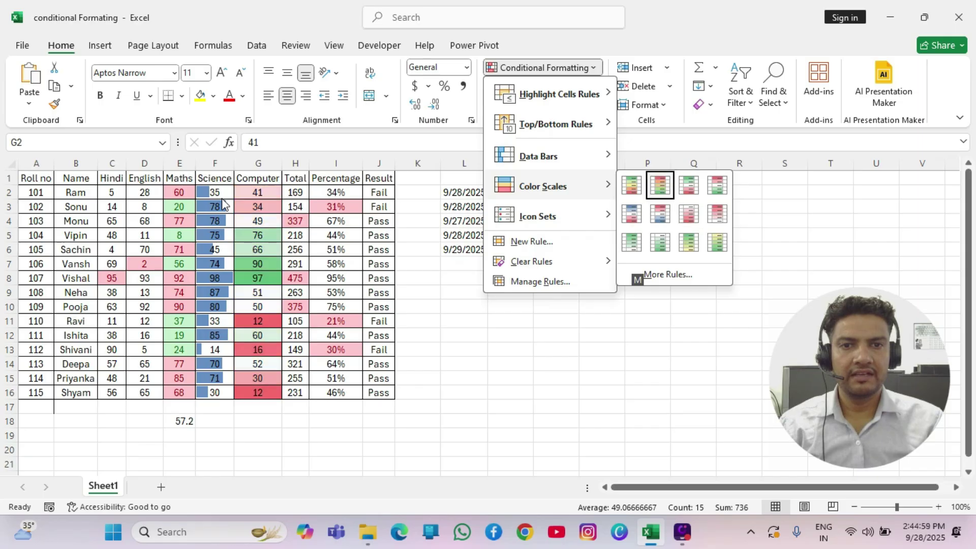
key("Down")
key("Down")
key("Down")
key("Up")
key("Up")
key("Up")
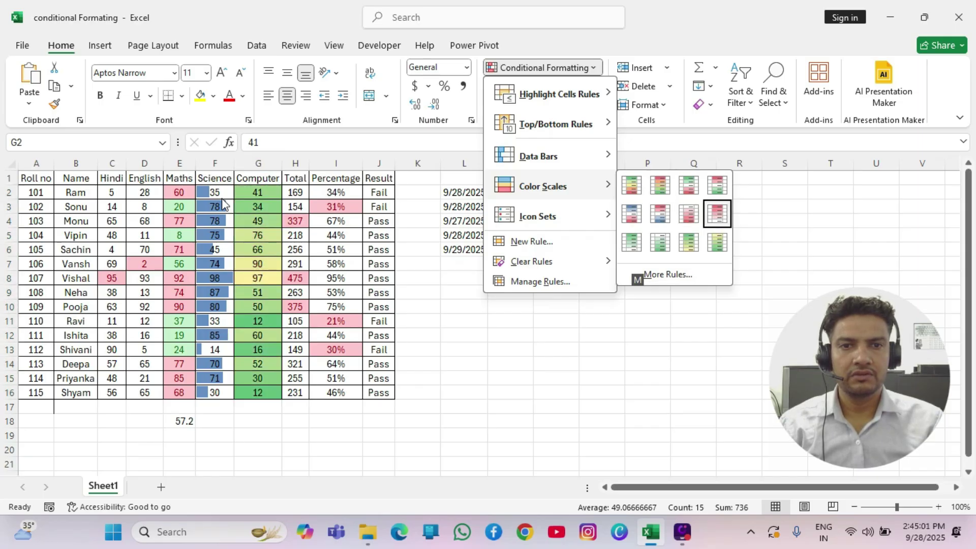
Step: Apply the Green-Yellow-Red color scale to the Computer marks in G2:G16
key("Left")
key("Left")
key("Left")
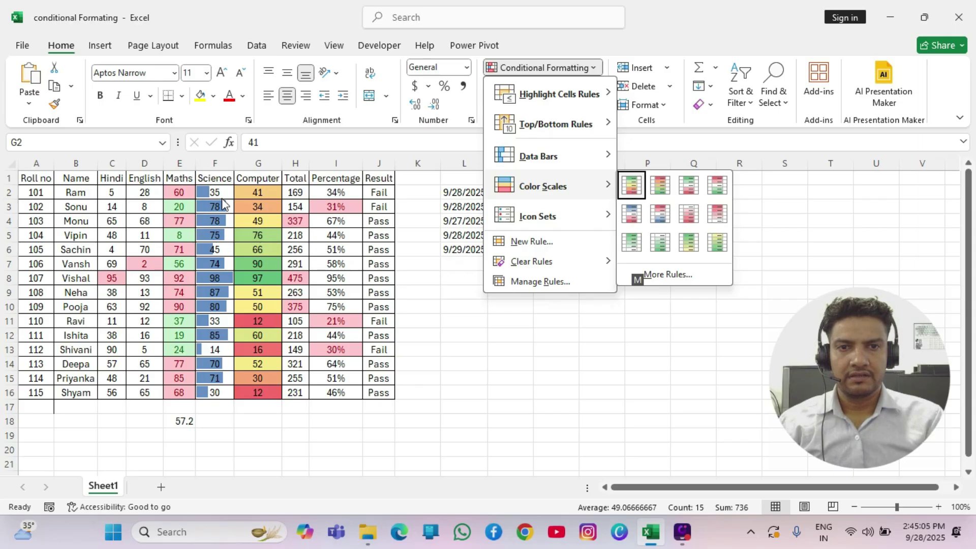
key("Return")
Step: Examine the color scale shading against the Computer marks down column G
key("Down")
key("Down")
key("Down")
key("Down")
key("Down")
key("Down")
key("Down")
key("Down")
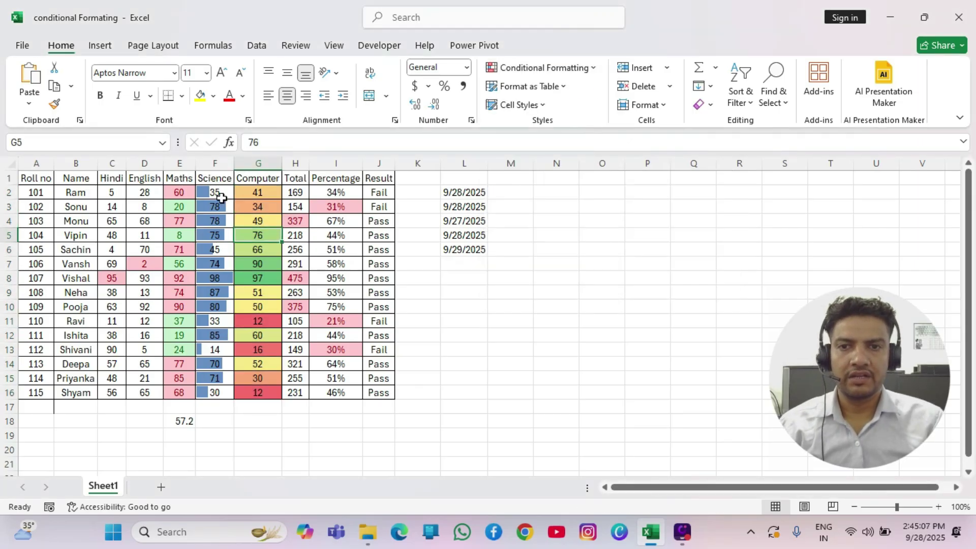
key("Down")
key("Down")
key("Down")
key("Down")
key("Down")
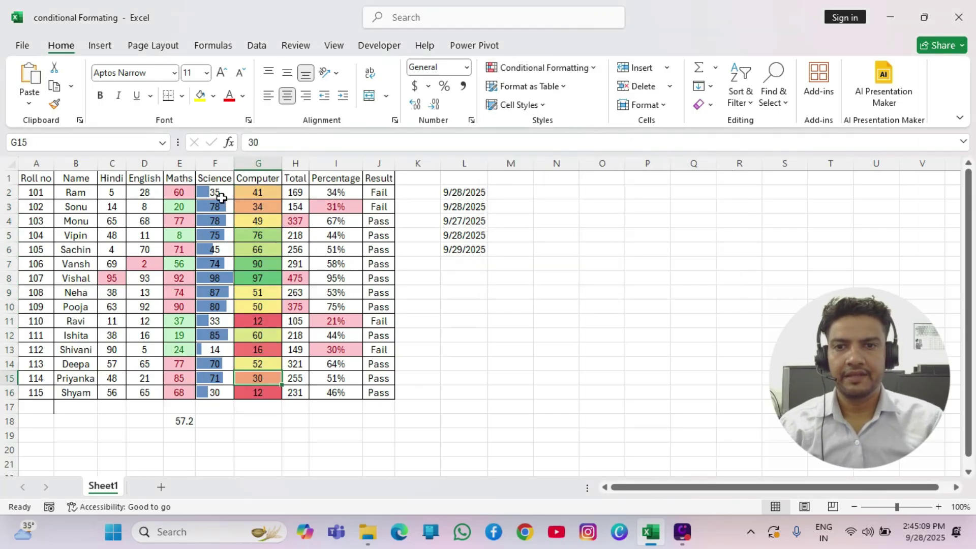
Step: Select the percentages in I2:I16 and open the Icon Sets presets for conditional formatting
key("Right")
key("Up")
key("Up")
key("Up")
key("Right")
key("Up")
key("Up")
key("Up")
key("Up")
key("Up")
key("Up")
key("Up")
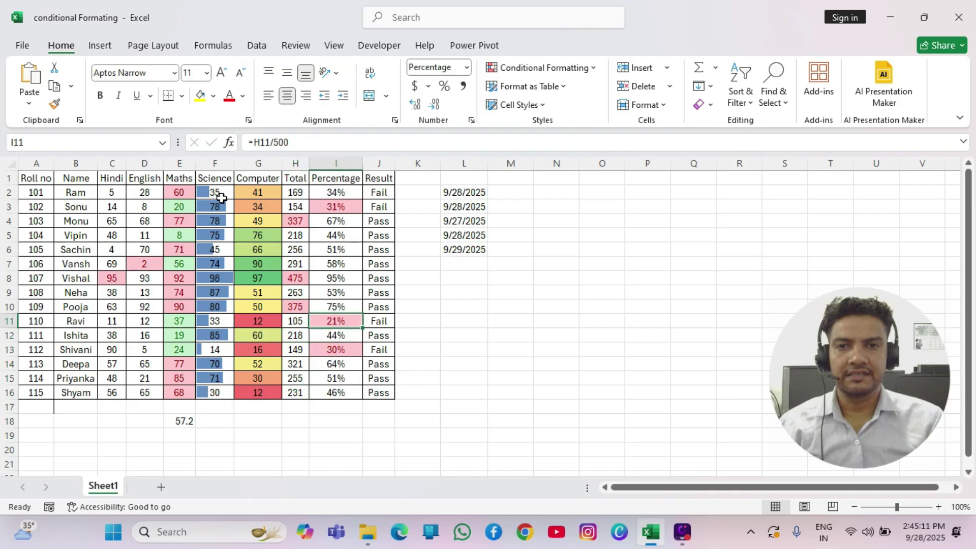
key("Up")
key("Up")
key("Up")
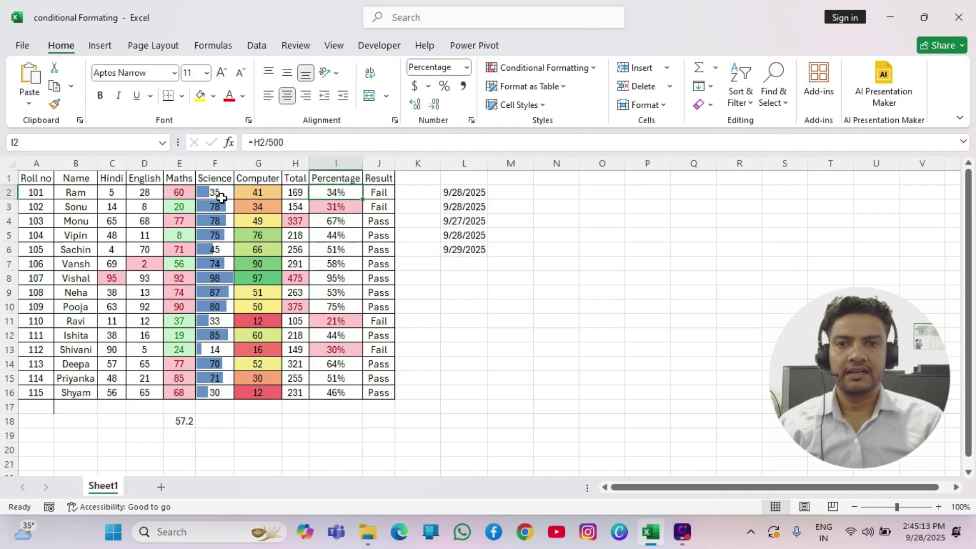
key("ctrl+shift+Down")
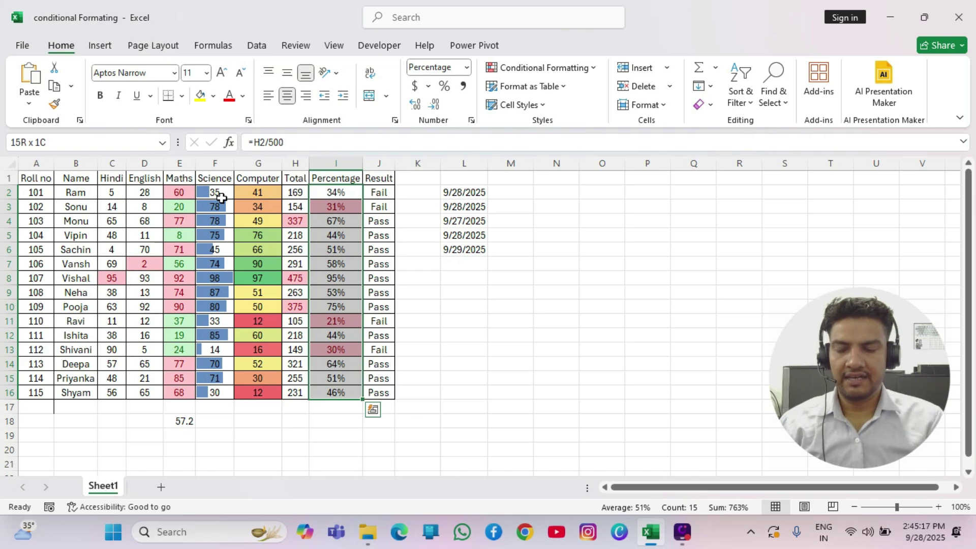
key("alt")
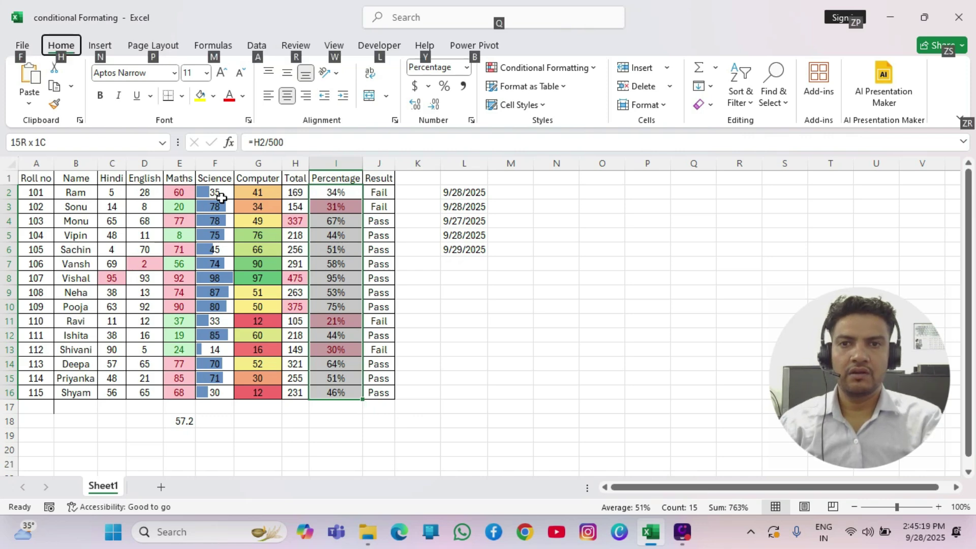
key("h")
key("l")
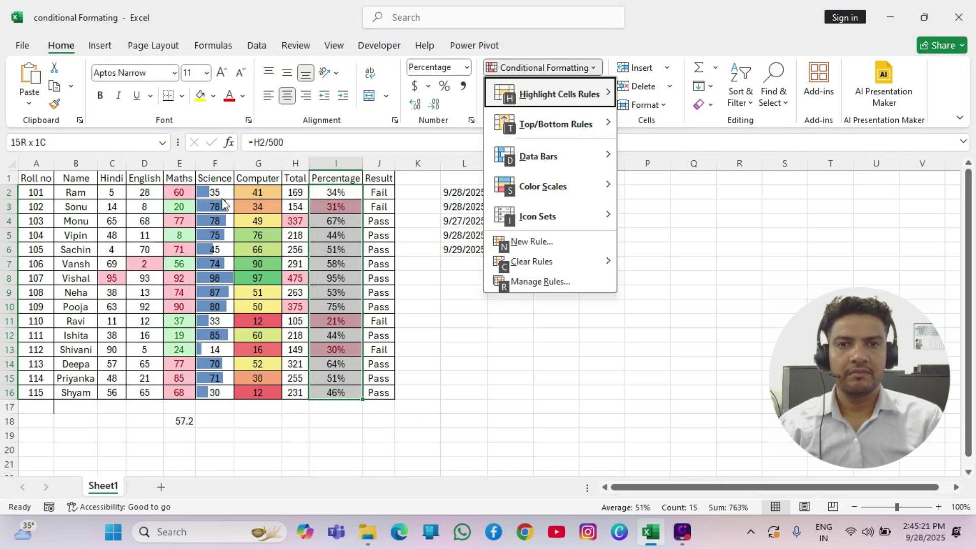
key("Down")
key("Down")
key("Down")
key("Down")
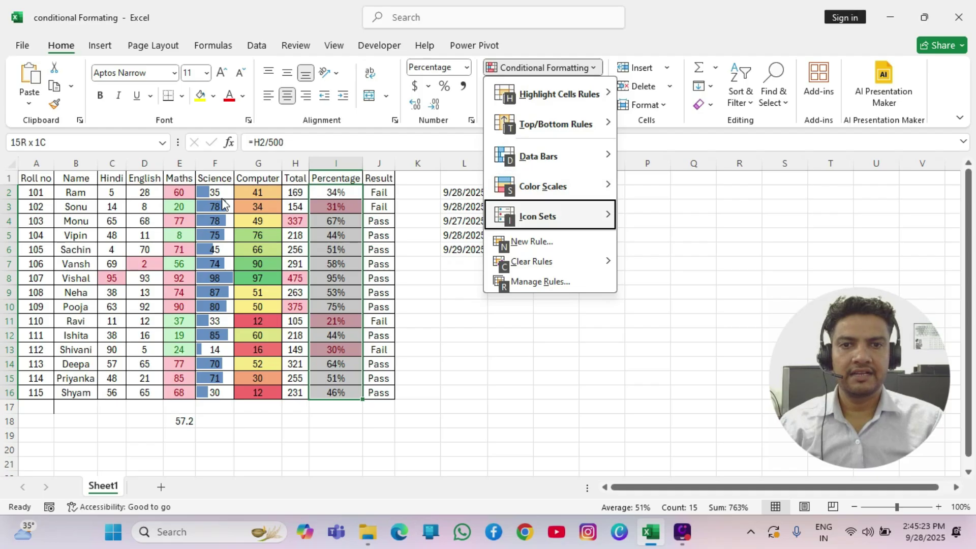
key("Right")
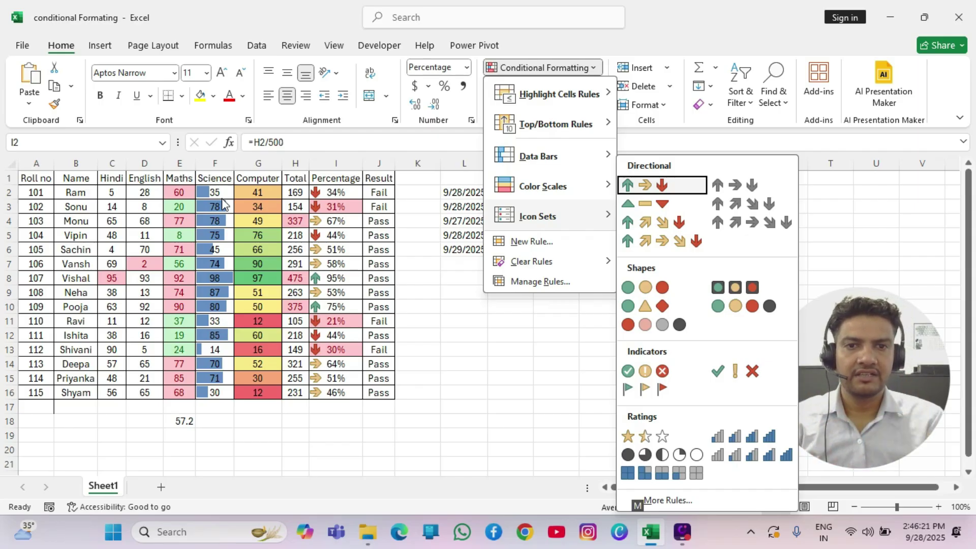
Step: Preview Directional, Shapes, Indicators and star Ratings icon sets on the Percentage column
key("Right")
key("Down")
key("Down")
key("Left")
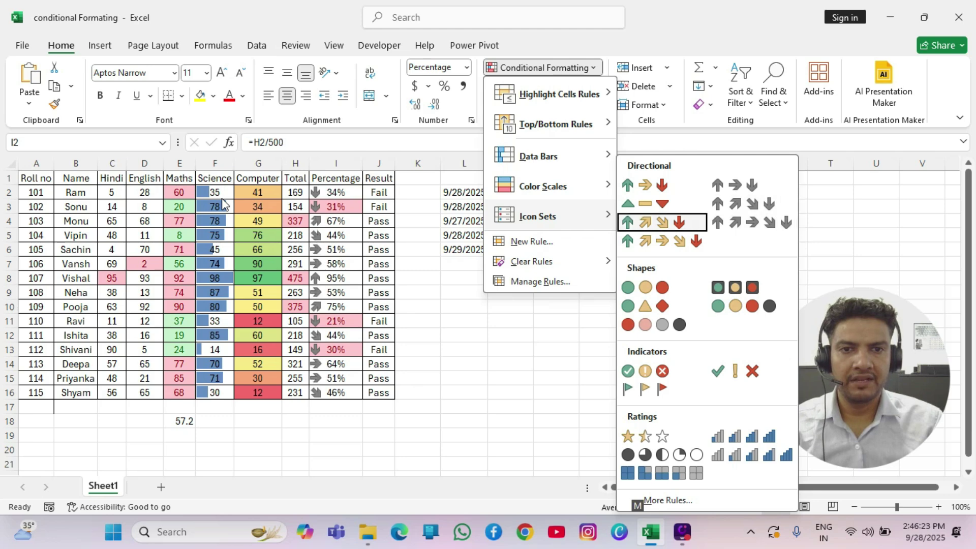
key("Up")
key("Down")
key("Down")
key("Down")
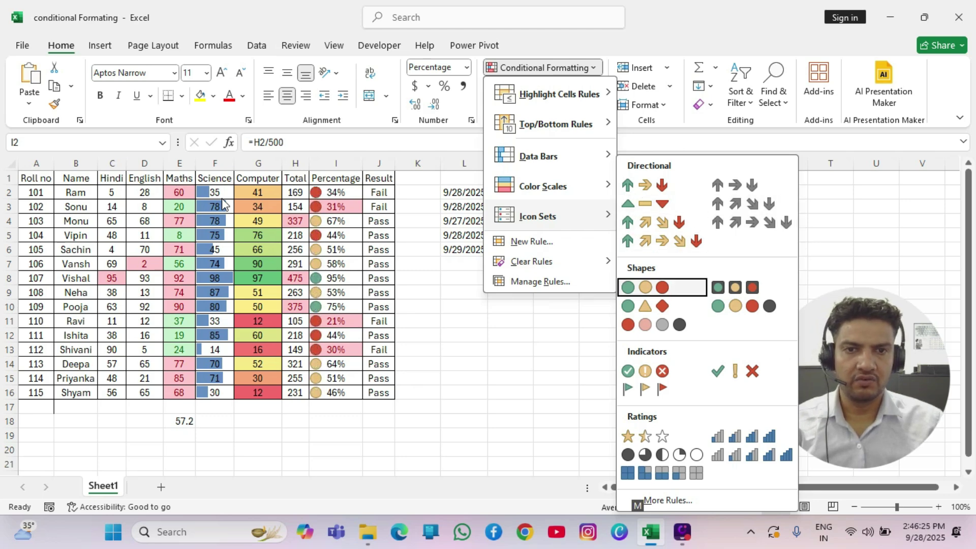
key("Right")
key("Down")
key("Down")
key("Down")
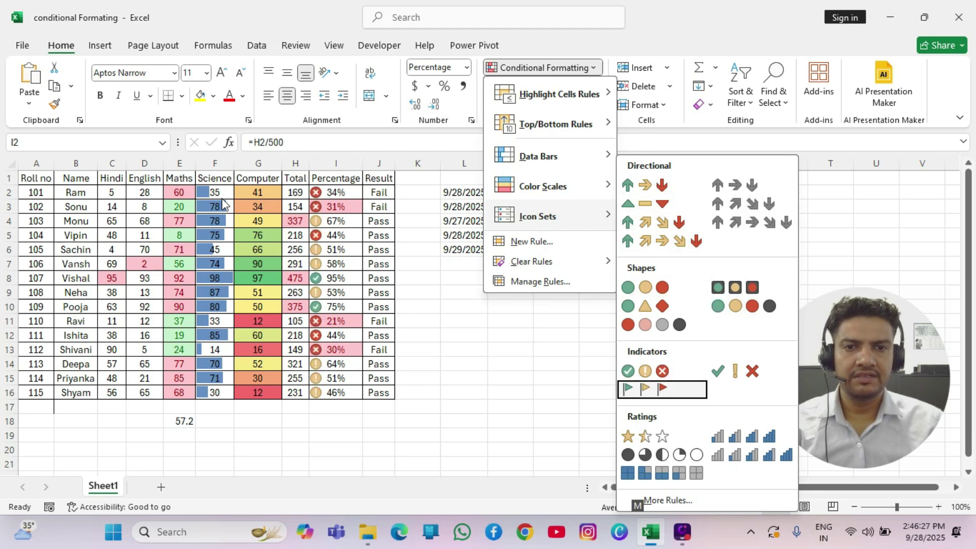
key("Down")
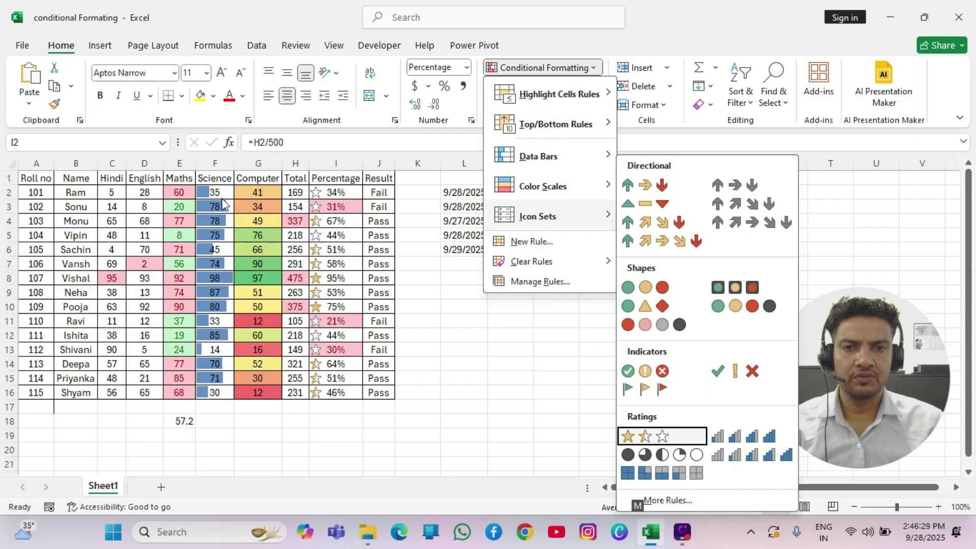
Step: Apply the four-icon signal bar Ratings set to the percentages in I2:I16
key("Right")
key("Down")
key("Up")
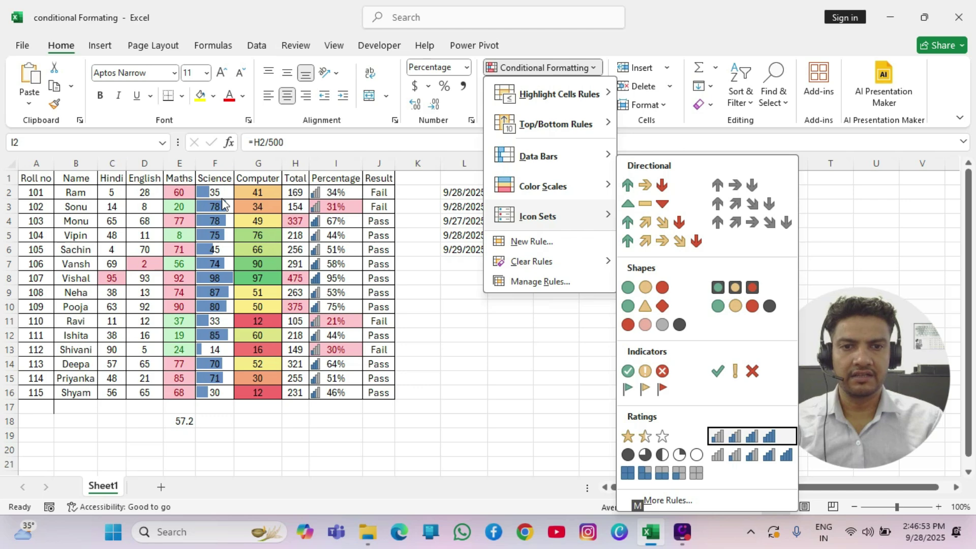
key("Escape")
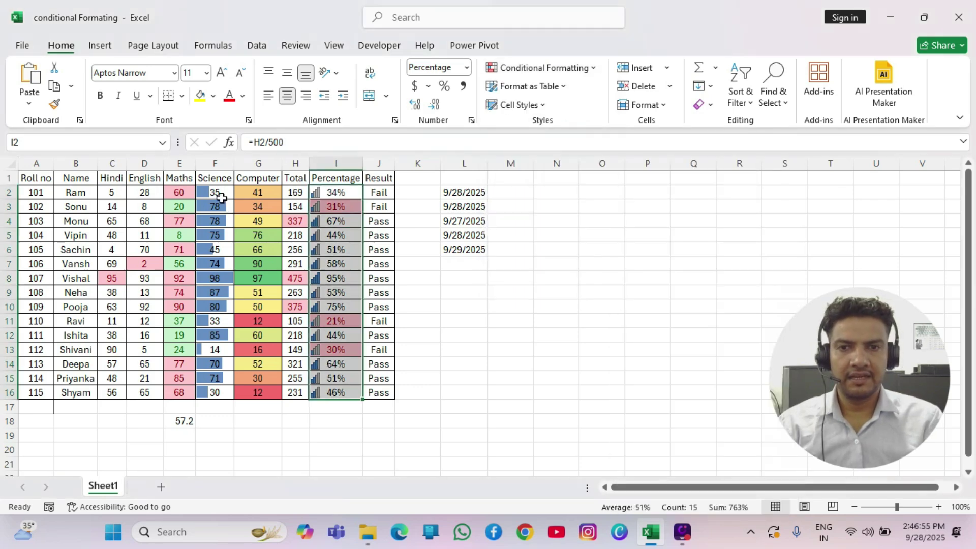
Step: Examine the rating bar icons against the percentages down column I
key("Down")
key("Down")
key("Down")
key("Down")
key("Down")
key("Down")
key("Down")
key("Down")
key("Down")
key("Down")
key("Down")
key("Down")
key("Down")
key("Down")
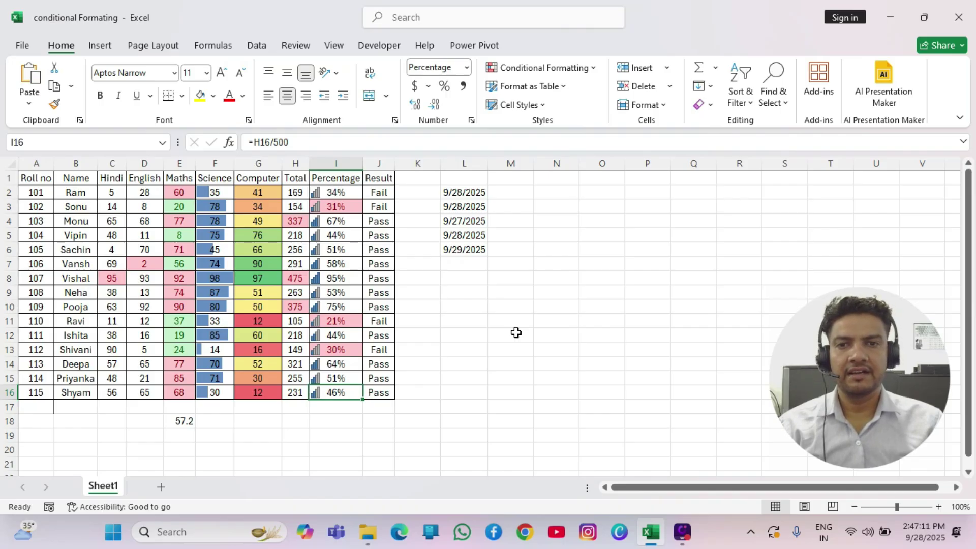
Step: Open the Conditional Formatting Rules Manager for the percentages in I2:I16
key("Up")
key("Up")
key("Up")
key("Up")
key("Up")
key("Up")
key("Up")
key("Up")
key("Up")
key("Up")
key("Up")
key("Up")
key("Up")
key("Up")
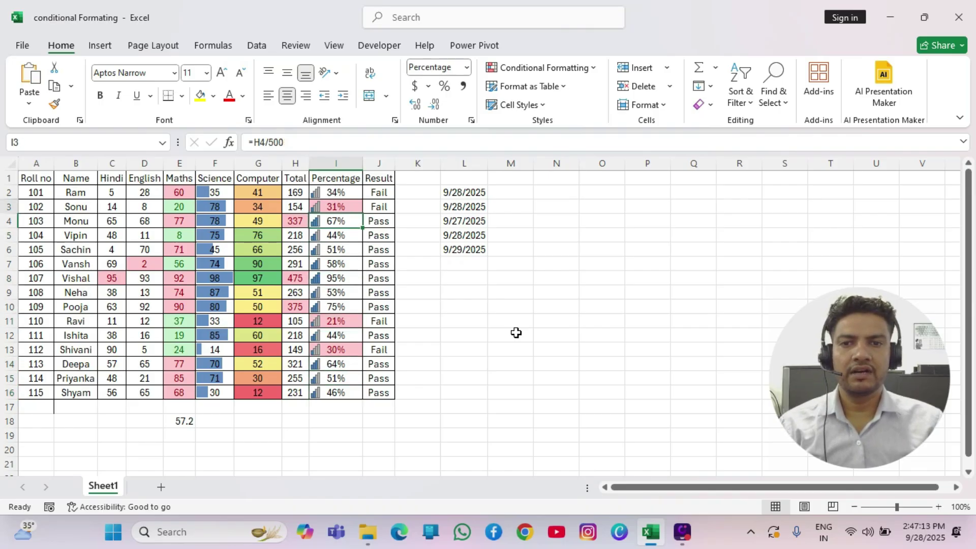
key("ctrl+shift+Down")
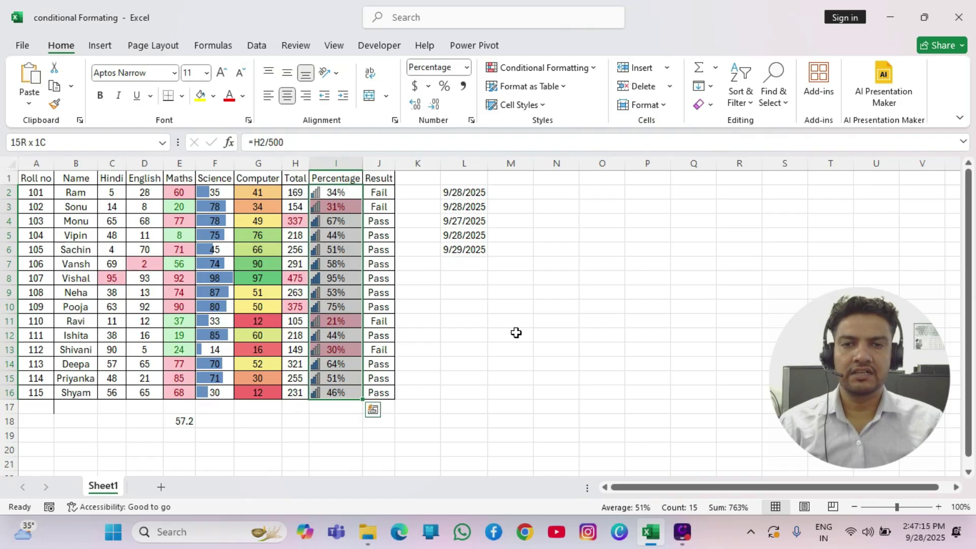
key("alt")
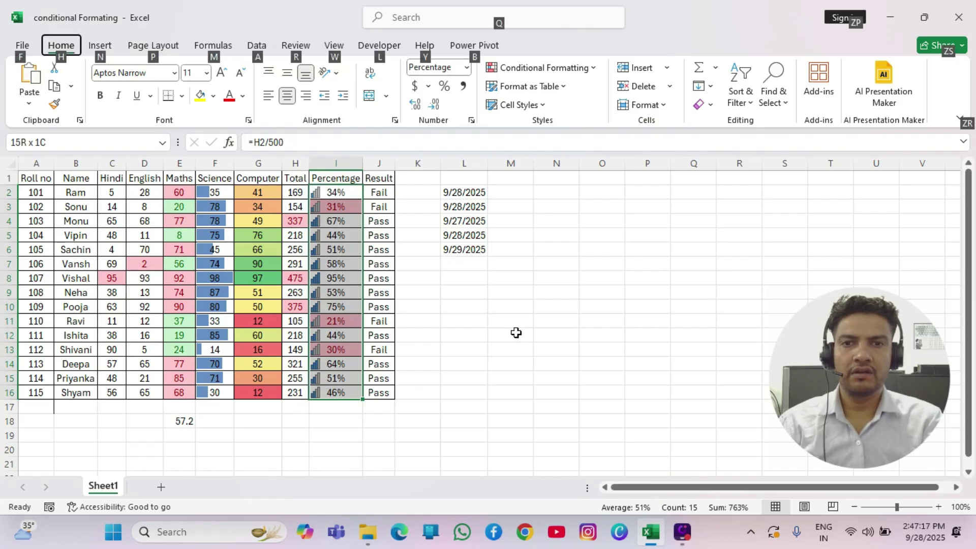
key("h")
key("l")
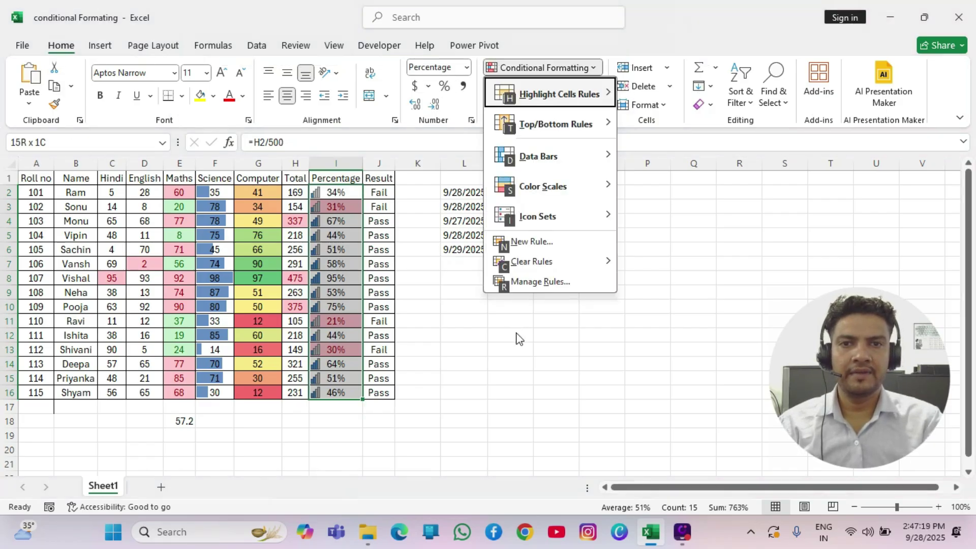
key("Down")
key("Down")
key("Down")
key("Down")
key("Down")
key("Down")
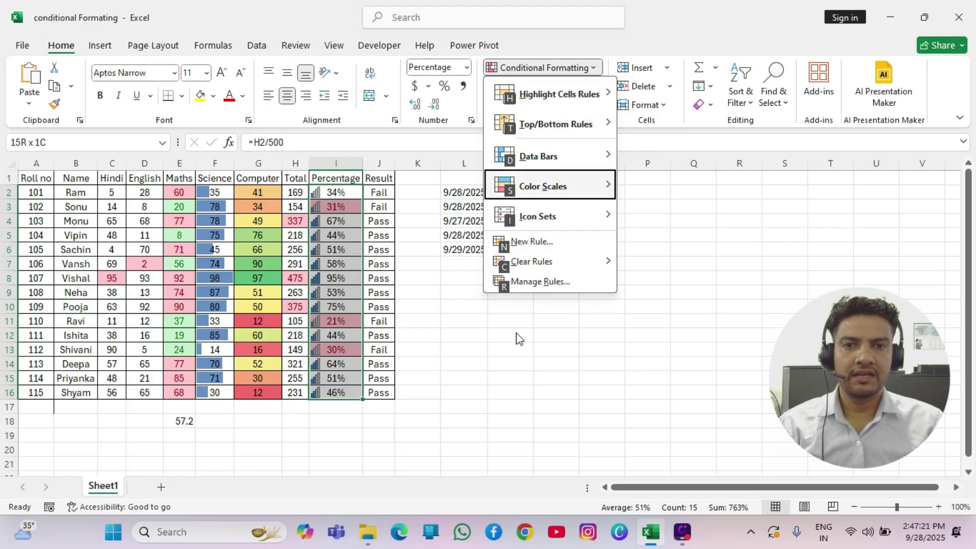
key("Down")
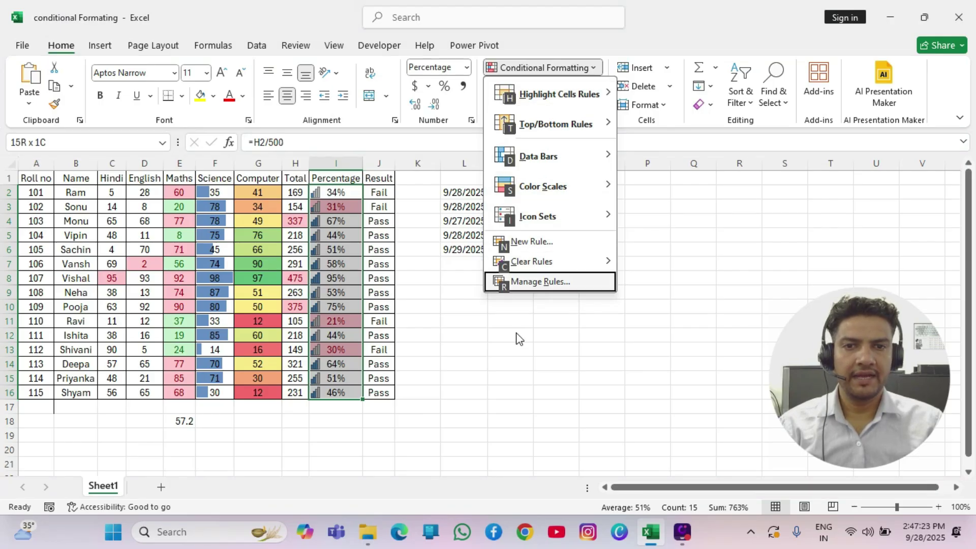
key("Return")
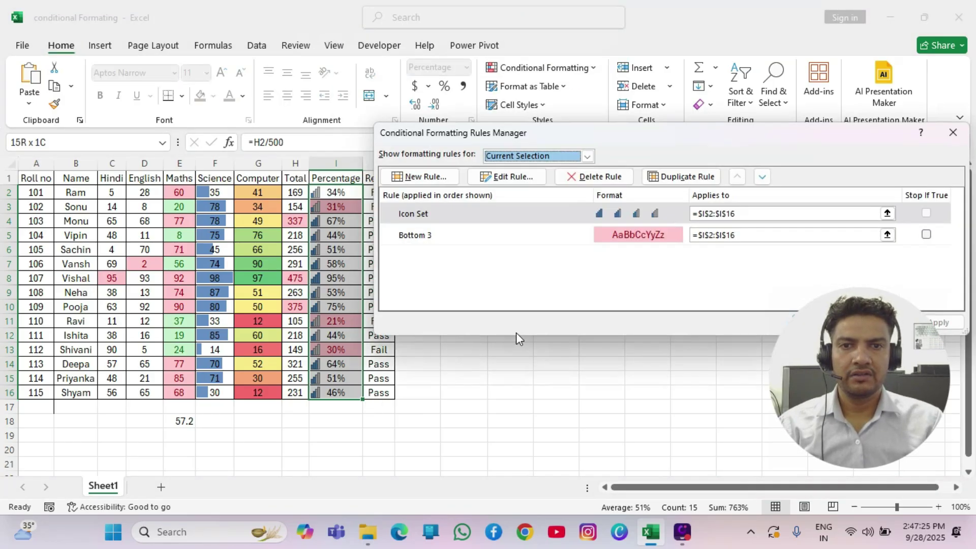
left_click_drag(657, 144, 574, 118)
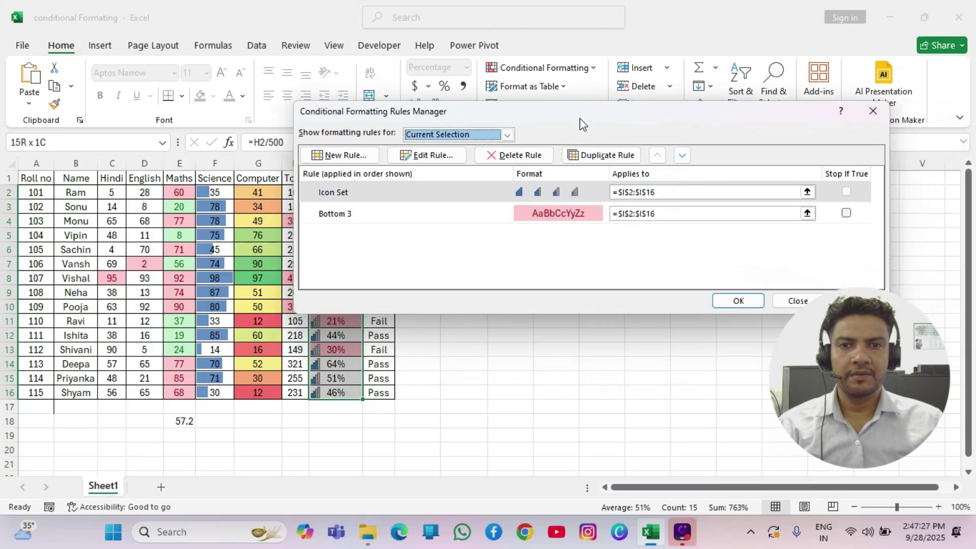
Step: Change the Icon Set rule on the percentages to the three coloured arrows style and apply it
left_click(456, 191)
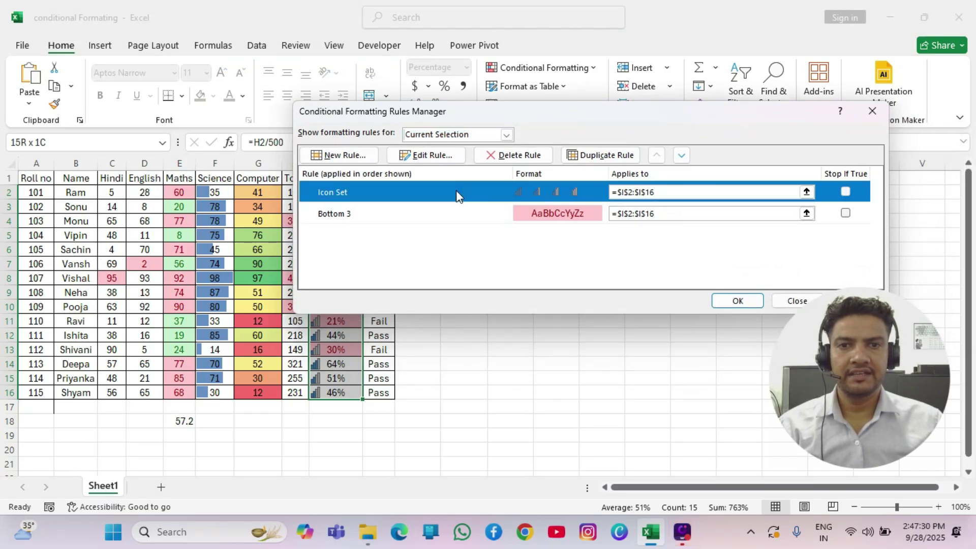
left_click(438, 158)
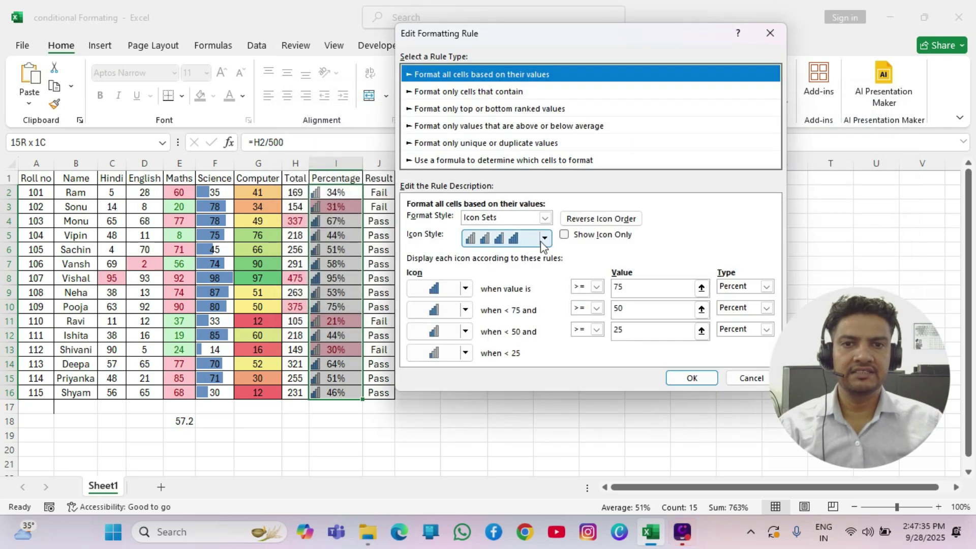
left_click(542, 239)
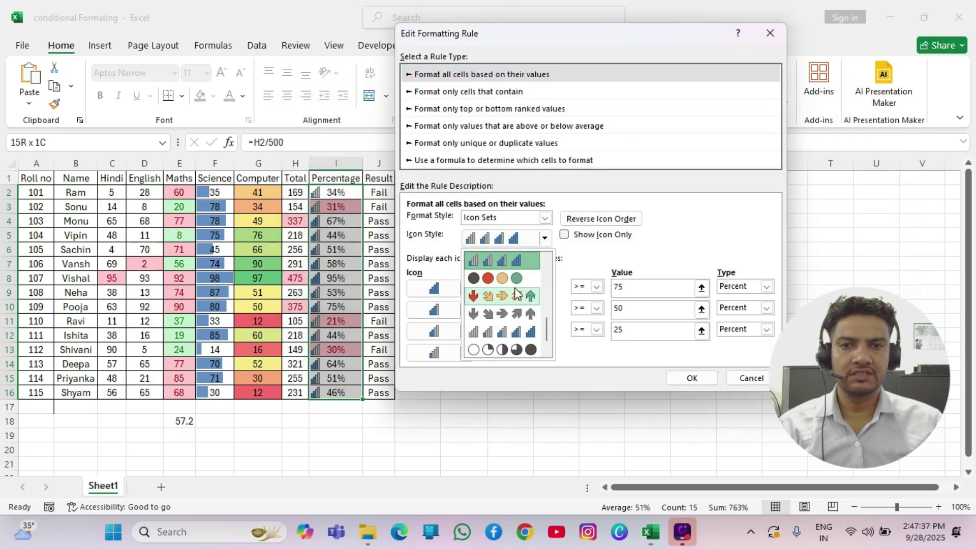
scroll(516, 293, "down", 2)
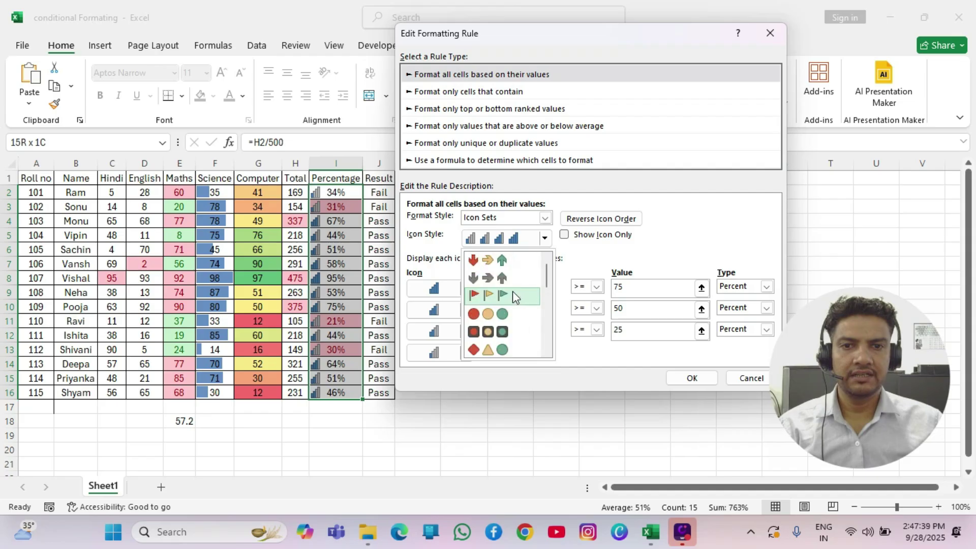
left_click(505, 260)
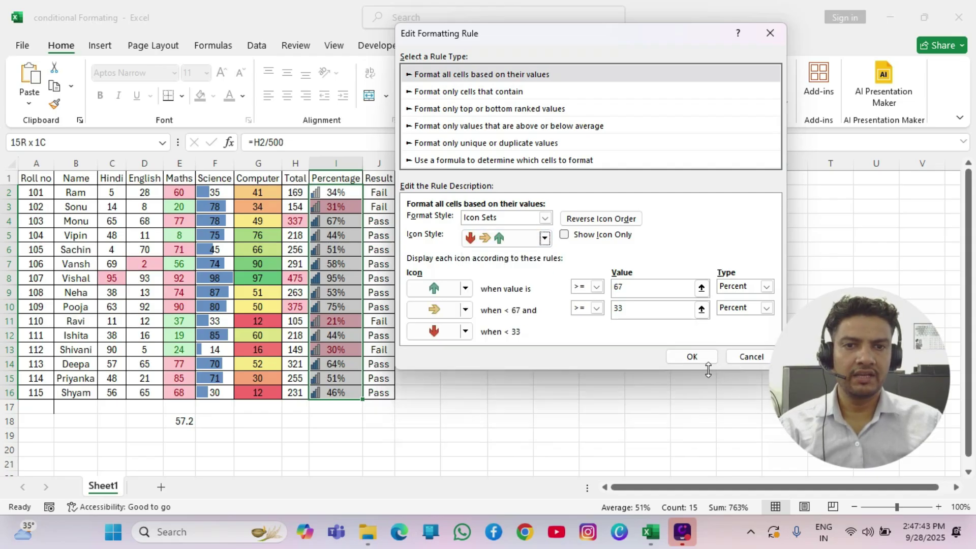
left_click(693, 357)
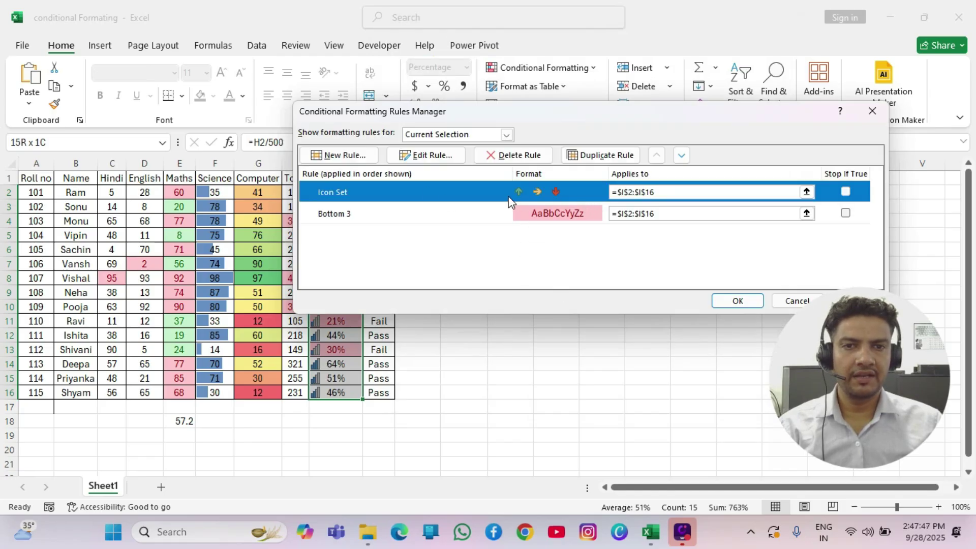
left_click(734, 301)
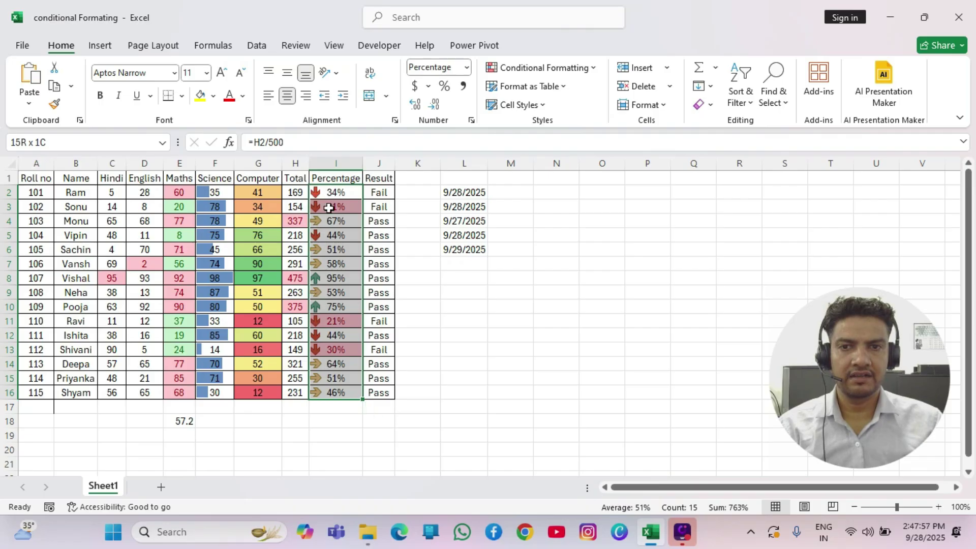
left_click(323, 275)
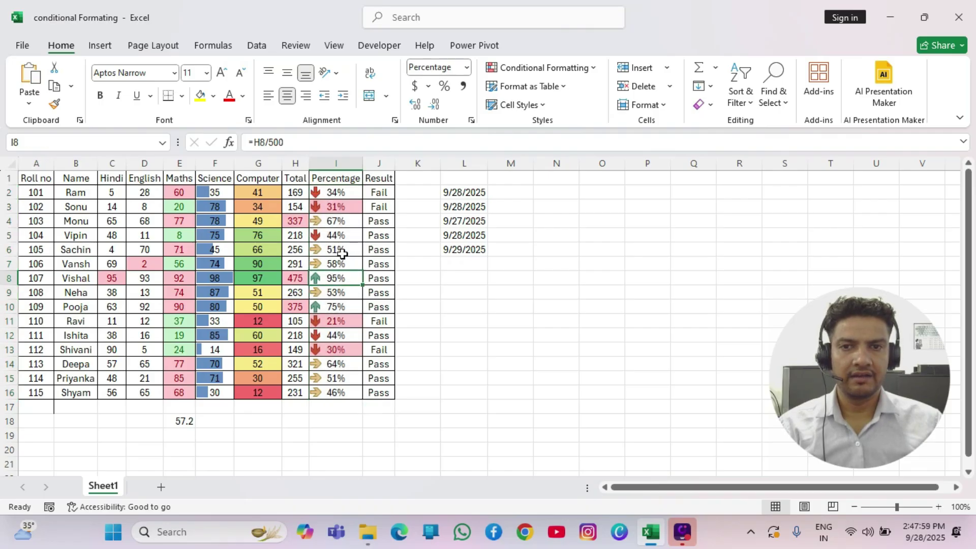
left_click(559, 67)
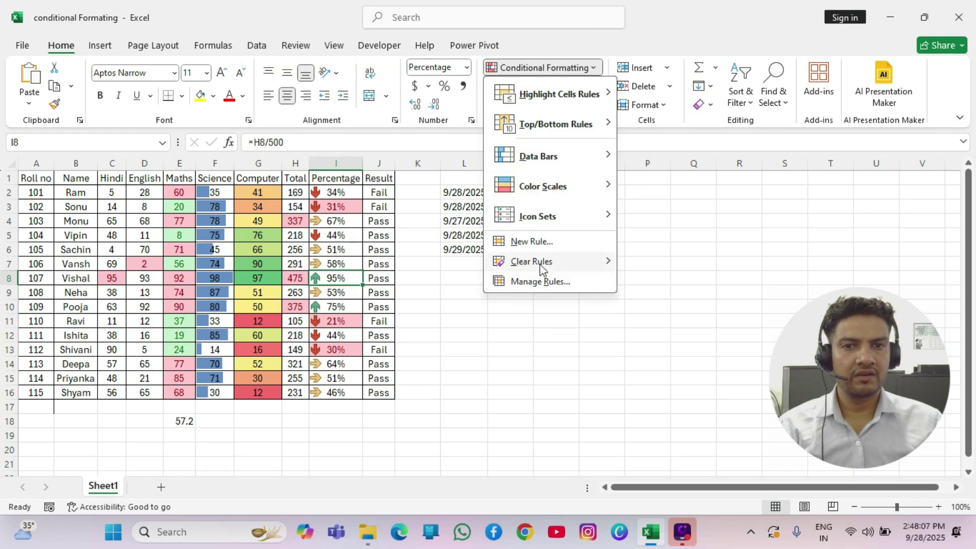
mouse_move(539, 269)
key("Escape")
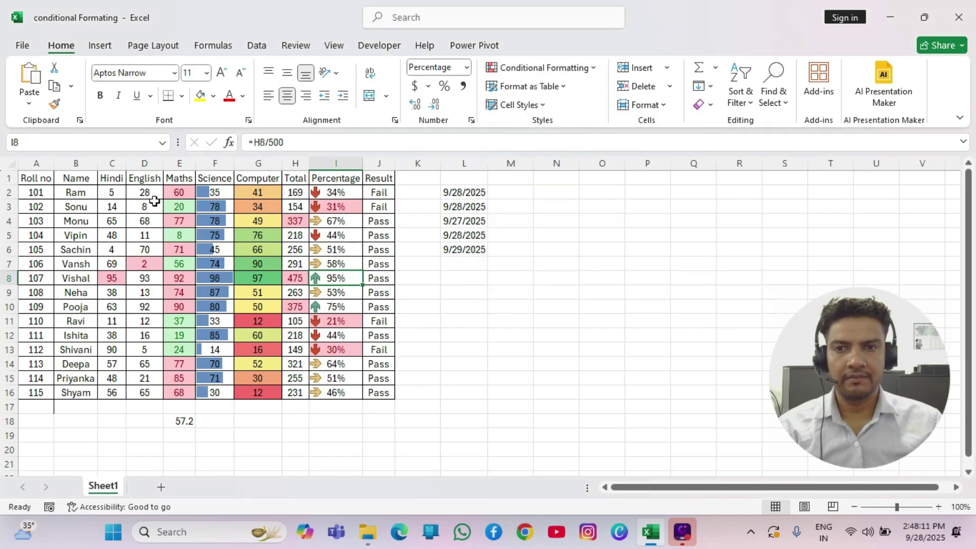
Step: Clear the conditional formatting rules from only the Maths marks in E2:E16
left_click_drag(179, 193, 182, 392)
left_click(518, 105)
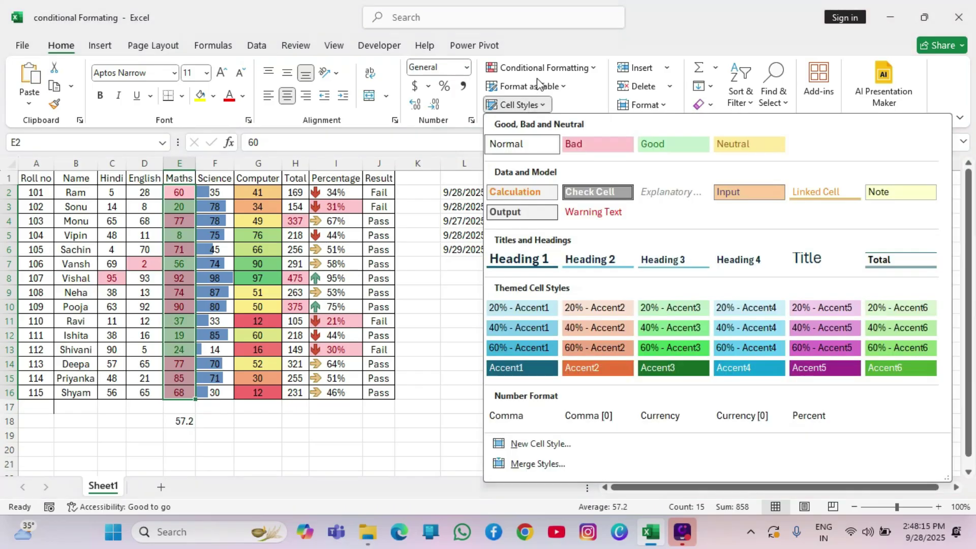
left_click(534, 67)
left_click(542, 67)
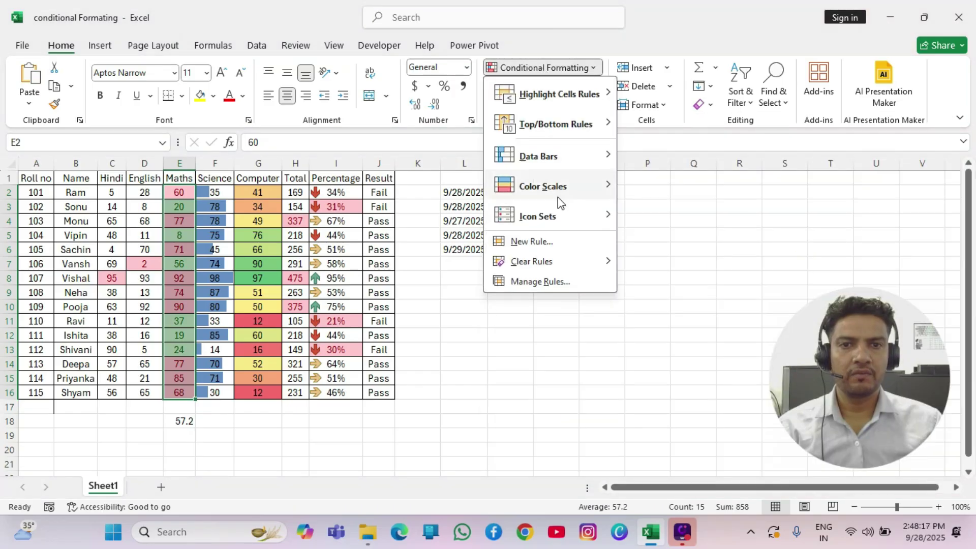
mouse_move(541, 260)
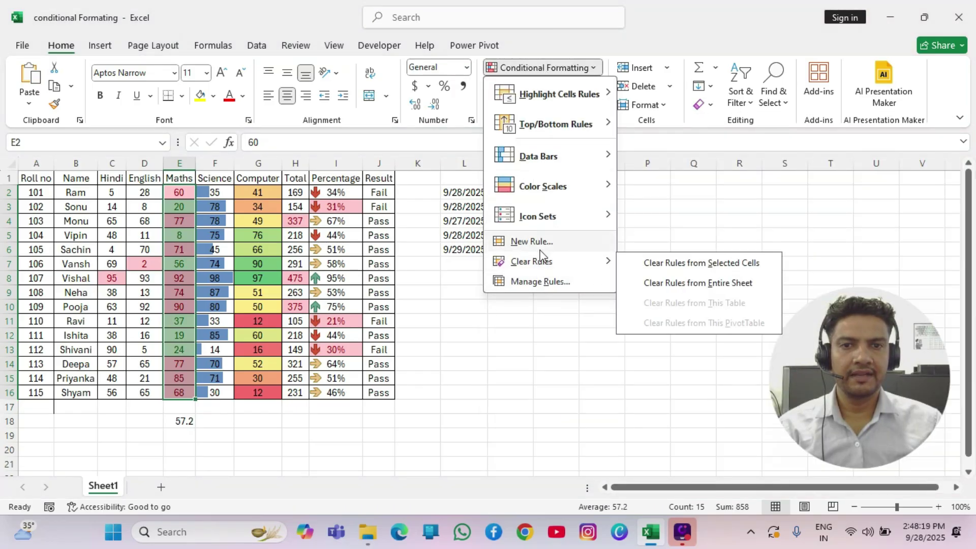
left_click(724, 270)
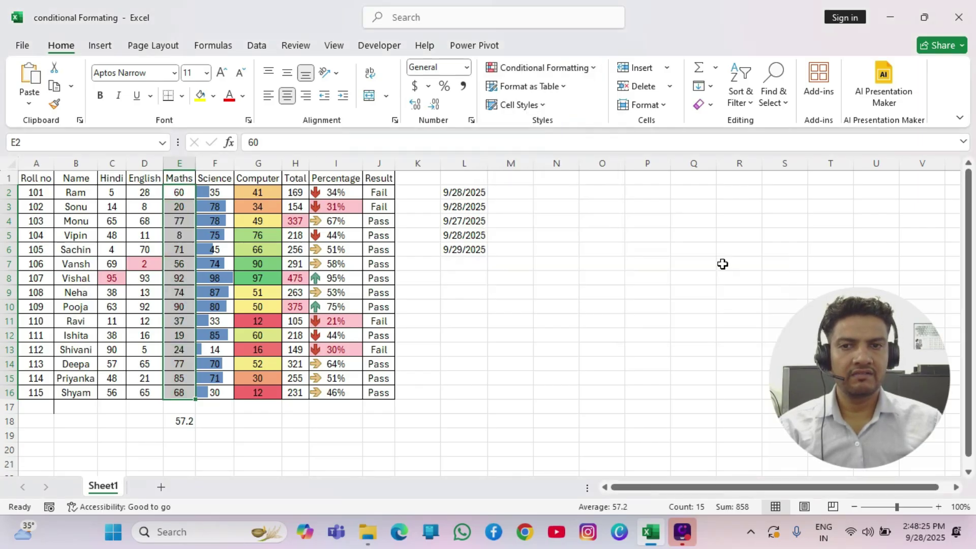
left_click(179, 285)
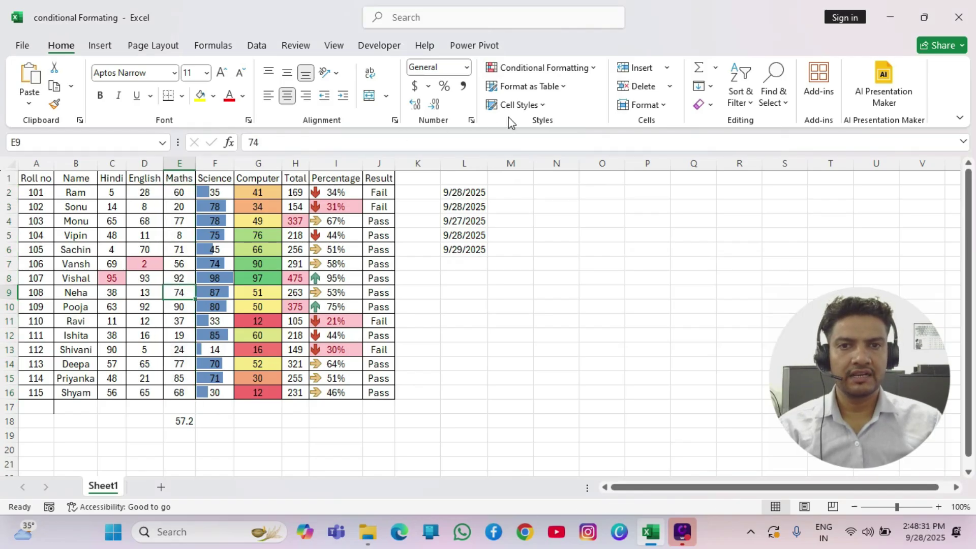
Step: Clear the conditional formatting rules from the entire sheet
key("alt")
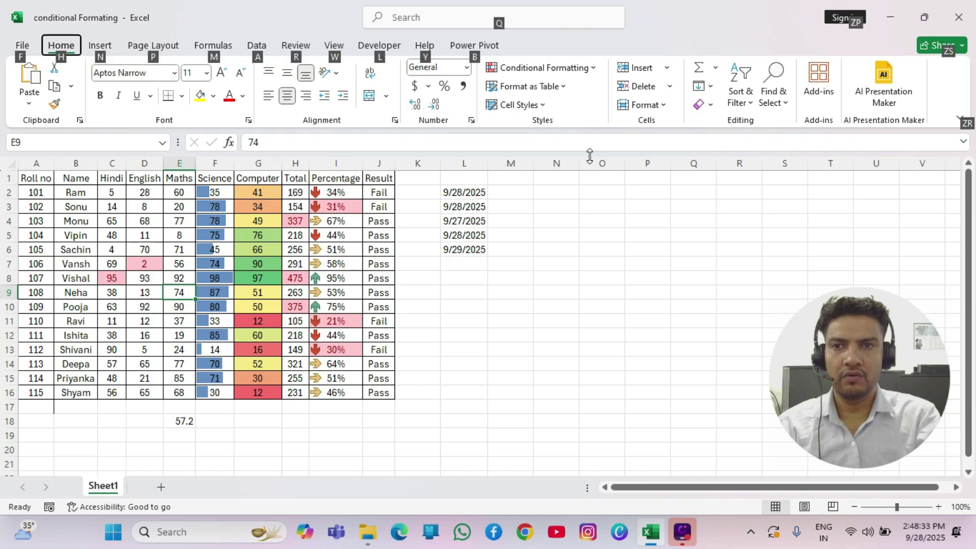
key("h")
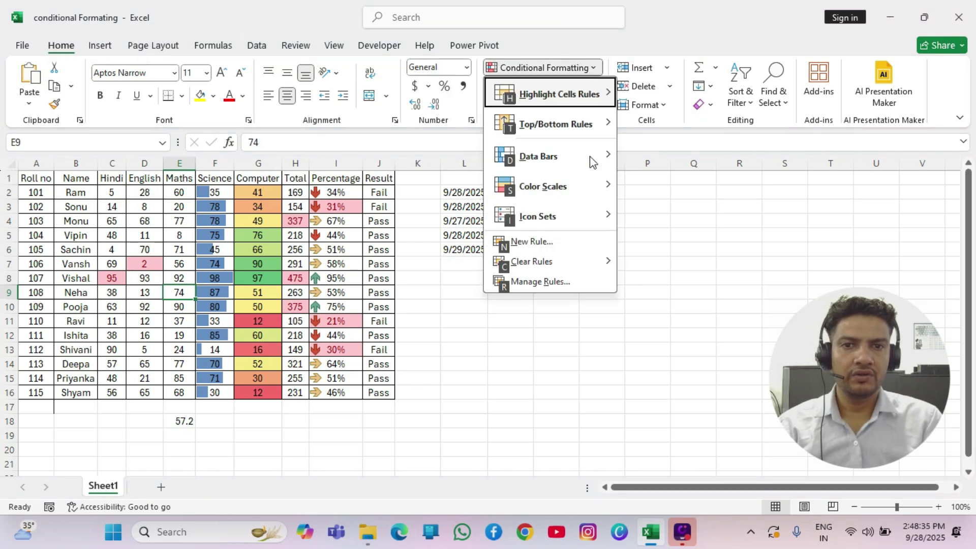
key("Down")
key("Down")
key("Down")
key("Down")
key("Down")
key("Down")
key("Right")
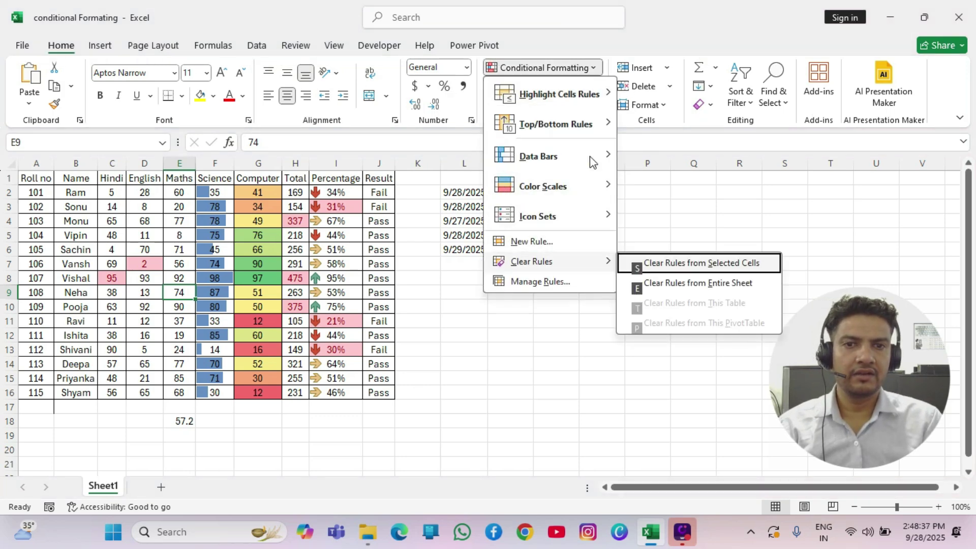
key("Down")
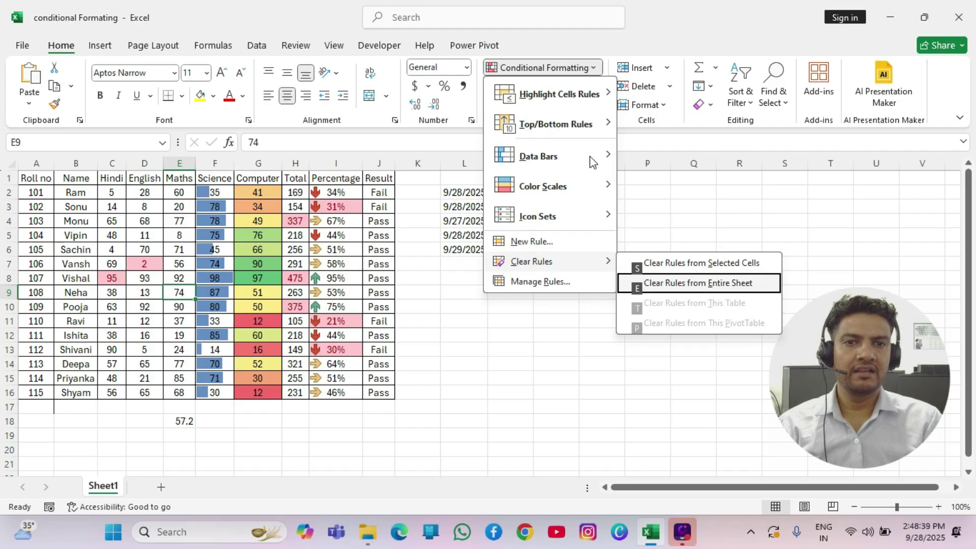
key("Return")
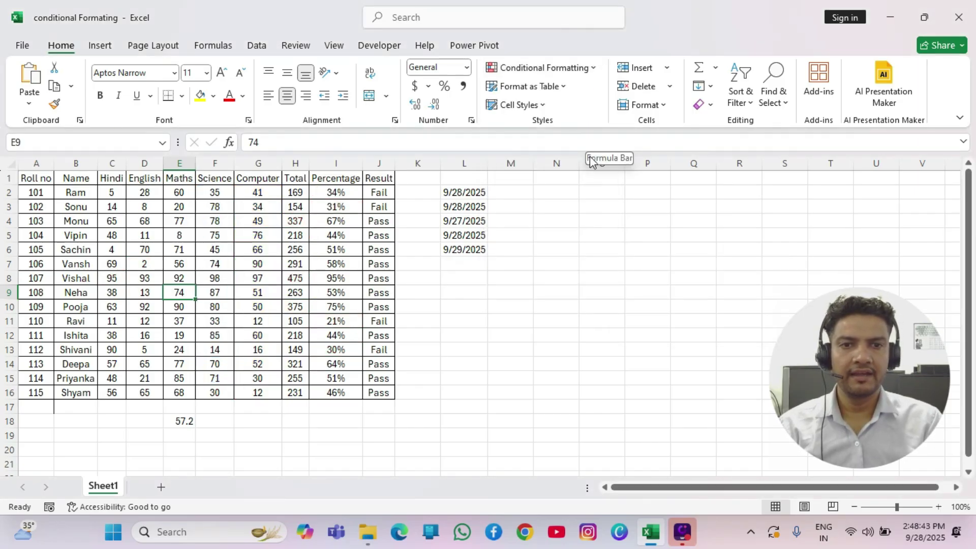
Step: Enter the heading Result in the empty cell O6, outside the student table
key("Left")
key("Left")
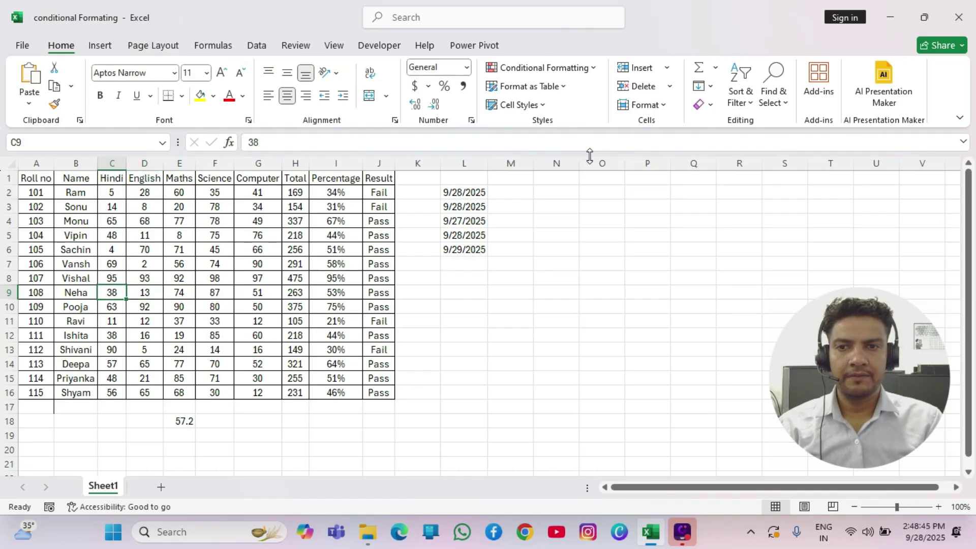
key("Right")
key("Right")
key("Right")
key("Right")
key("Right")
key("Right")
key("Right")
key("Right")
key("Right")
key("Right")
key("Right")
key("Right")
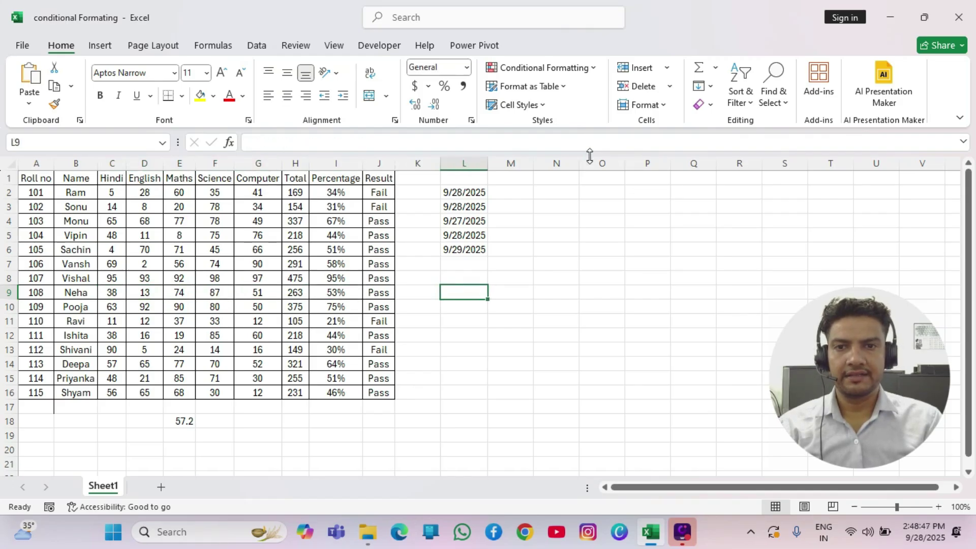
key("Up")
key("Up")
key("Up")
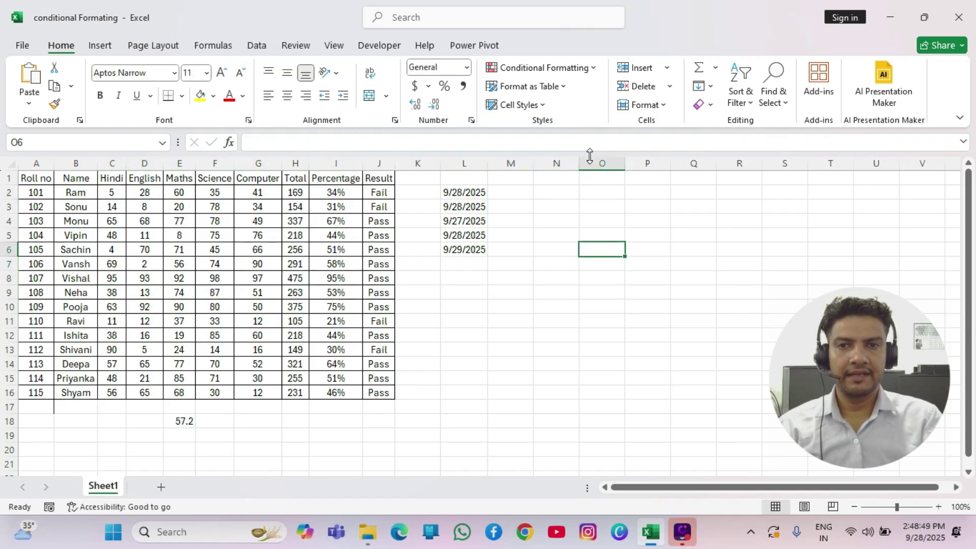
type("Result")
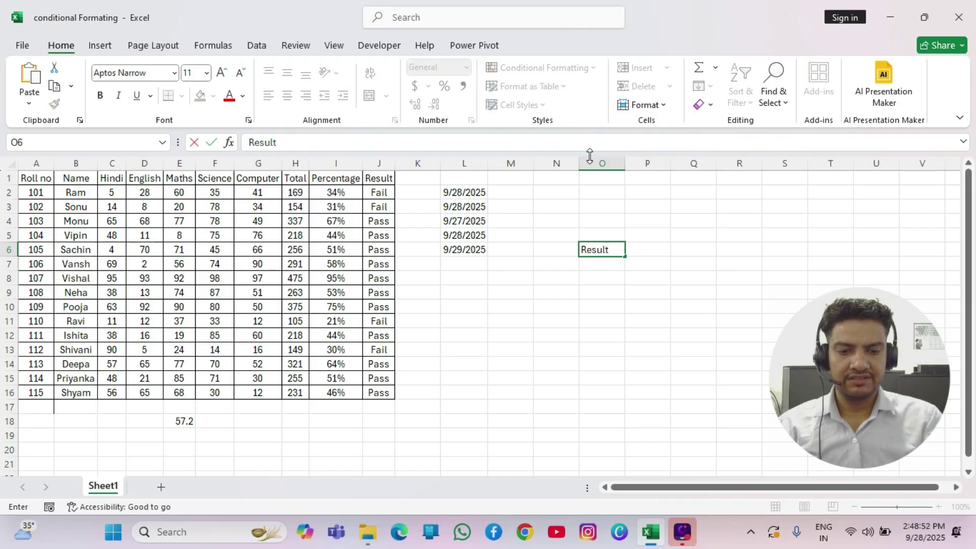
key("Return")
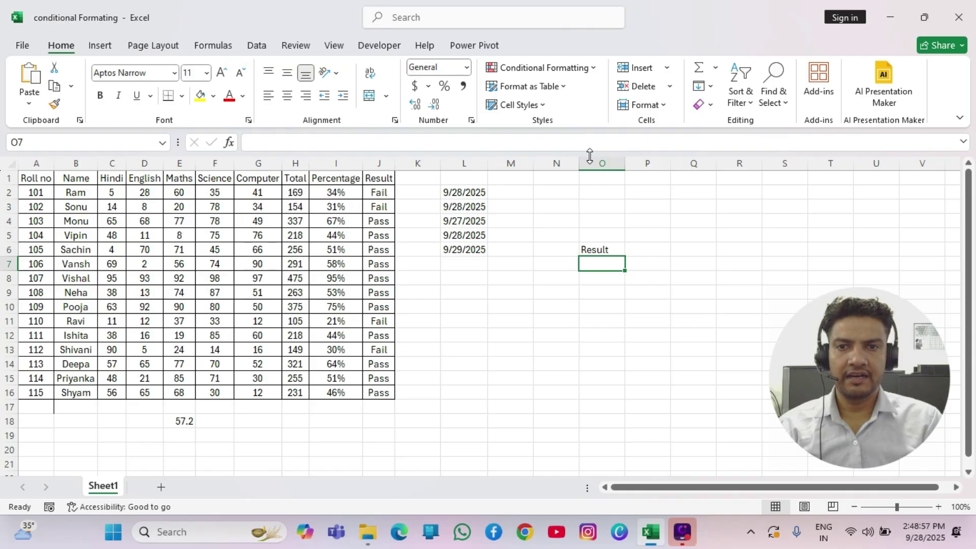
Step: Enter the criterion Fail in cell O7, directly under the Result heading beside the table
key("Left")
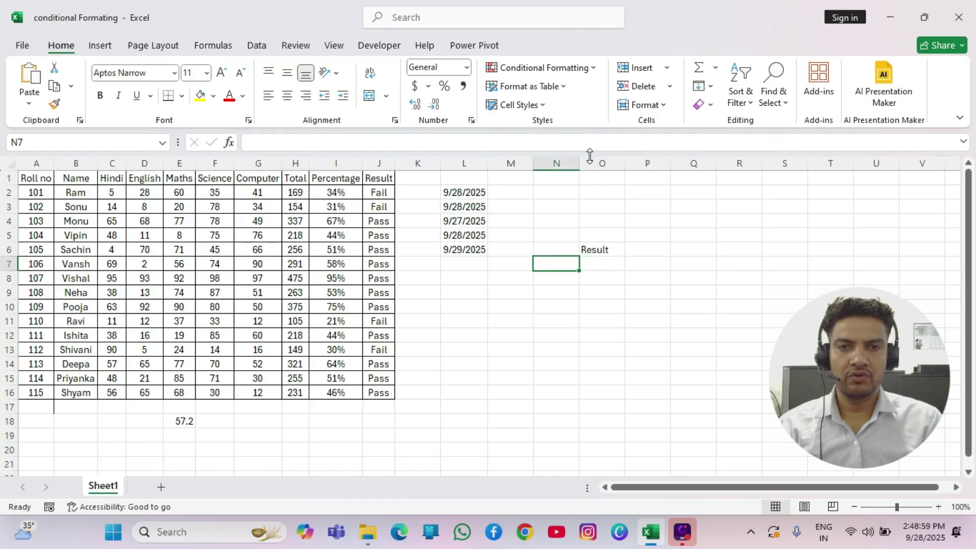
key("Right")
type("F")
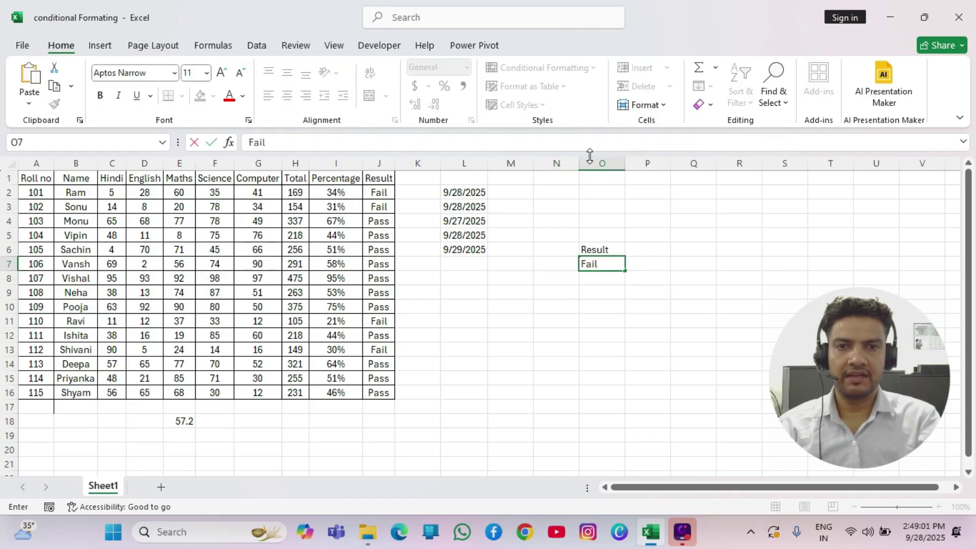
type("ail")
key("Return")
key("Up")
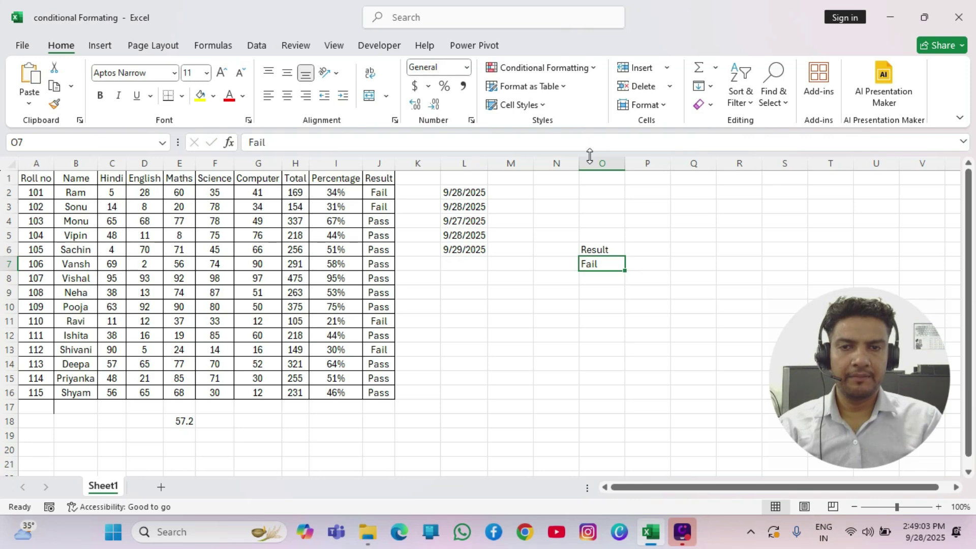
Step: Start a new conditional formatting rule for the student records in A2:J16 that uses a formula to determine which cells to format
key("Left")
key("Left")
key("Left")
key("Left")
key("Left")
key("Left")
key("Left")
key("Left")
key("Left")
key("Left")
key("Left")
key("Left")
key("Left")
key("Left")
key("Up")
key("Up")
key("Up")
key("Up")
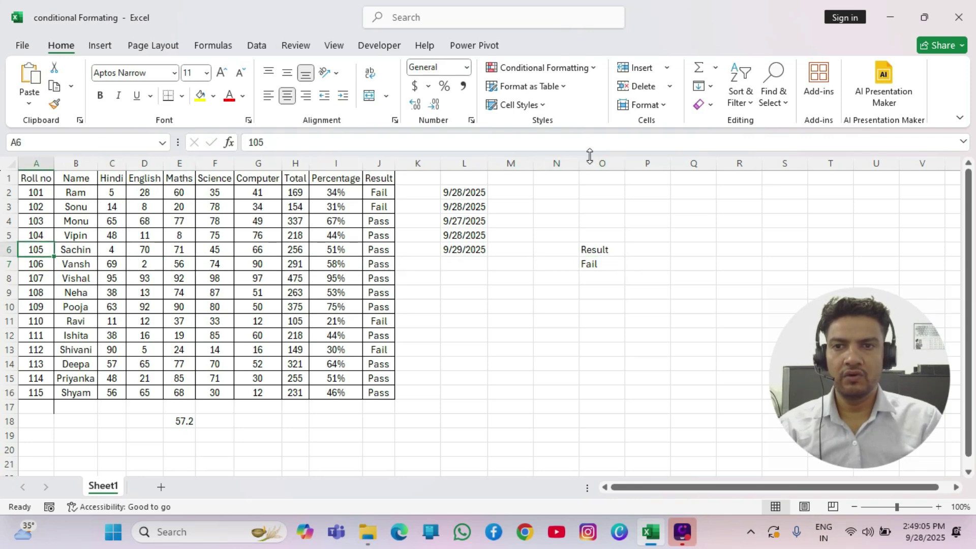
key("Up")
key("Up")
key("Down")
key("ctrl+shift+Right")
key("ctrl+shift+Down")
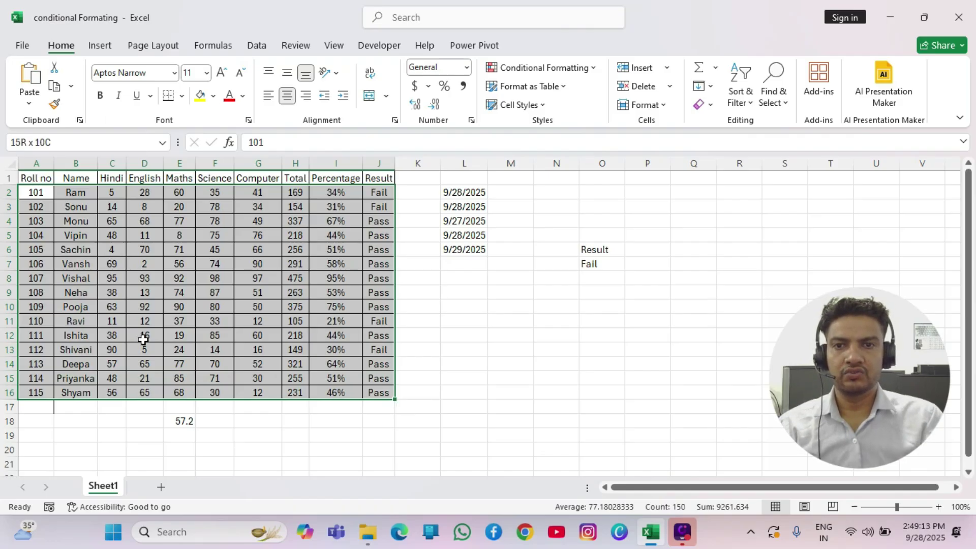
key("alt")
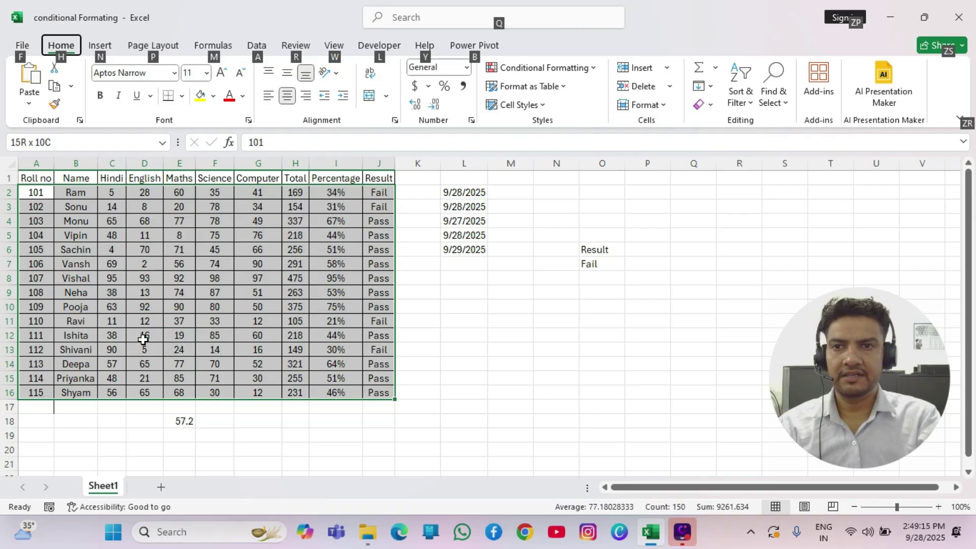
key("h")
key("l")
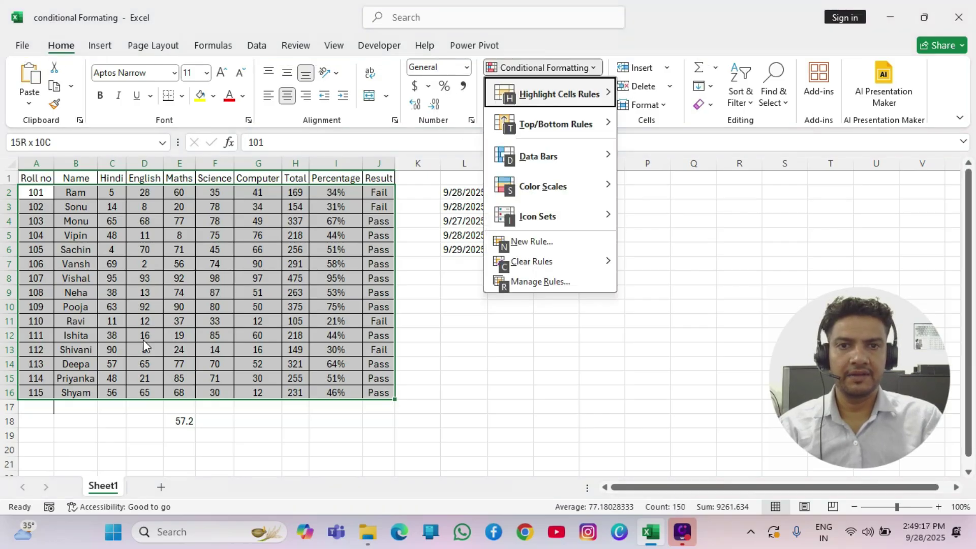
key("Down")
key("Down")
key("Down")
key("Down")
key("Down")
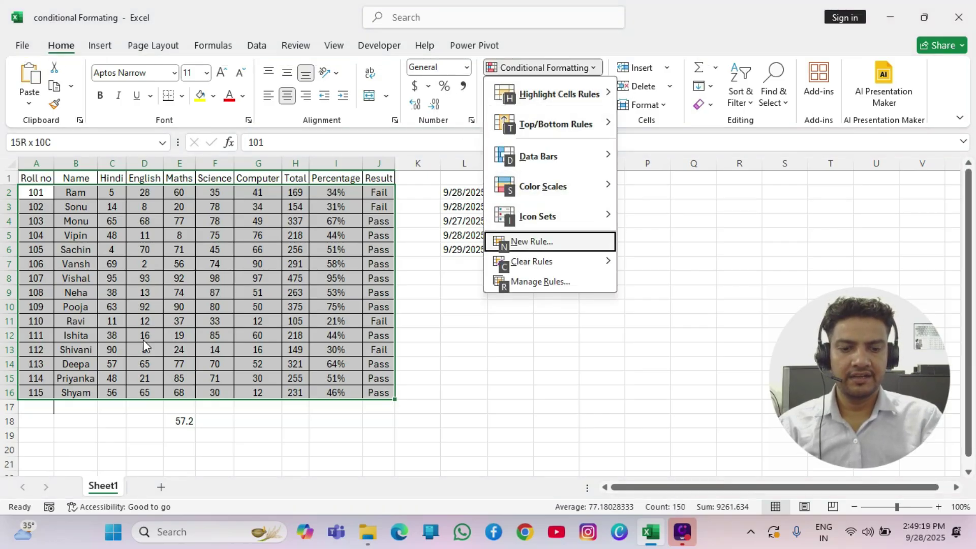
key("Return")
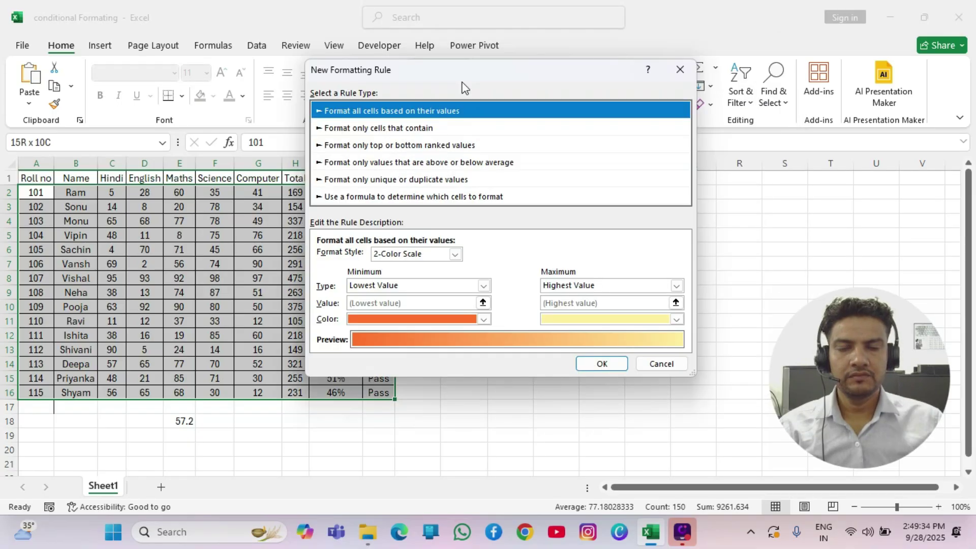
left_click(416, 197)
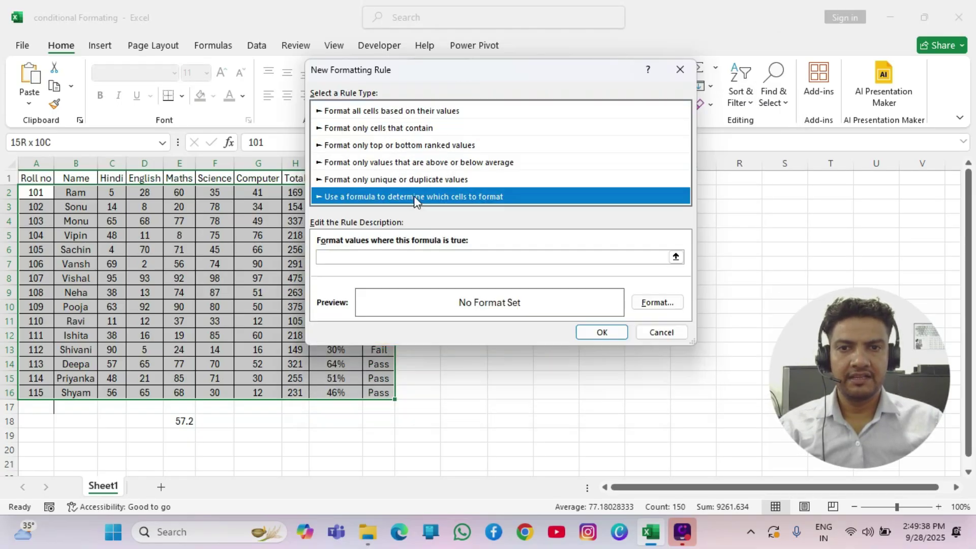
Step: Set the rule's formula to =$J2=$O$7 so each row's Result is compared with the criterion cell
left_click(329, 257)
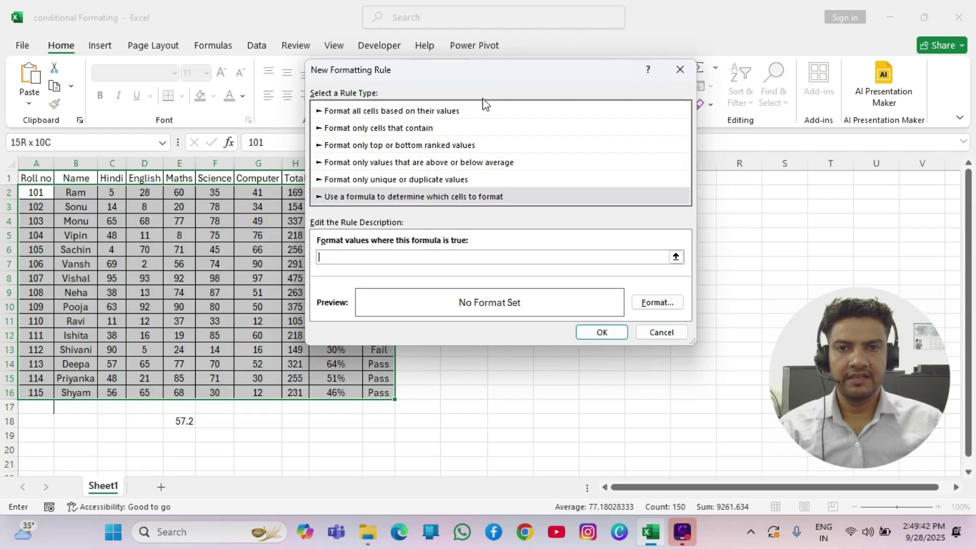
left_click_drag(480, 81, 588, 79)
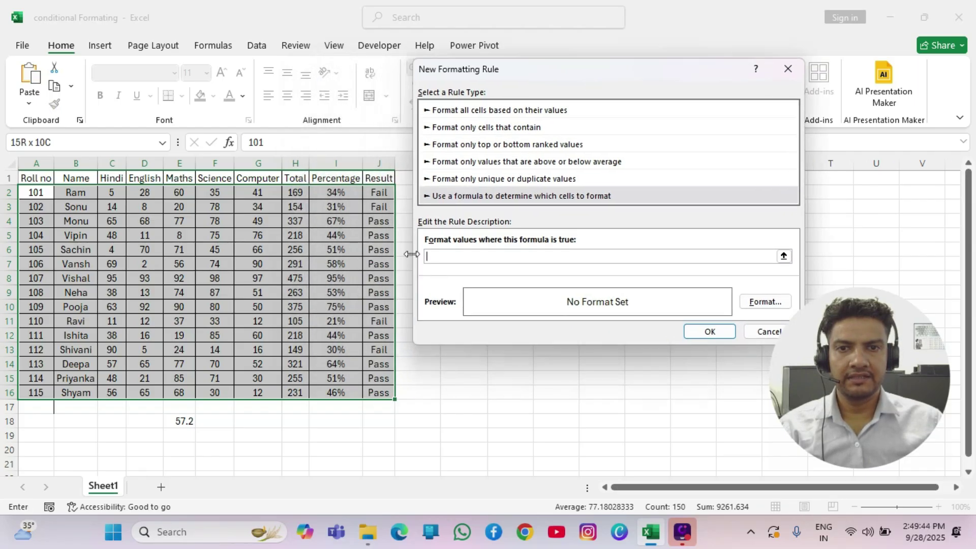
left_click(378, 193)
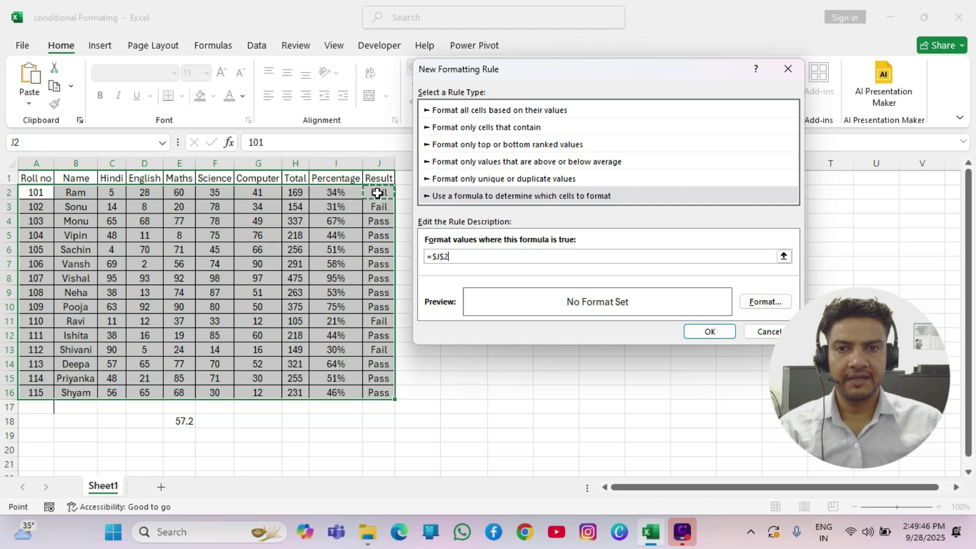
left_click(444, 256)
key("BackSpace")
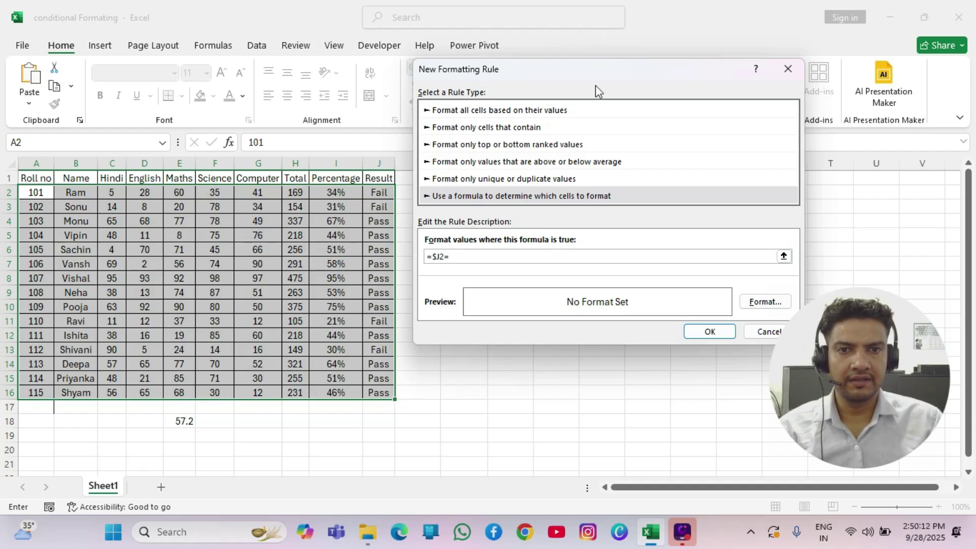
left_click_drag(552, 68, 276, 102)
left_click(597, 267)
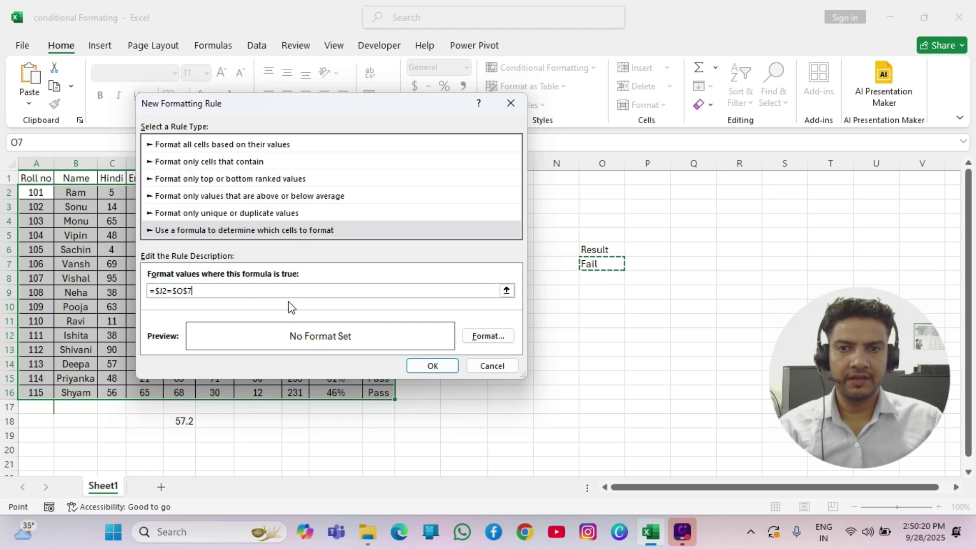
Step: Set the rule's format to a gold background fill
left_click(490, 337)
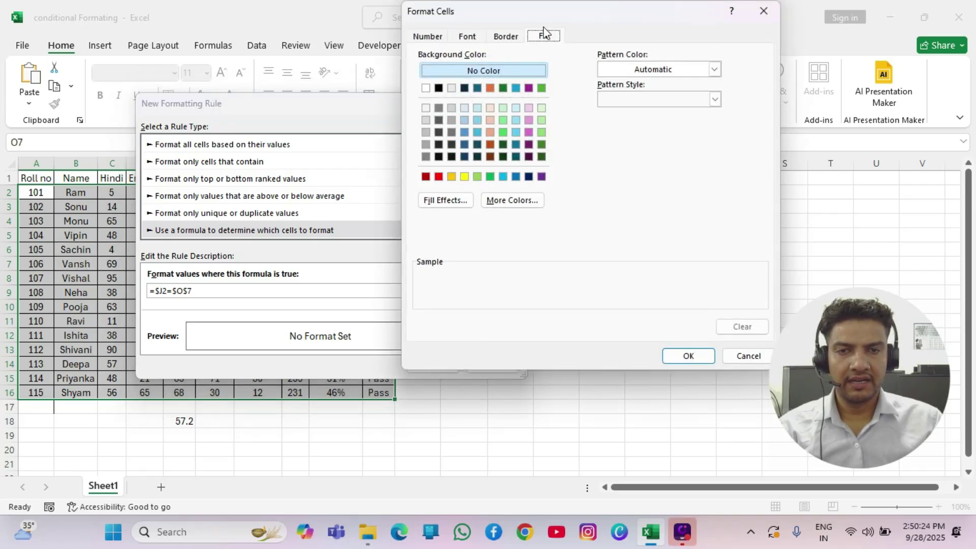
left_click(502, 41)
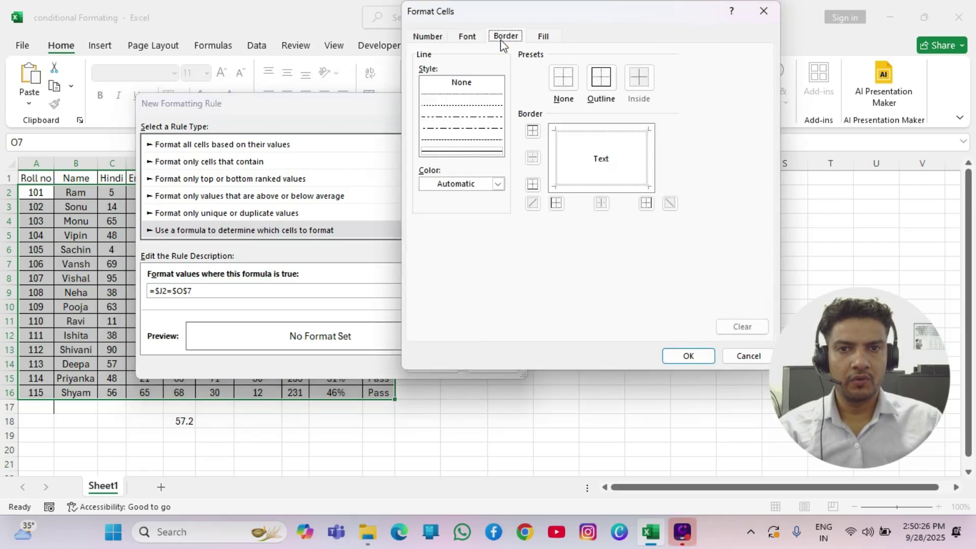
left_click(468, 37)
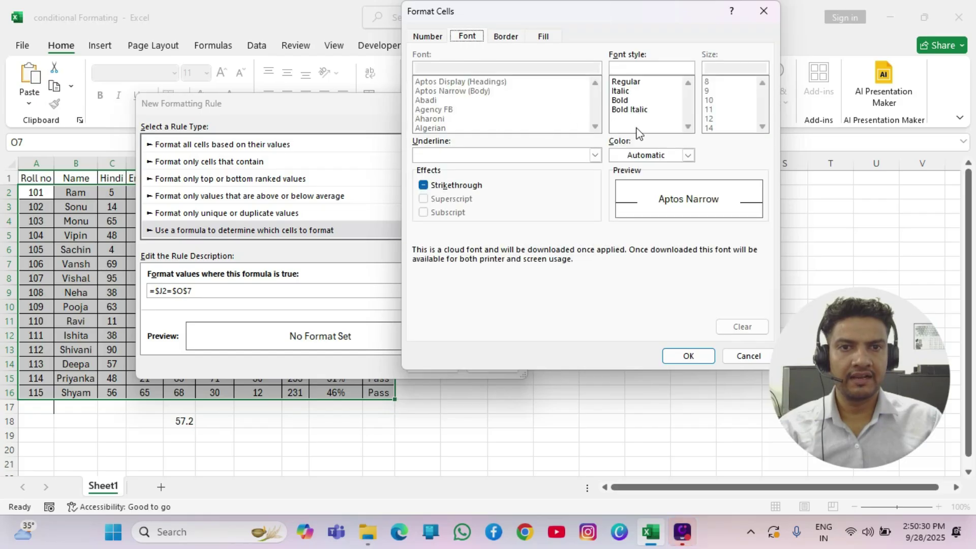
left_click(545, 38)
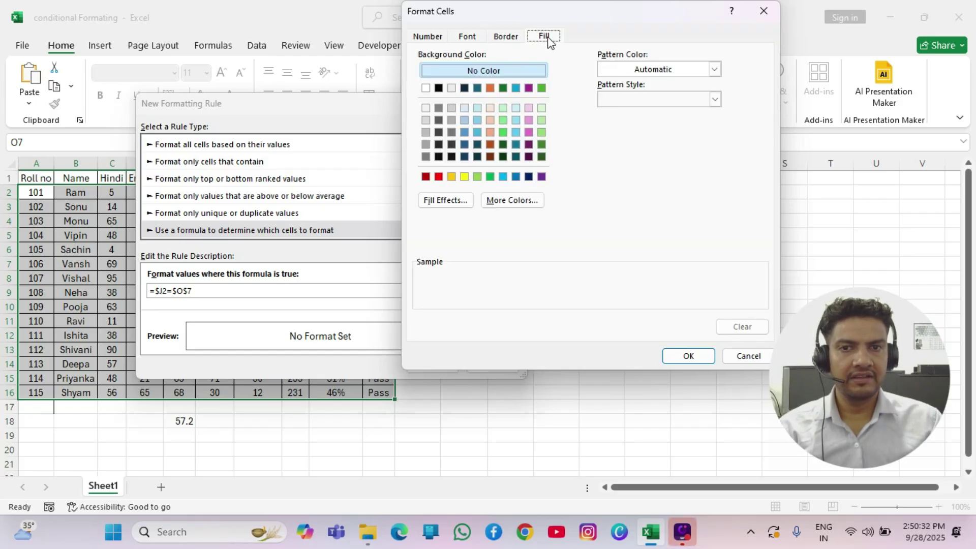
left_click(451, 177)
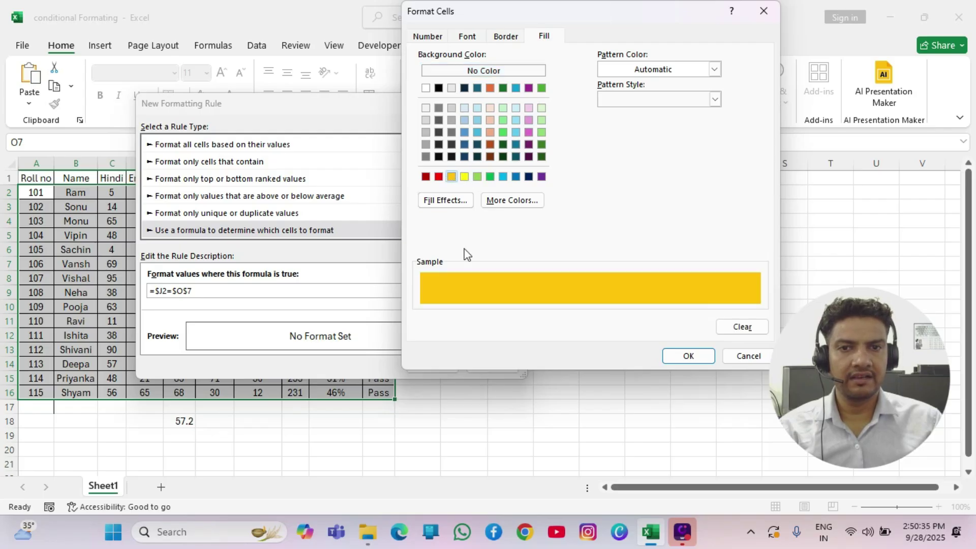
left_click(688, 356)
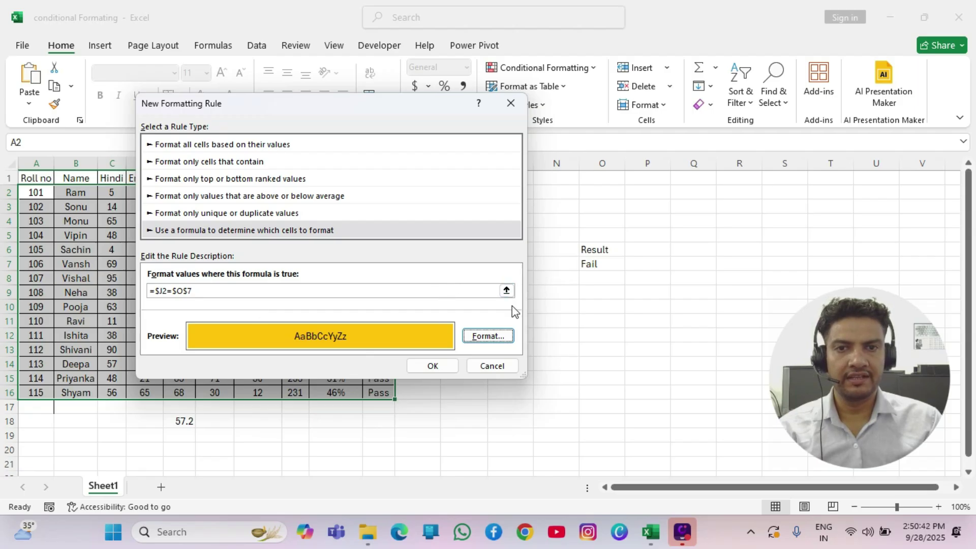
Step: Change the rule's background fill to red and apply the rule to the student records
left_click(490, 336)
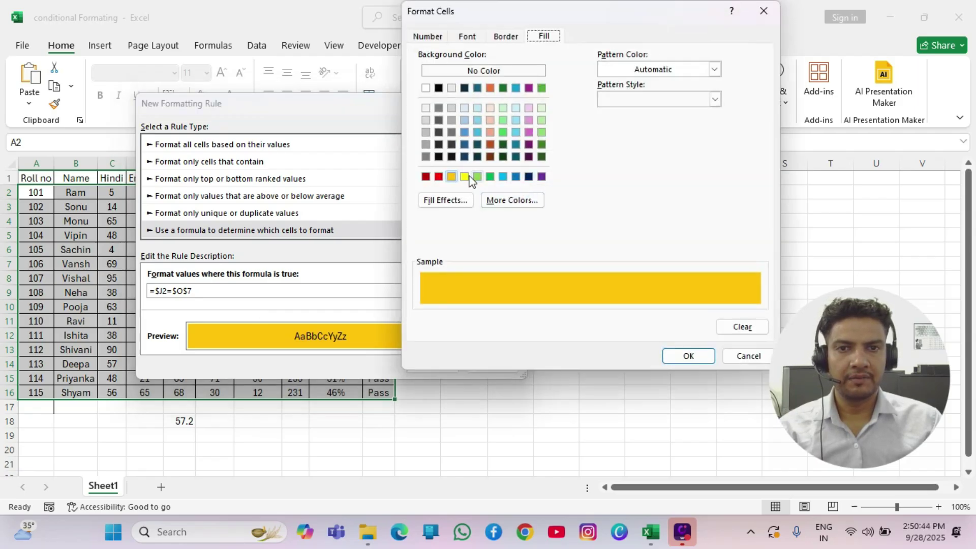
left_click(439, 178)
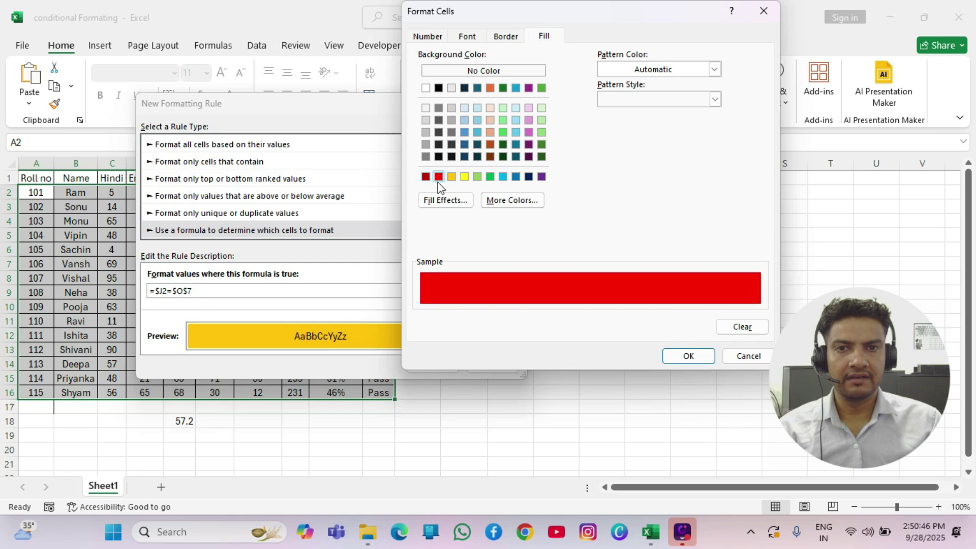
left_click(682, 356)
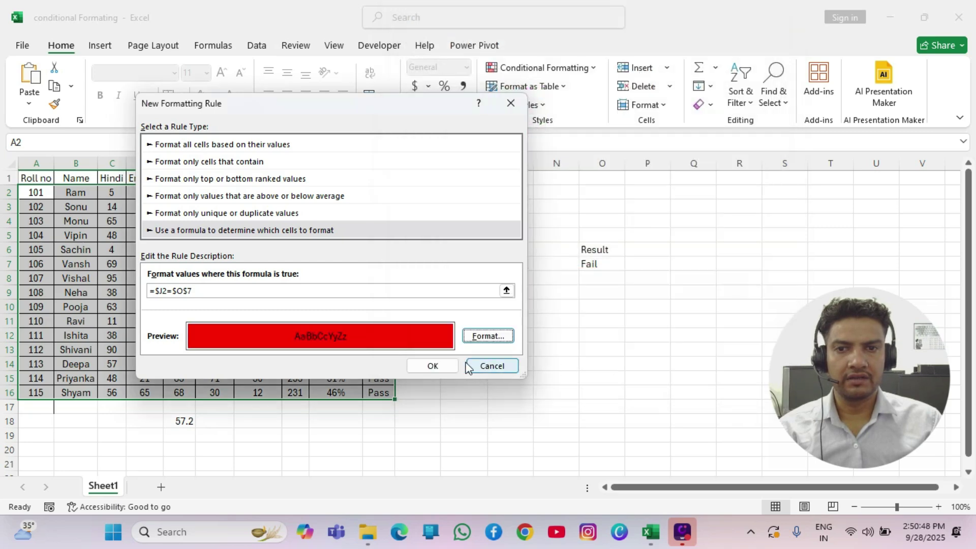
left_click(433, 366)
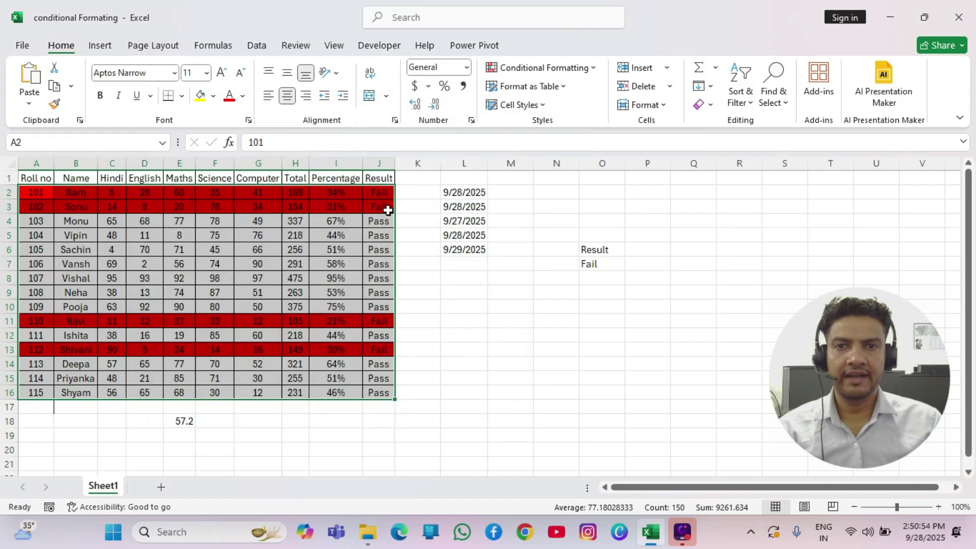
Step: Change the criterion in O7 to Pass to test the row highlighting
left_click(608, 265)
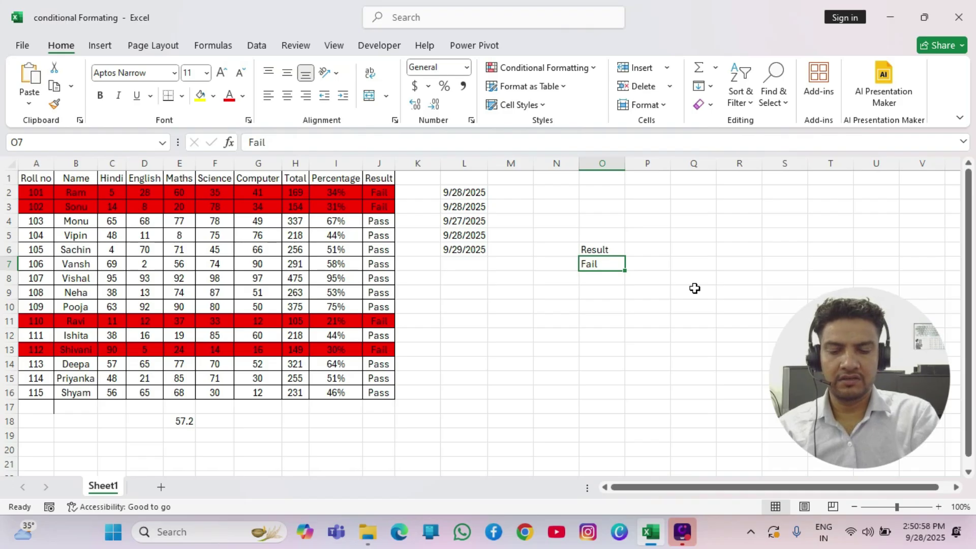
type("Pass")
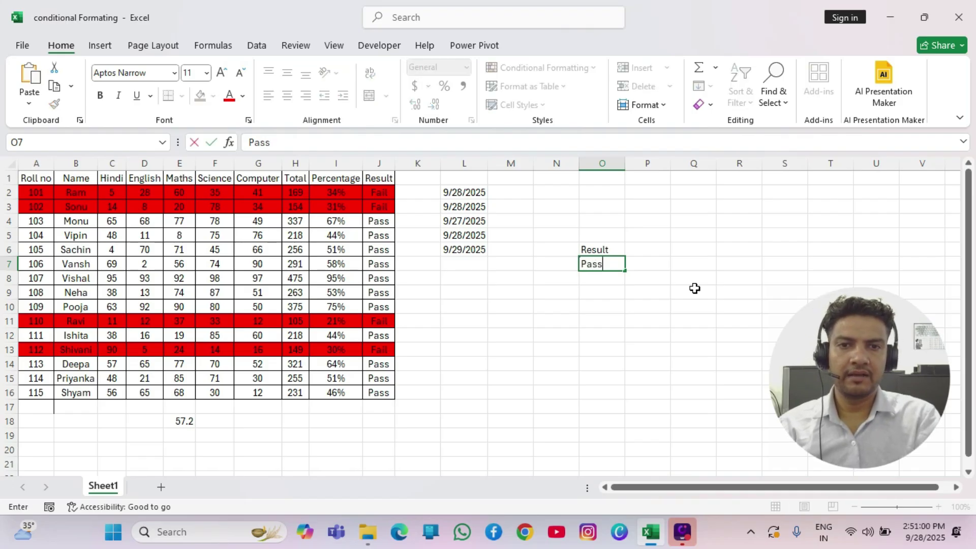
key("Return")
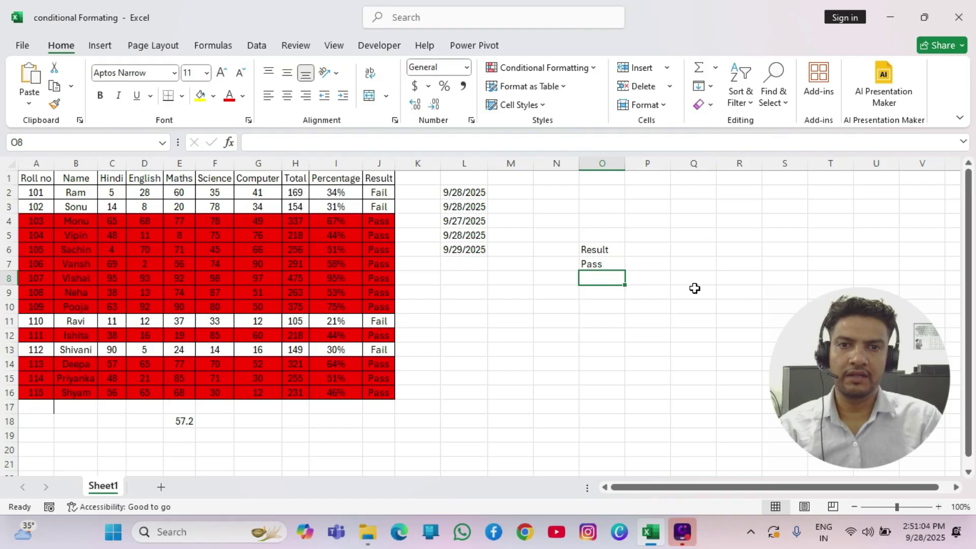
Step: Set the criterion in O7 back to Fail
key("Up")
type("Fai")
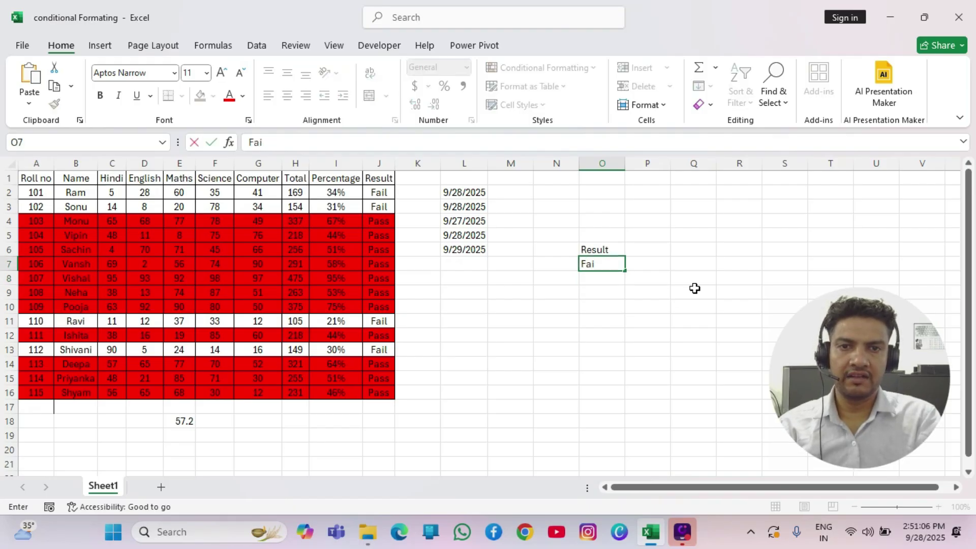
type("l")
key("Return")
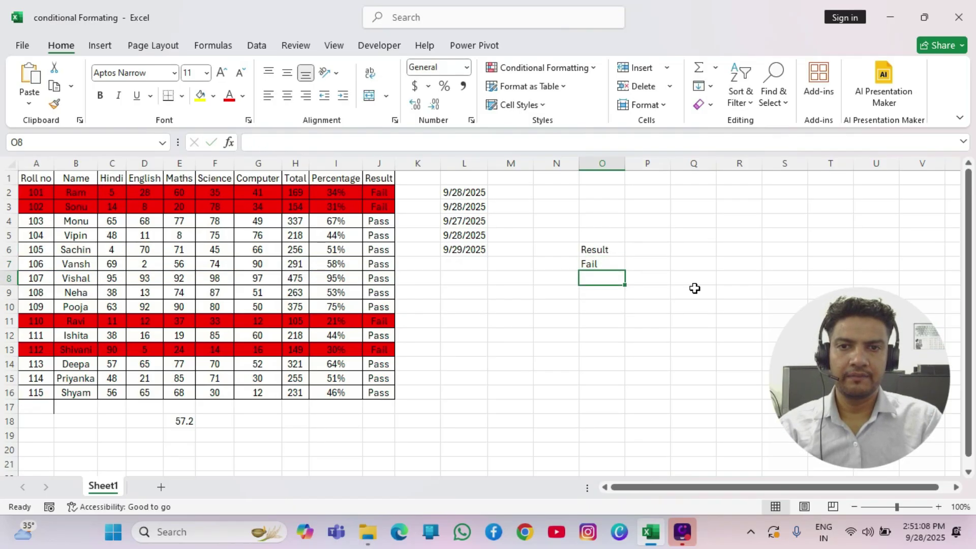
key("Up")
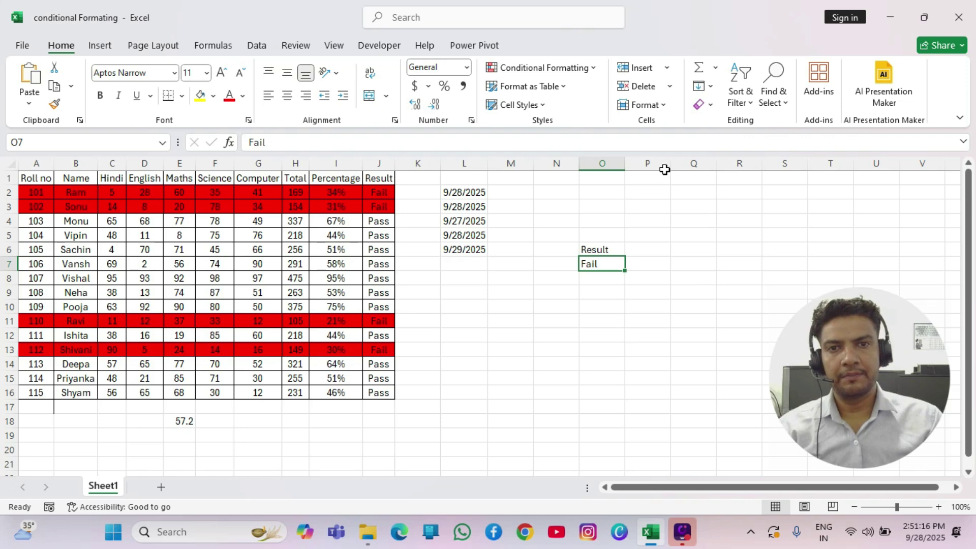
left_click(543, 67)
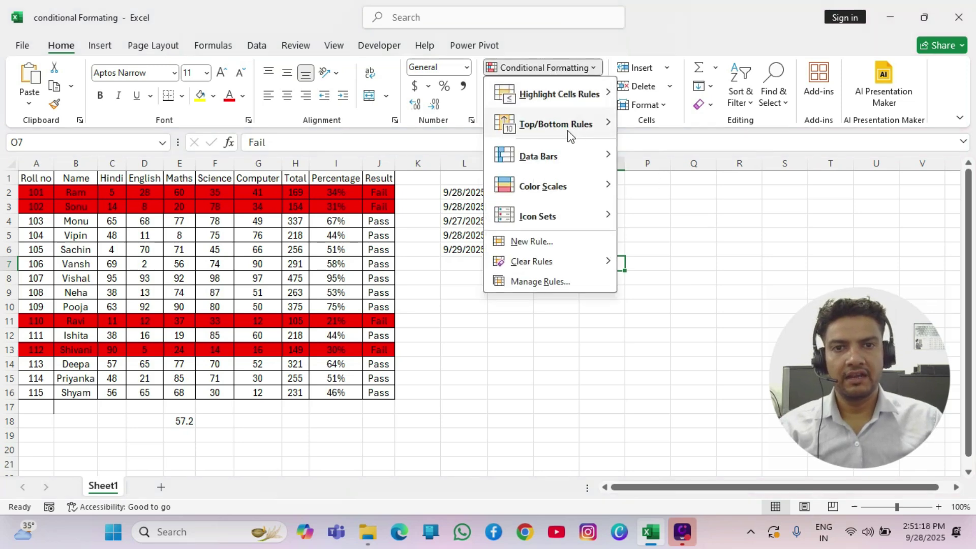
left_click(550, 244)
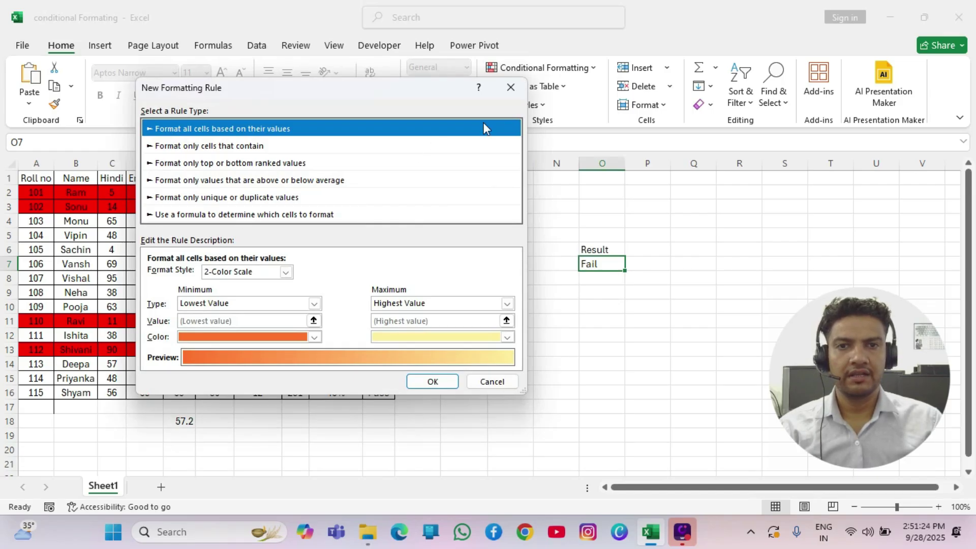
left_click(511, 87)
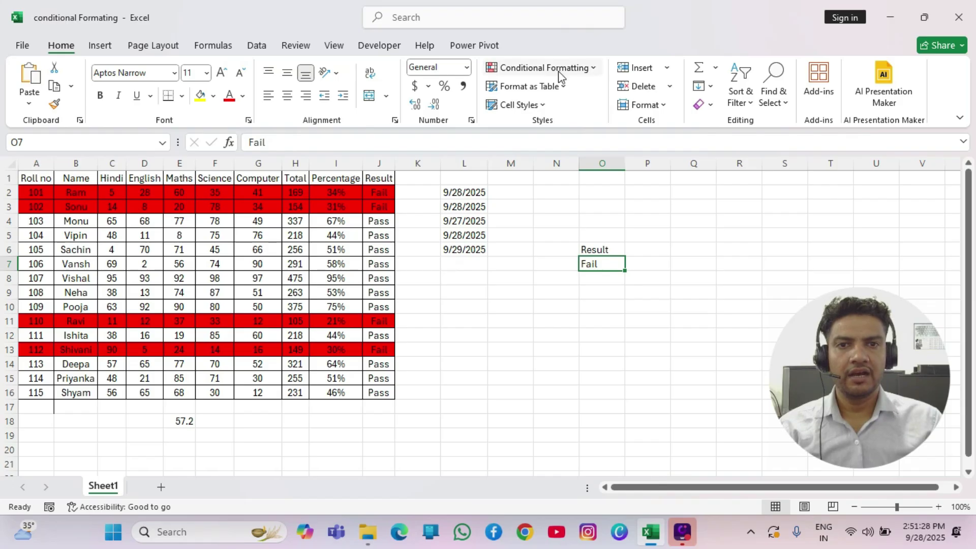
Step: Edit the formula rule =$J2=$O$7 on the student records A2:J16 to format matching rows with bold font style
left_click(31, 193)
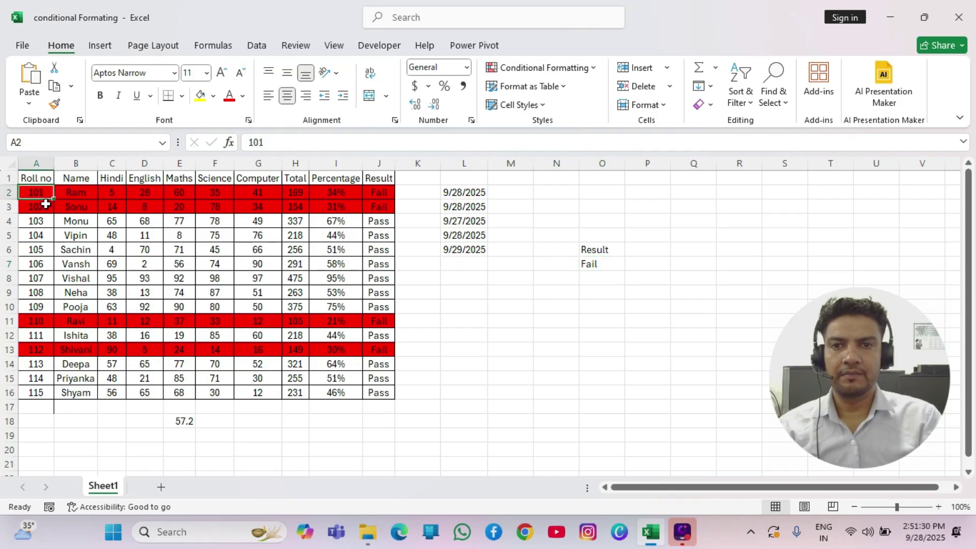
key("ctrl+shift+Right")
key("ctrl+shift+Down")
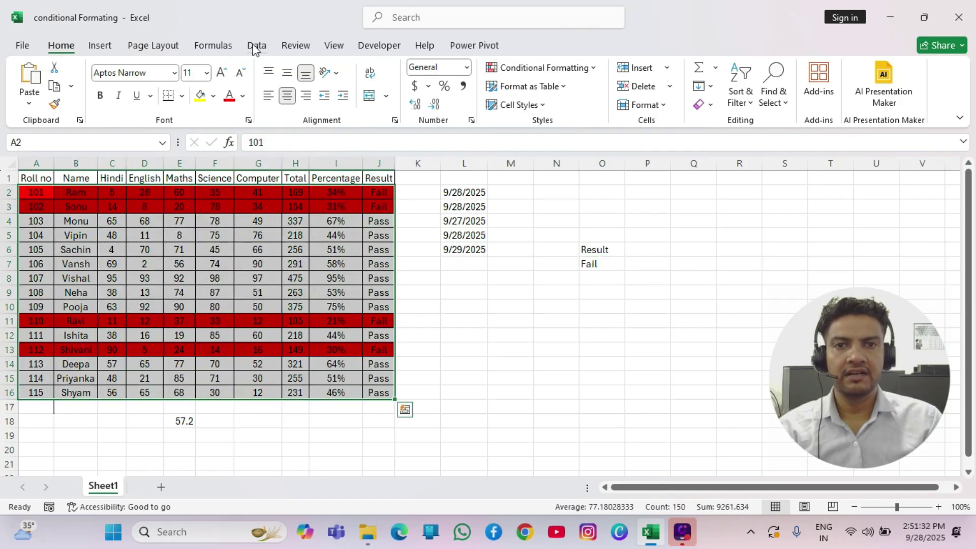
left_click(594, 68)
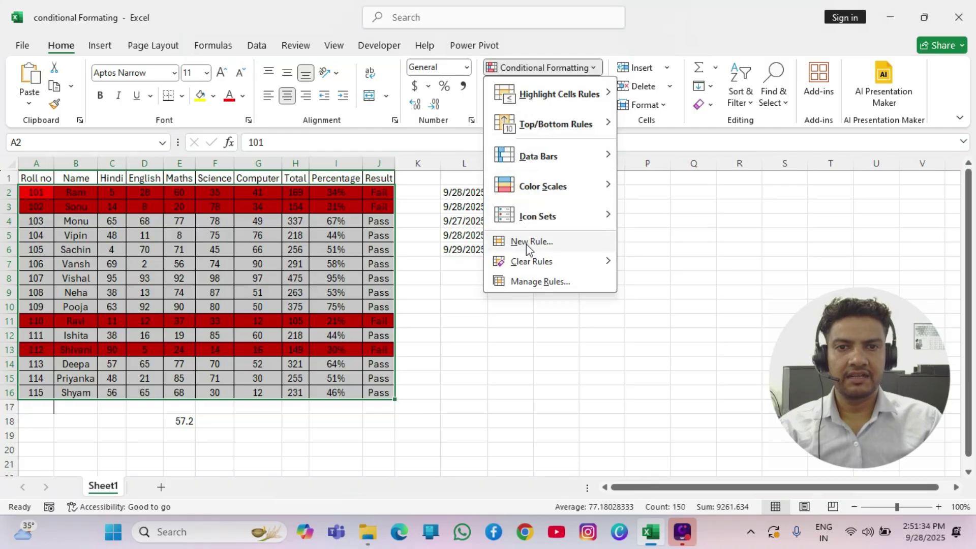
left_click(529, 282)
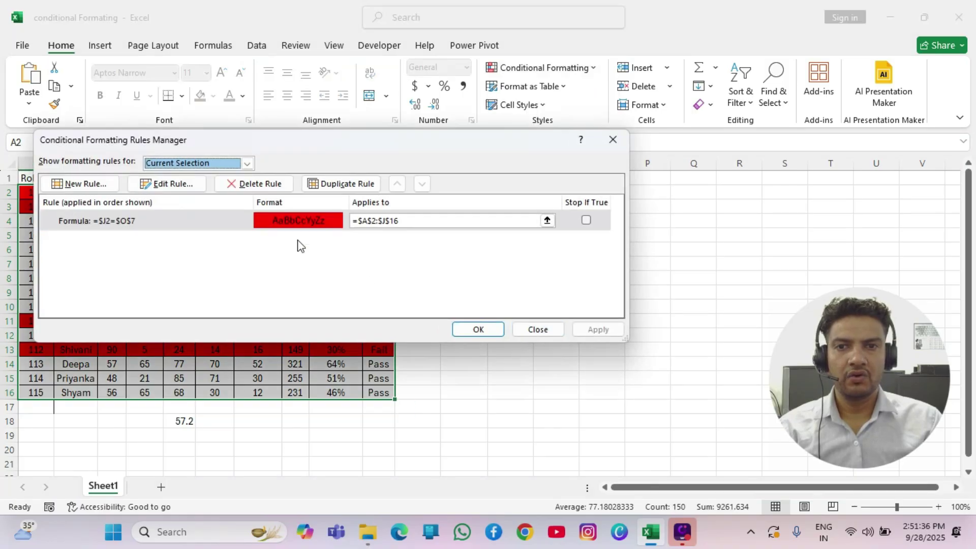
left_click(202, 224)
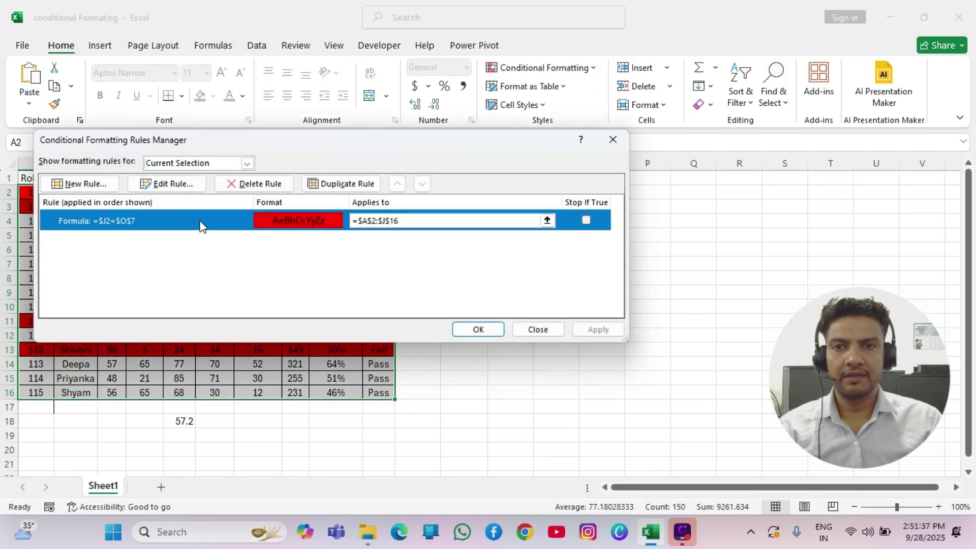
left_click(173, 184)
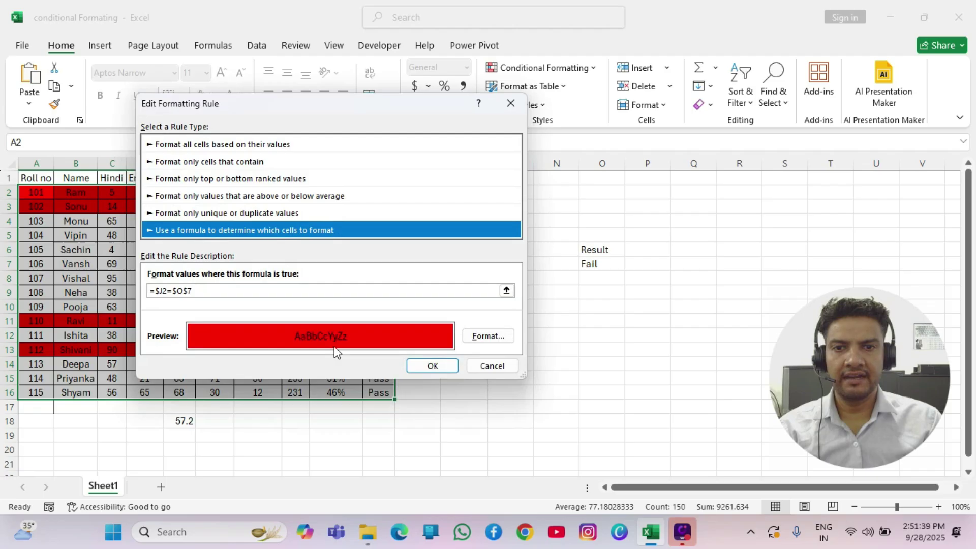
left_click(483, 339)
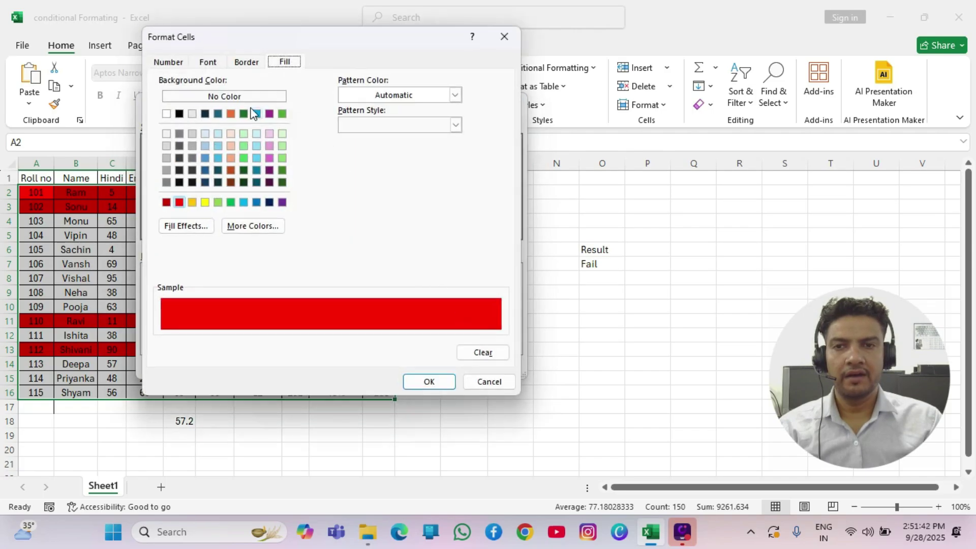
left_click(240, 63)
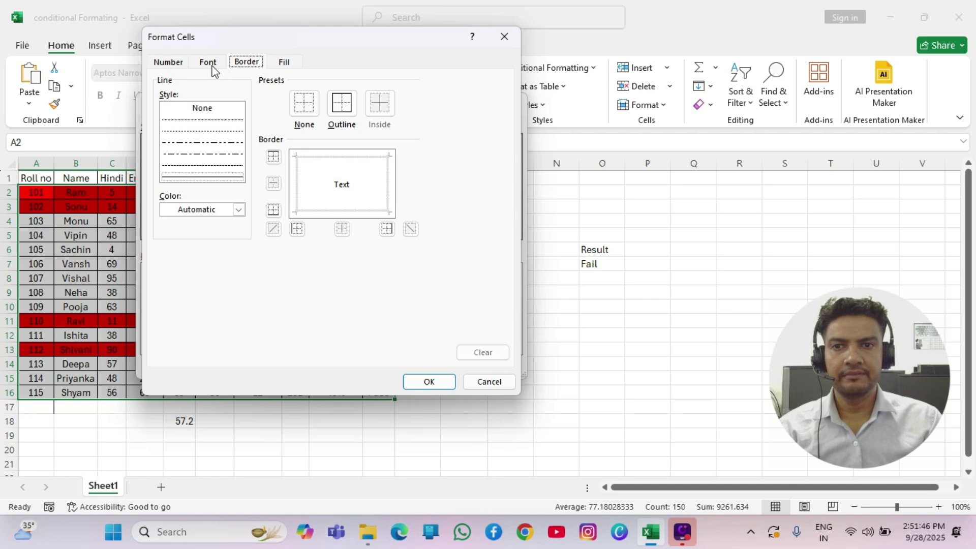
left_click(212, 65)
left_click(360, 128)
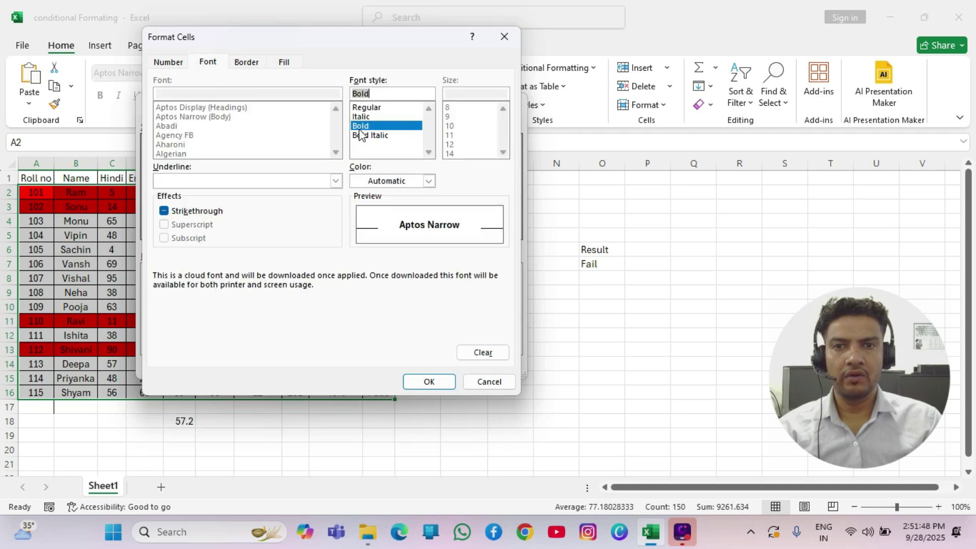
left_click(428, 382)
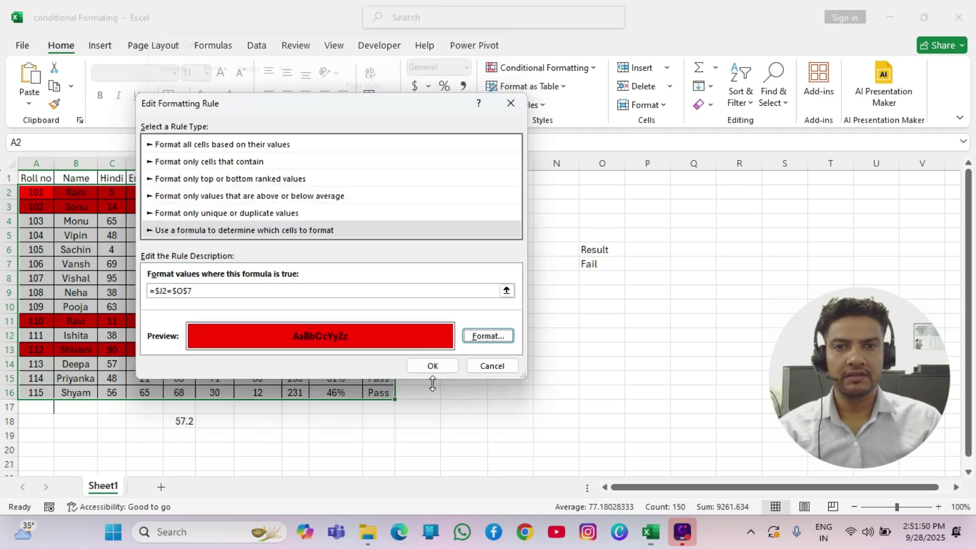
Step: Set the rule's background fill to No Color and apply the edited rule to the student records
left_click(480, 339)
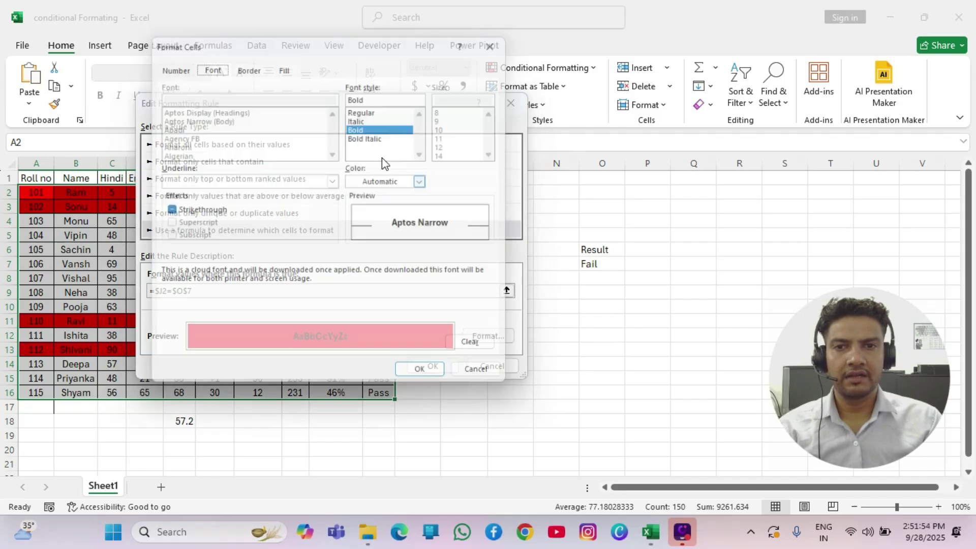
left_click(284, 62)
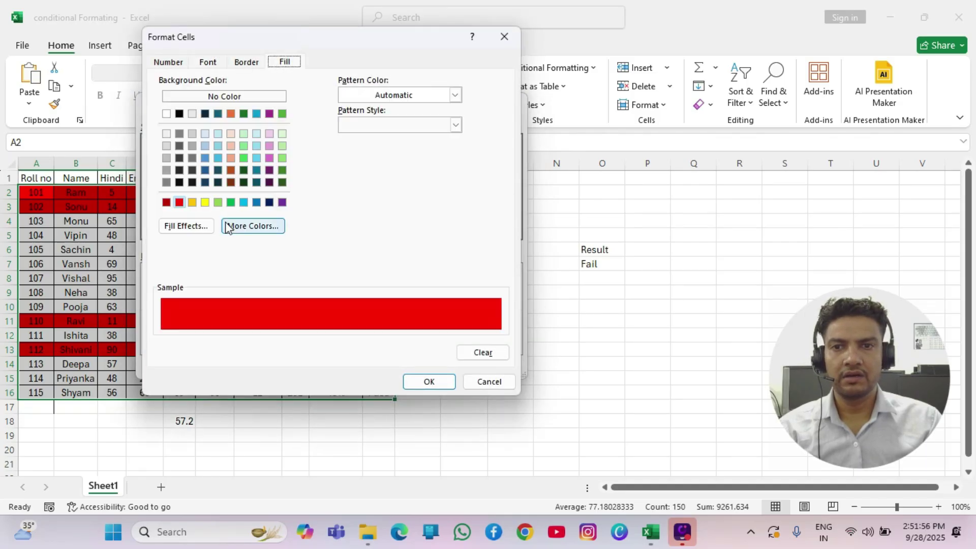
left_click(242, 94)
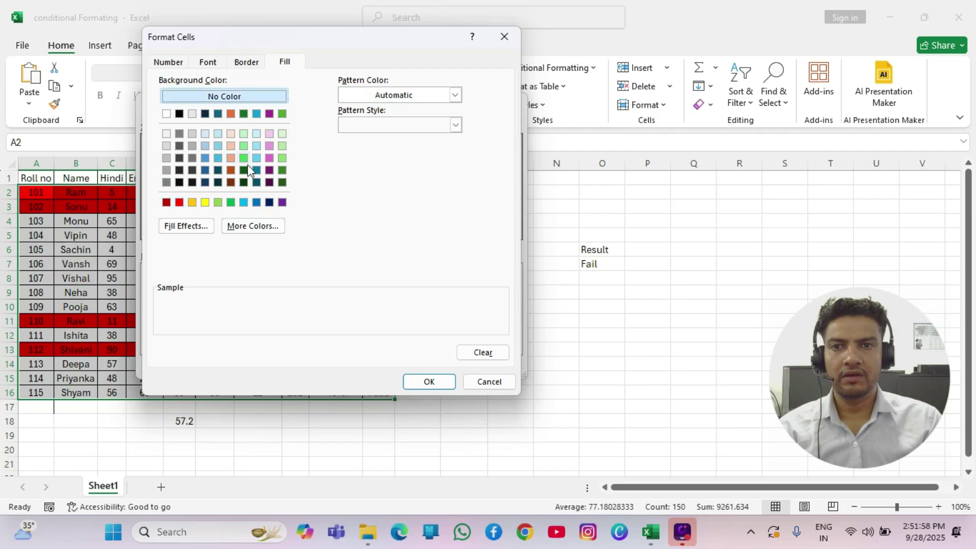
left_click(428, 382)
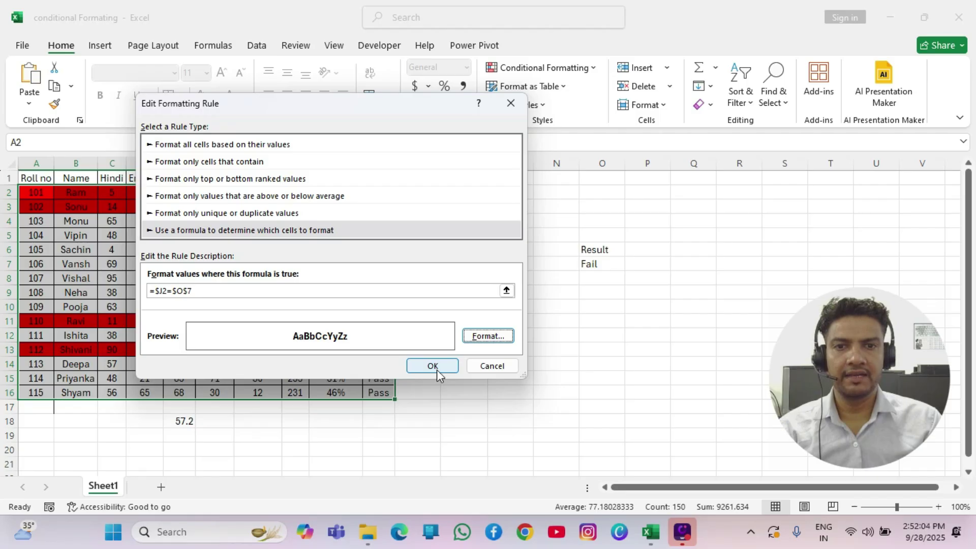
left_click(436, 368)
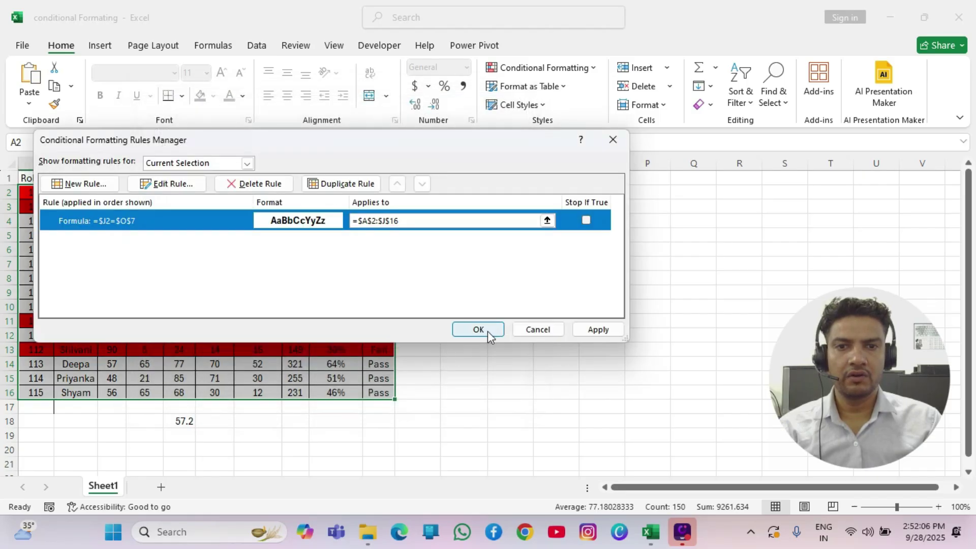
left_click(603, 330)
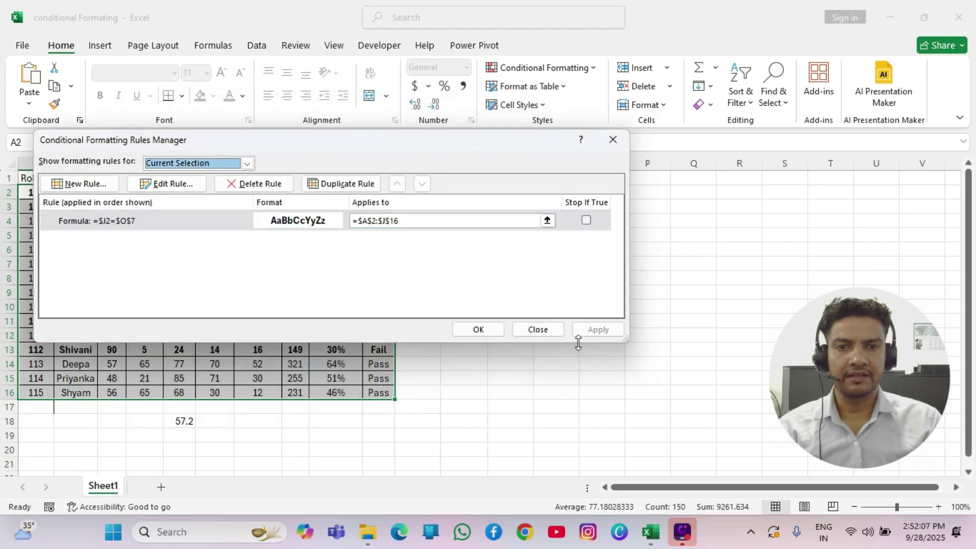
left_click(478, 329)
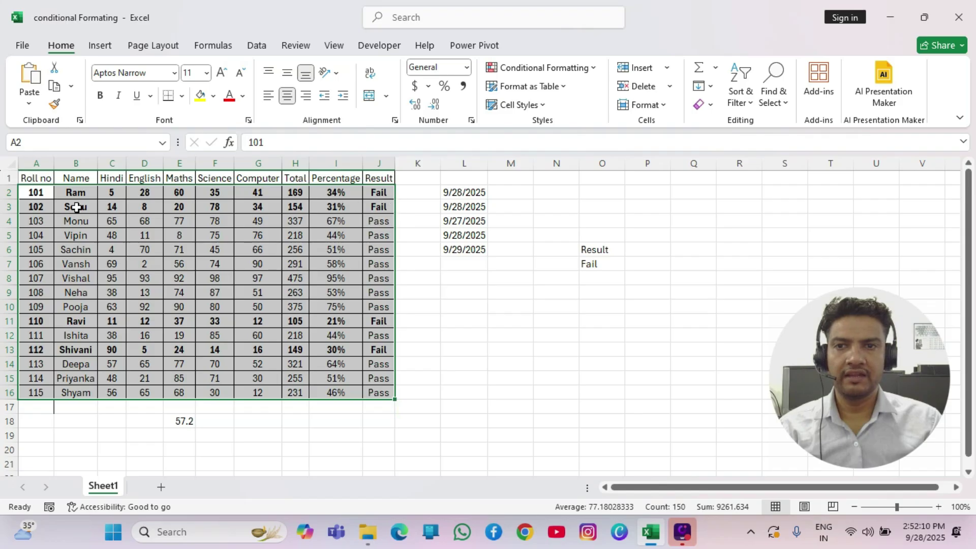
Step: Change the criterion in O7 to Pass to test the bold row formatting
left_click(589, 264)
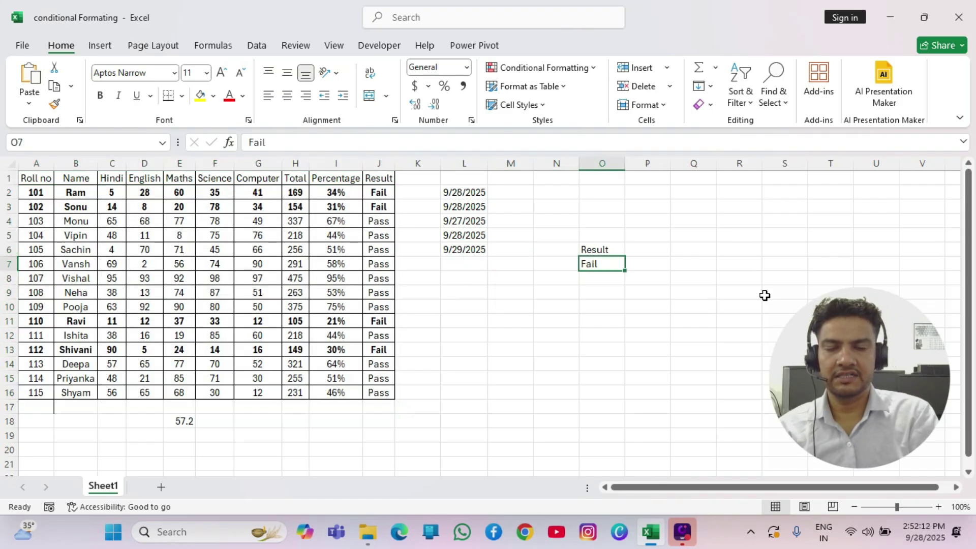
type("Pass")
key("Return")
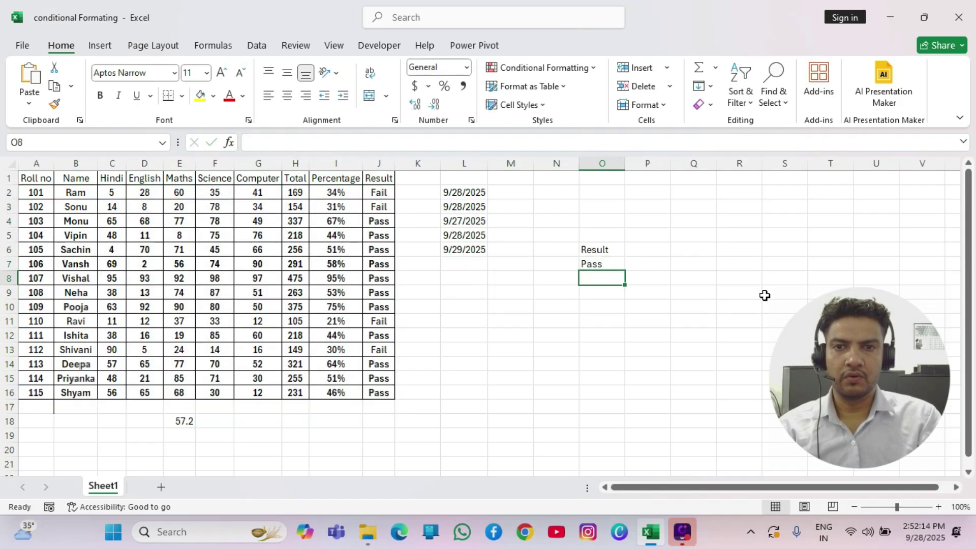